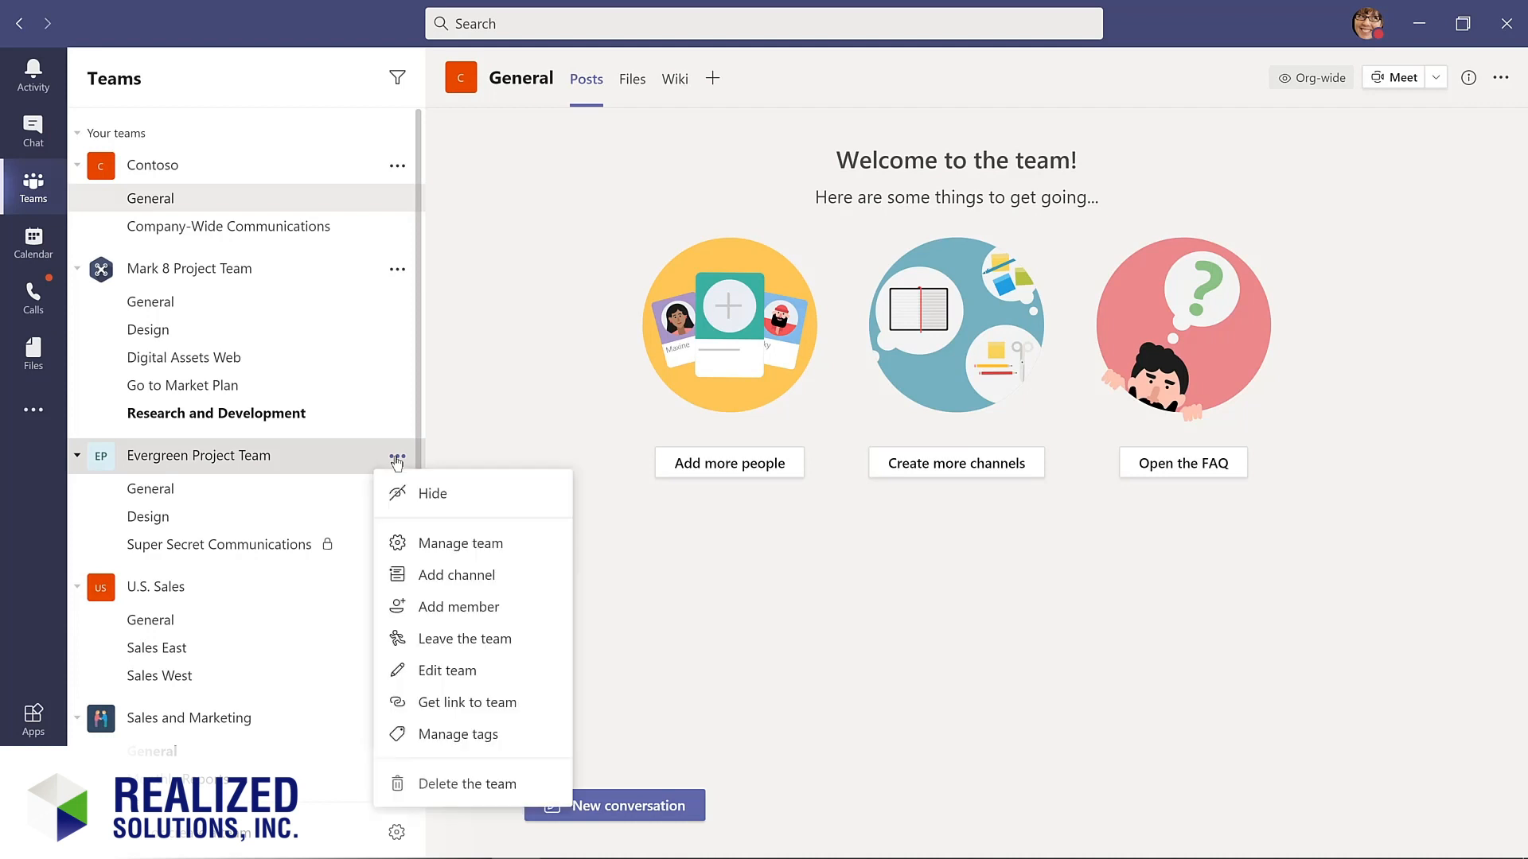
Open the management page of the Evergreen Project Team and expand its list of members and guests.
{"action": "left_click", "coordinate": [435, 546]}
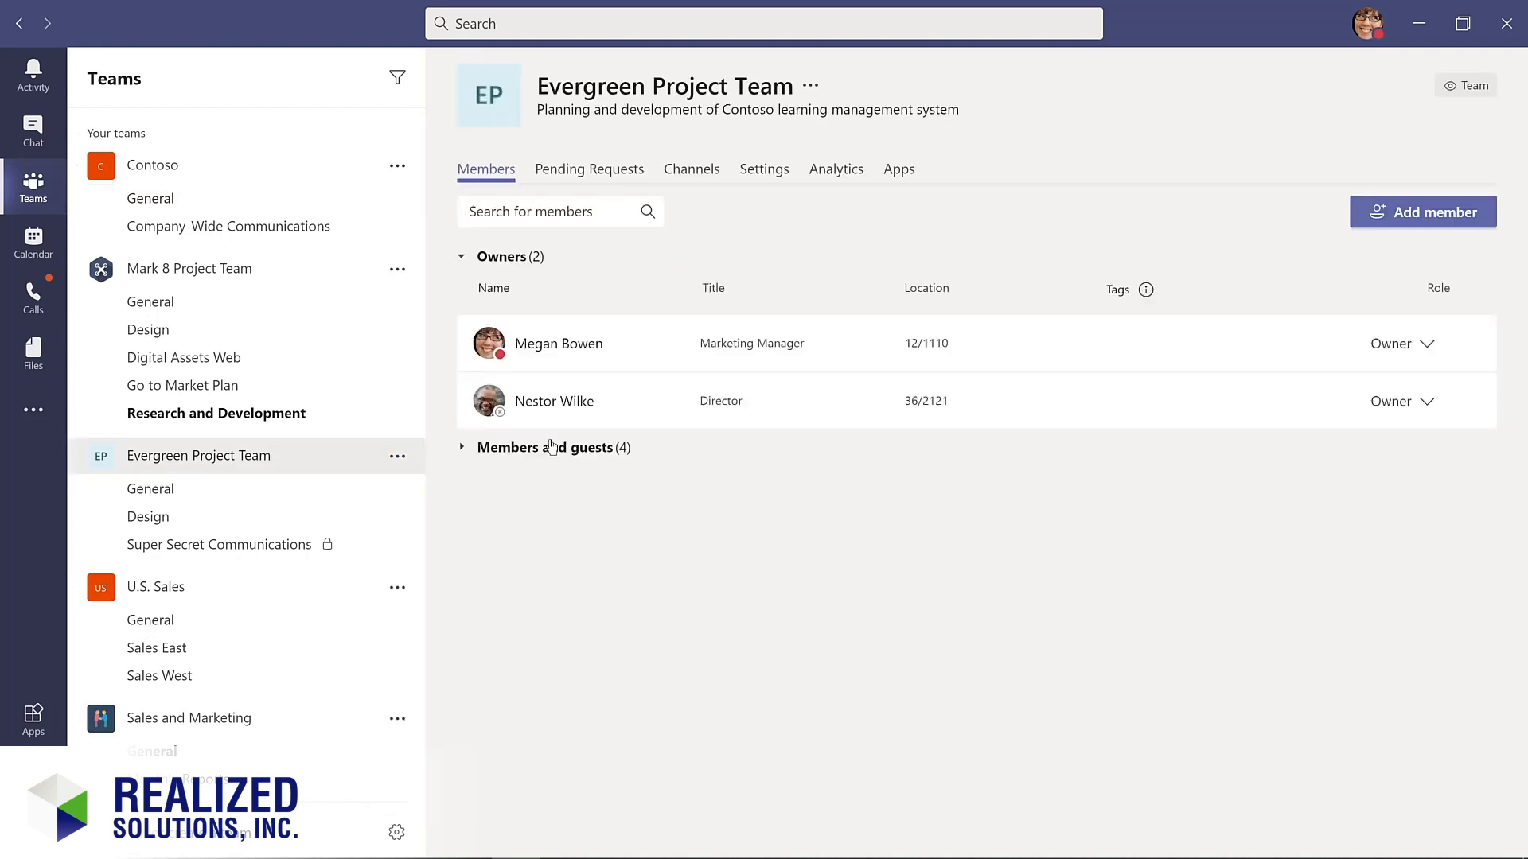
{"action": "left_click", "coordinate": [544, 452]}
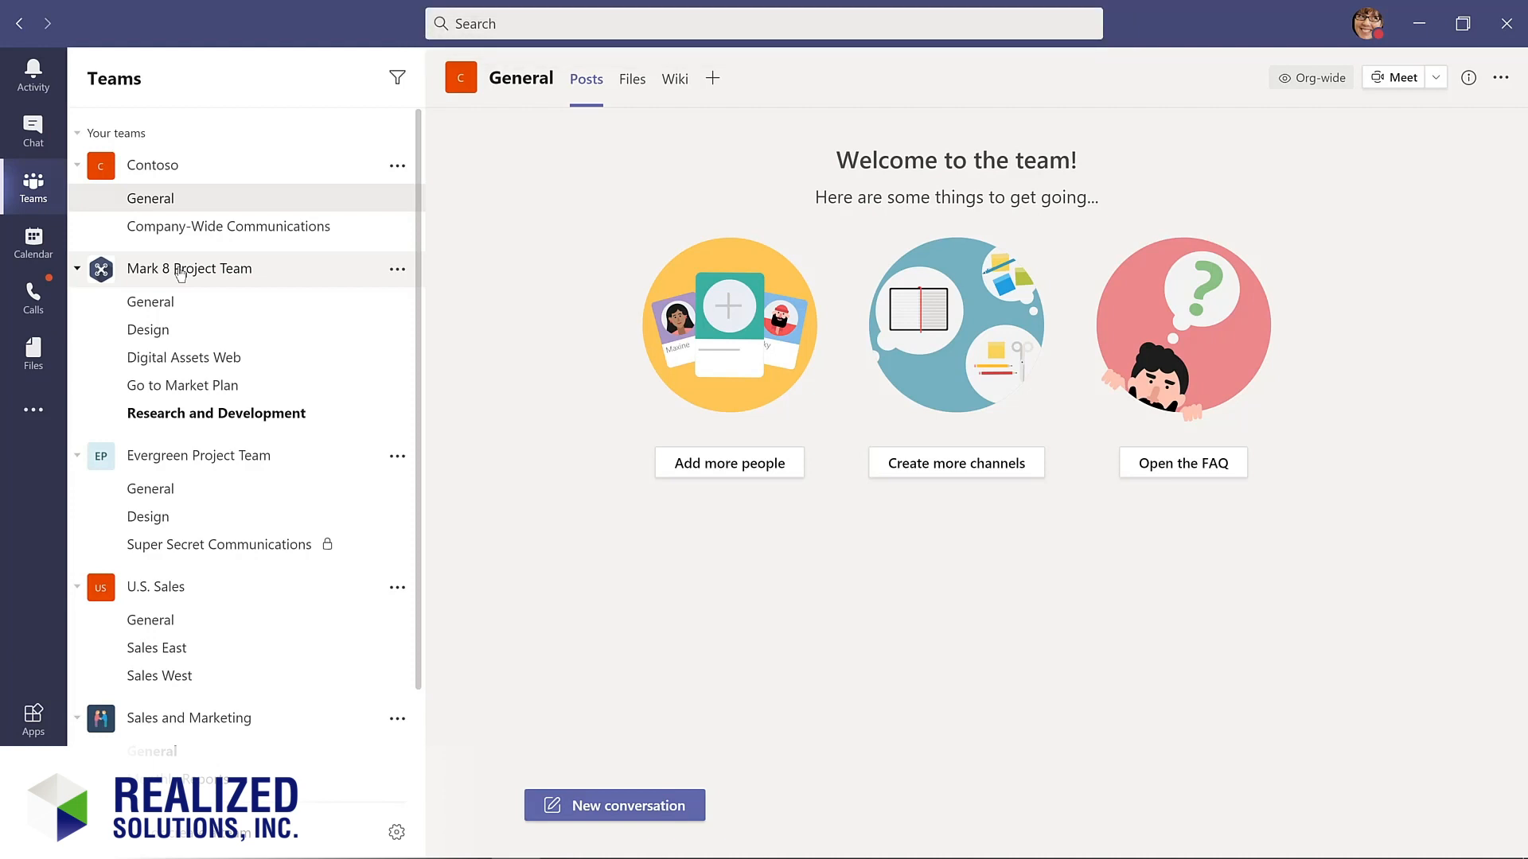
Search for "marketing" and review the people and file results, including the available file filters.
{"action": "left_click", "coordinate": [502, 22]}
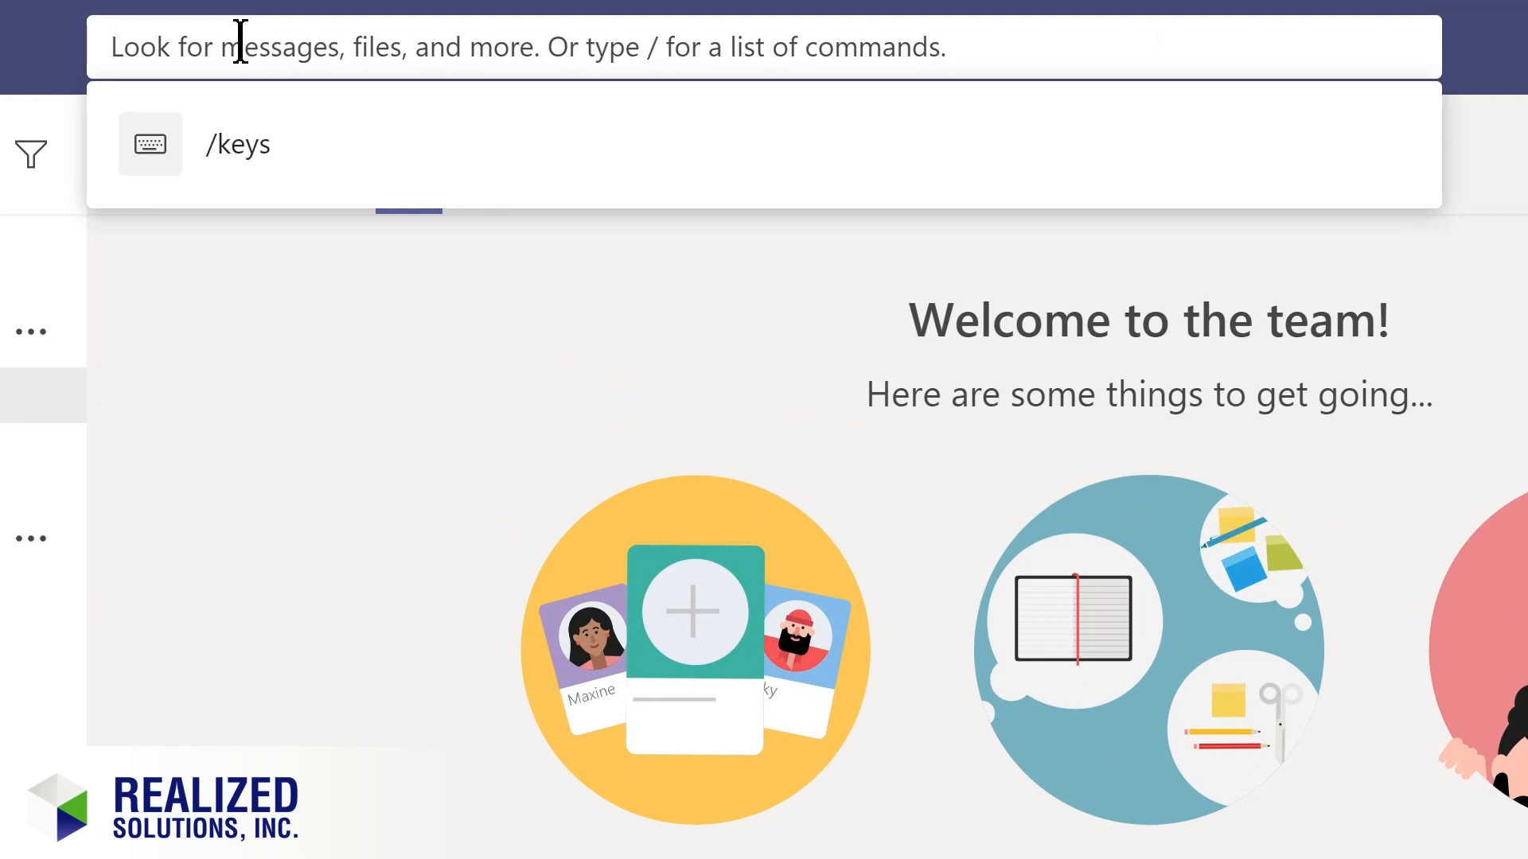
{"action": "type", "text": "marketing"}
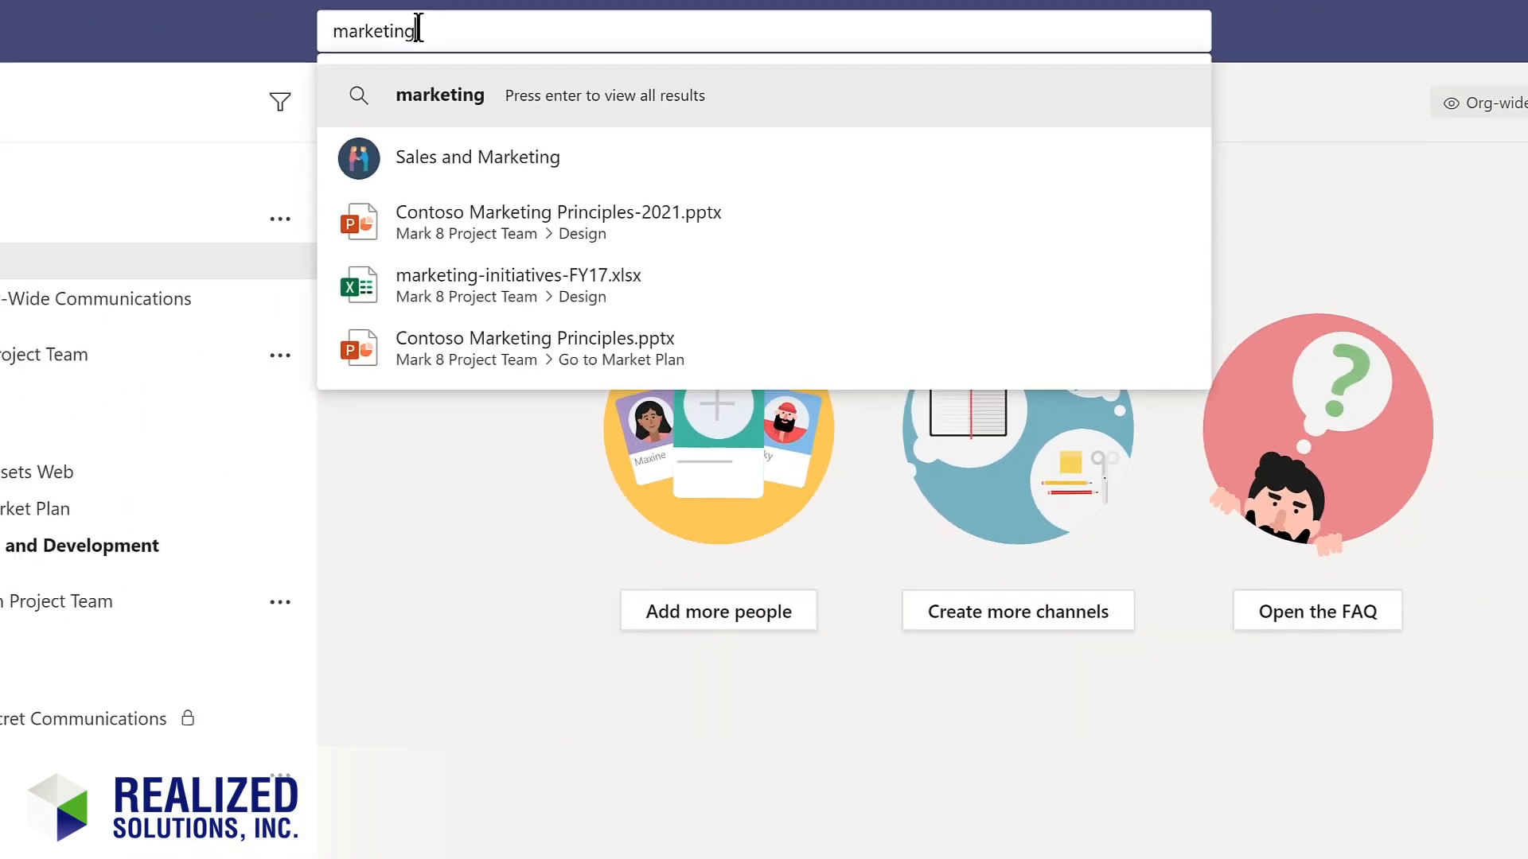
{"action": "key", "text": "Return"}
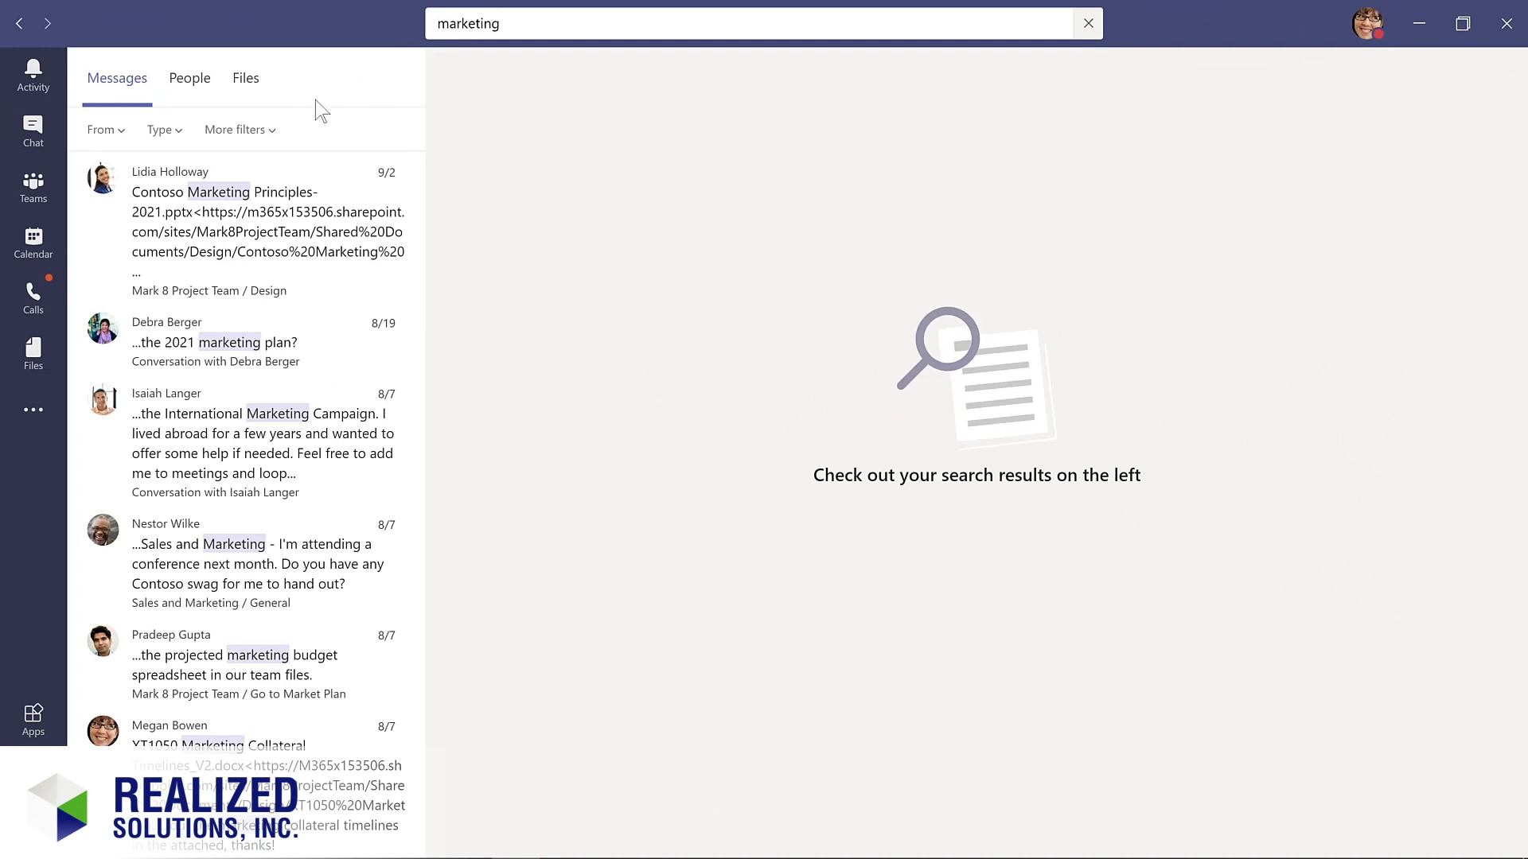
{"action": "left_click", "coordinate": [191, 77]}
{"action": "left_click", "coordinate": [246, 78]}
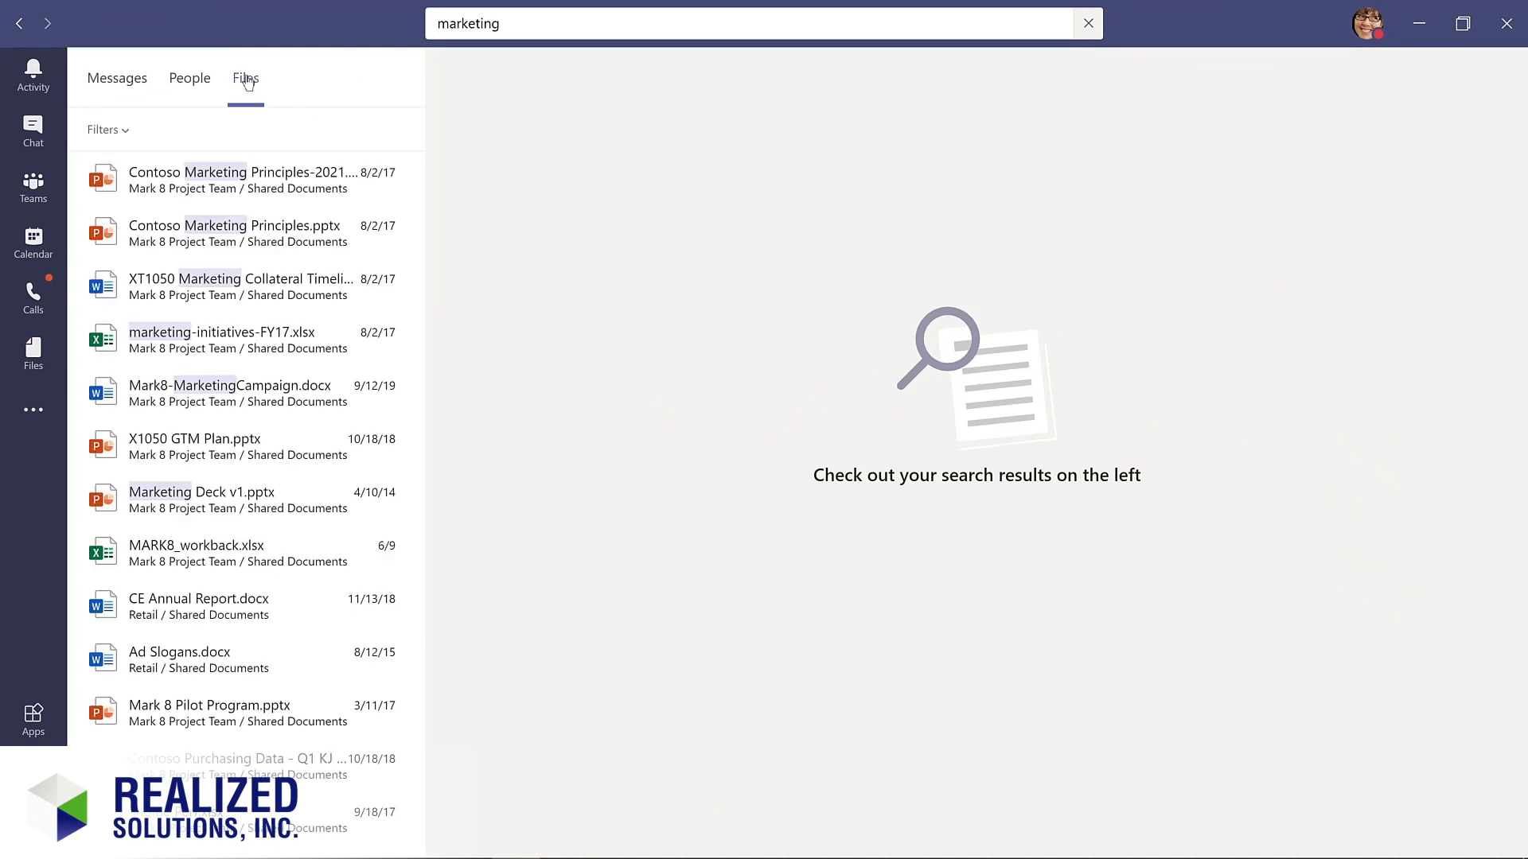
{"action": "left_click", "coordinate": [124, 130]}
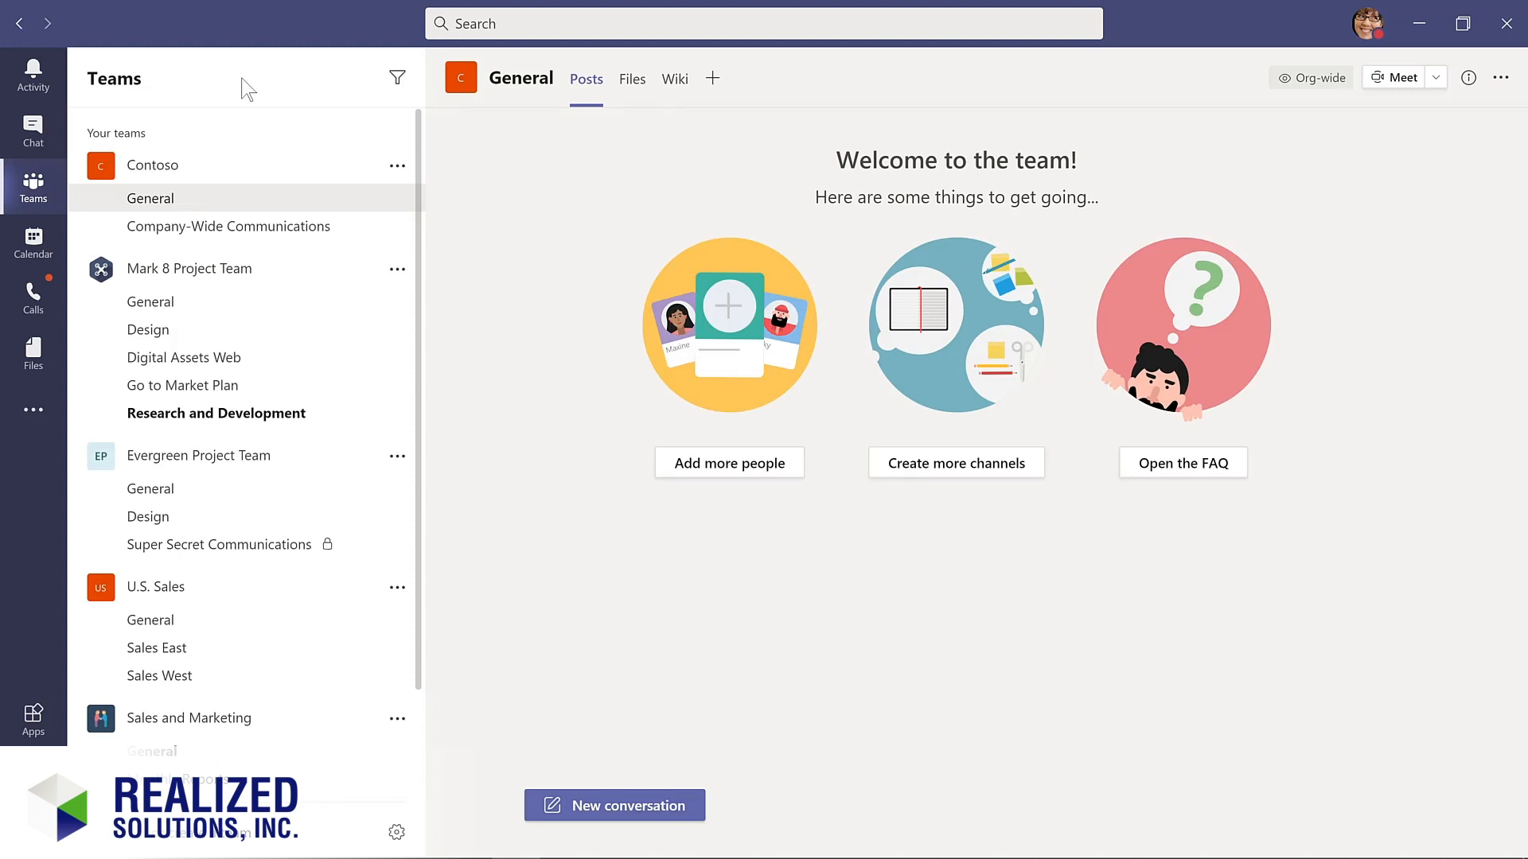
Run the /keys command to view the list of keyboard shortcuts, and close the list.
{"action": "key", "text": "ctrl+e"}
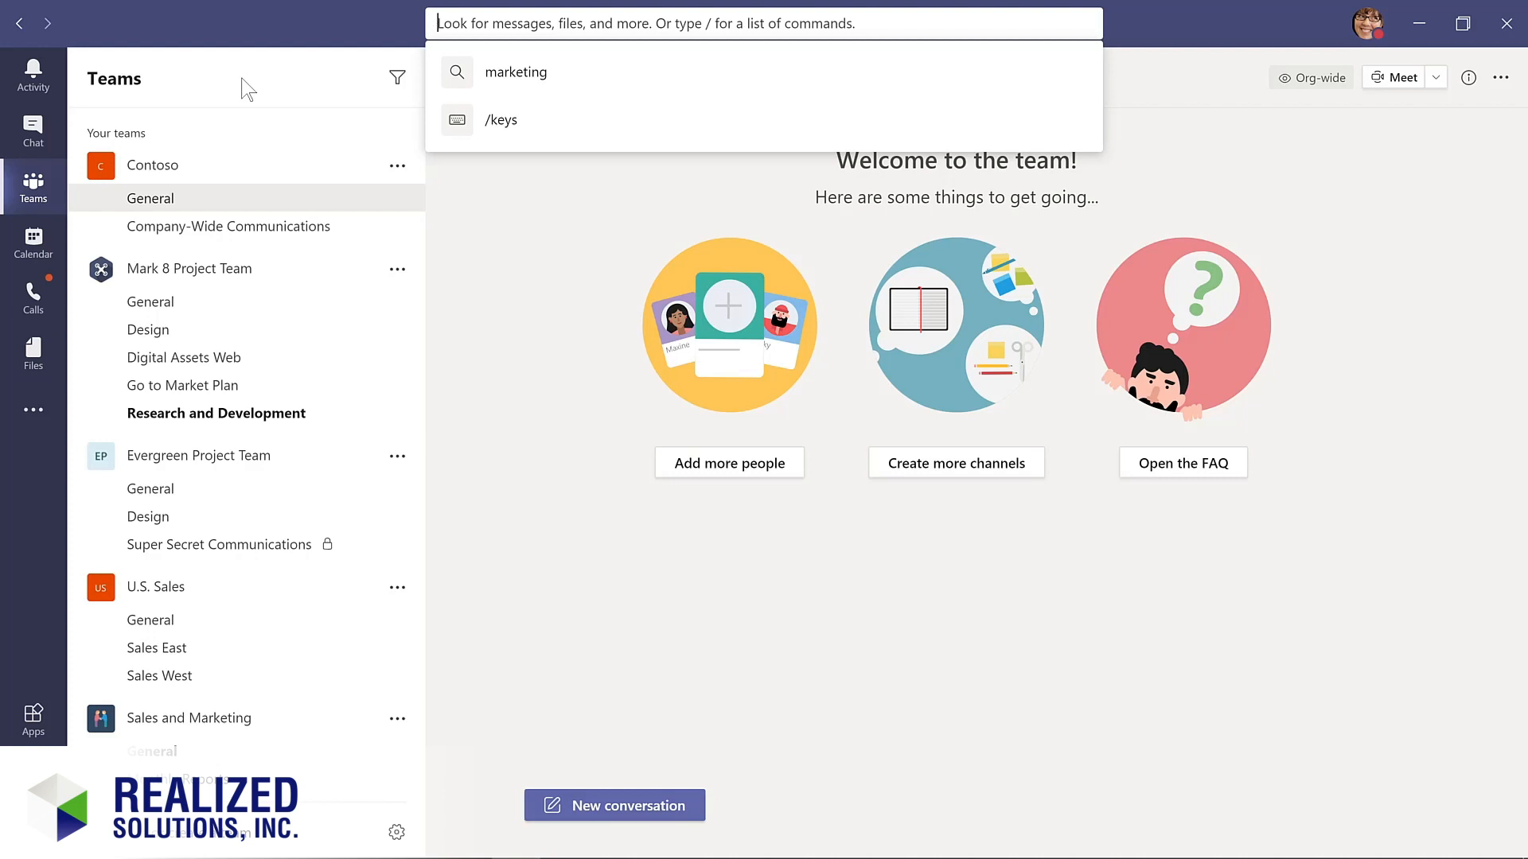
{"action": "type", "text": "/keys"}
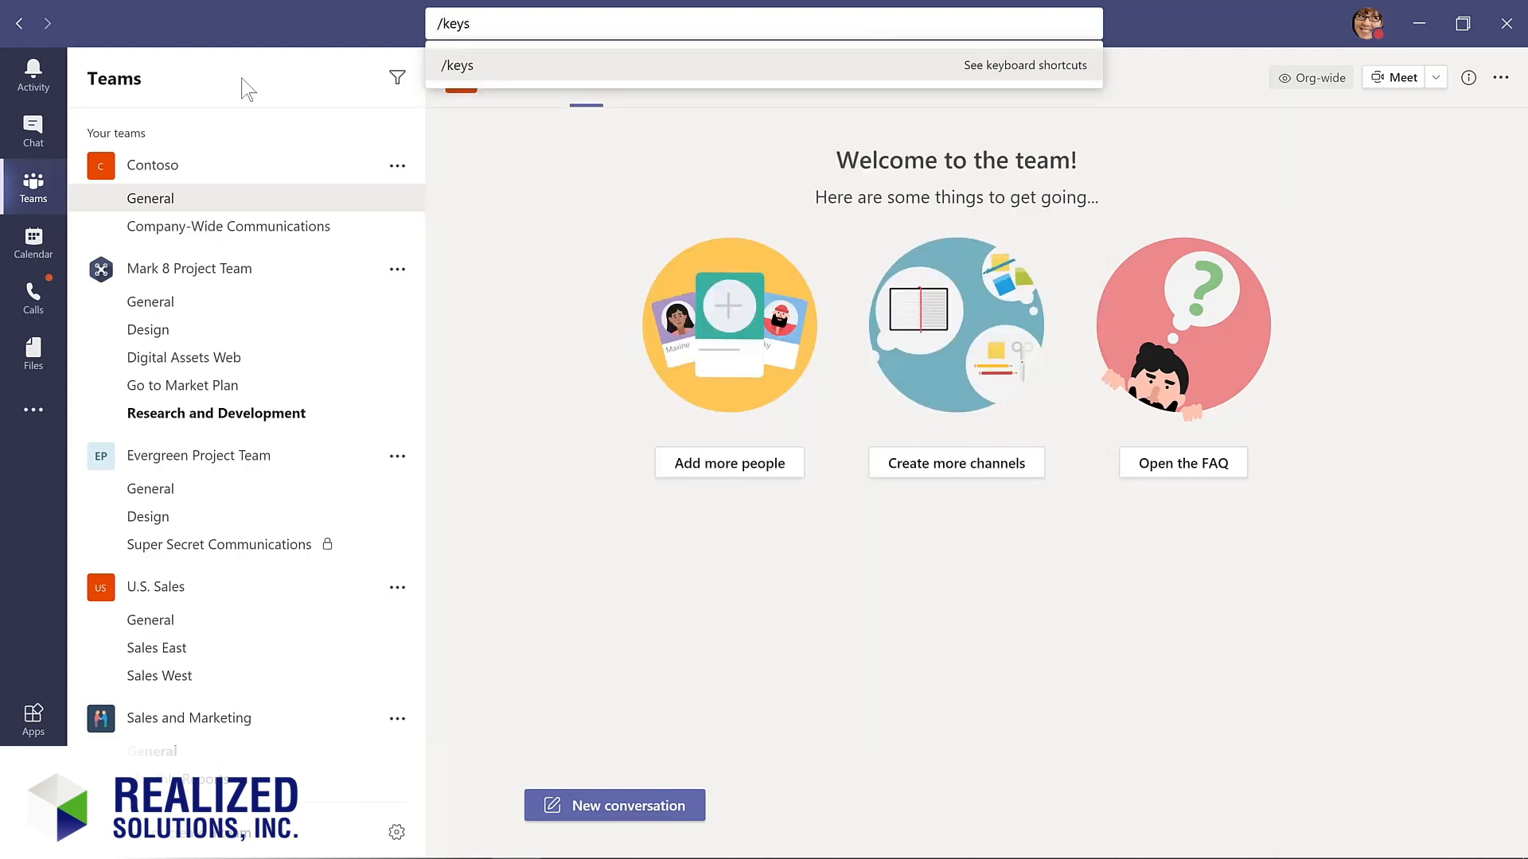
{"action": "key", "text": "Return"}
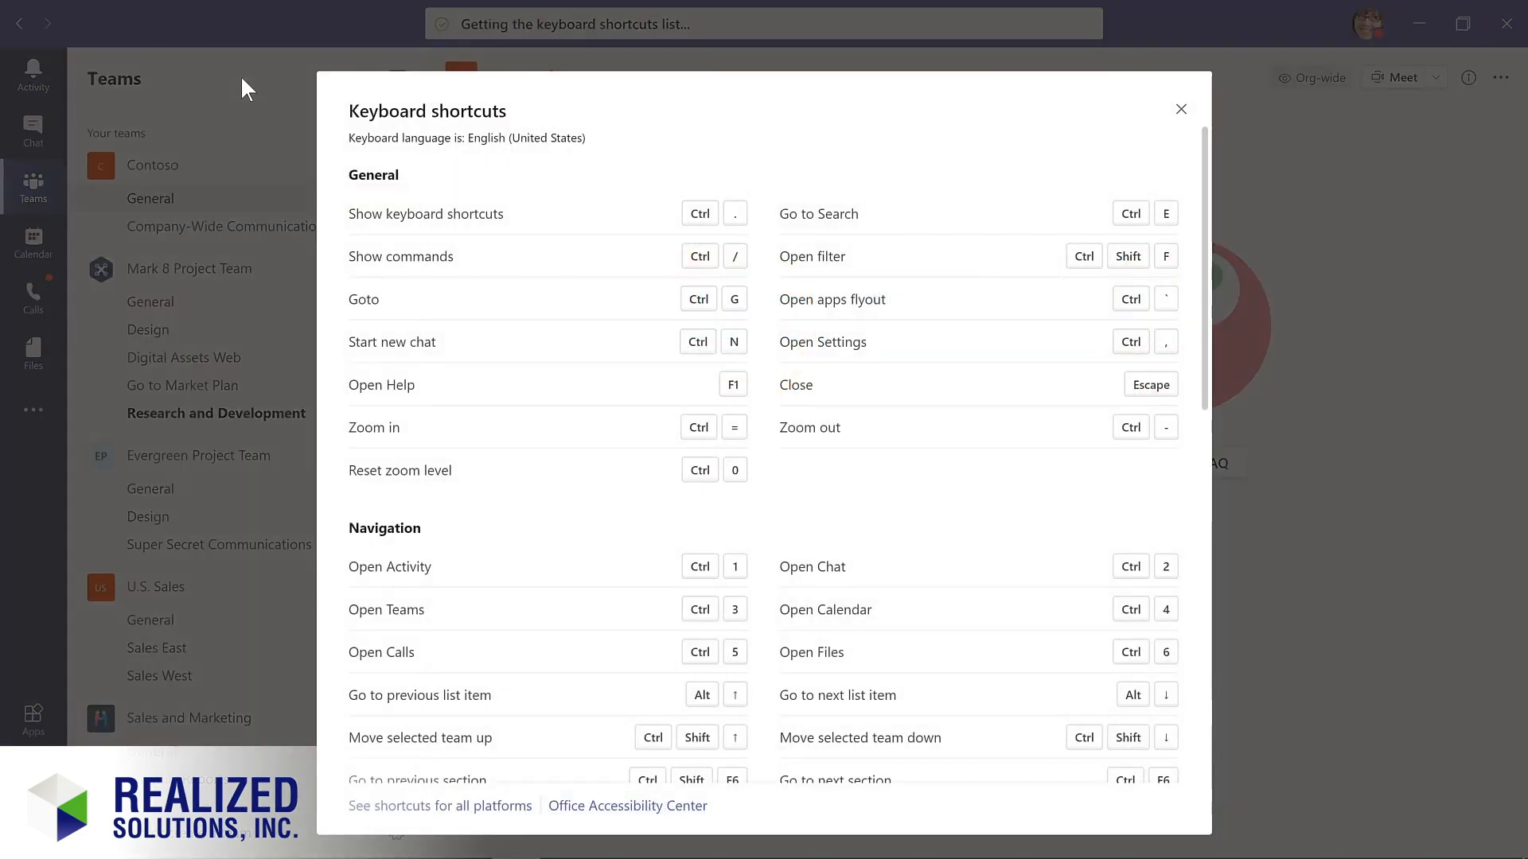
{"action": "key", "text": "Escape"}
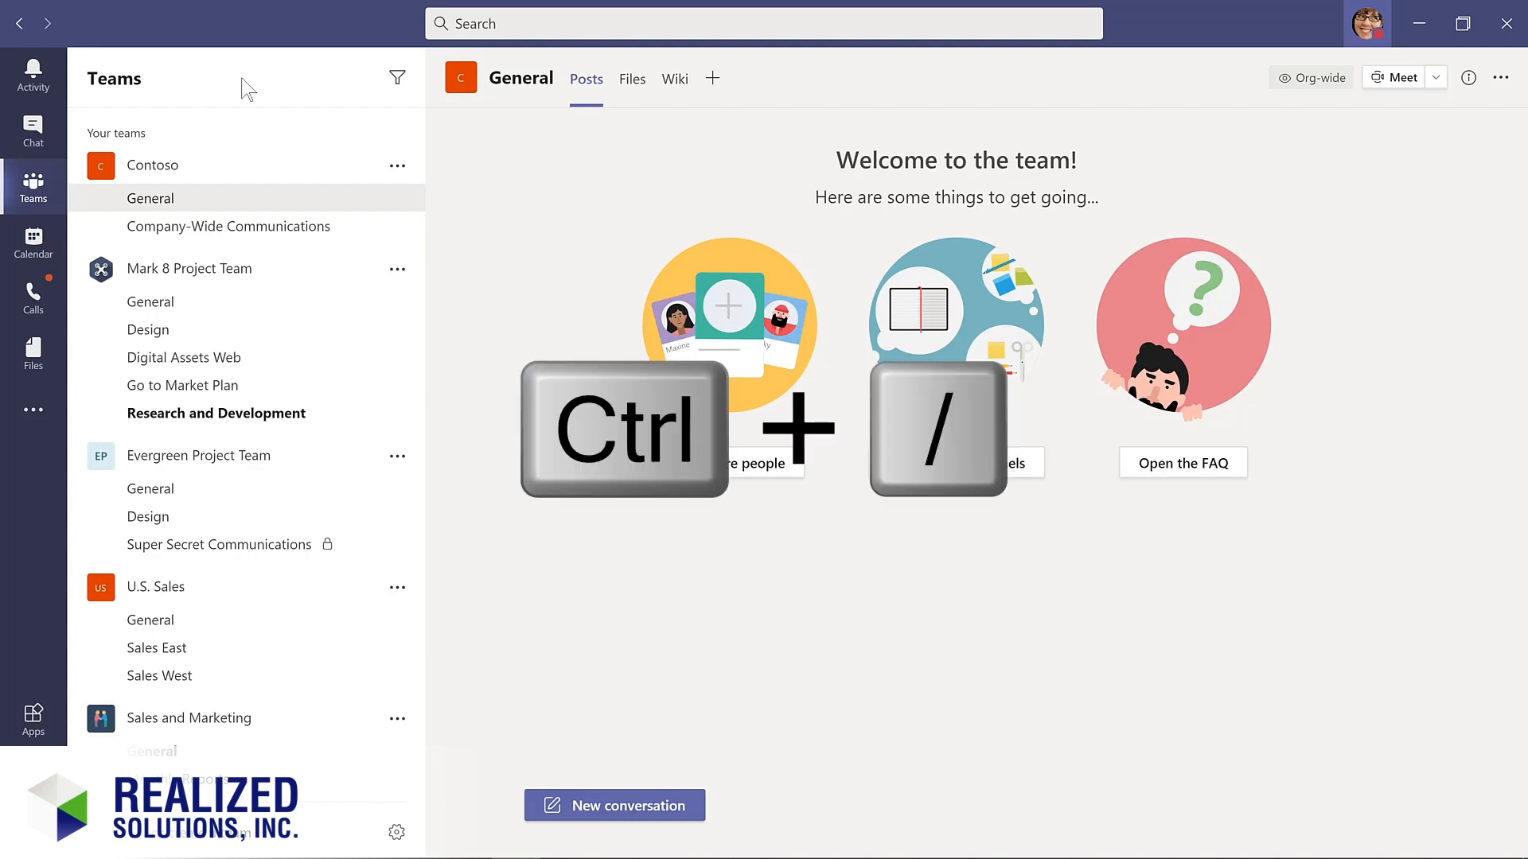
Bring up the slash command list and run /whatsnew to see what is new in Teams.
{"action": "key", "text": "ctrl+slash"}
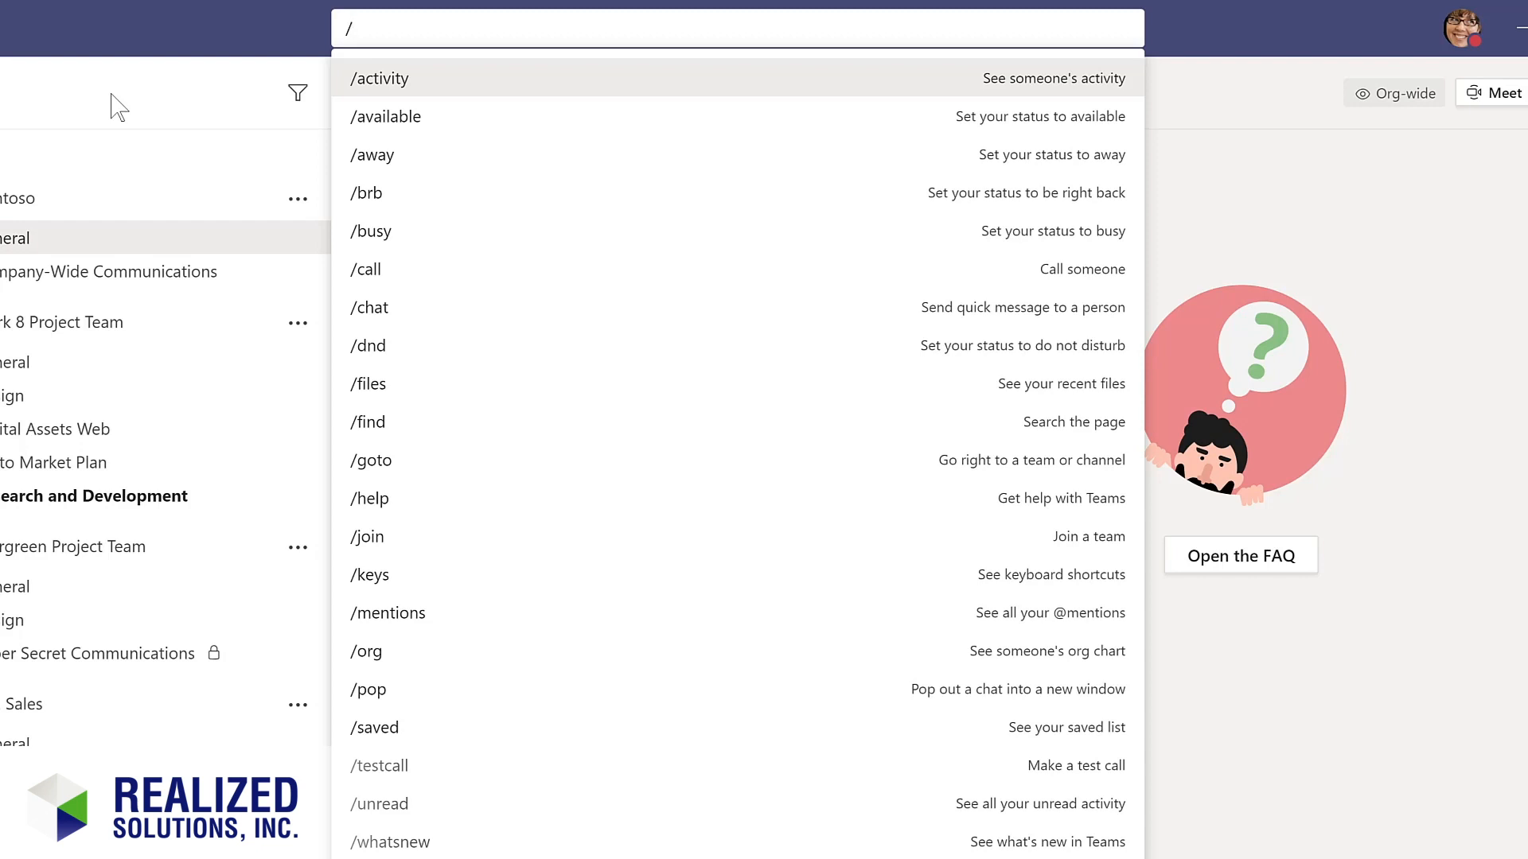
{"action": "type", "text": "whatsnew"}
{"action": "left_click", "coordinate": [403, 79]}
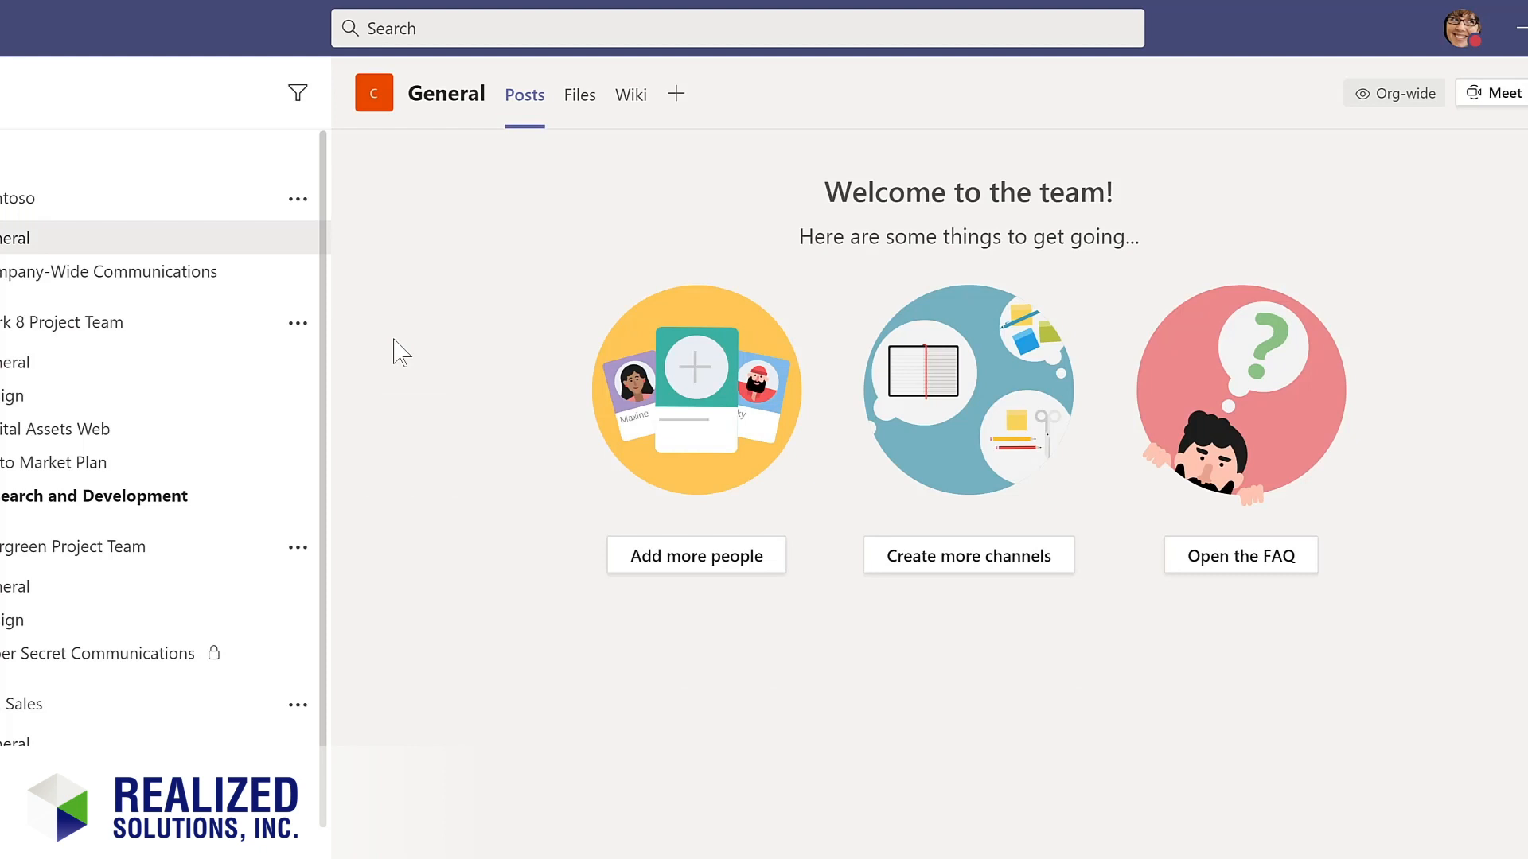
Run the /files command to view recent files, and look over the slash command list once more.
{"action": "type", "text": "/"}
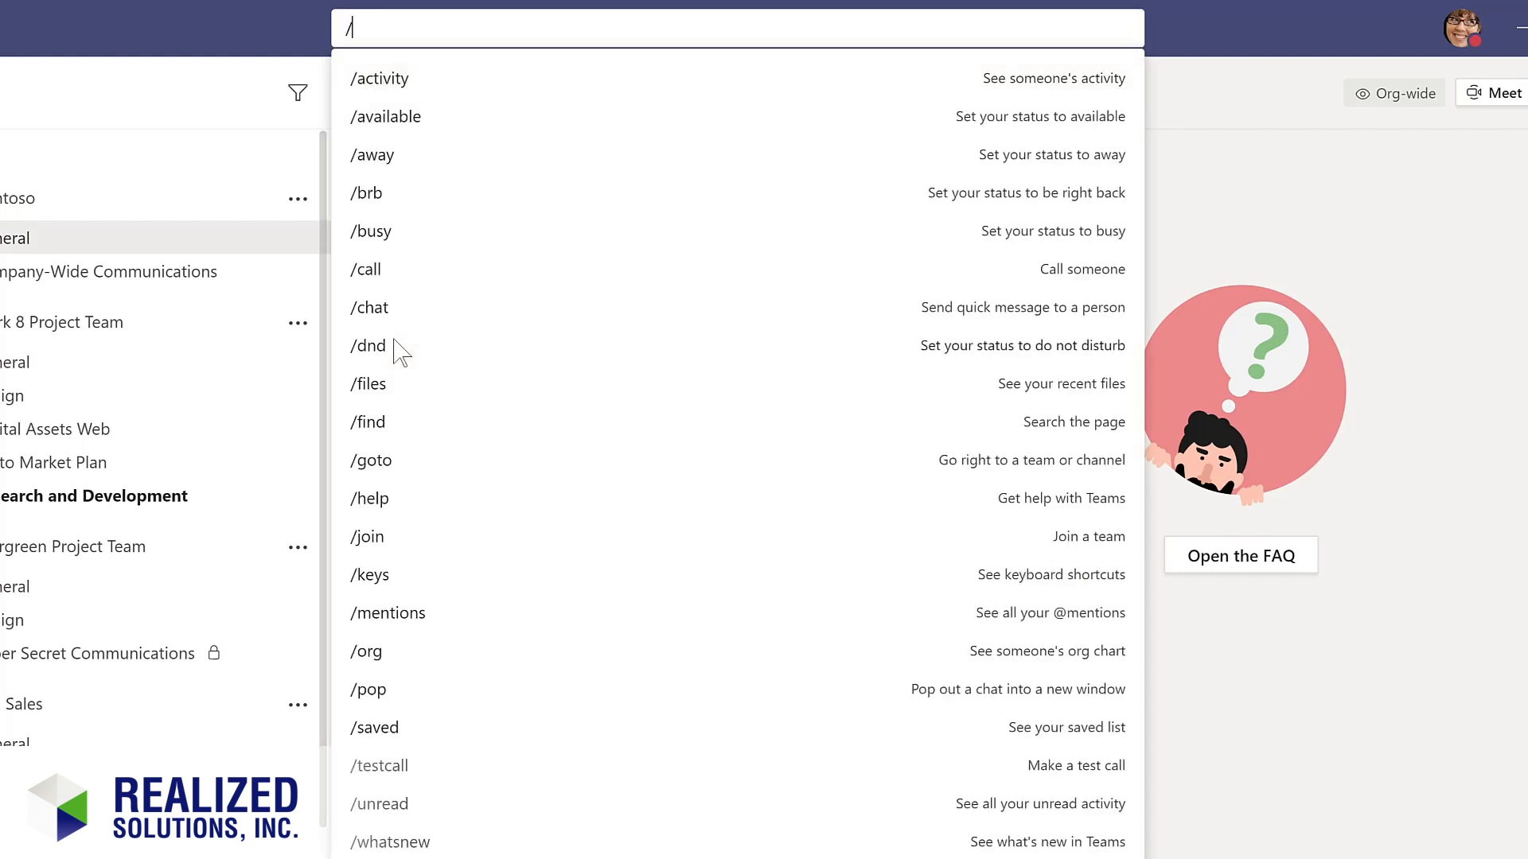
{"action": "left_click", "coordinate": [379, 381]}
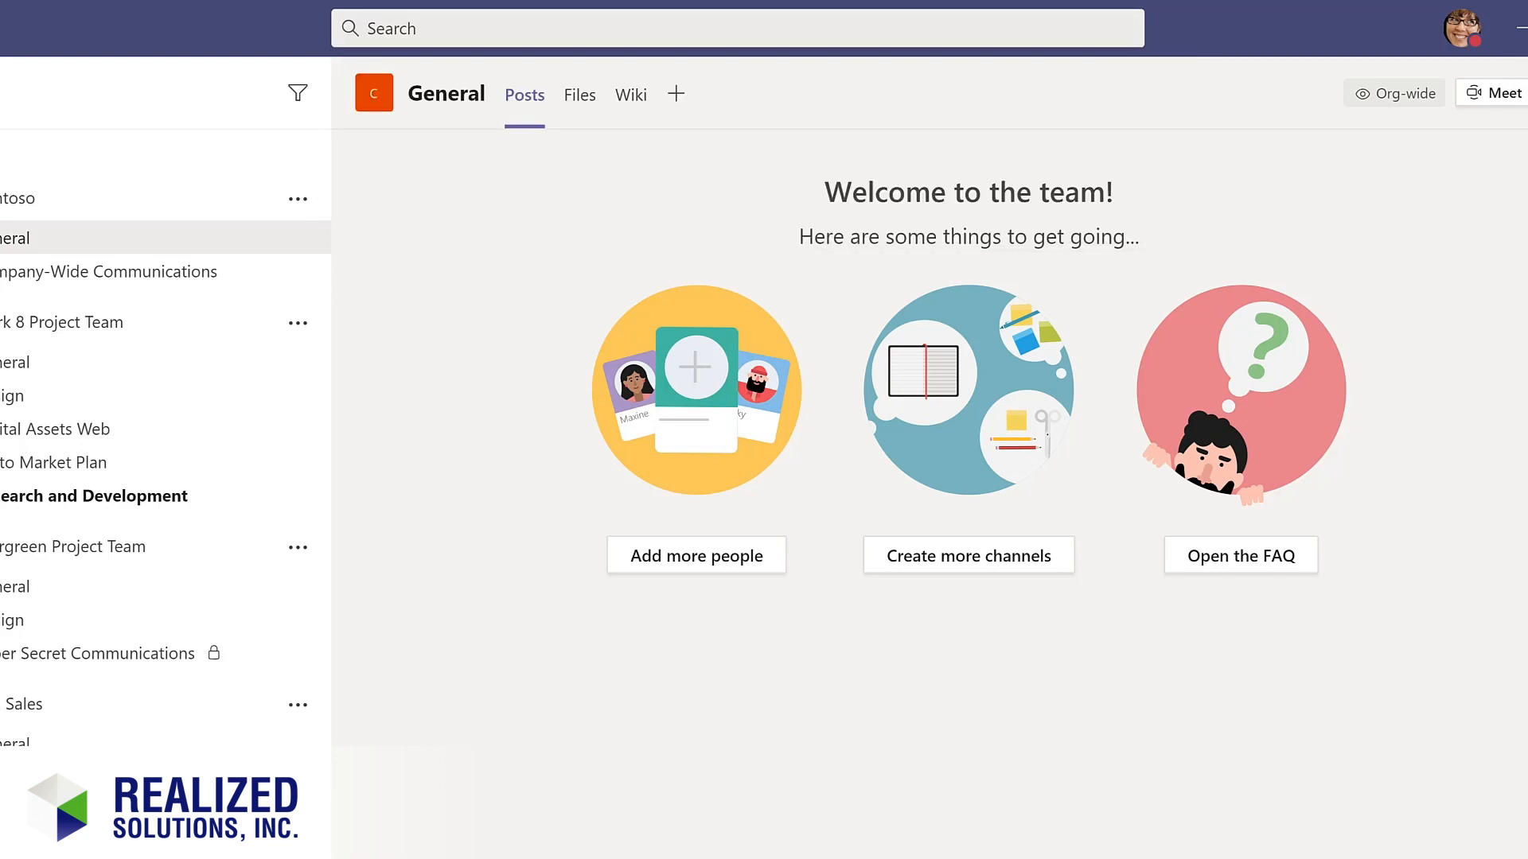
{"action": "key", "text": "ctrl+slash"}
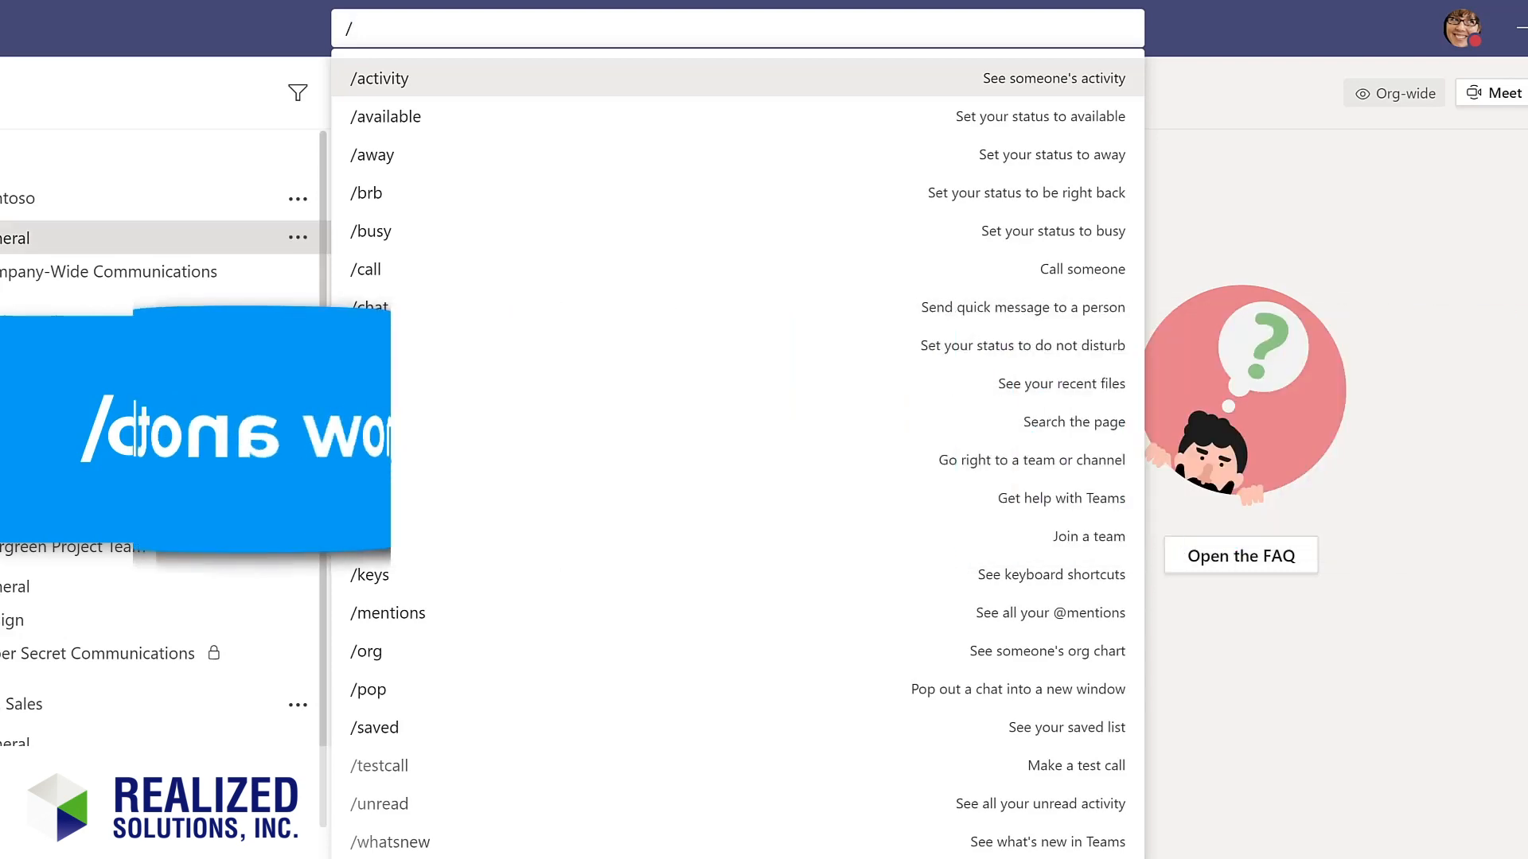
{"action": "key", "text": "Escape"}
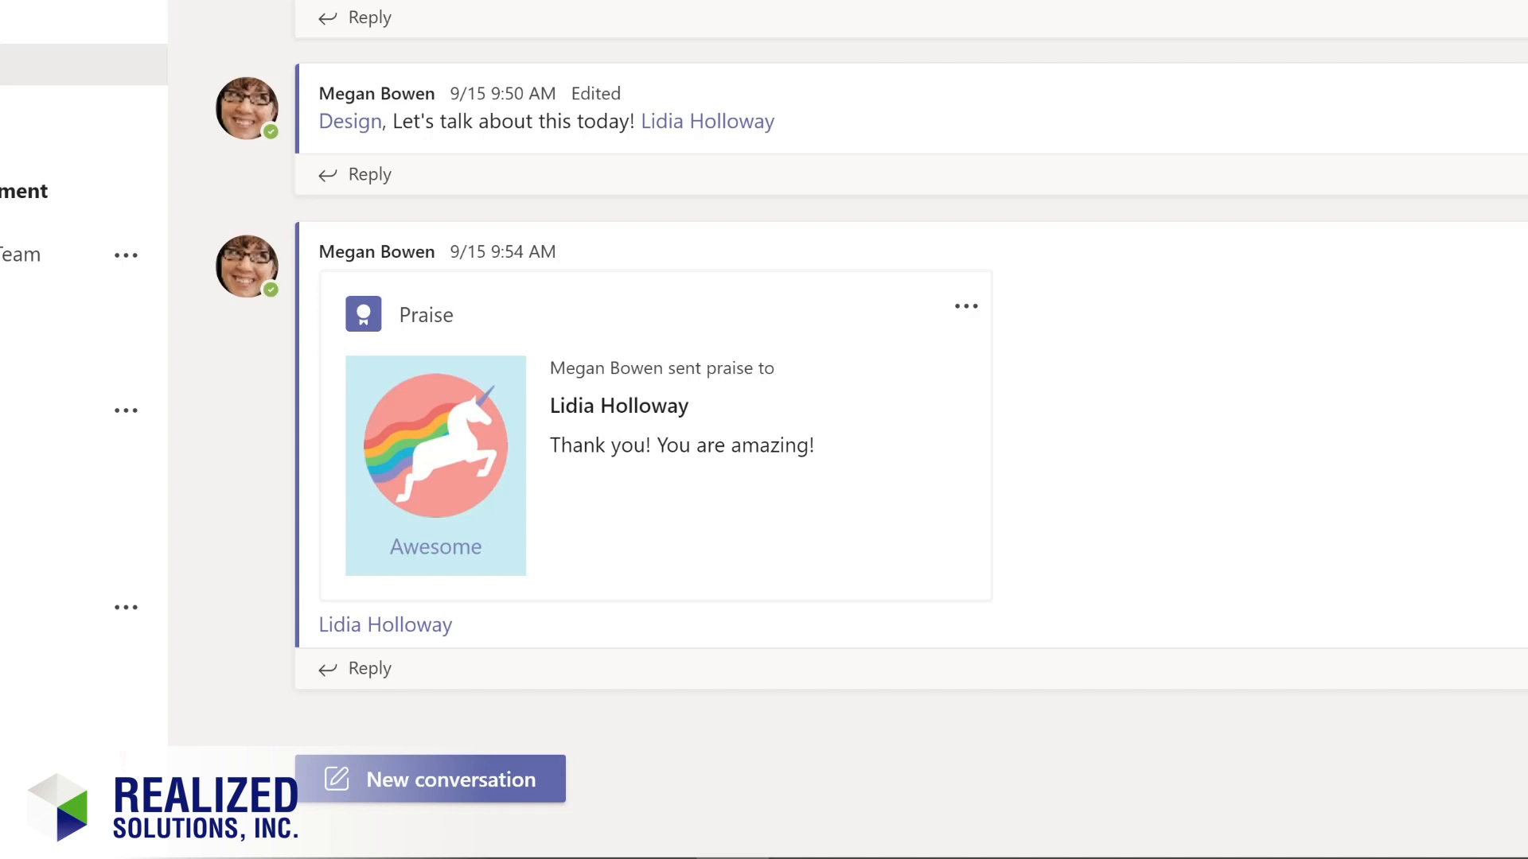
Post a conversation in the Design channel mentioning the first suggested colleague: ", please share an update on your conversation with the sales team.".
{"action": "left_click", "coordinate": [447, 767]}
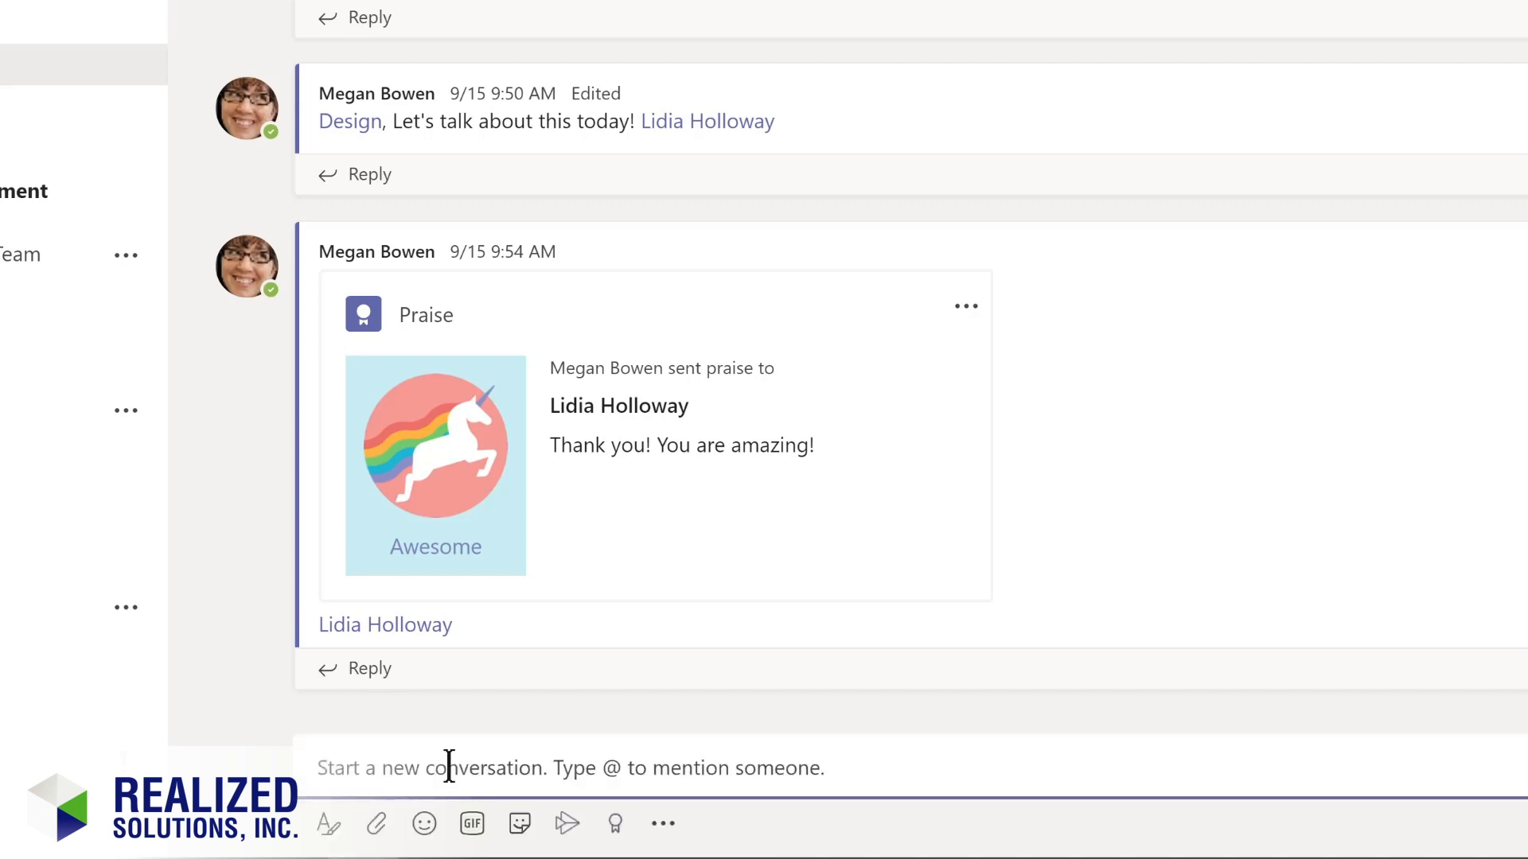
{"action": "type", "text": "@"}
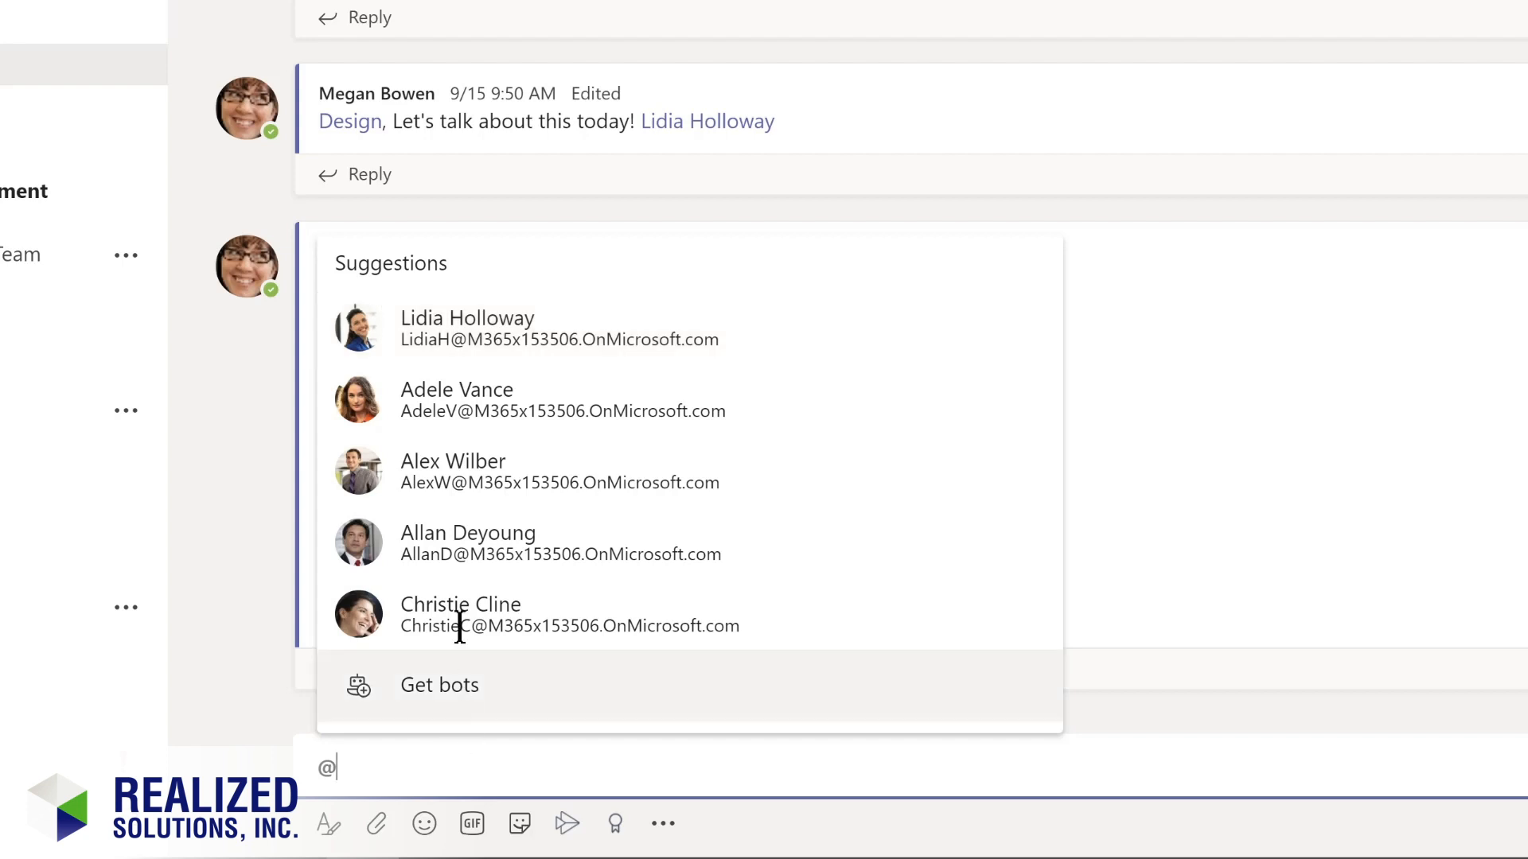
{"action": "left_click", "coordinate": [454, 345]}
{"action": "type", "text": ","}
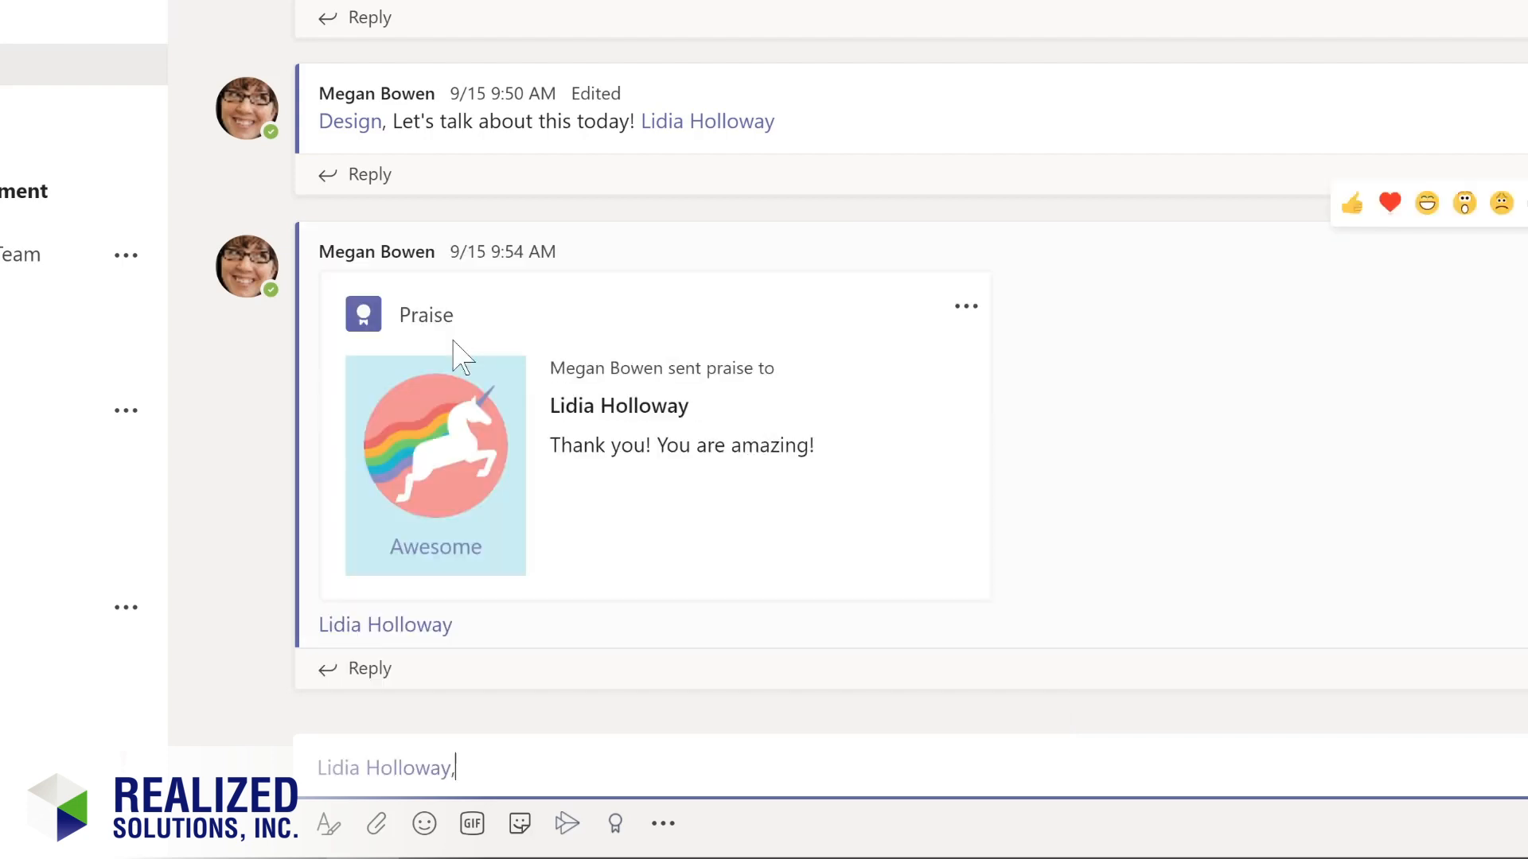
{"action": "type", "text": " please share an update on your conversation with the sales team."}
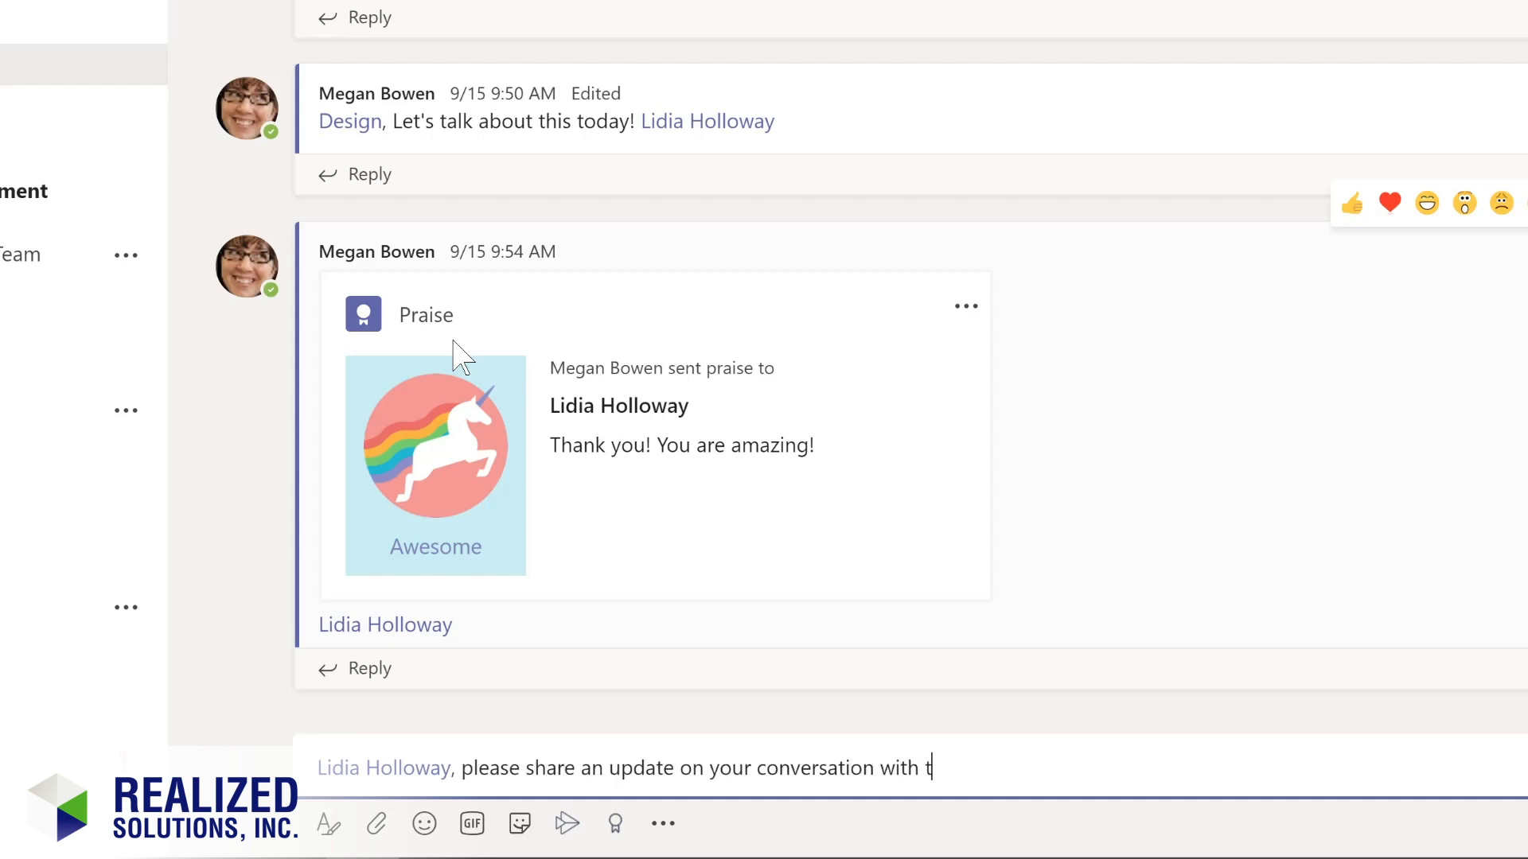
{"action": "key", "text": "Return"}
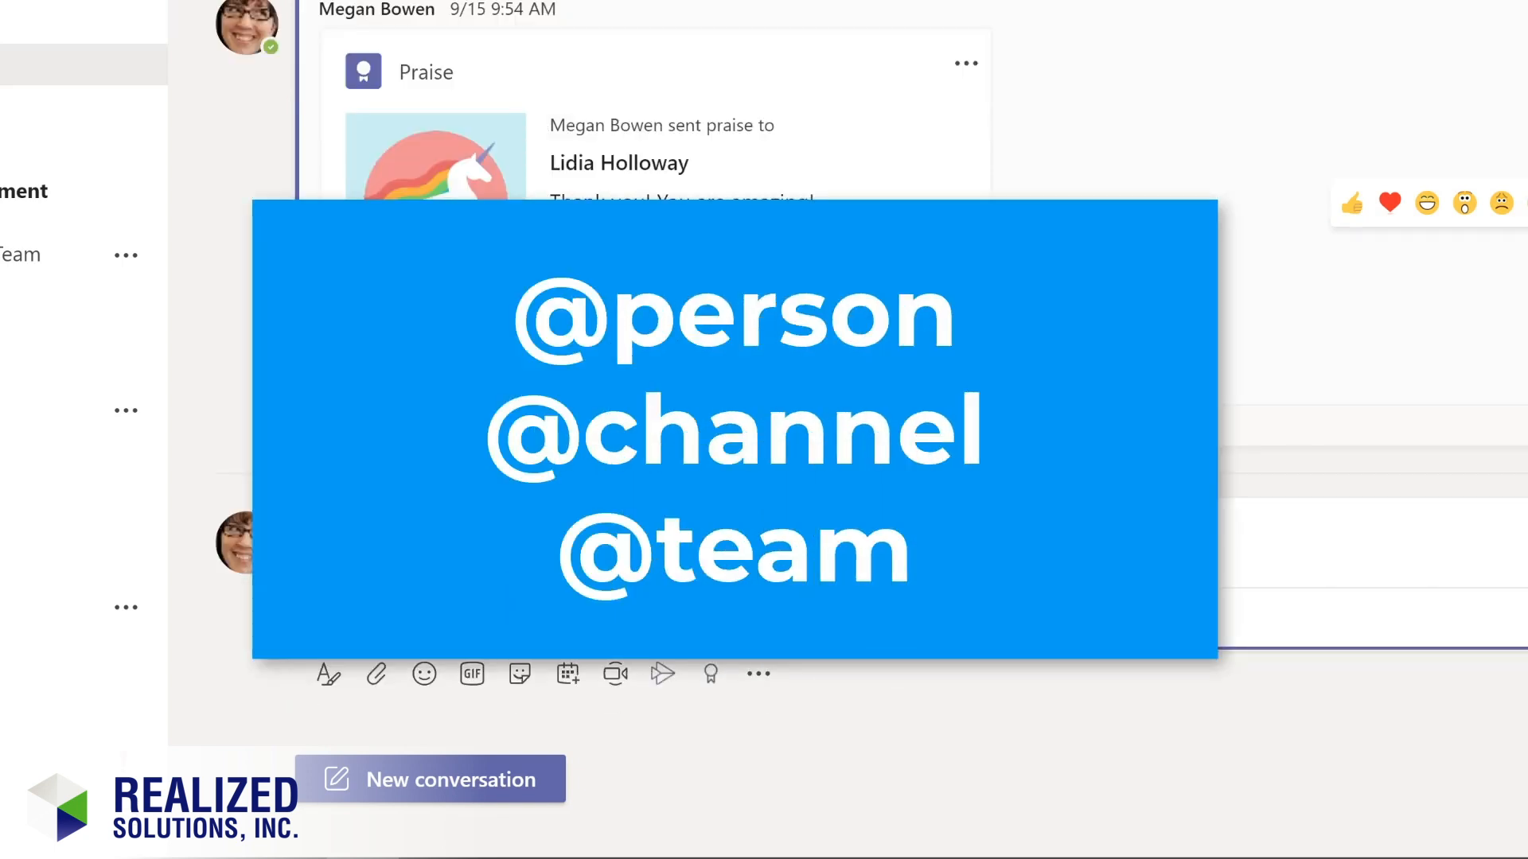
Post a new conversation that mentions the Design channel, followed by ", I'm so excited about our team retreat tomorrow!".
{"action": "left_click", "coordinate": [467, 777]}
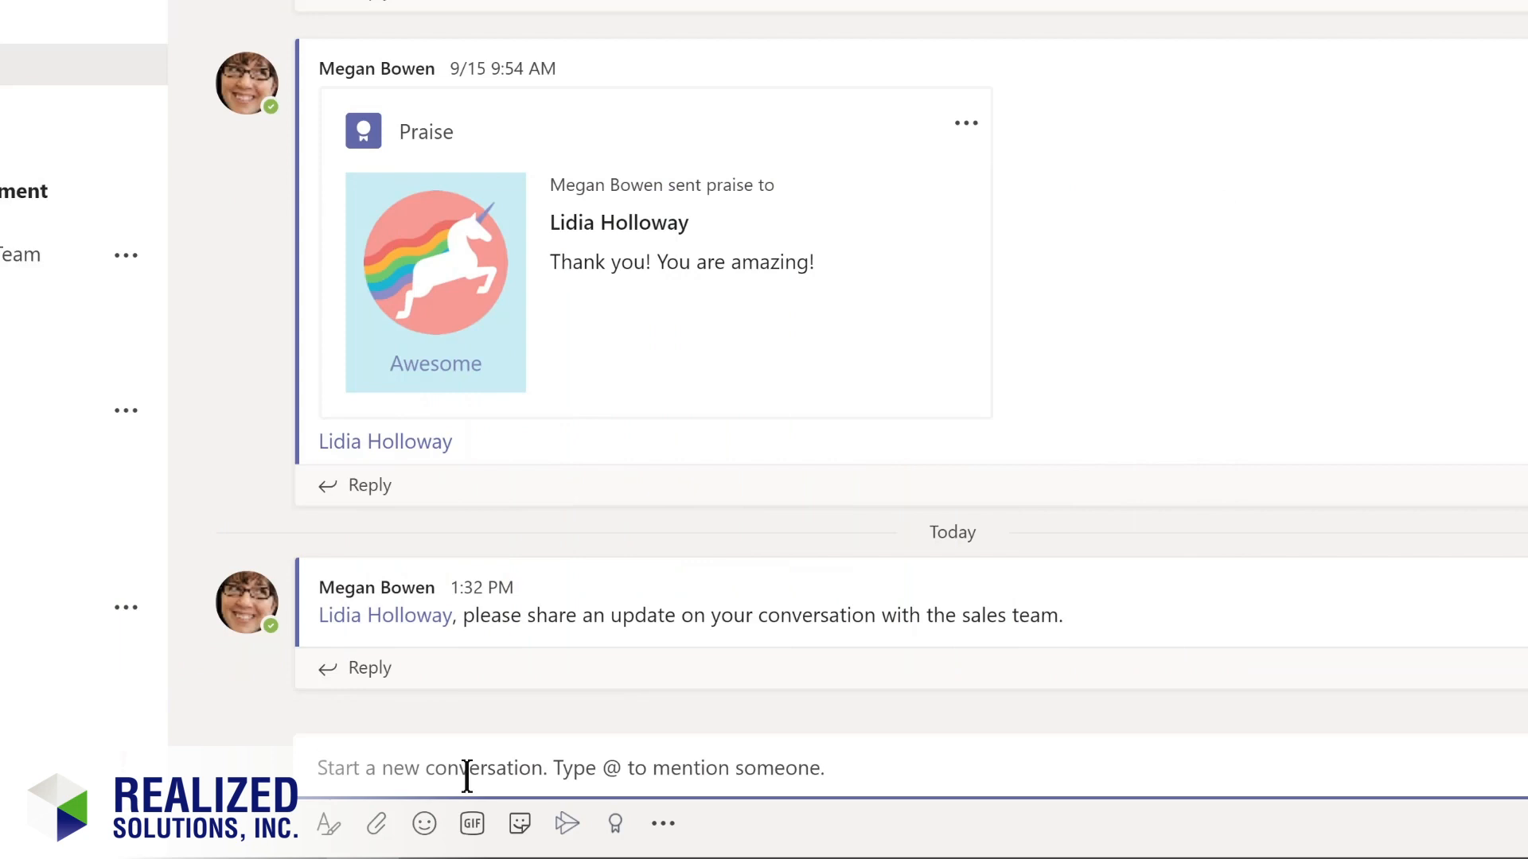
{"action": "type", "text": "@De"}
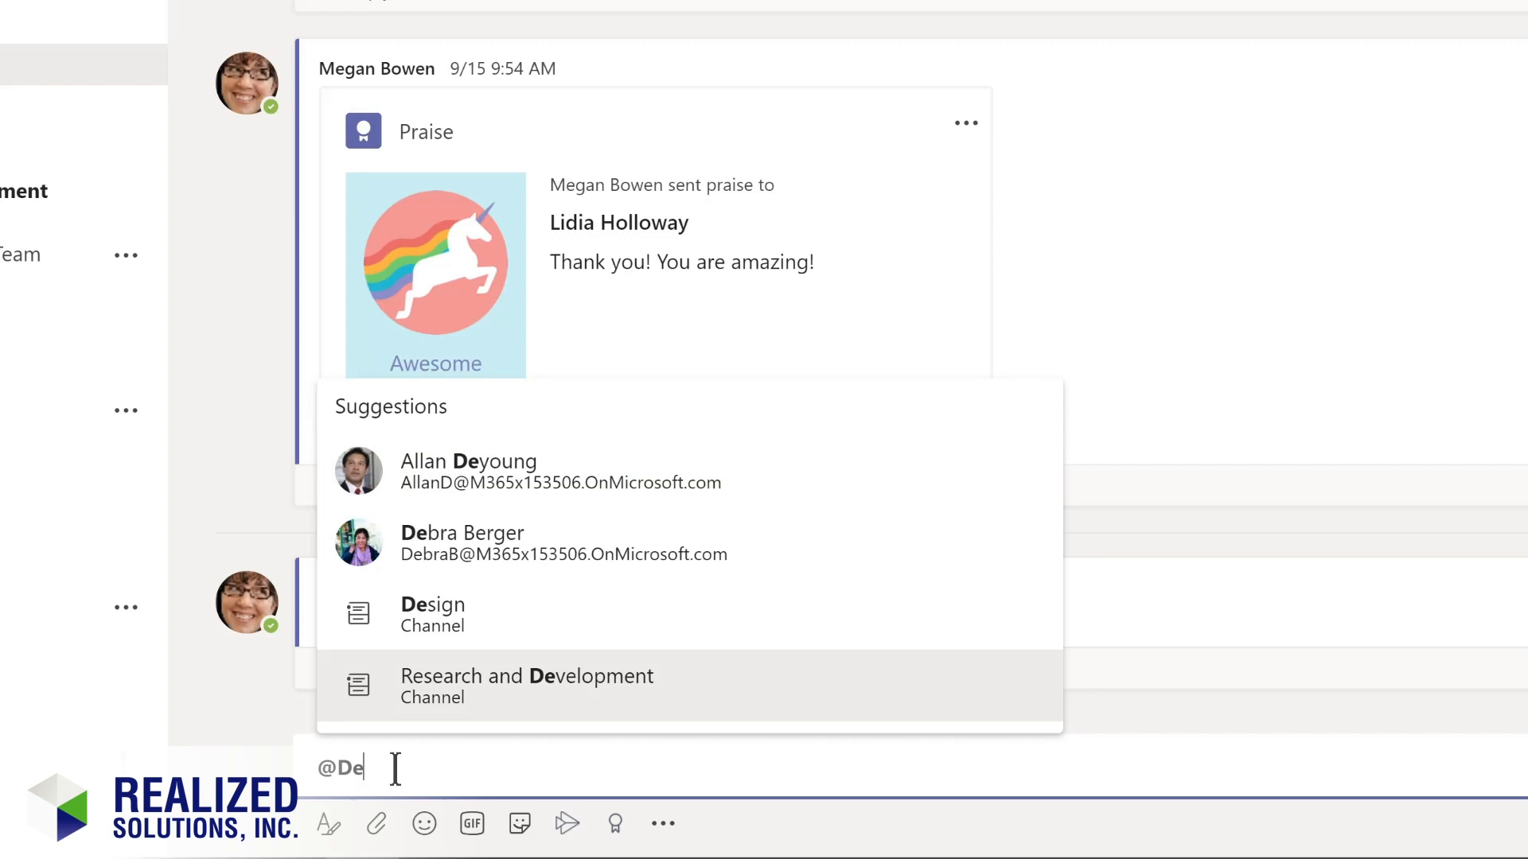
{"action": "left_click", "coordinate": [429, 615]}
{"action": "type", "text": ", I'm so excited about our team retreat tomorrow!"}
{"action": "key", "text": "Return"}
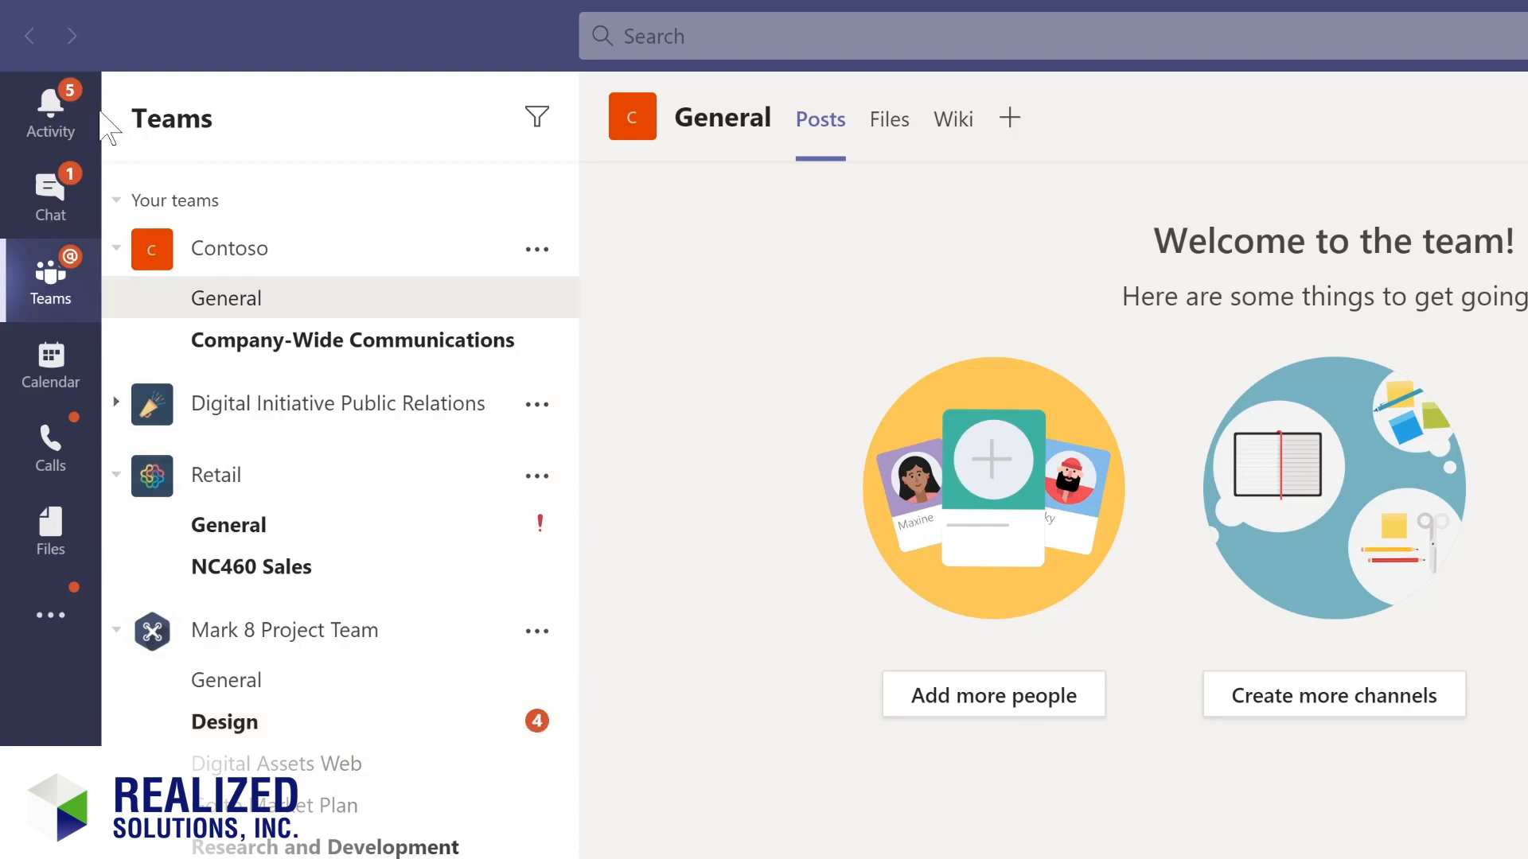
Open the activity feed and inspect the mention indicators on the personal and channel mention messages.
{"action": "left_click", "coordinate": [54, 110]}
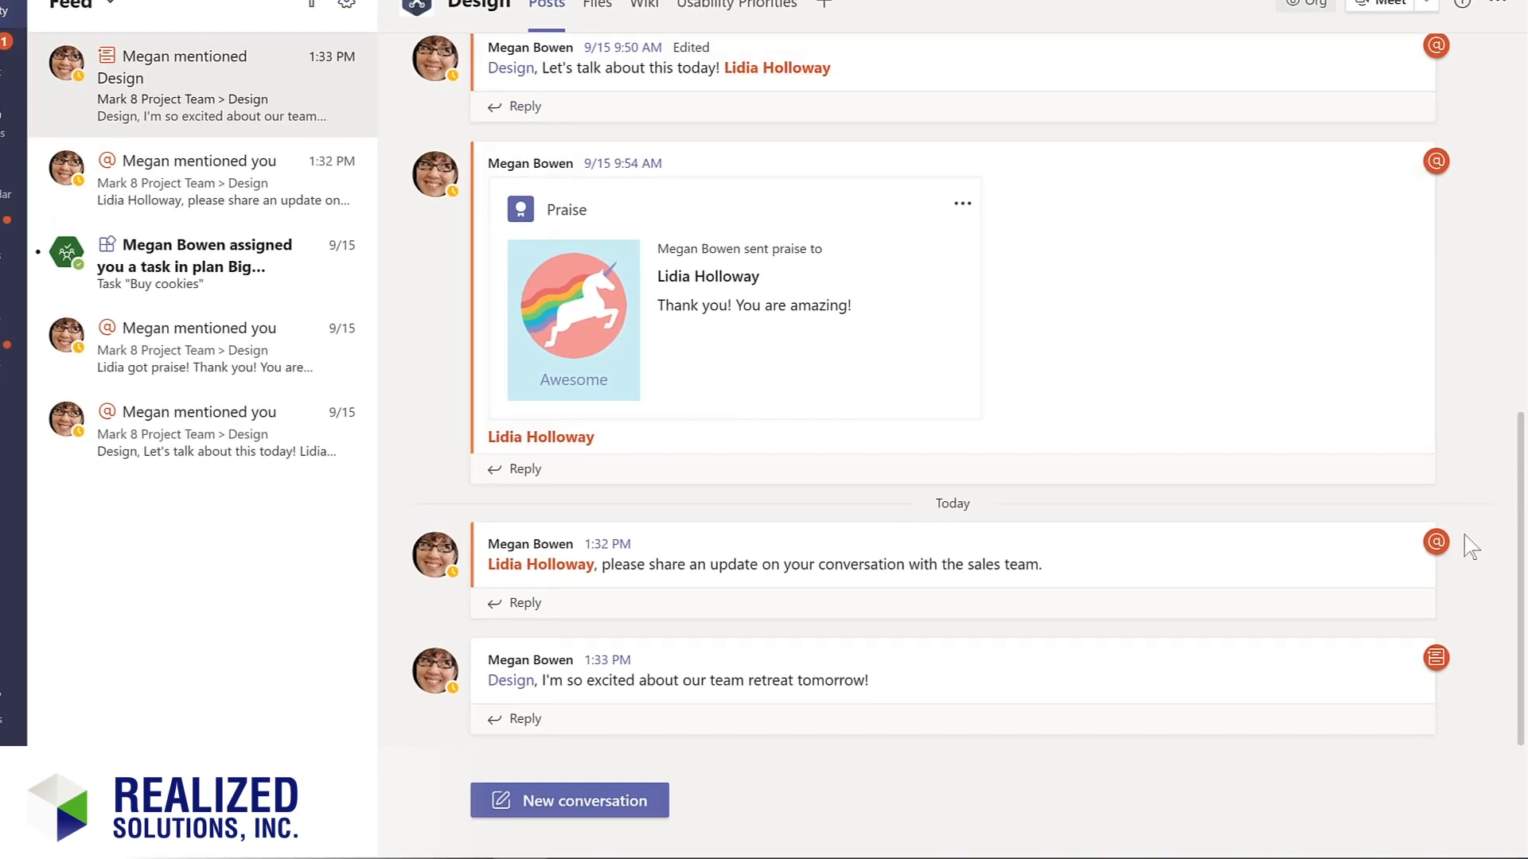
{"action": "mouse_move", "coordinate": [1439, 541]}
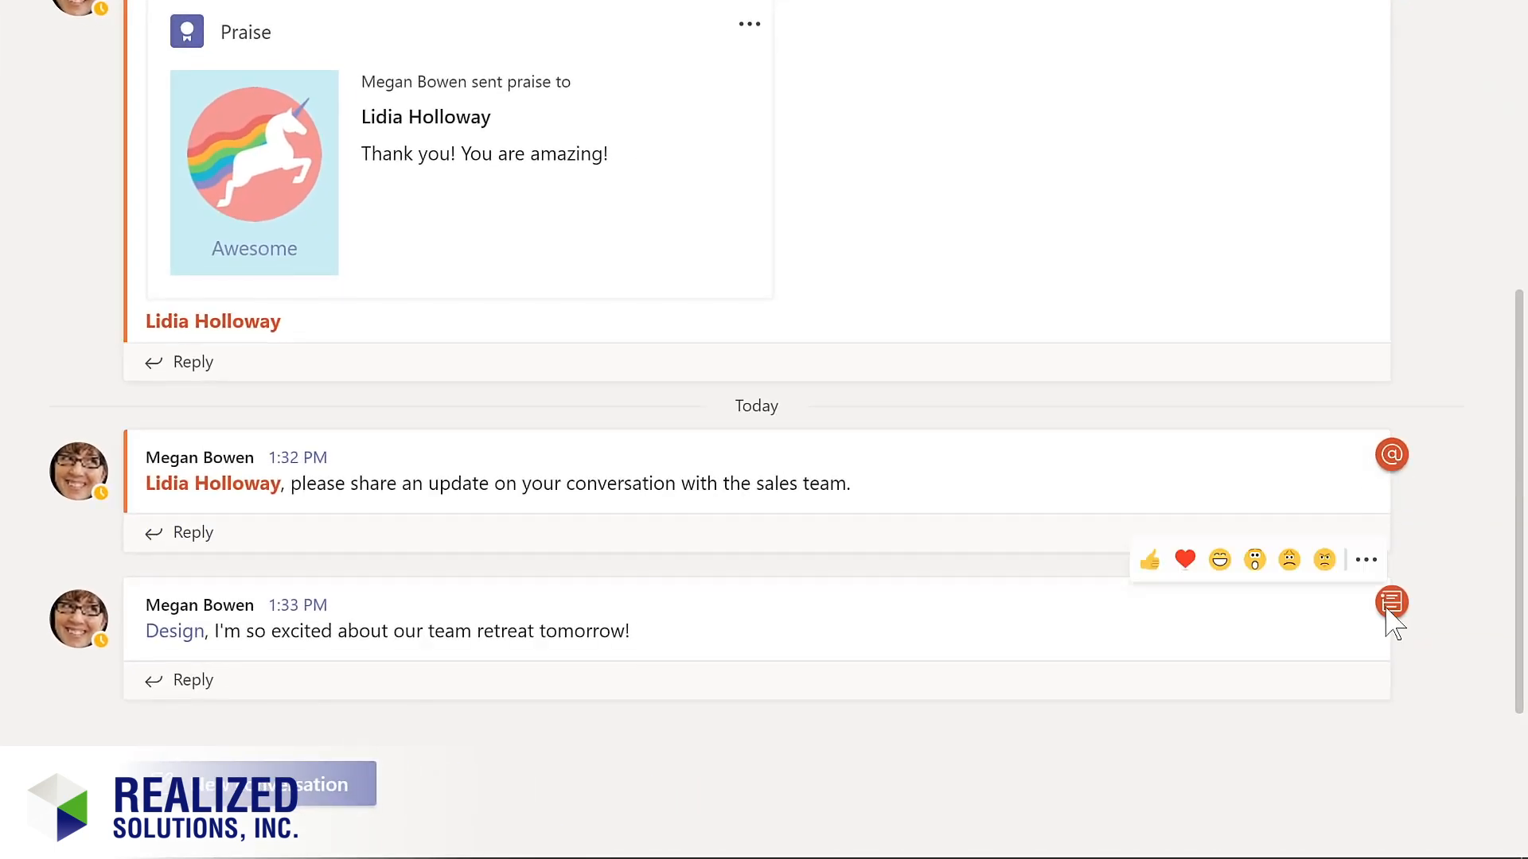
{"action": "mouse_move", "coordinate": [1386, 611]}
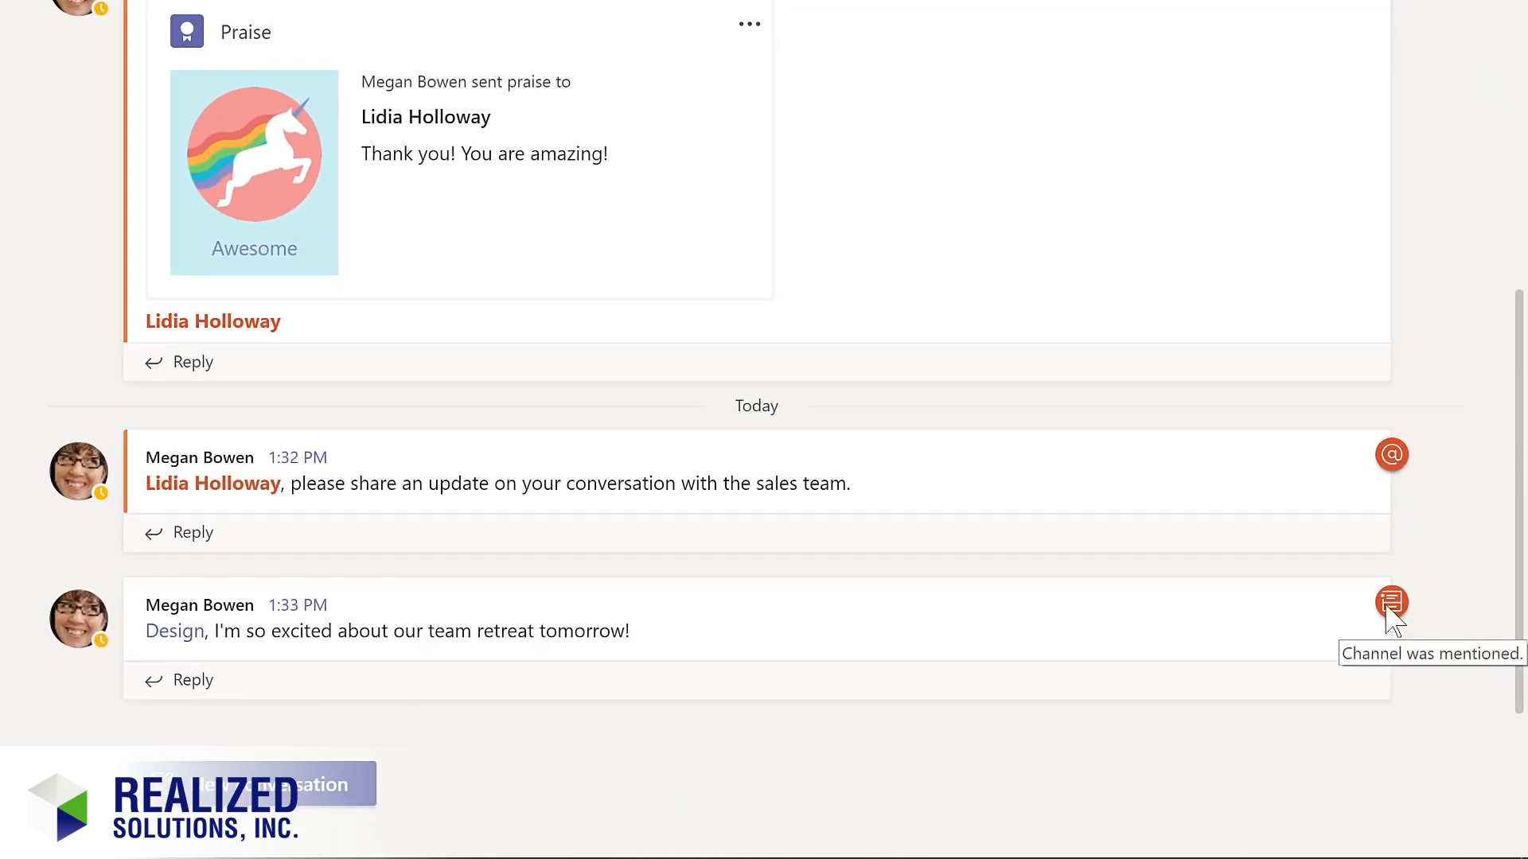
Reply to the team retreat message with "Yay! I'm looking forward to working with the" and a mention of the Mark 8 Project Team.
{"action": "left_click", "coordinate": [183, 686]}
{"action": "type", "text": "Ya"}
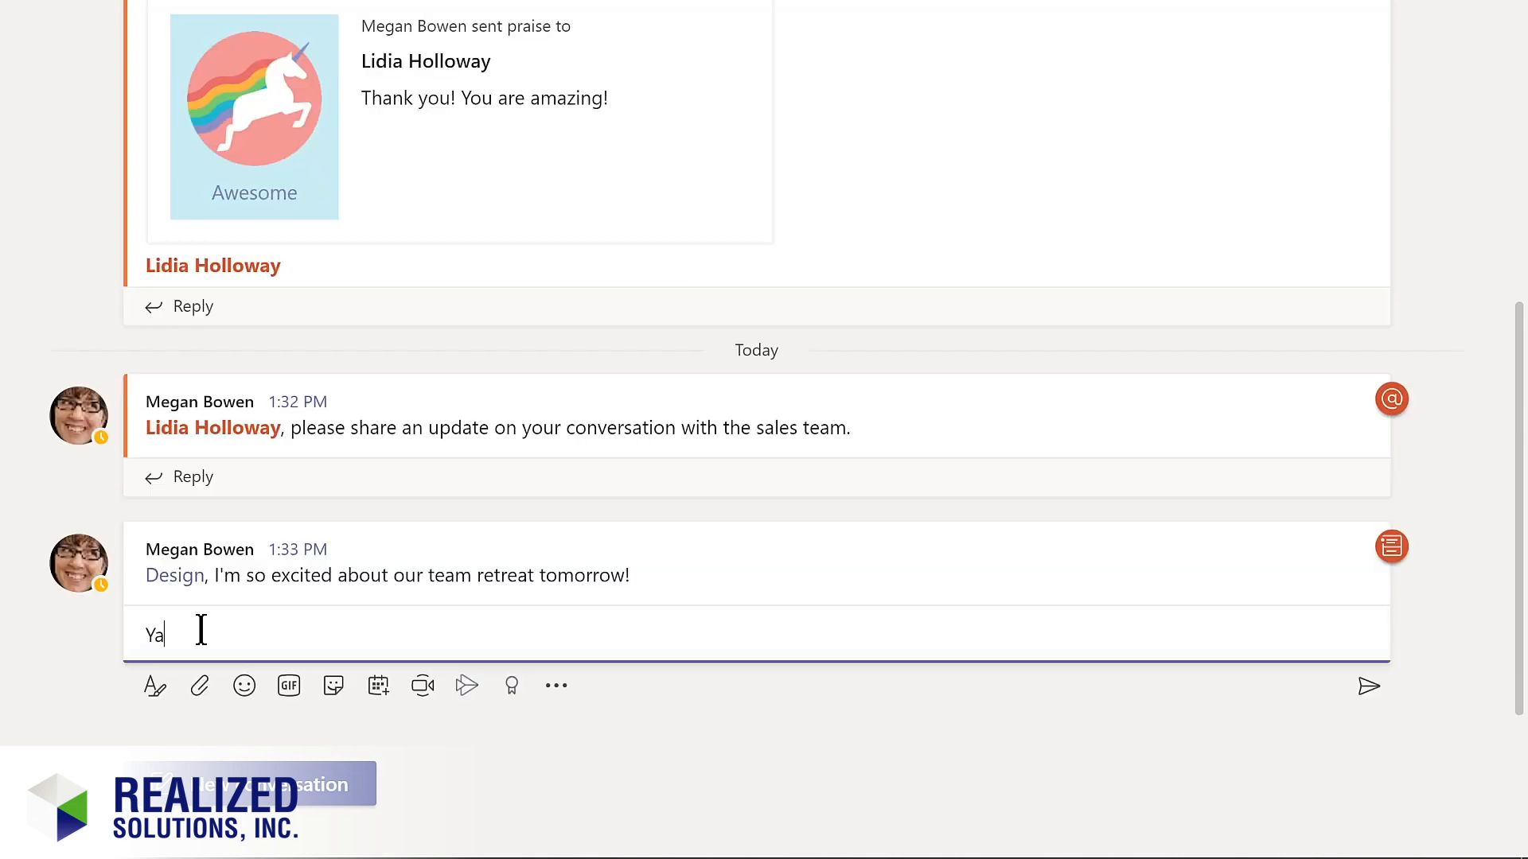
{"action": "type", "text": "y! I'm looking forward to working with the @m"}
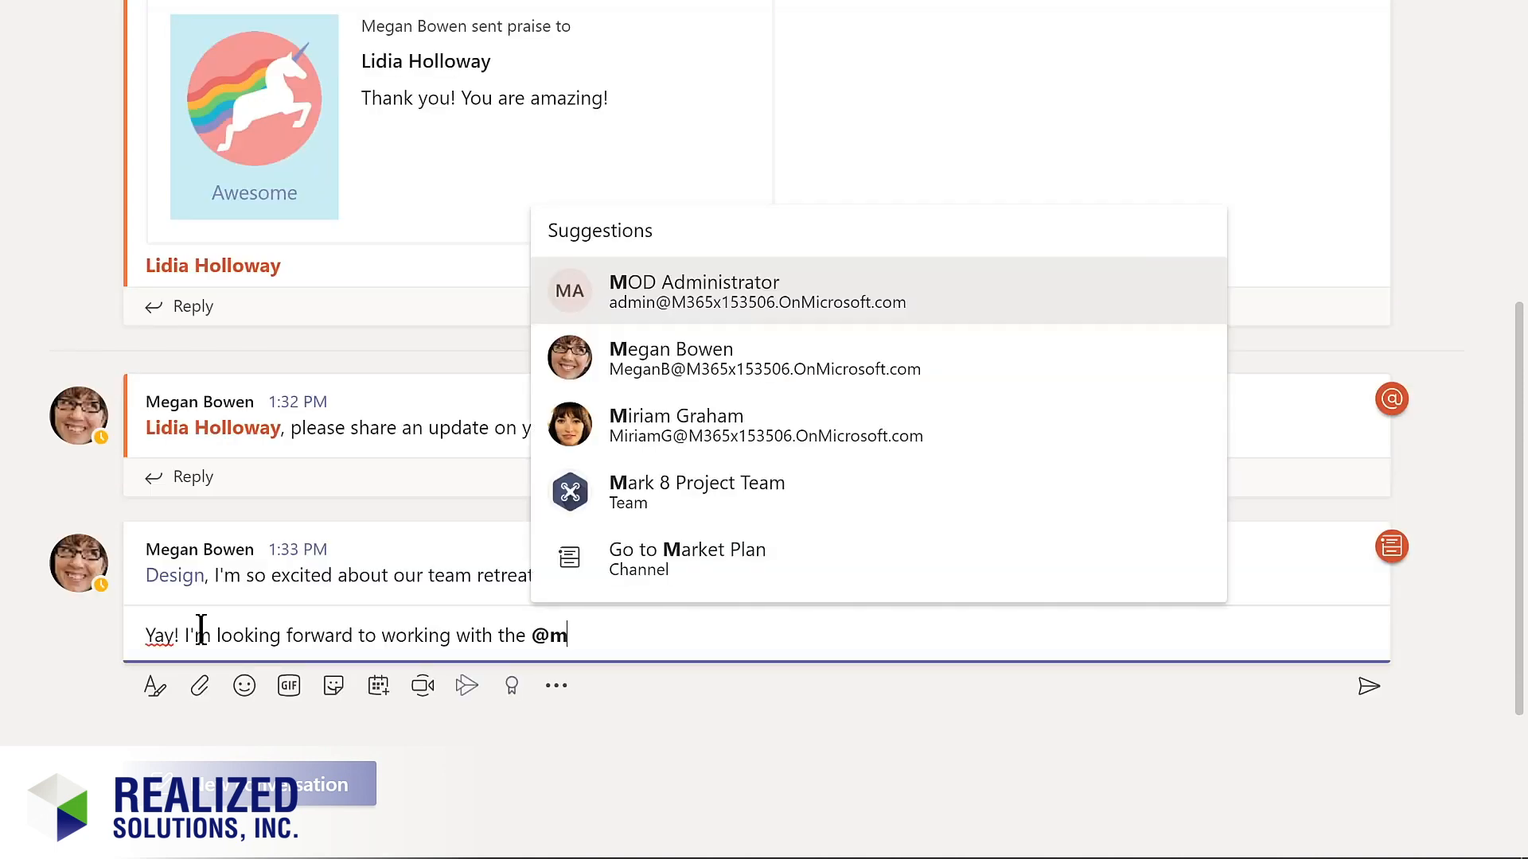
{"action": "left_click", "coordinate": [694, 494]}
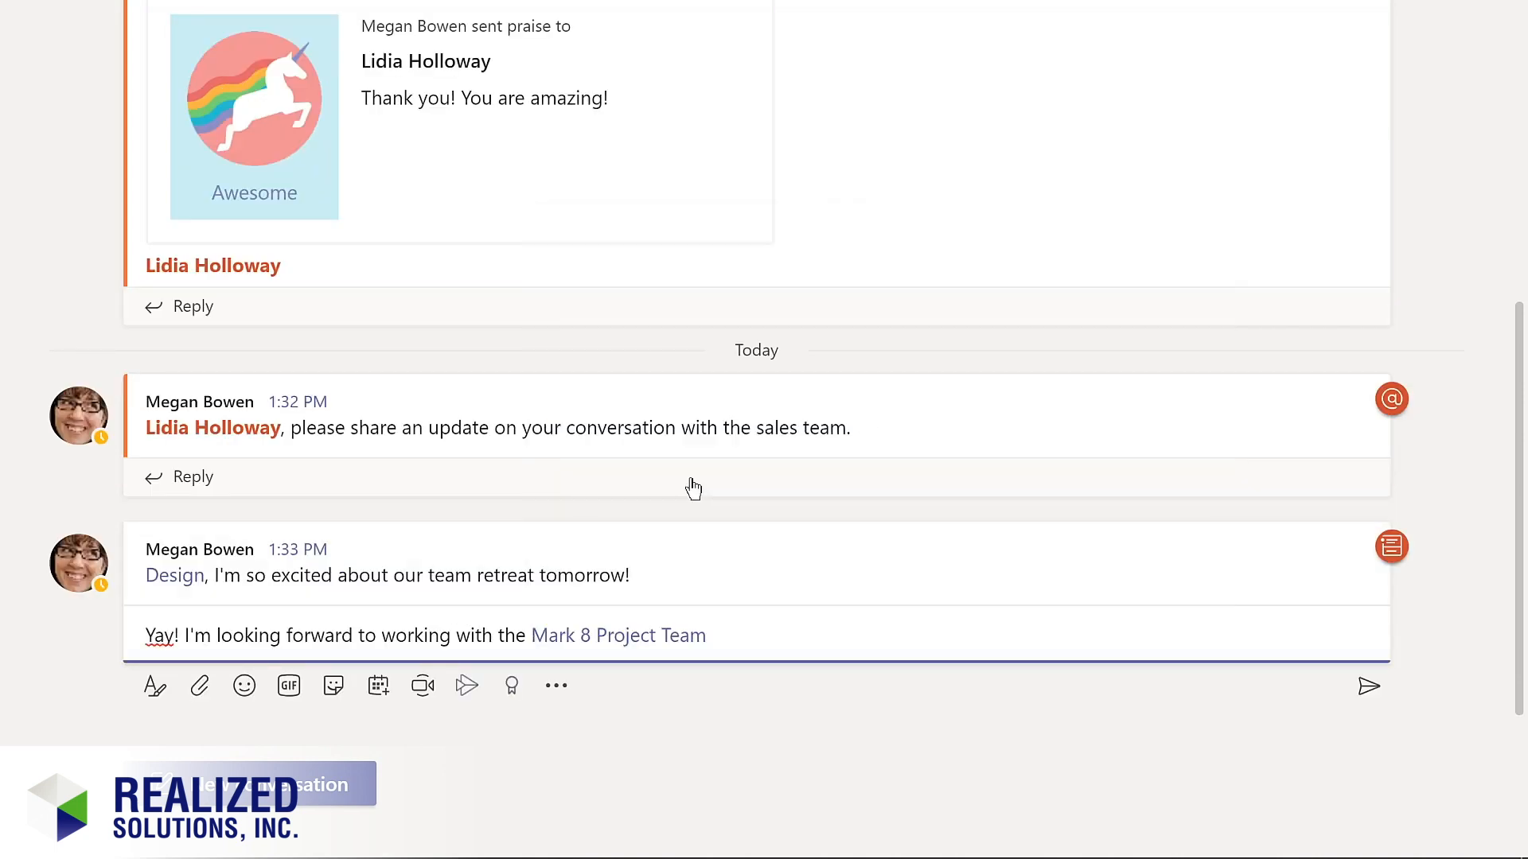
{"action": "key", "text": "Return"}
{"action": "mouse_move", "coordinate": [1394, 561]}
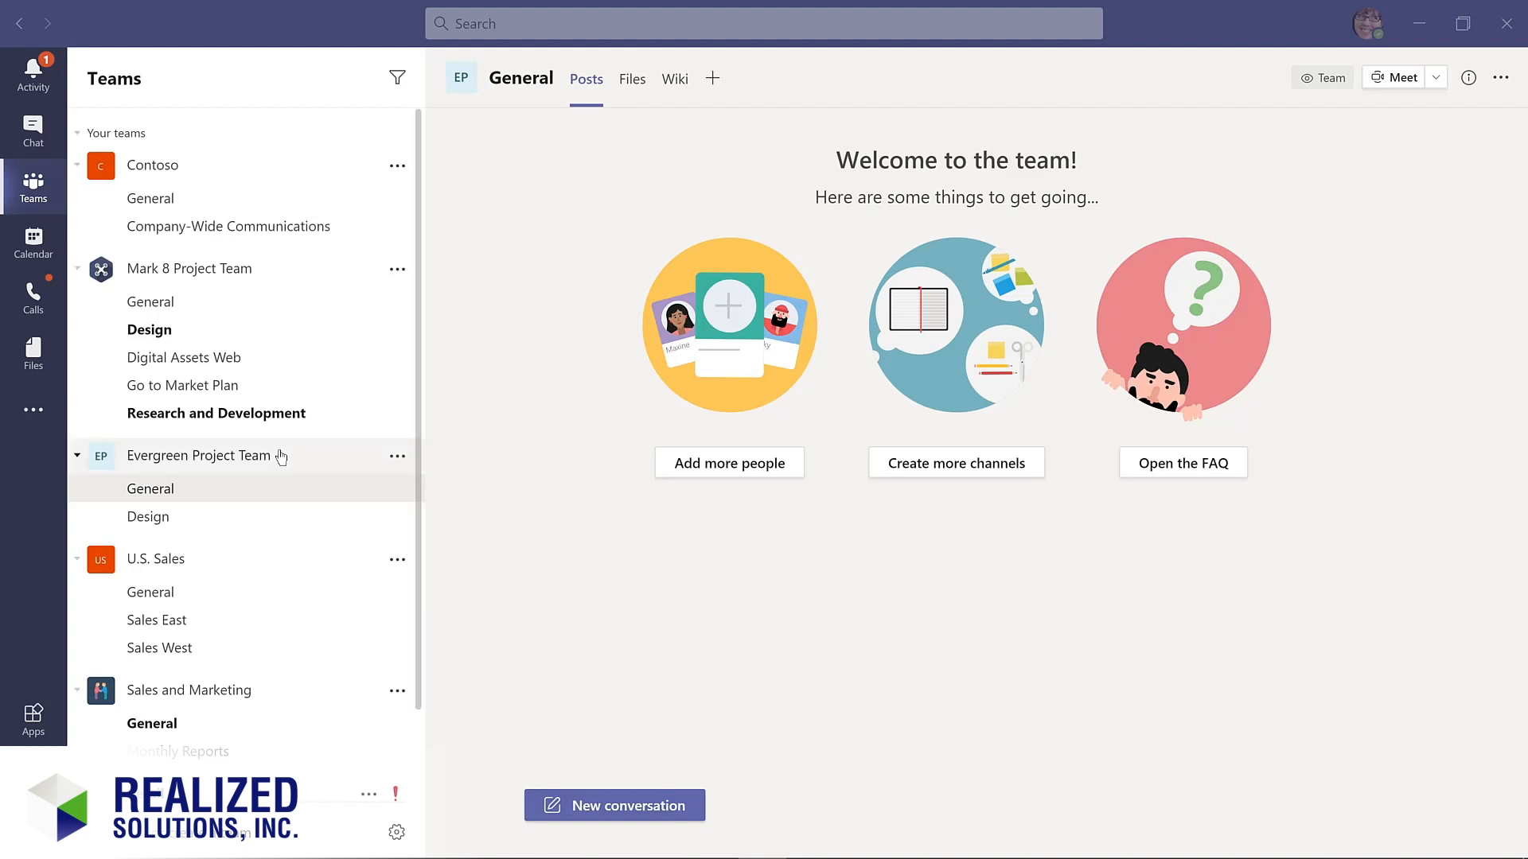
Rename the Evergreen Project Team as "Evergreen LMS Project Team" and save the team details.
{"action": "left_click", "coordinate": [397, 460]}
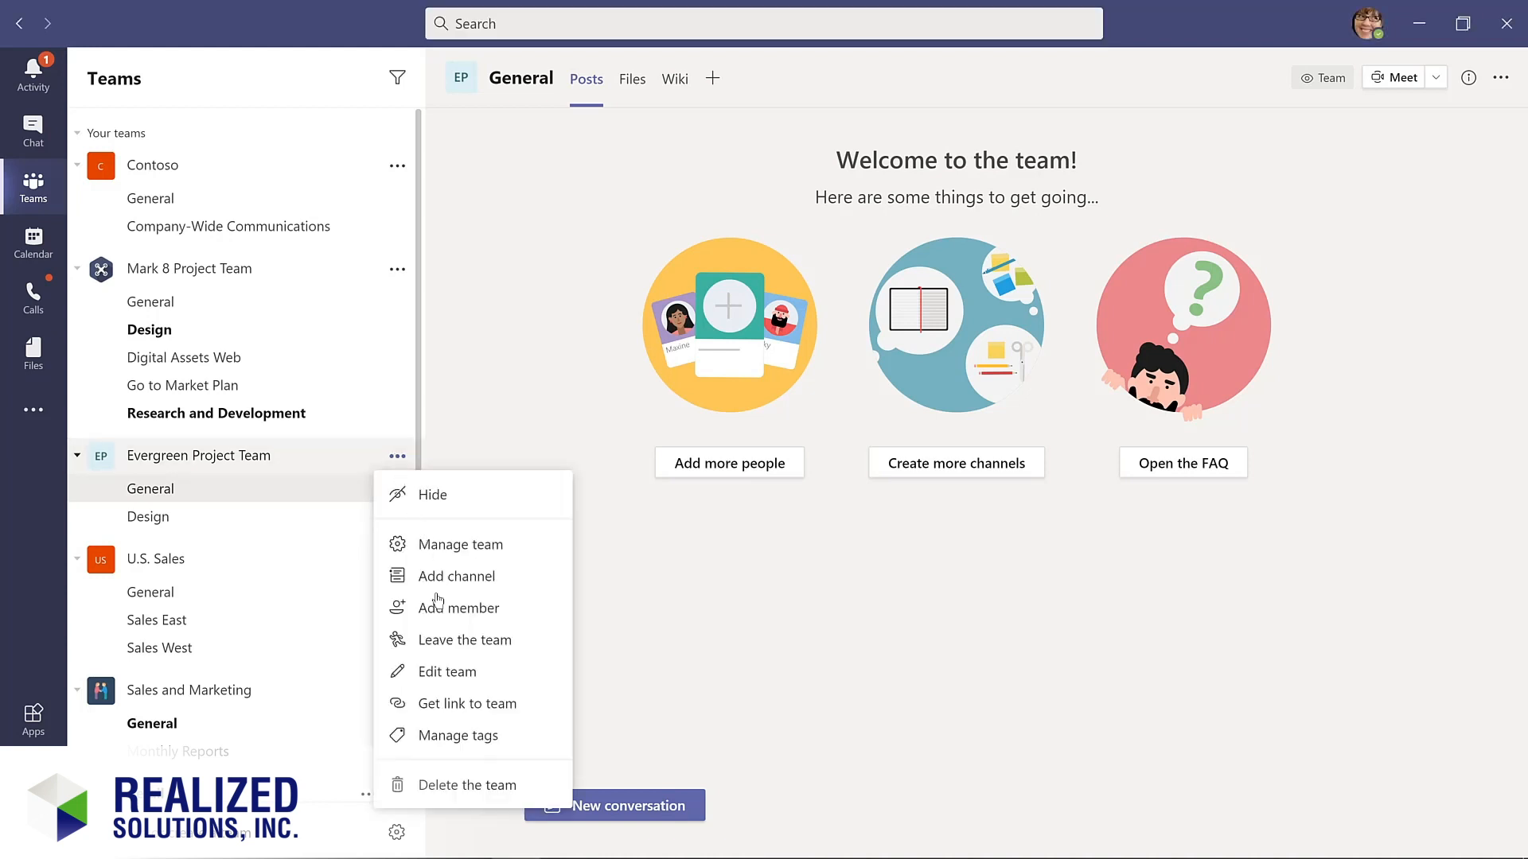
{"action": "left_click", "coordinate": [434, 678]}
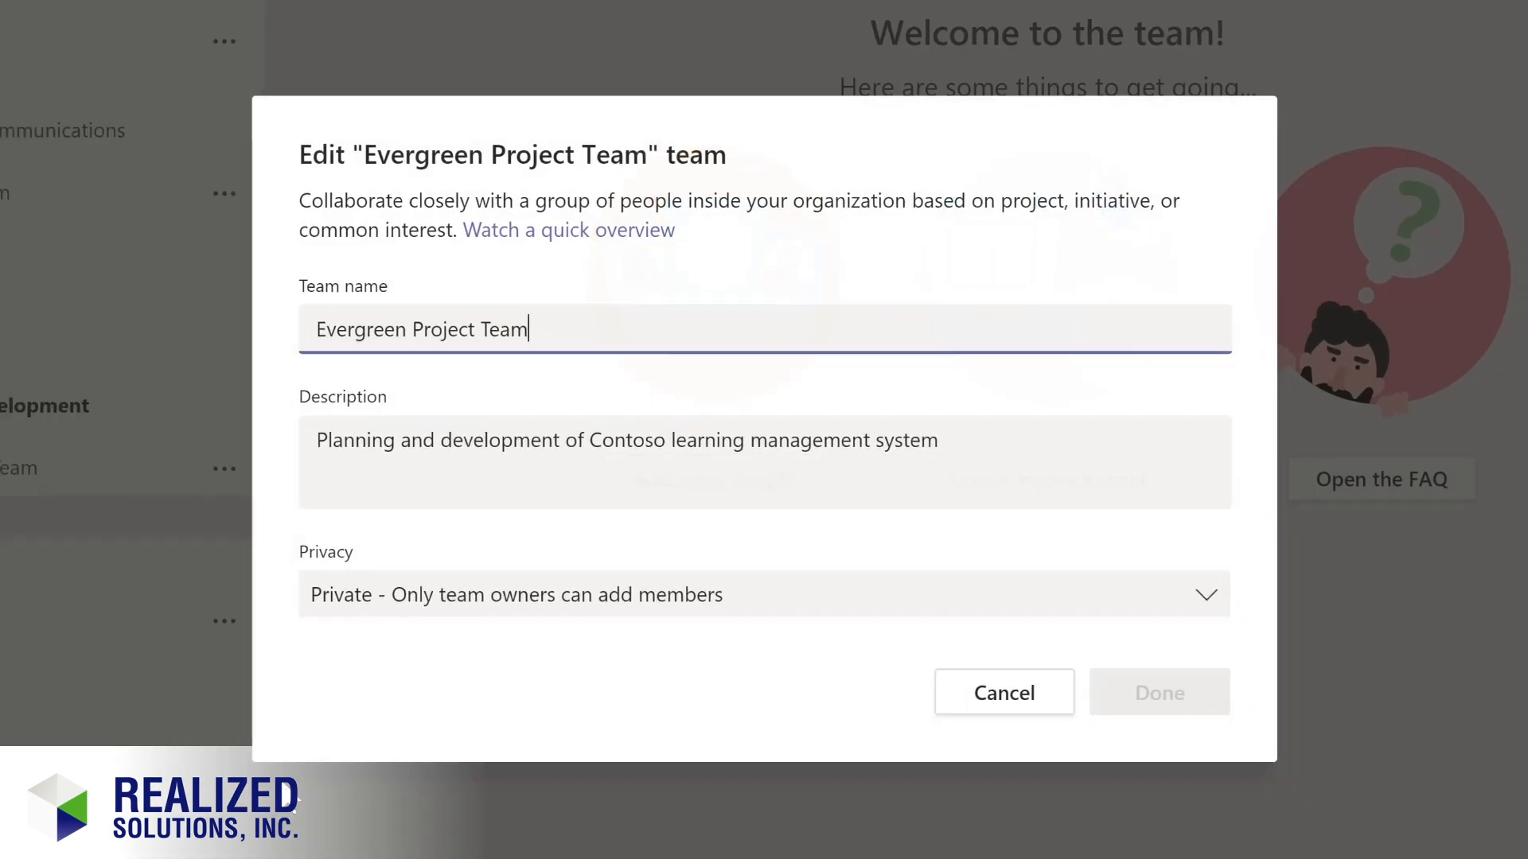
{"action": "left_click", "coordinate": [524, 362]}
{"action": "type", "text": "LMS Project Team"}
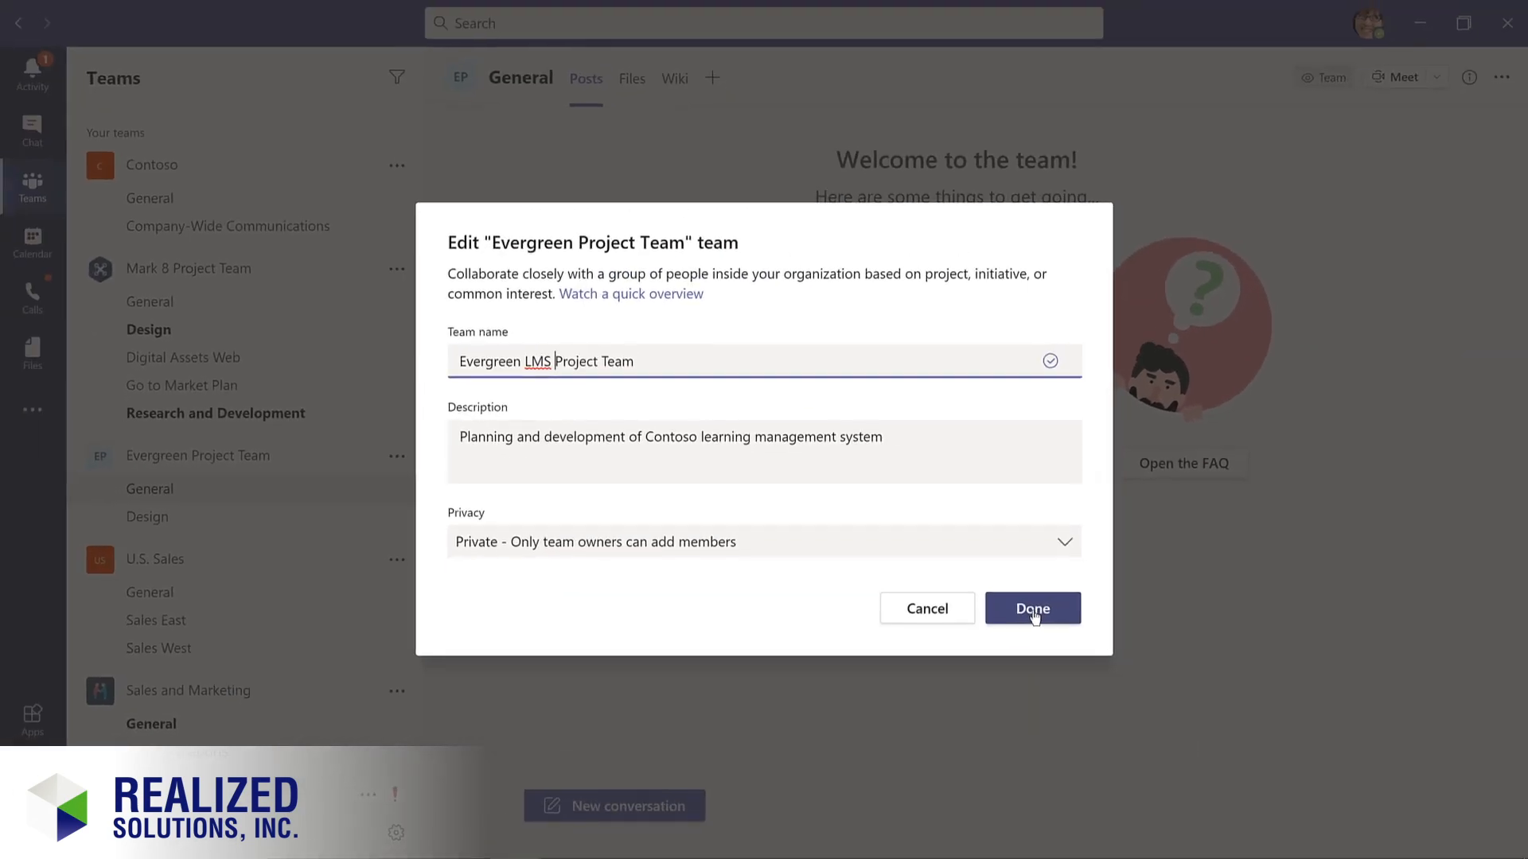
{"action": "left_click", "coordinate": [1109, 661]}
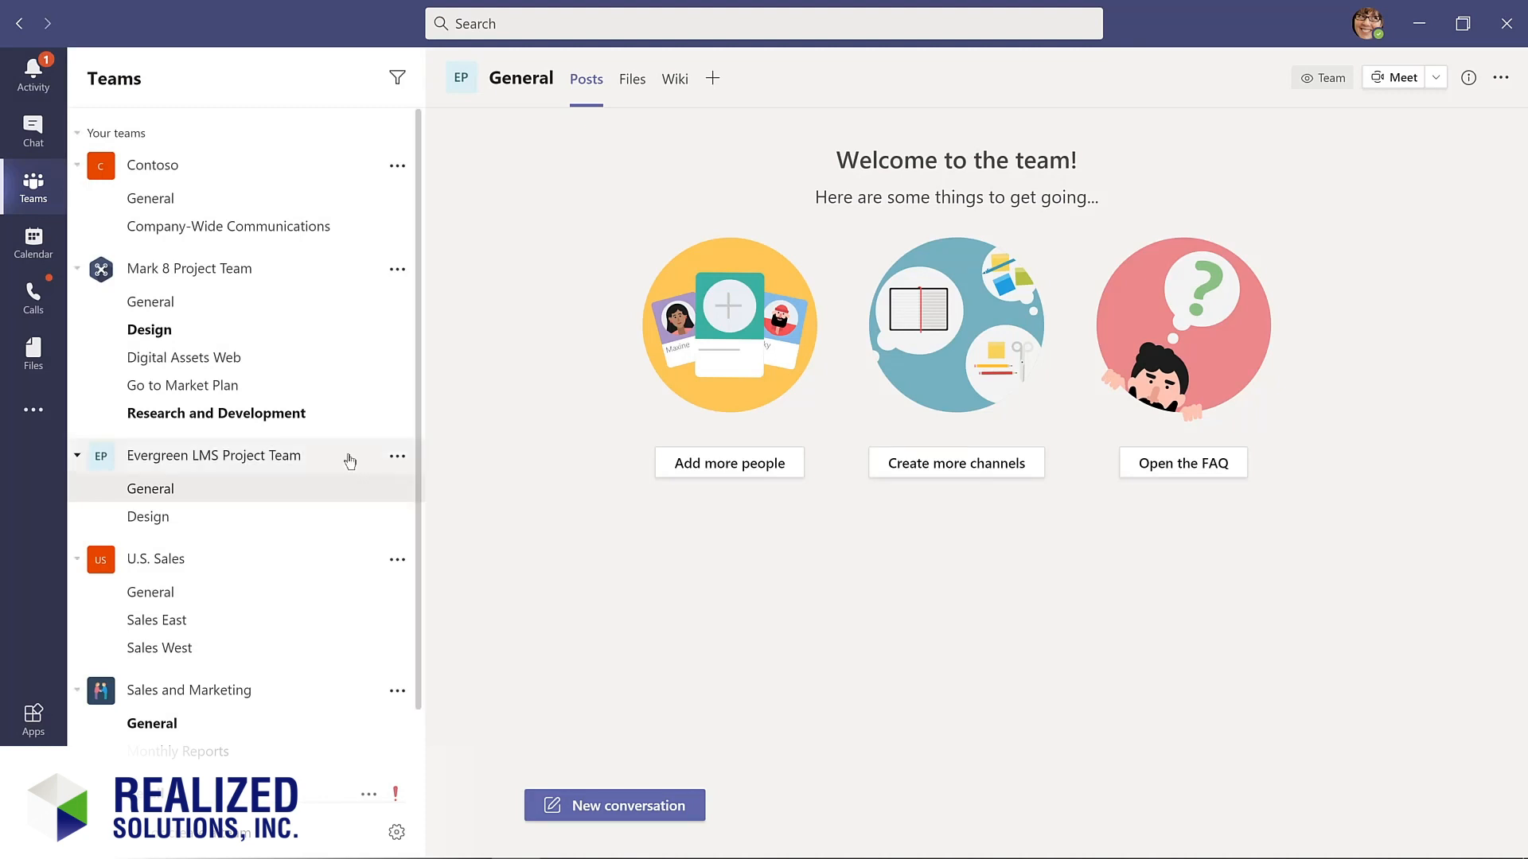
Open management of the Evergreen LMS Project Team and add the suggested Product Manager to the team.
{"action": "left_click", "coordinate": [397, 457]}
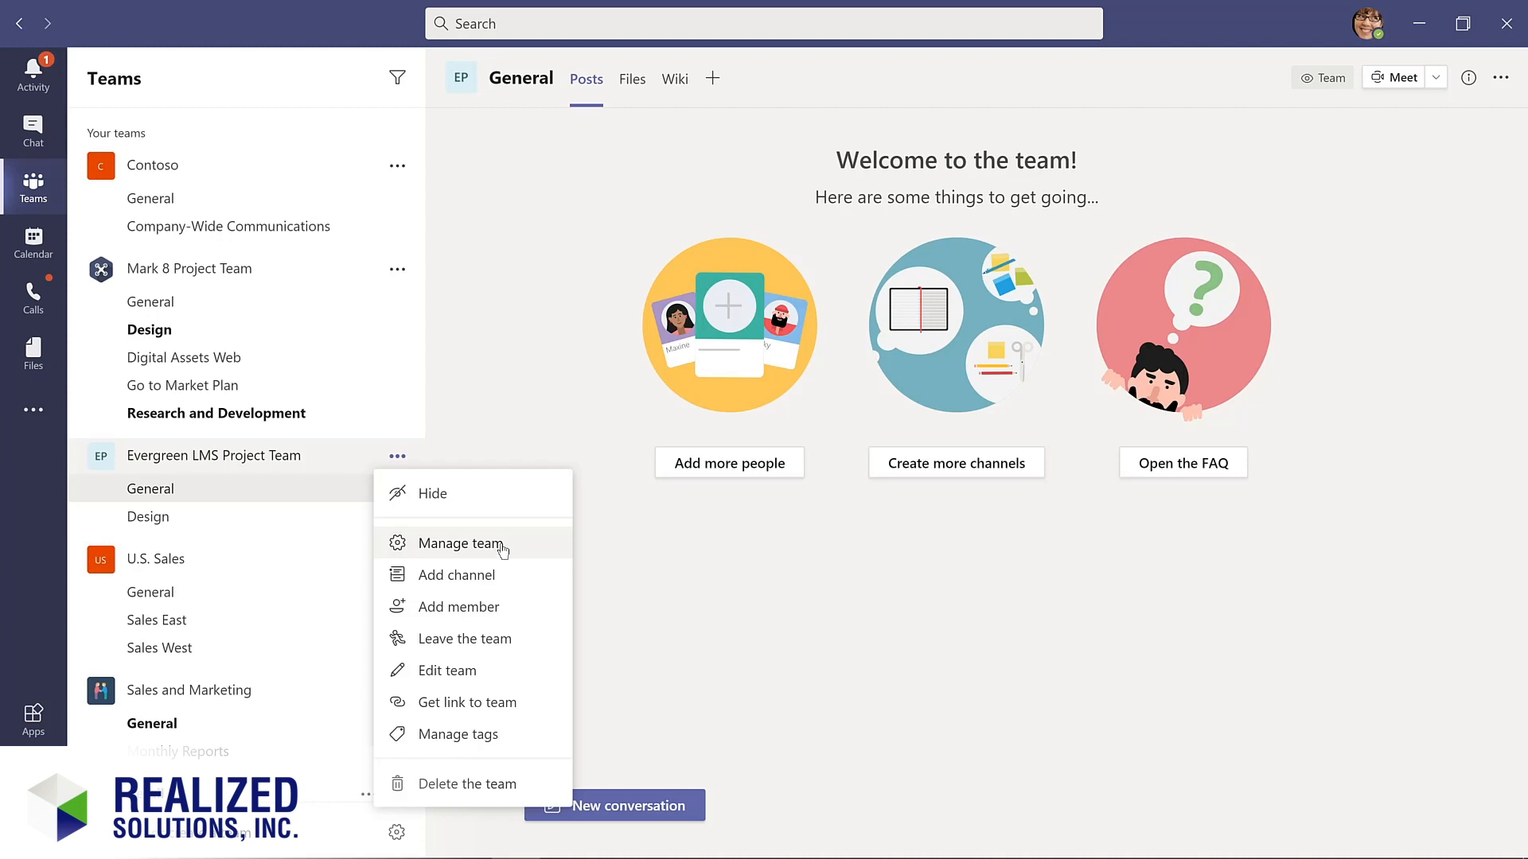
{"action": "left_click", "coordinate": [502, 547]}
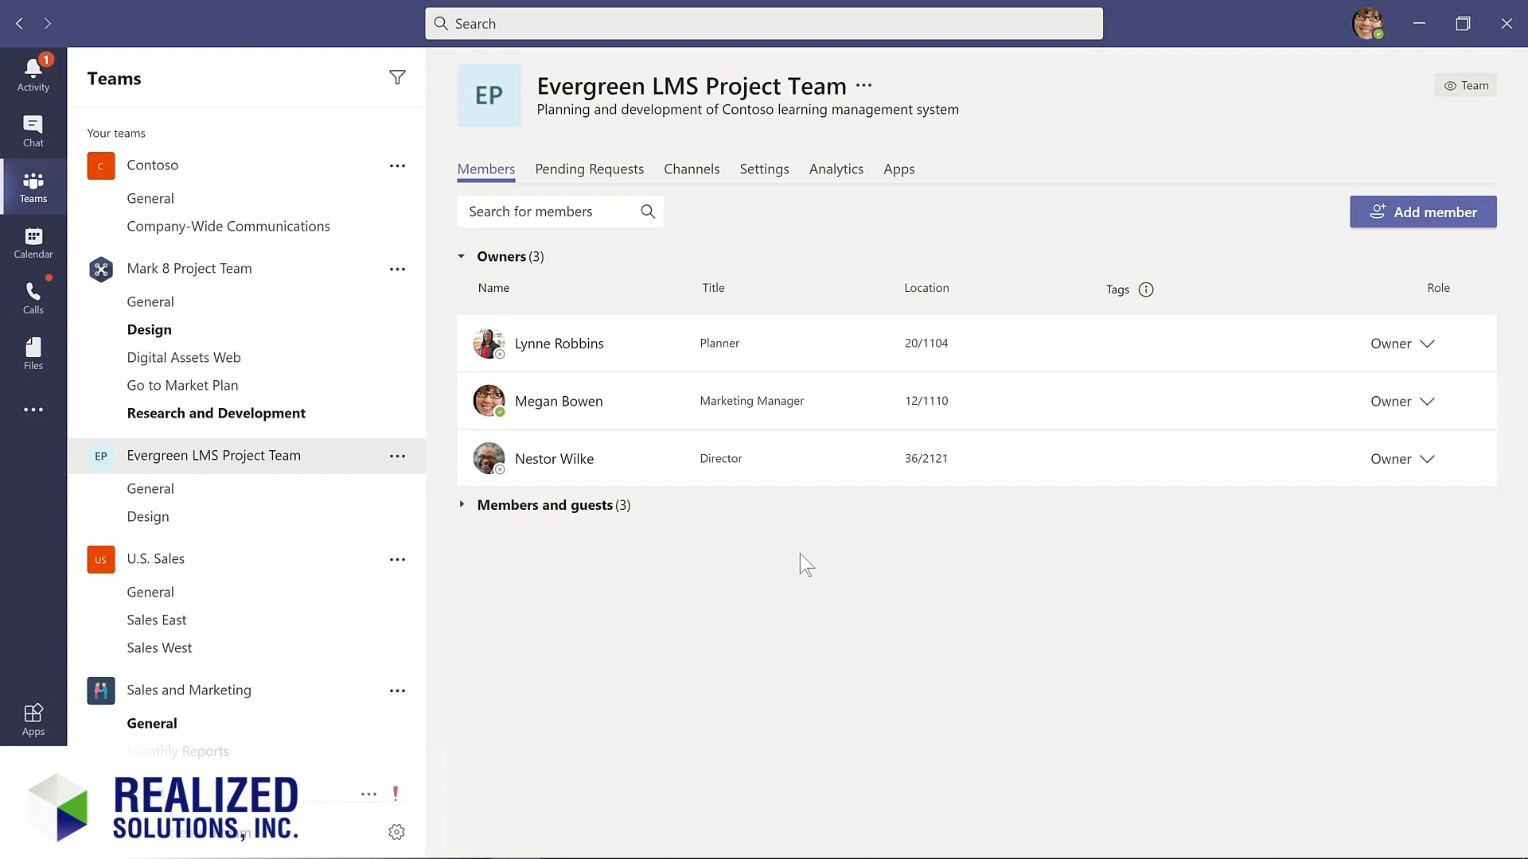
{"action": "left_click", "coordinate": [1422, 213]}
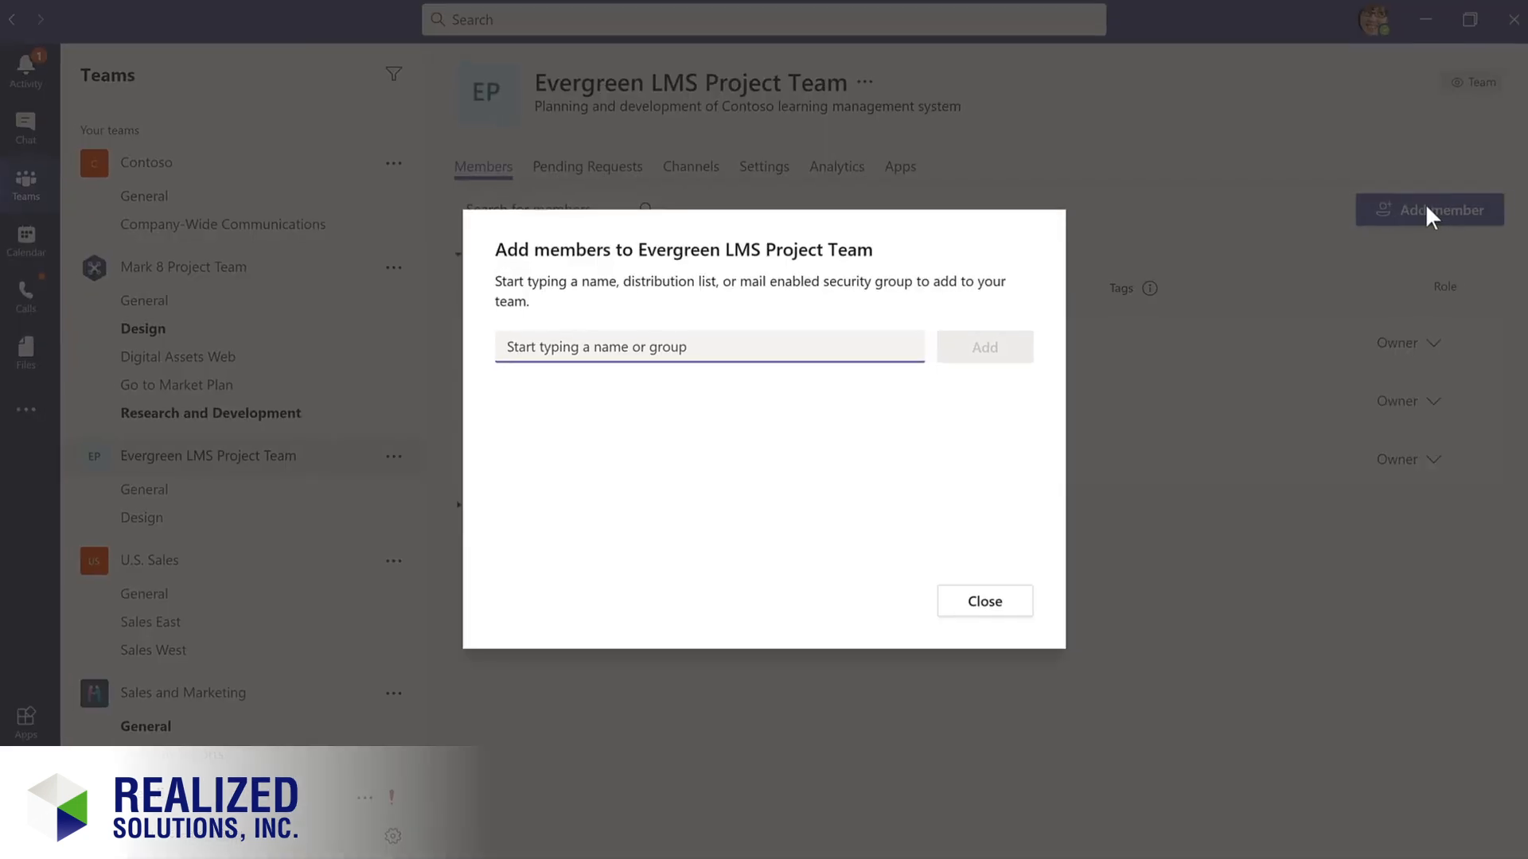
{"action": "type", "text": "l"}
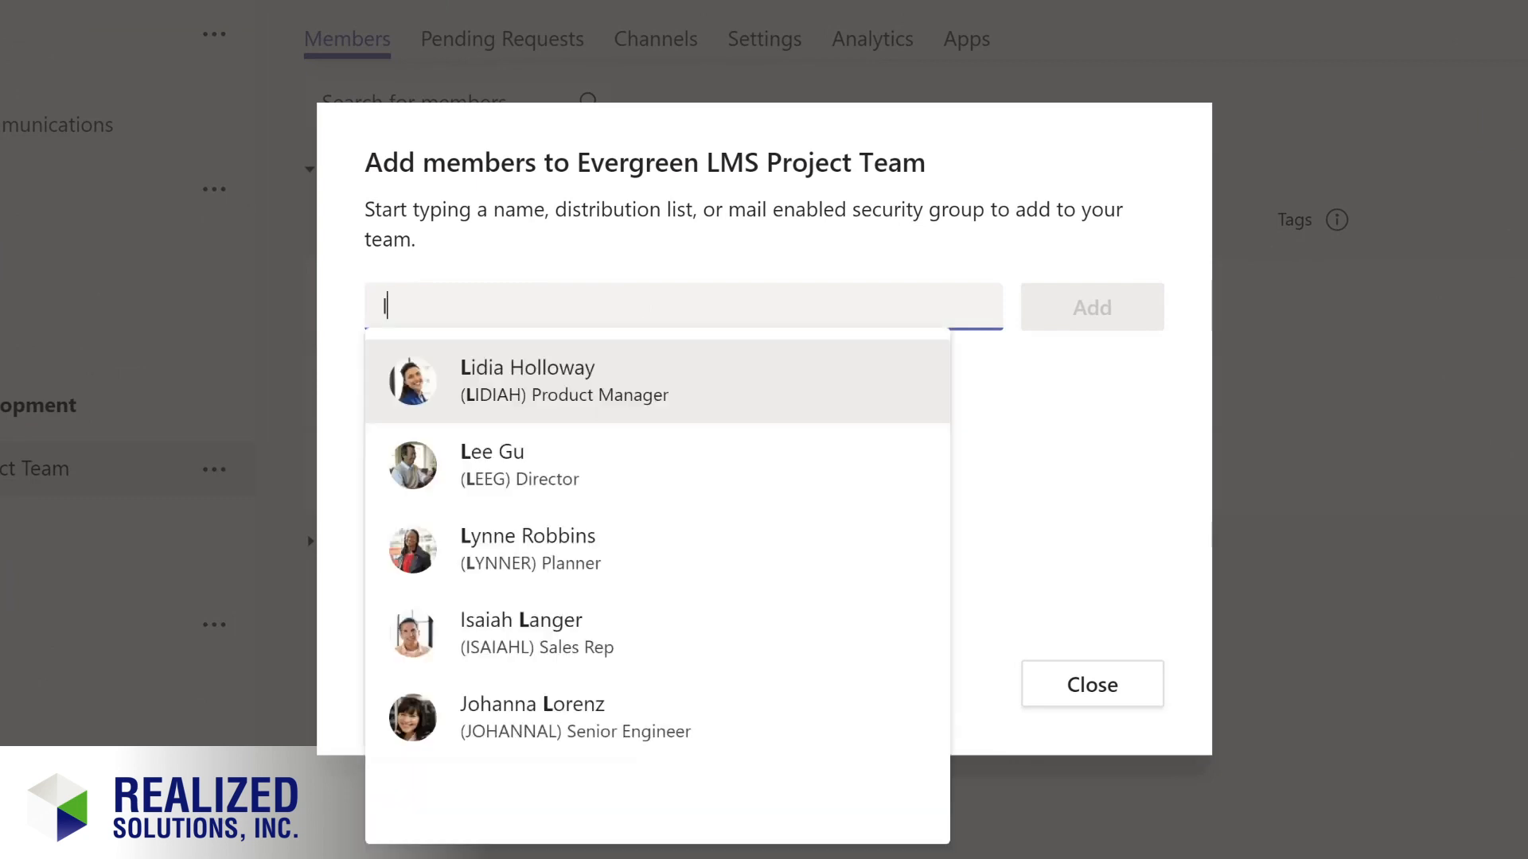
{"action": "type", "text": "id"}
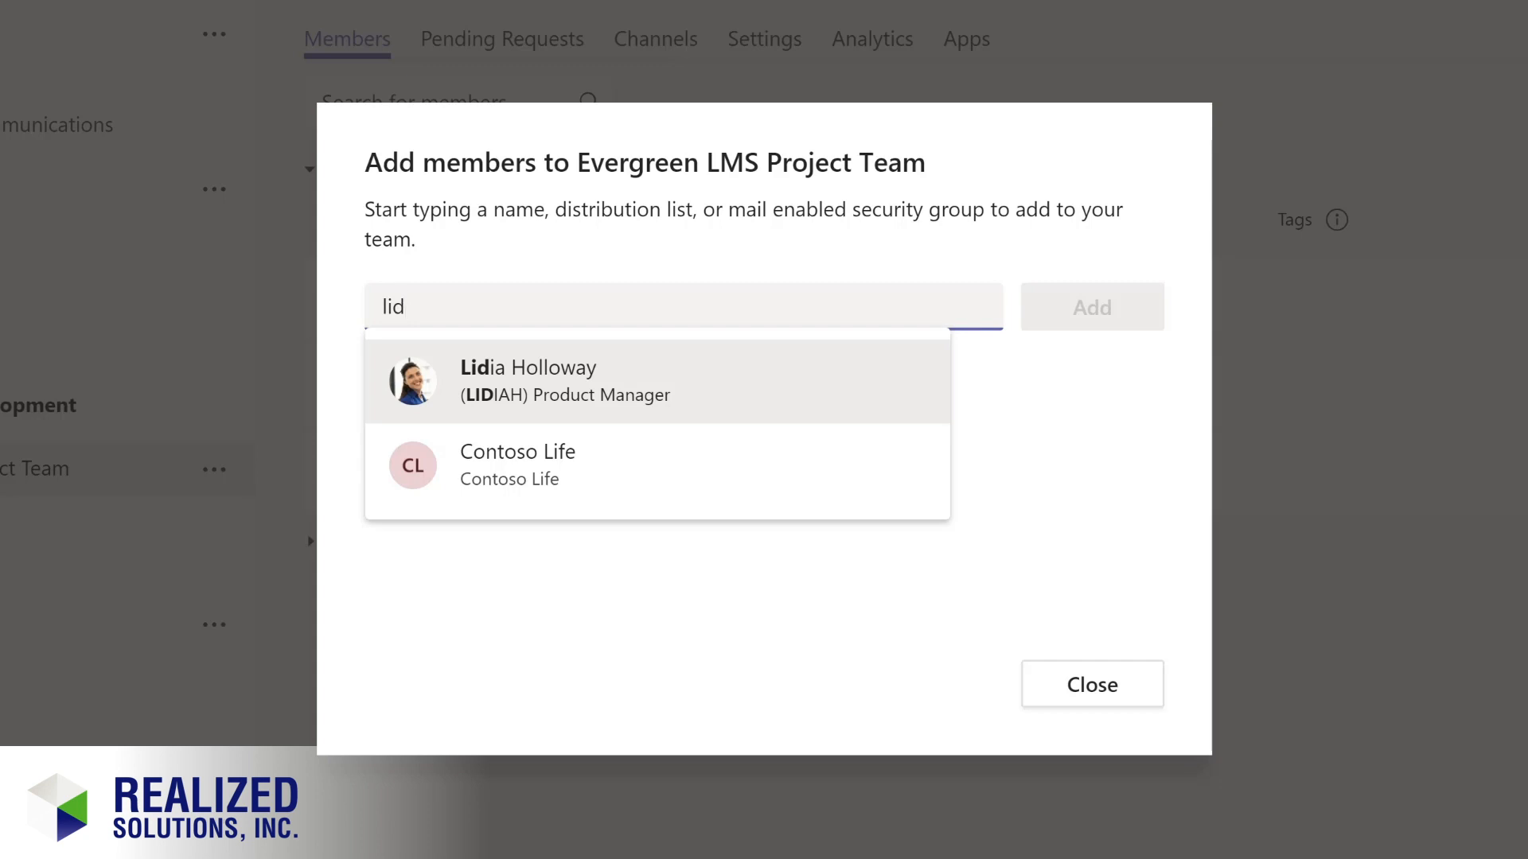
{"action": "left_click", "coordinate": [557, 379]}
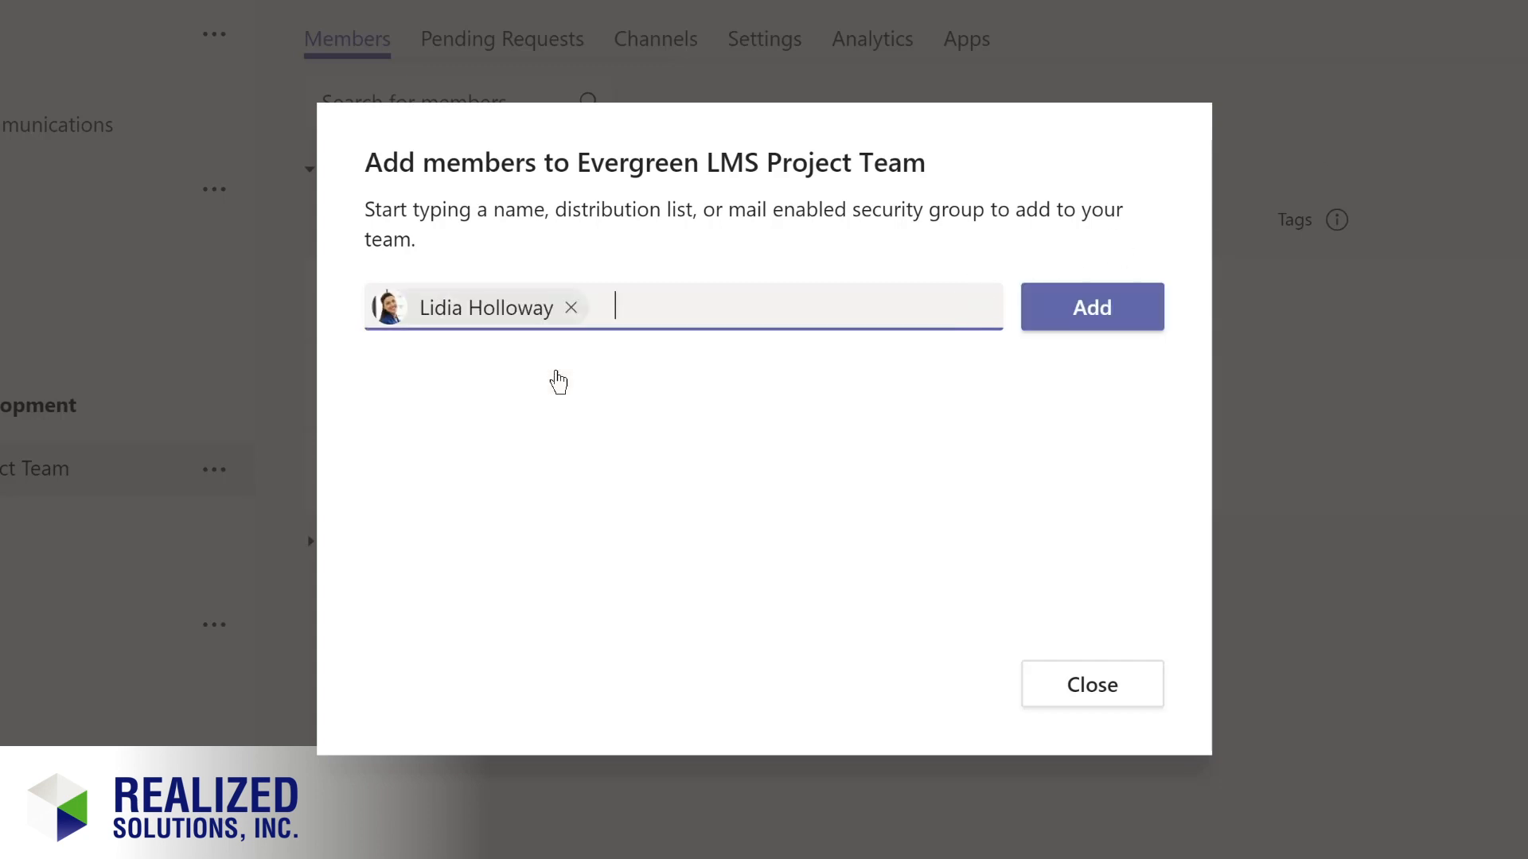
{"action": "left_click", "coordinate": [1075, 314]}
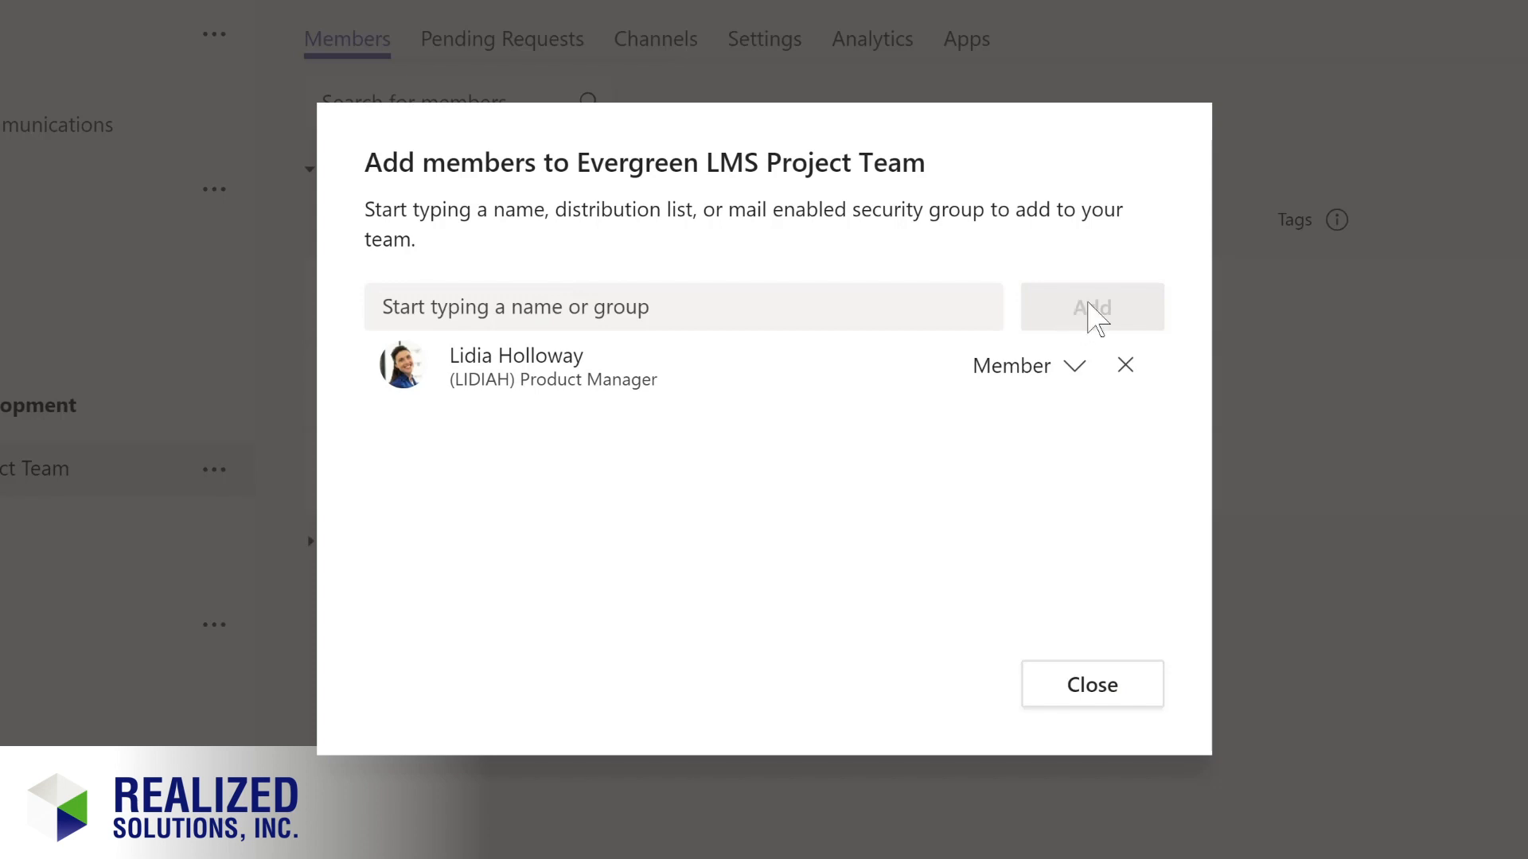
Set the newly added Product Manager's role to Owner and finish adding members.
{"action": "left_click", "coordinate": [1071, 367]}
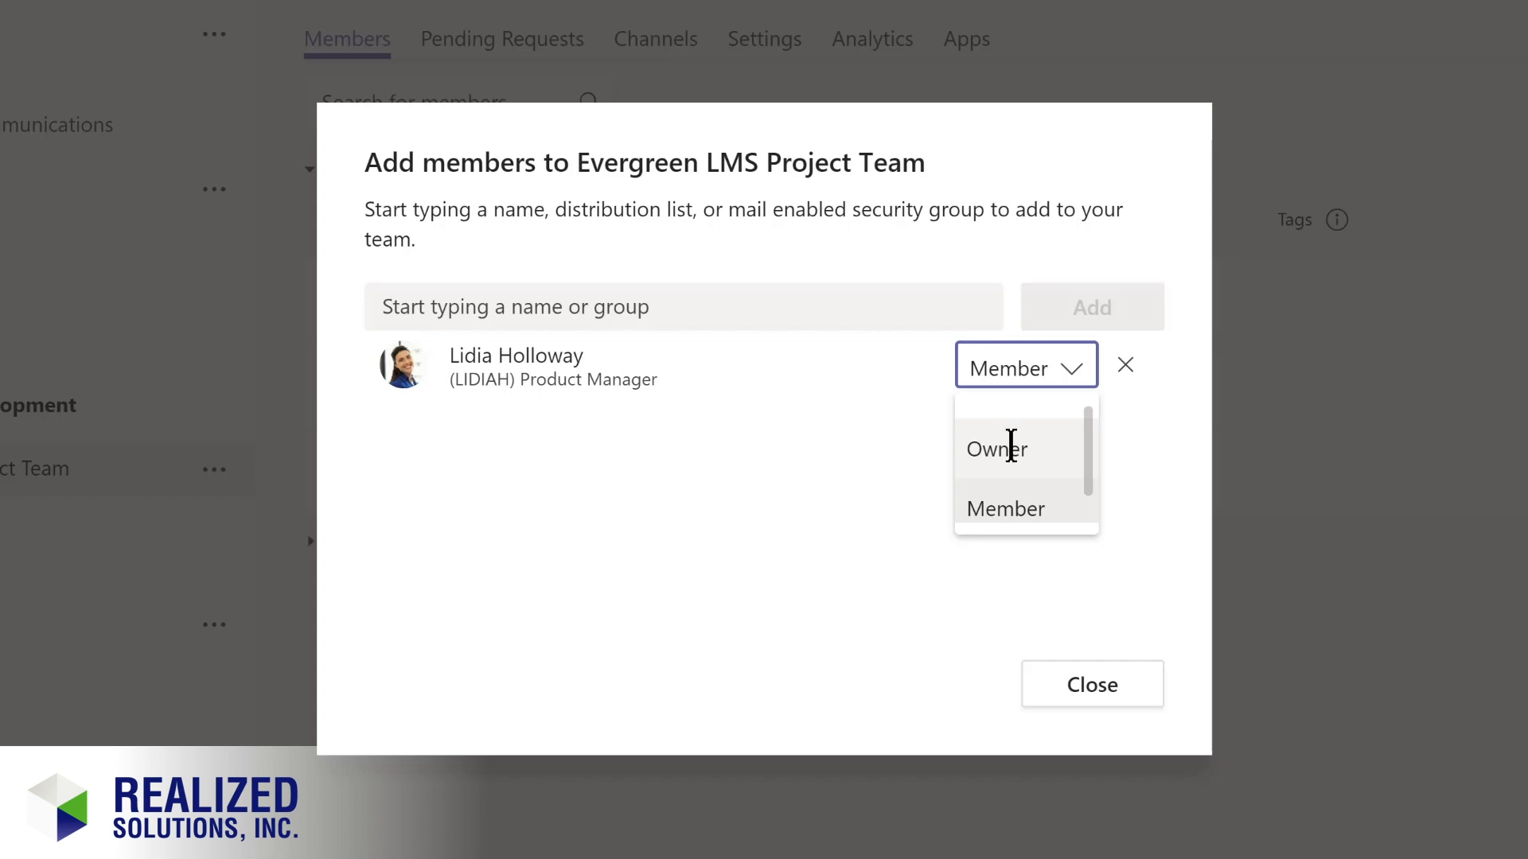
{"action": "left_click", "coordinate": [1011, 449]}
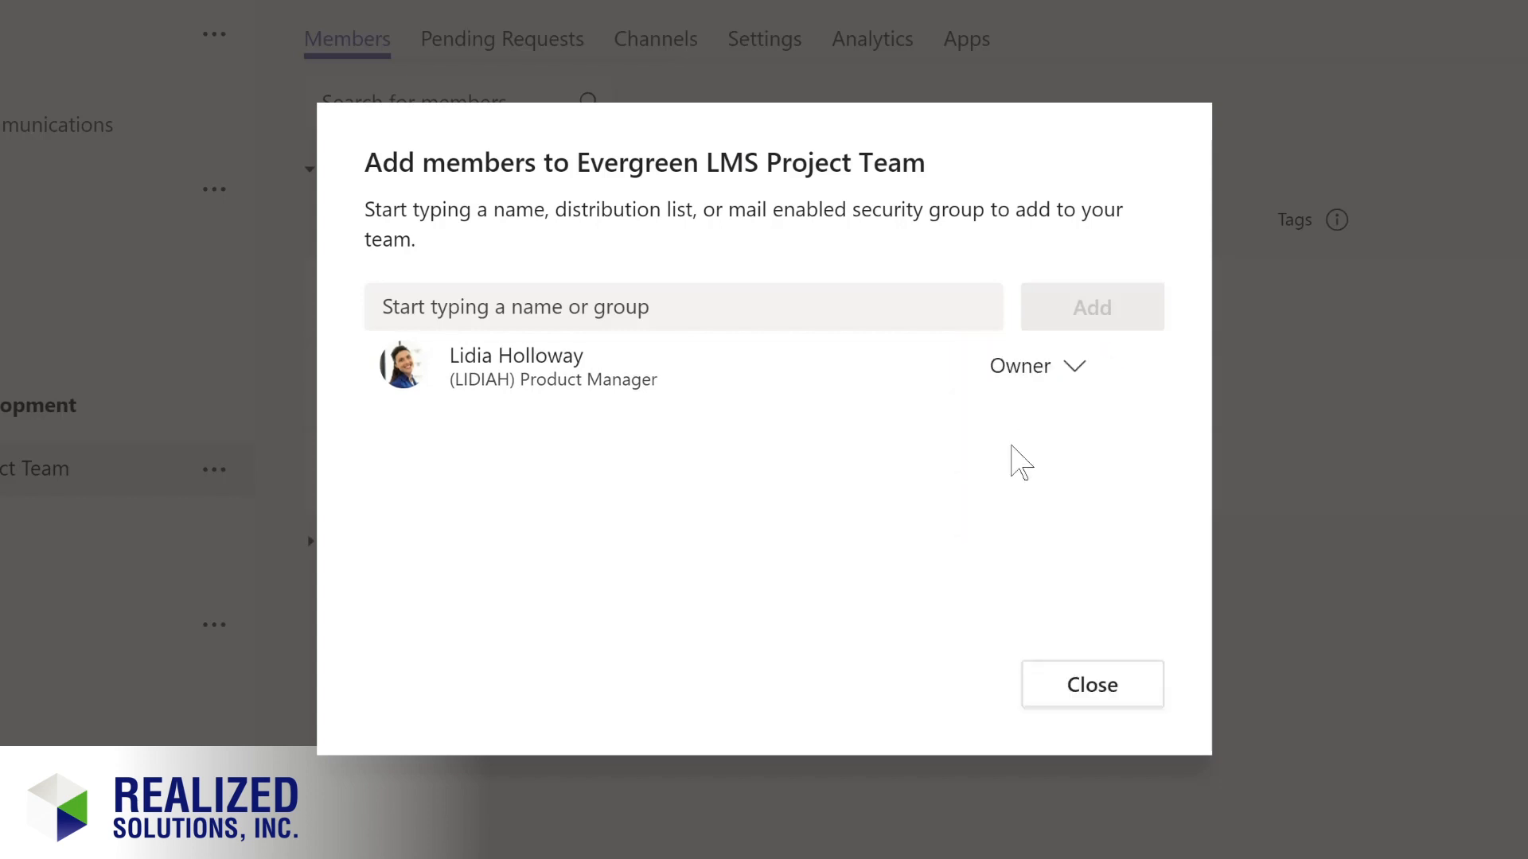
{"action": "left_click", "coordinate": [1089, 689]}
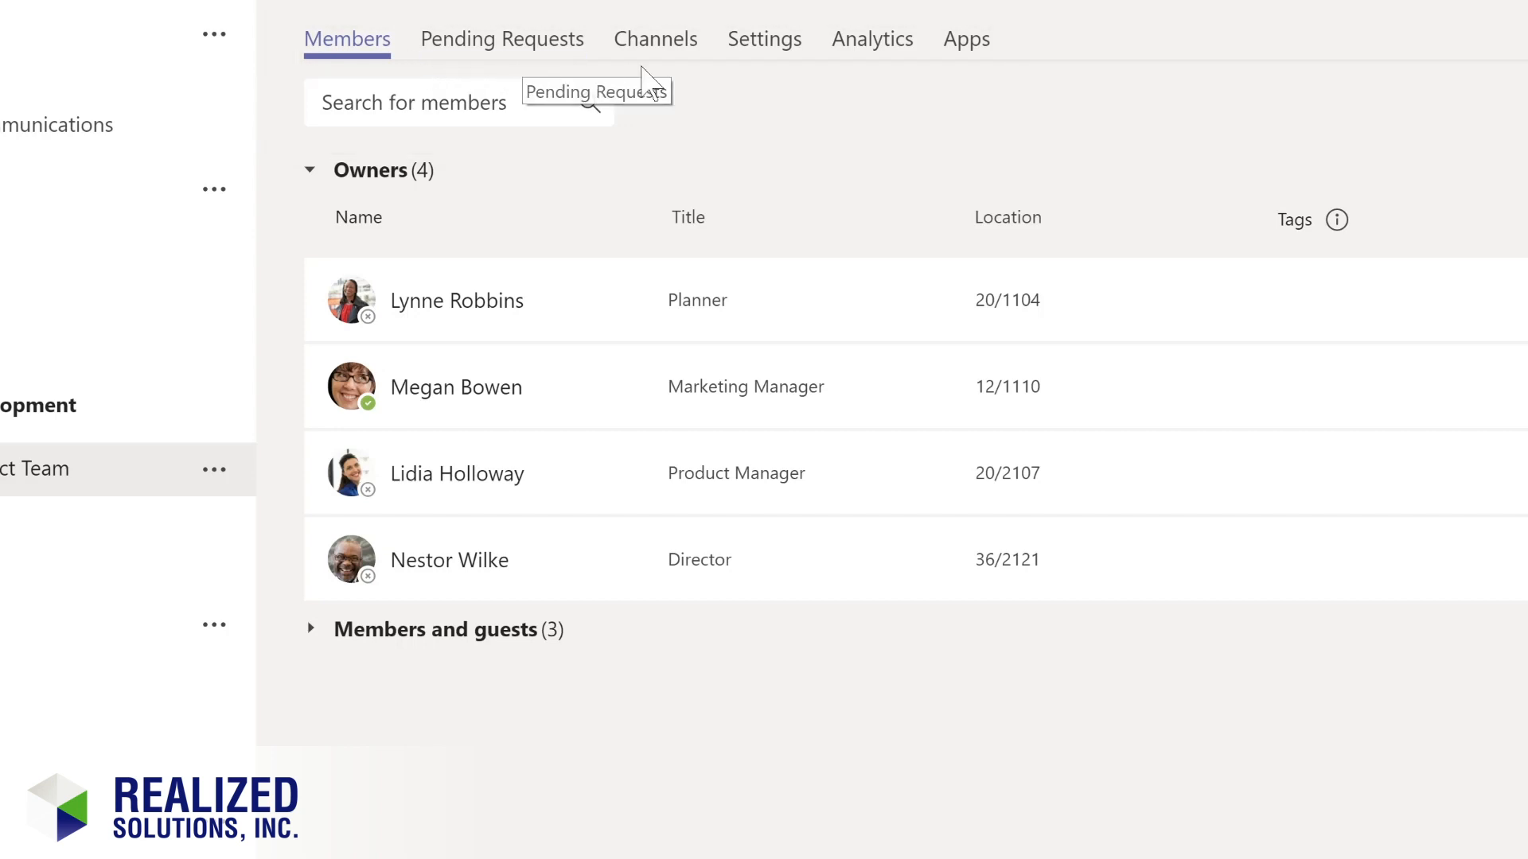
View the team's channels, and in its settings upload and save the round evergreen forest image as the team picture.
{"action": "left_click", "coordinate": [654, 46]}
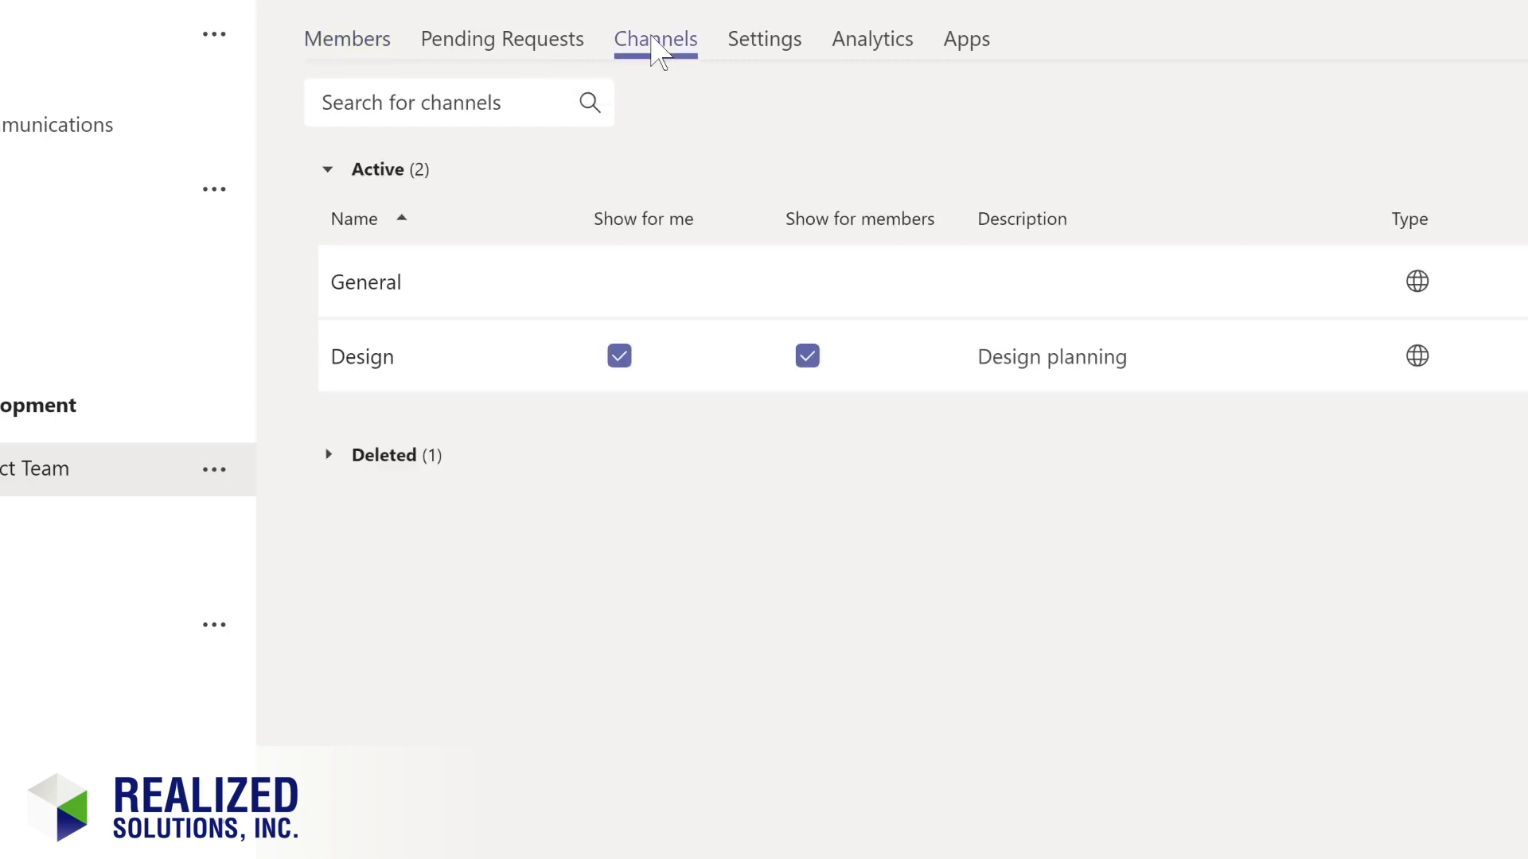
{"action": "left_click", "coordinate": [755, 46]}
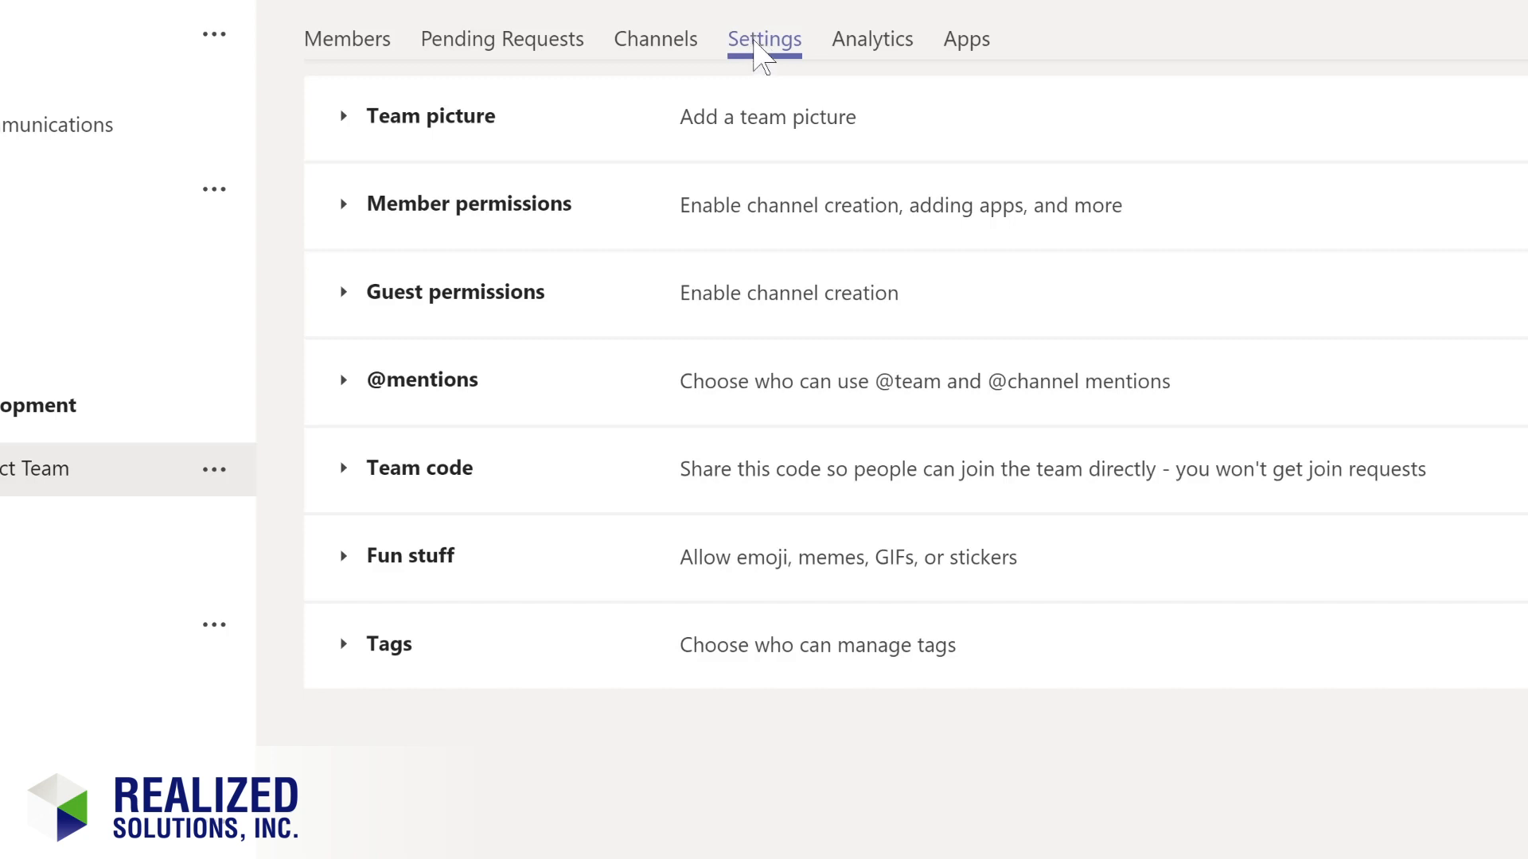
{"action": "left_click", "coordinate": [422, 130]}
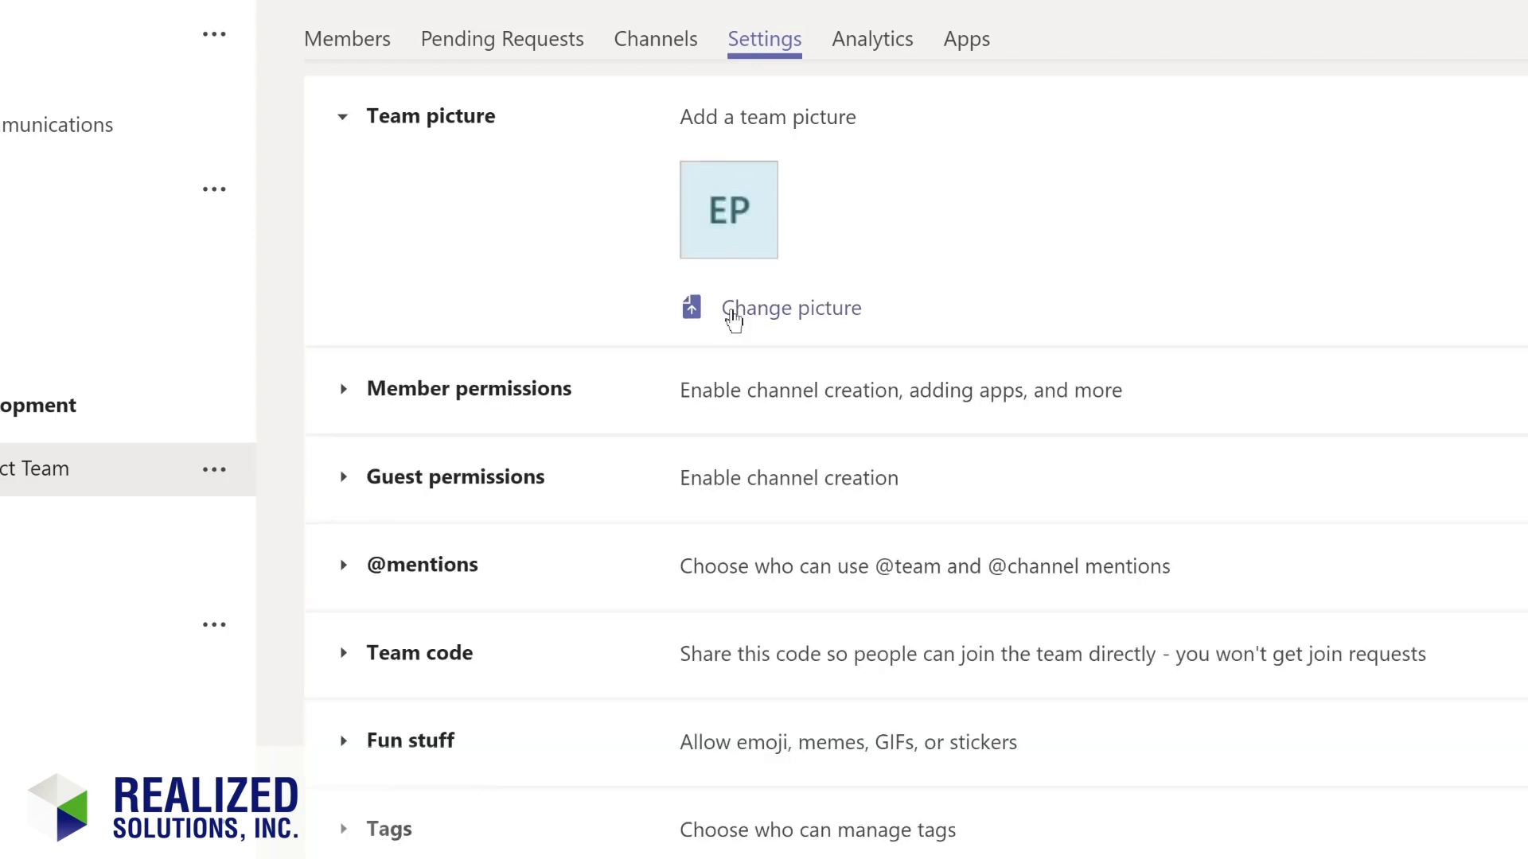
{"action": "left_click", "coordinate": [732, 319]}
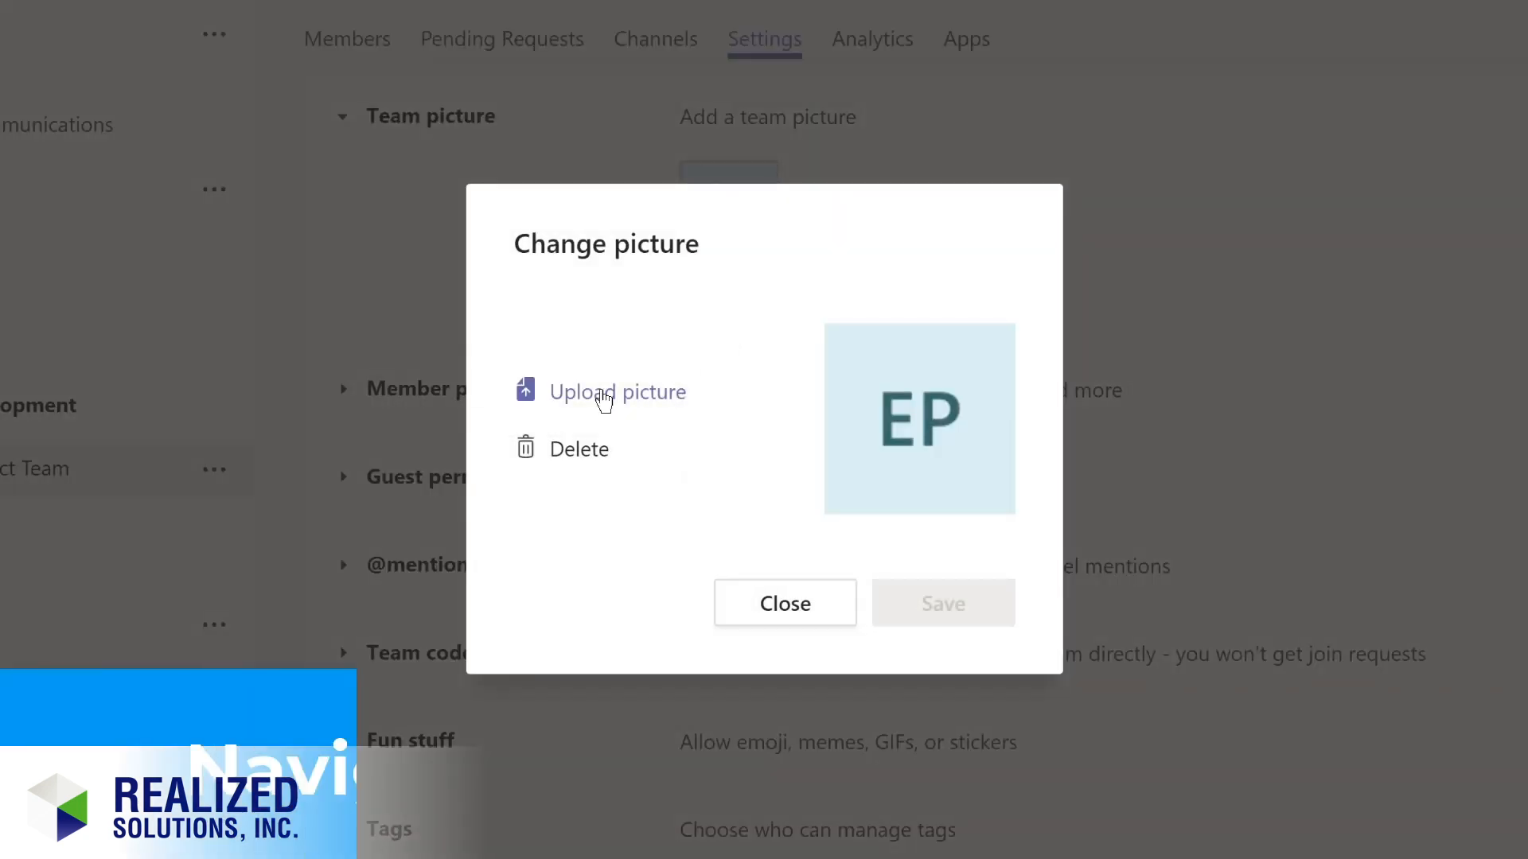
{"action": "left_click", "coordinate": [603, 393]}
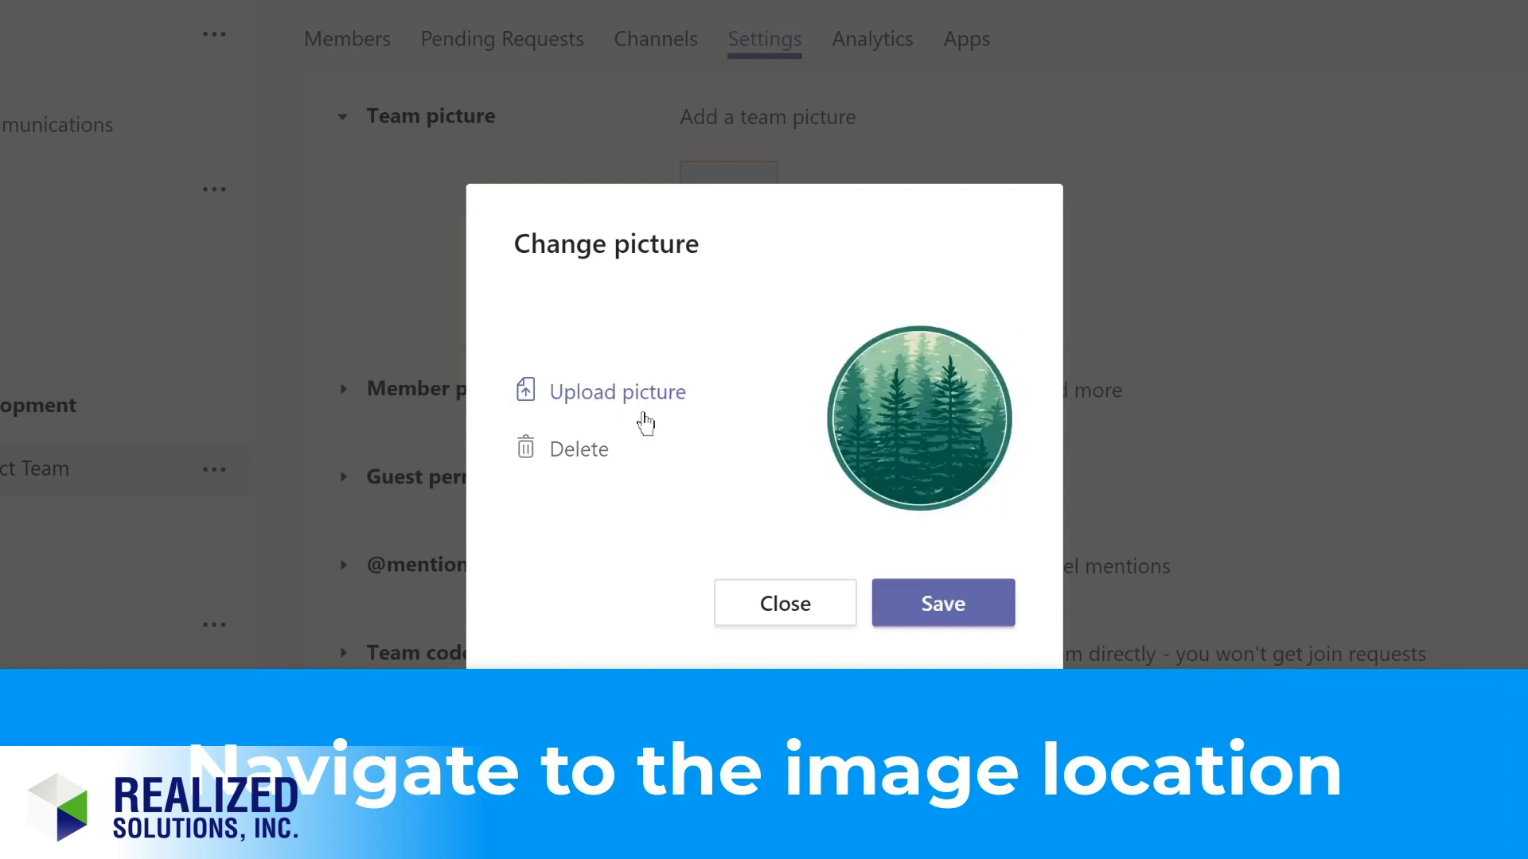
{"action": "left_click", "coordinate": [943, 606]}
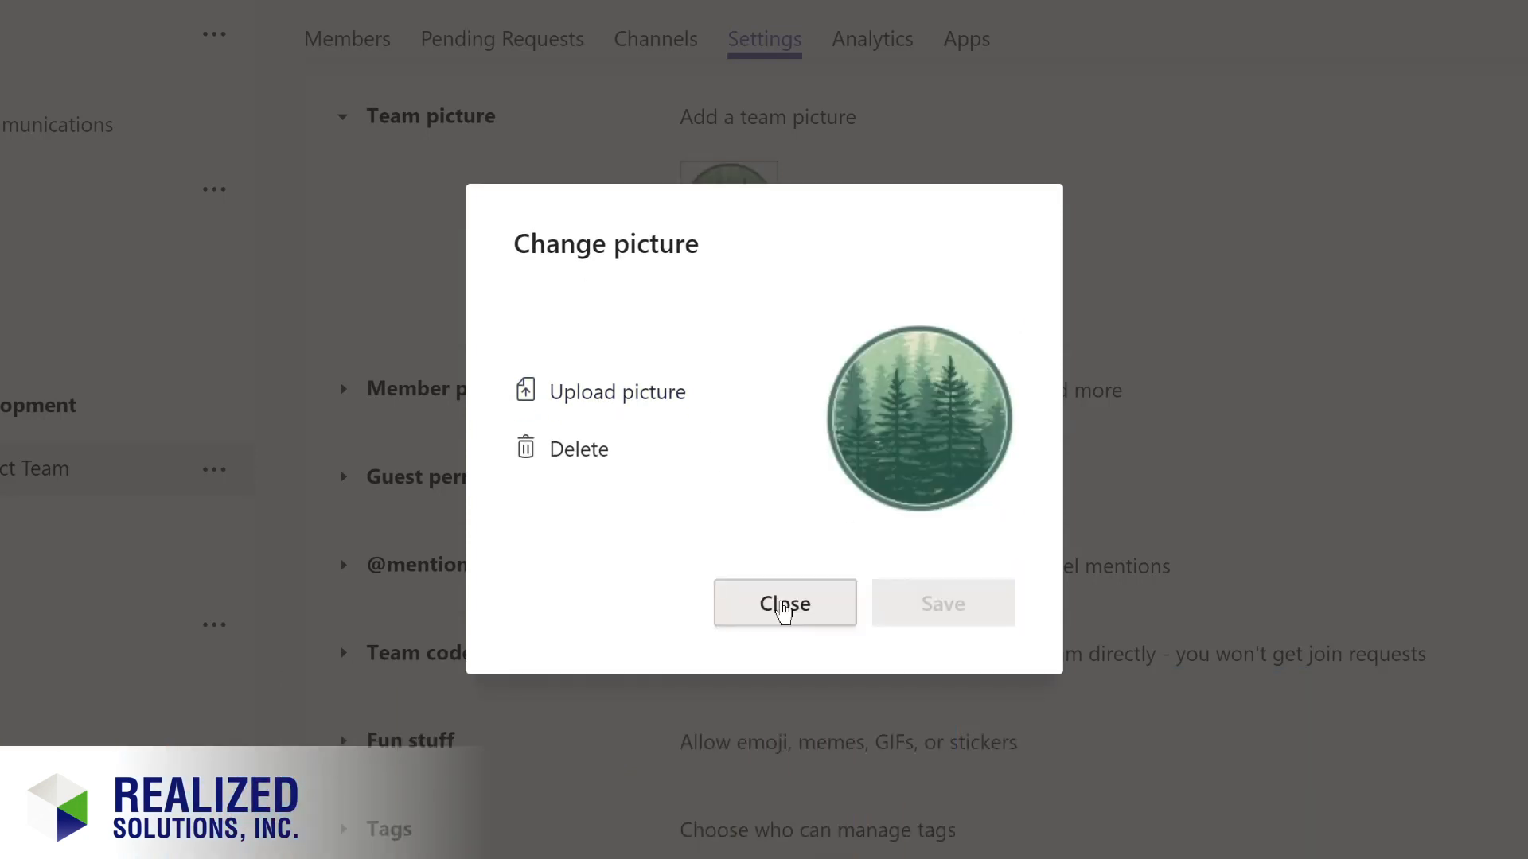
{"action": "left_click", "coordinate": [785, 603]}
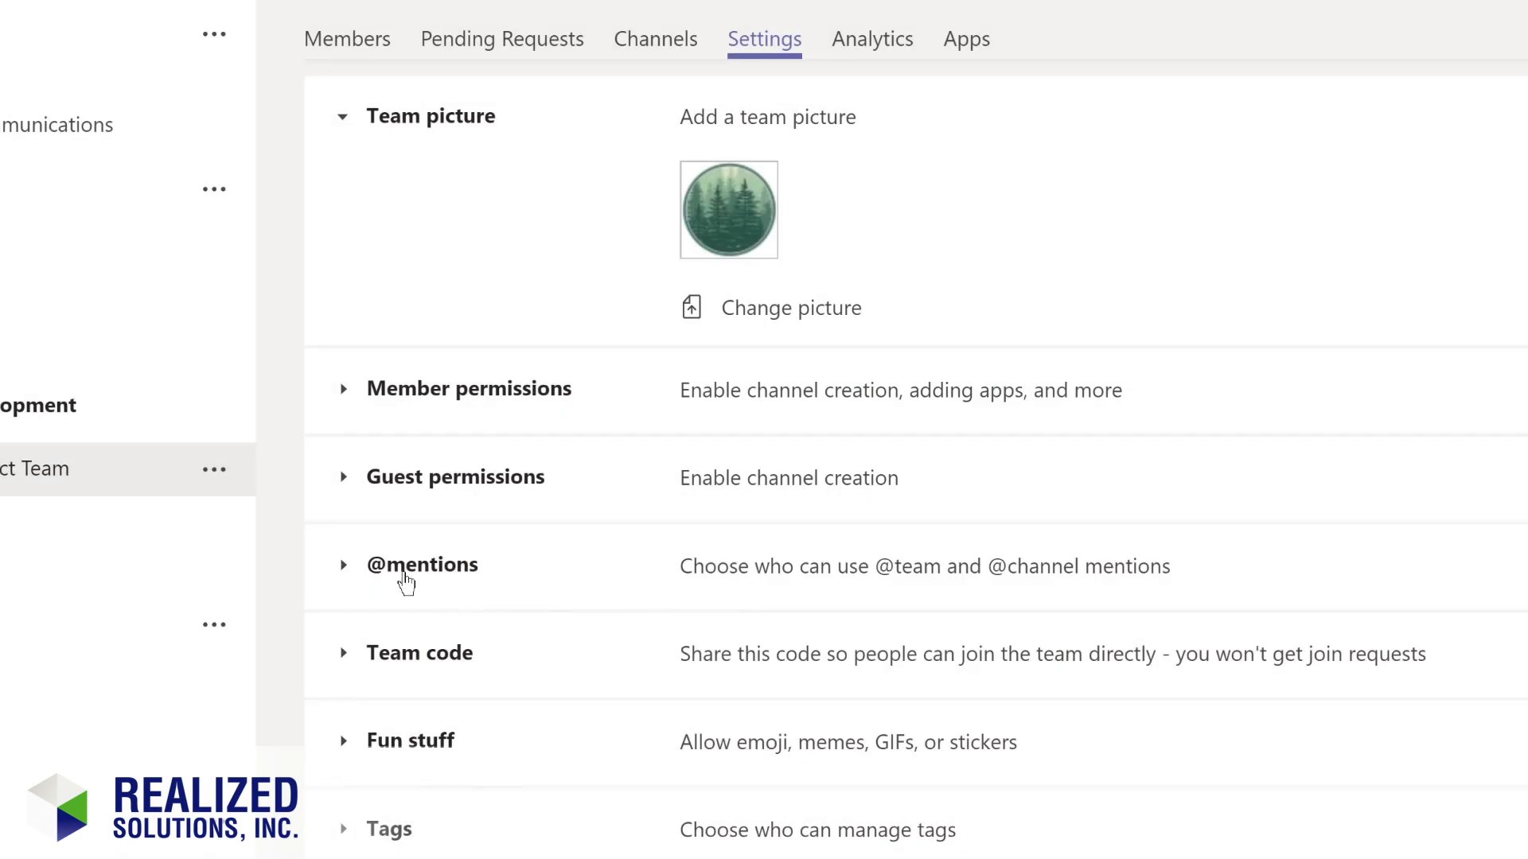
{"action": "left_click", "coordinate": [409, 568]}
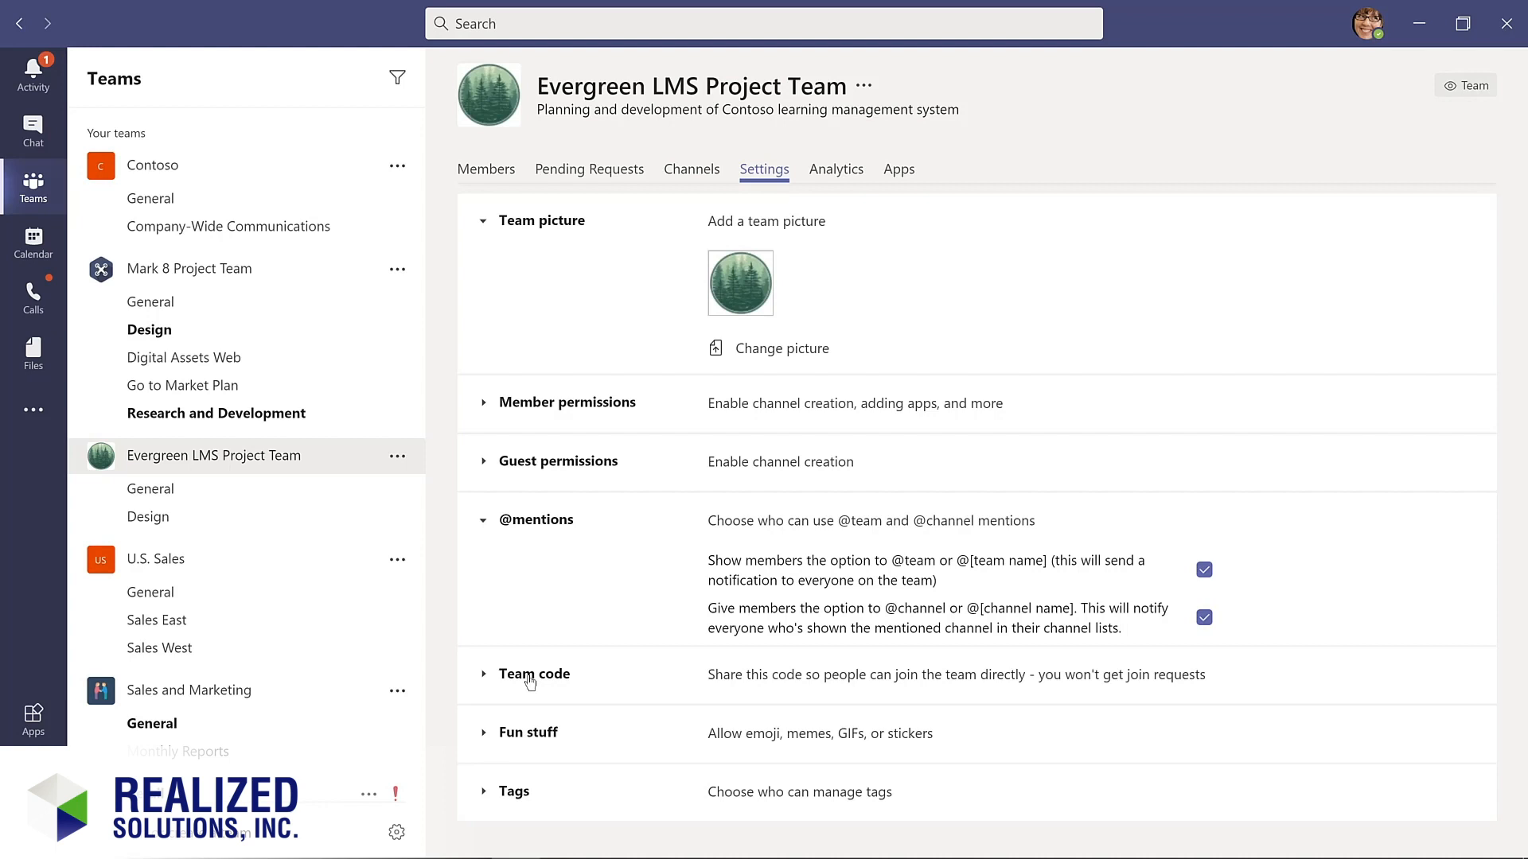
{"action": "left_click", "coordinate": [541, 736]}
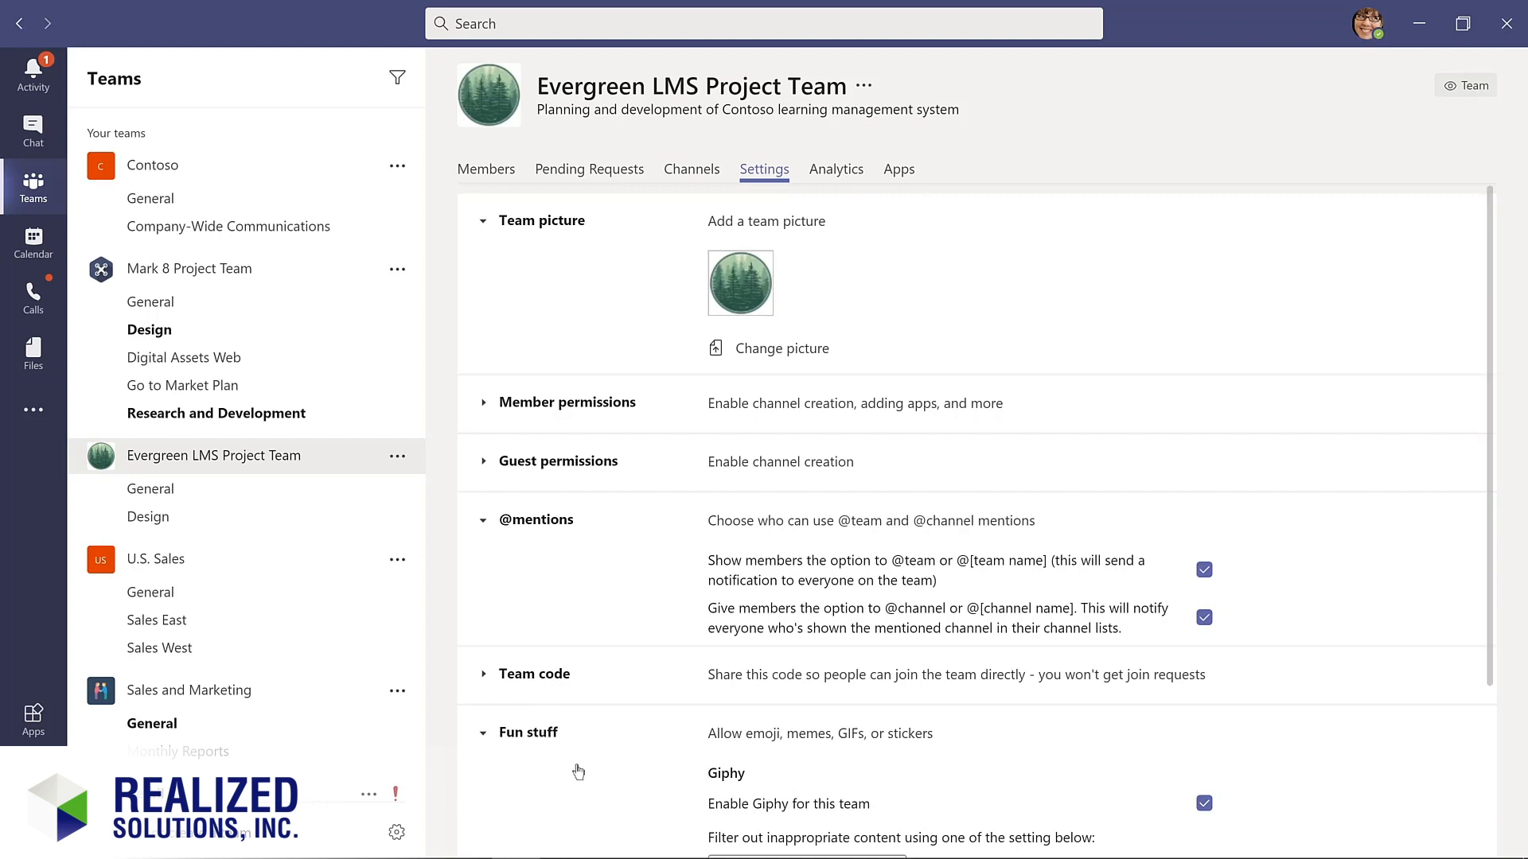
{"action": "scroll", "coordinate": [578, 765], "scroll_direction": "down", "scroll_amount": 2}
{"action": "scroll", "coordinate": [578, 766], "scroll_direction": "down", "scroll_amount": 2}
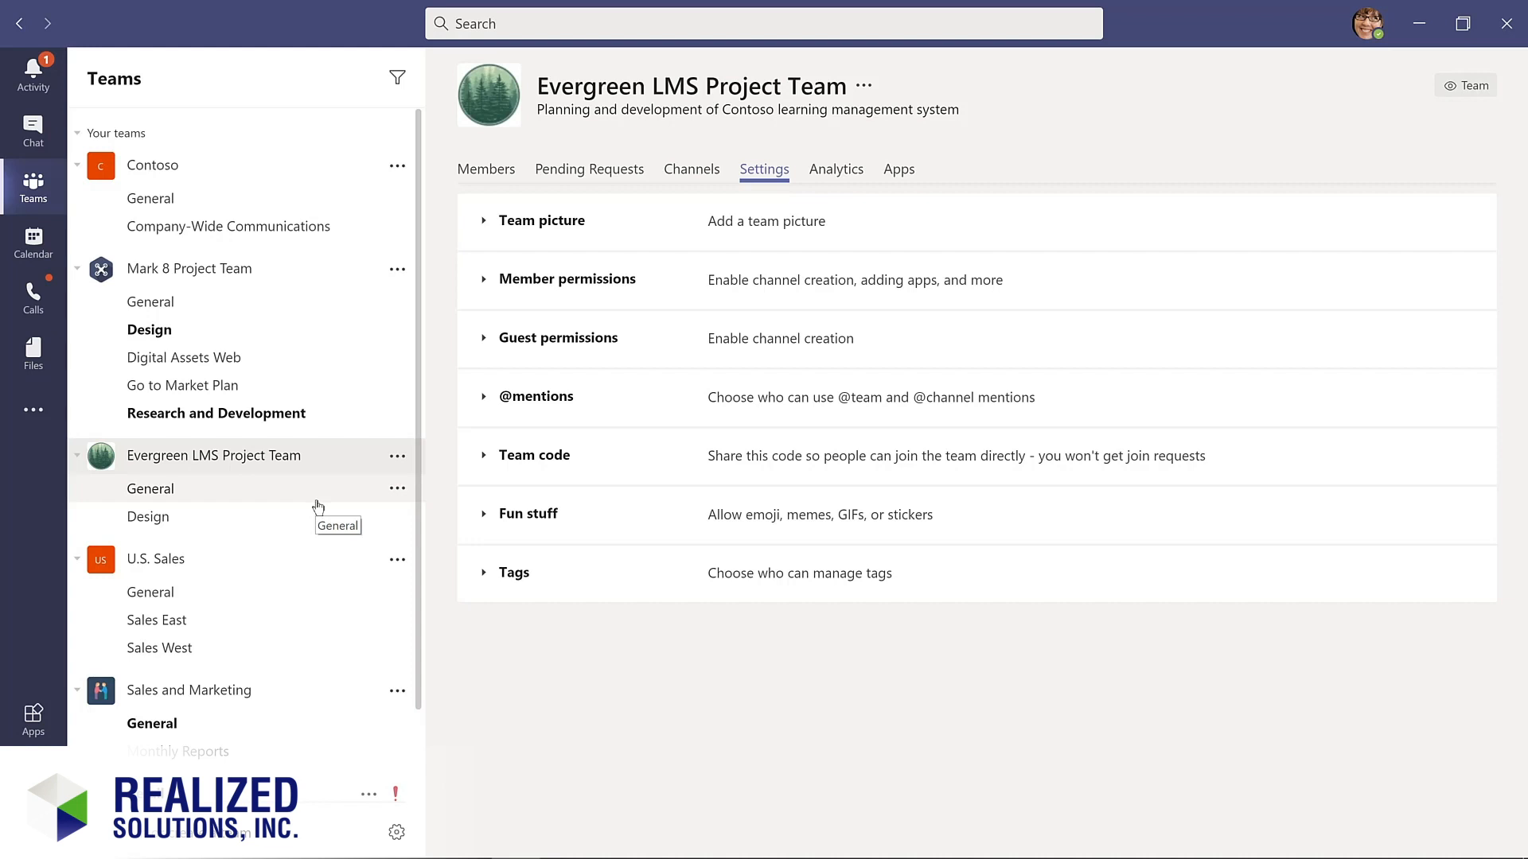
Hide the Retail team from the list of teams.
{"action": "scroll", "coordinate": [318, 507], "scroll_direction": "down", "scroll_amount": 2}
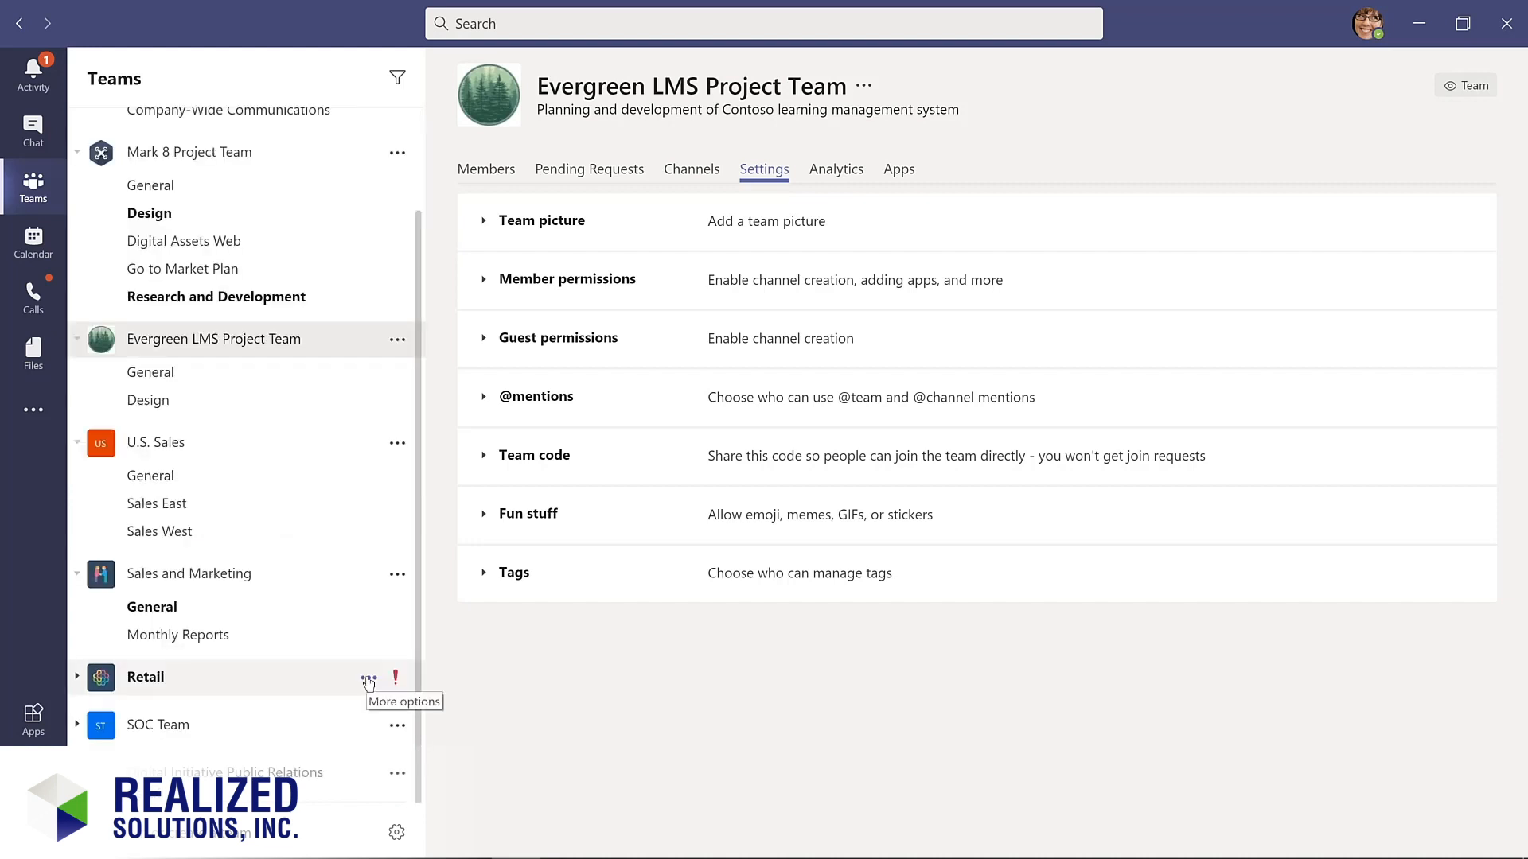
{"action": "left_click", "coordinate": [369, 680]}
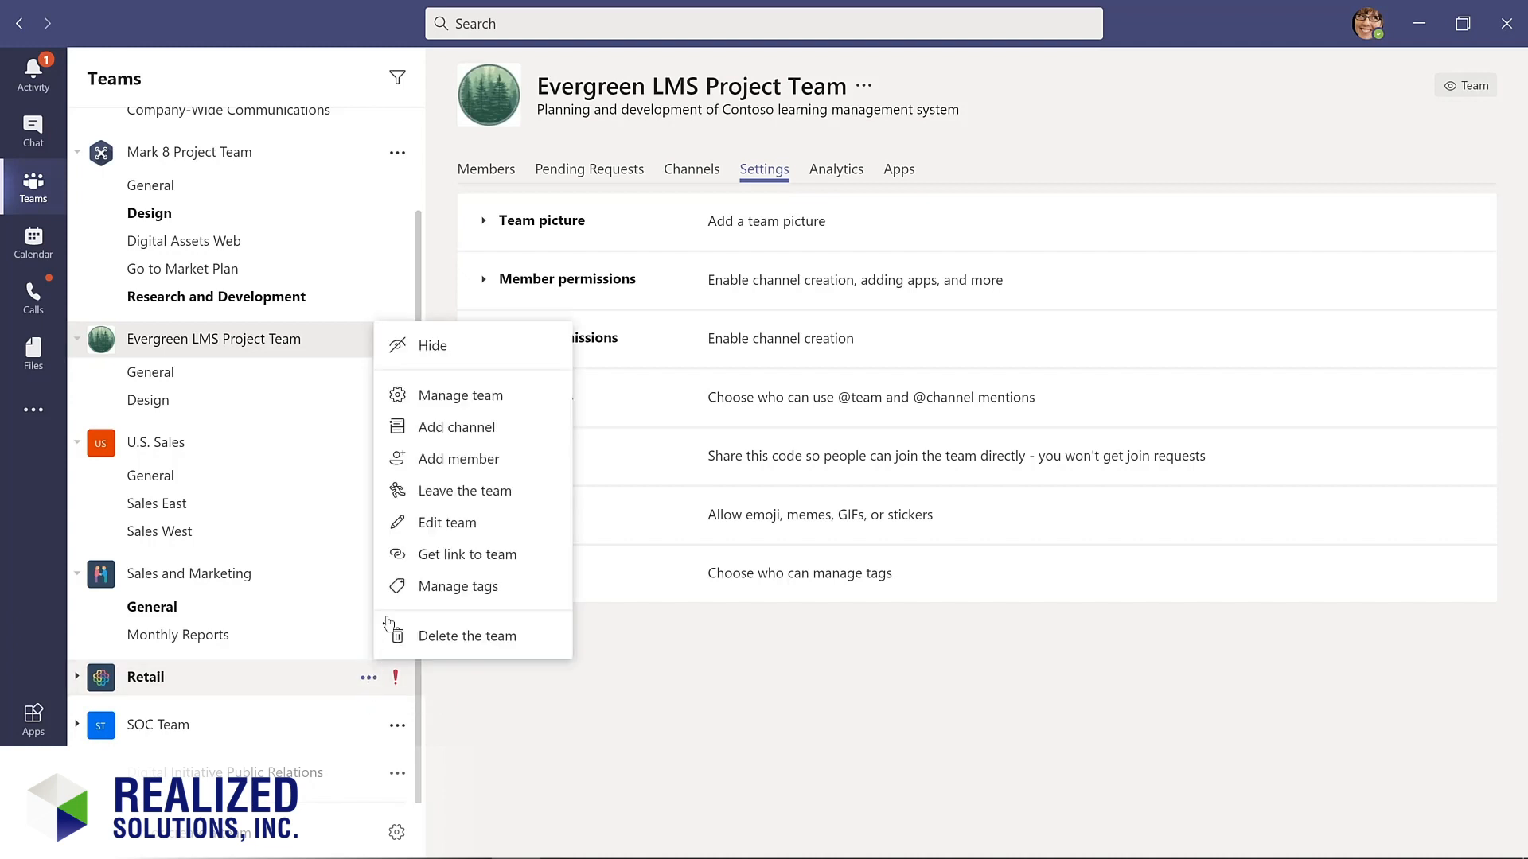
{"action": "left_click", "coordinate": [430, 346]}
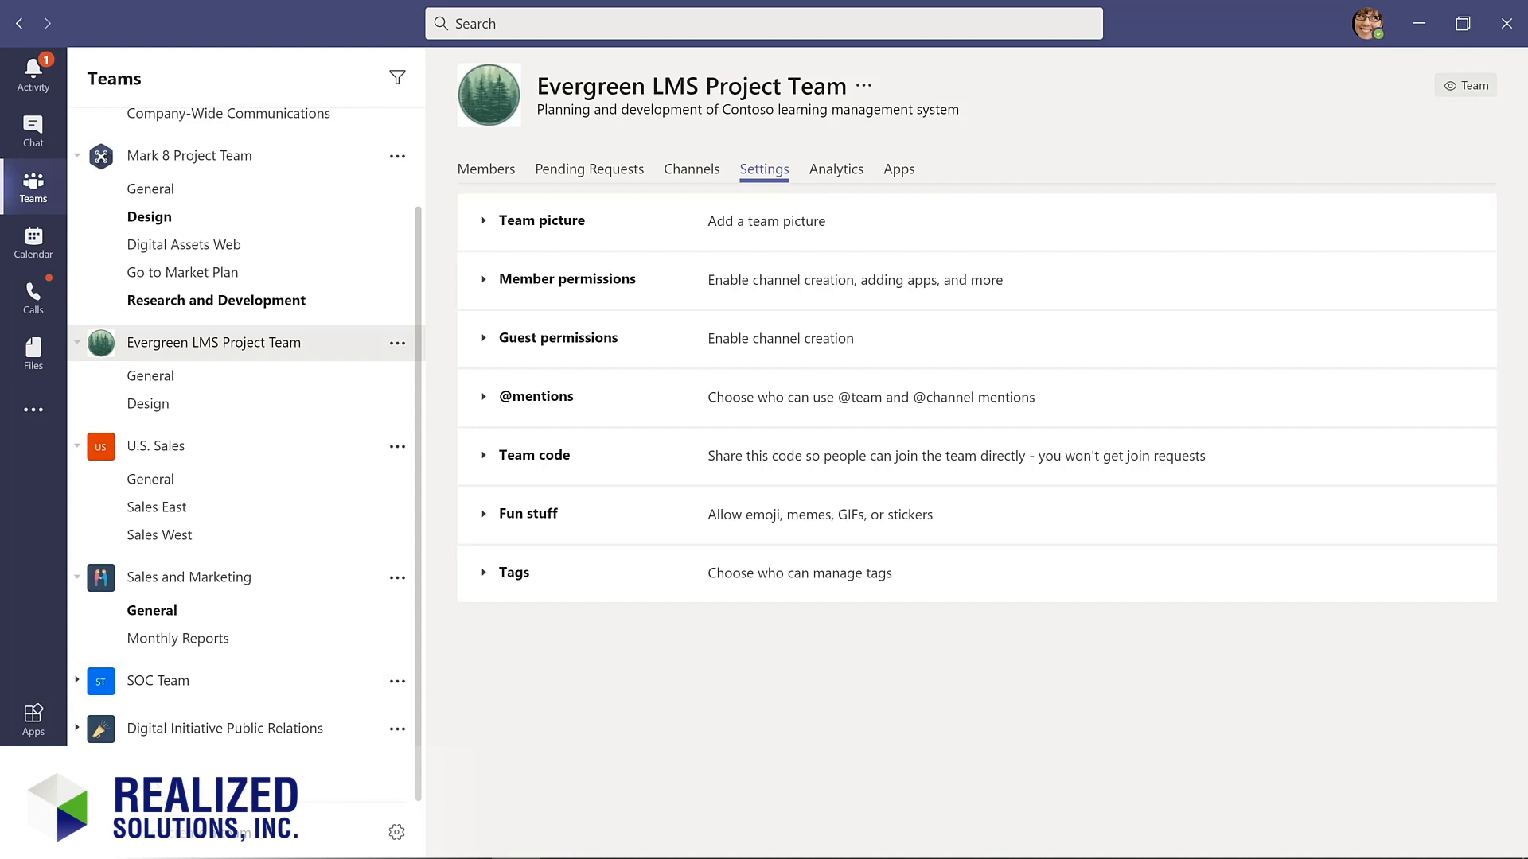
Show the hidden Retail team in the main list of teams again.
{"action": "scroll", "coordinate": [247, 764], "scroll_direction": "down", "scroll_amount": 1}
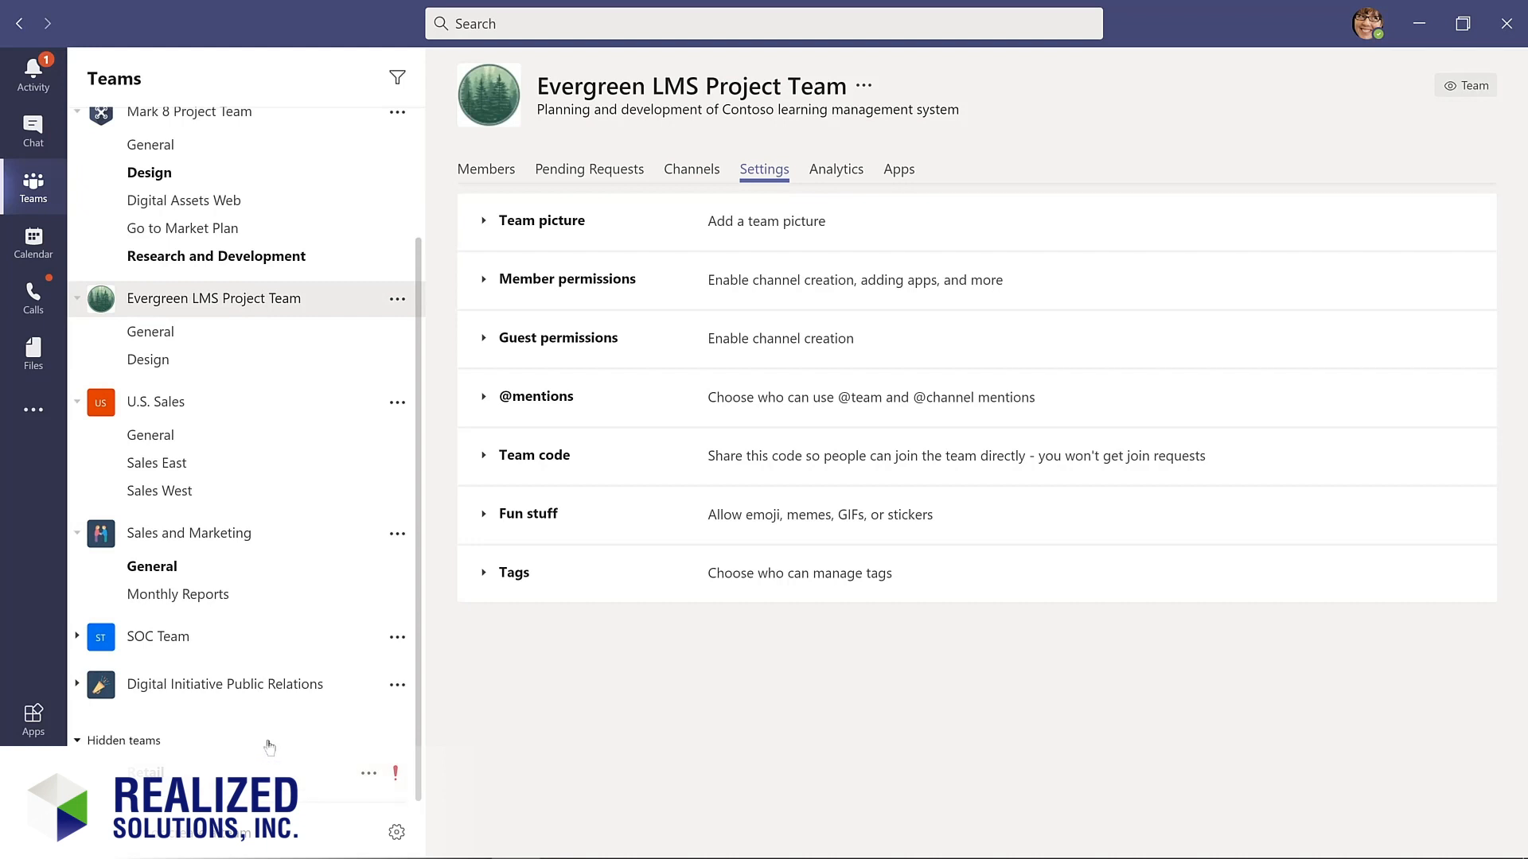
{"action": "left_click", "coordinate": [369, 777]}
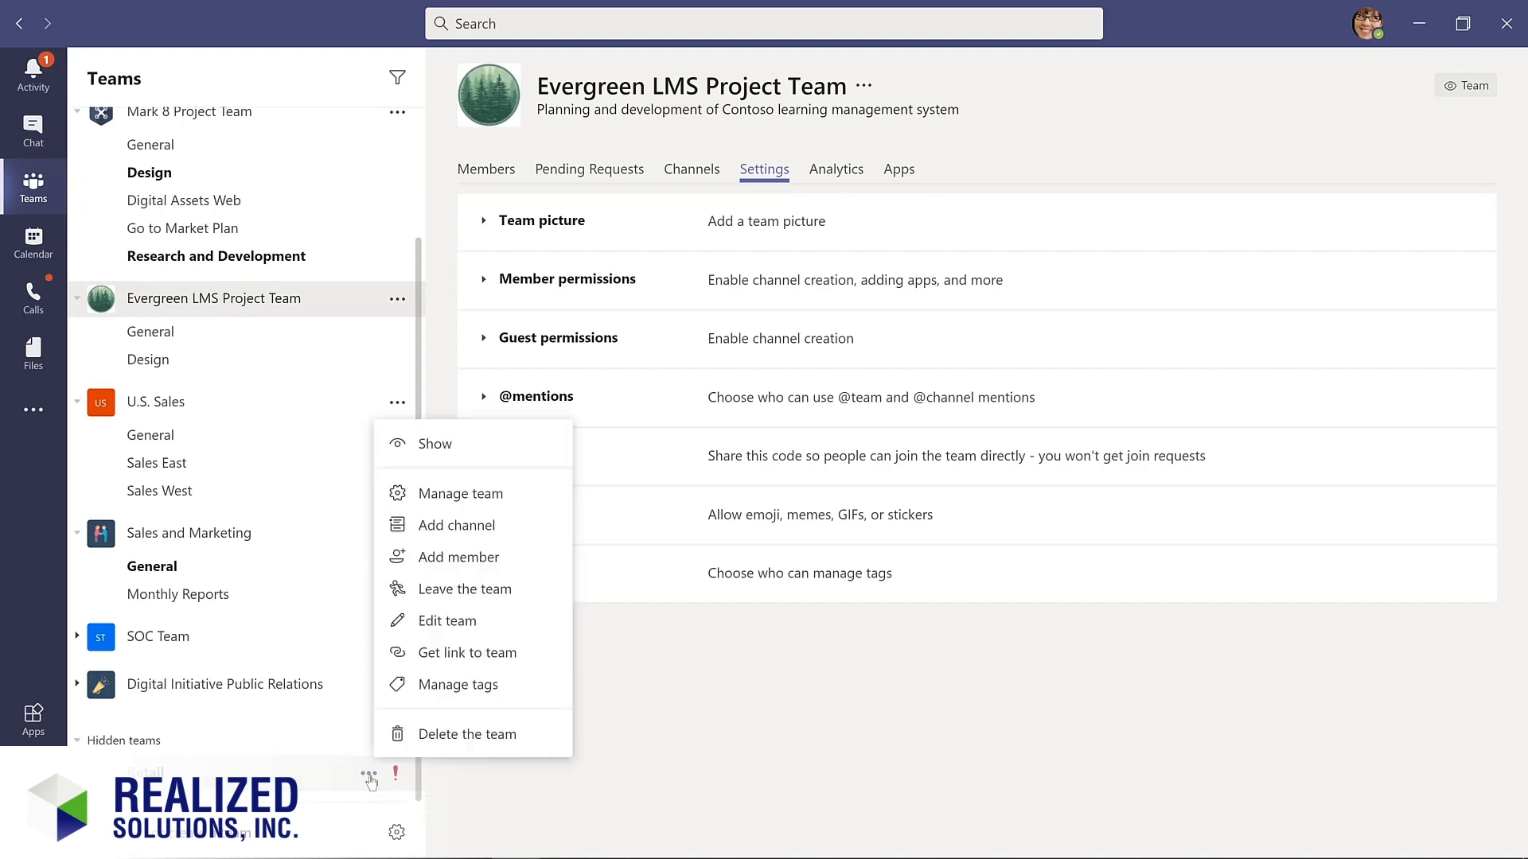
{"action": "left_click", "coordinate": [433, 447]}
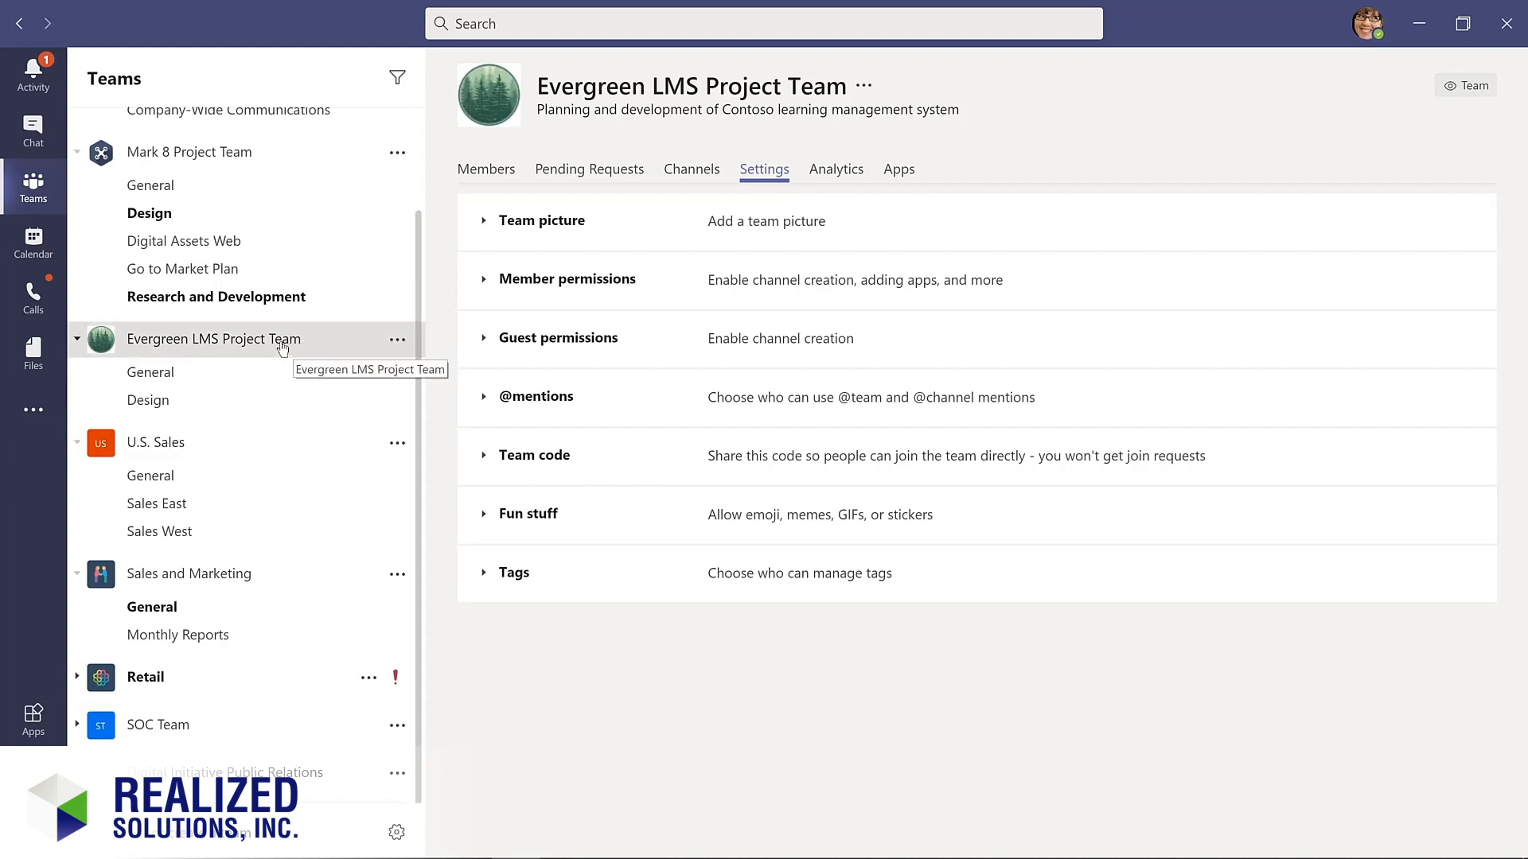
Move the Evergreen LMS Project Team above the Mark 8 Project Team in the list of teams.
{"action": "left_click_drag", "start_coordinate": [282, 348], "coordinate": [271, 187]}
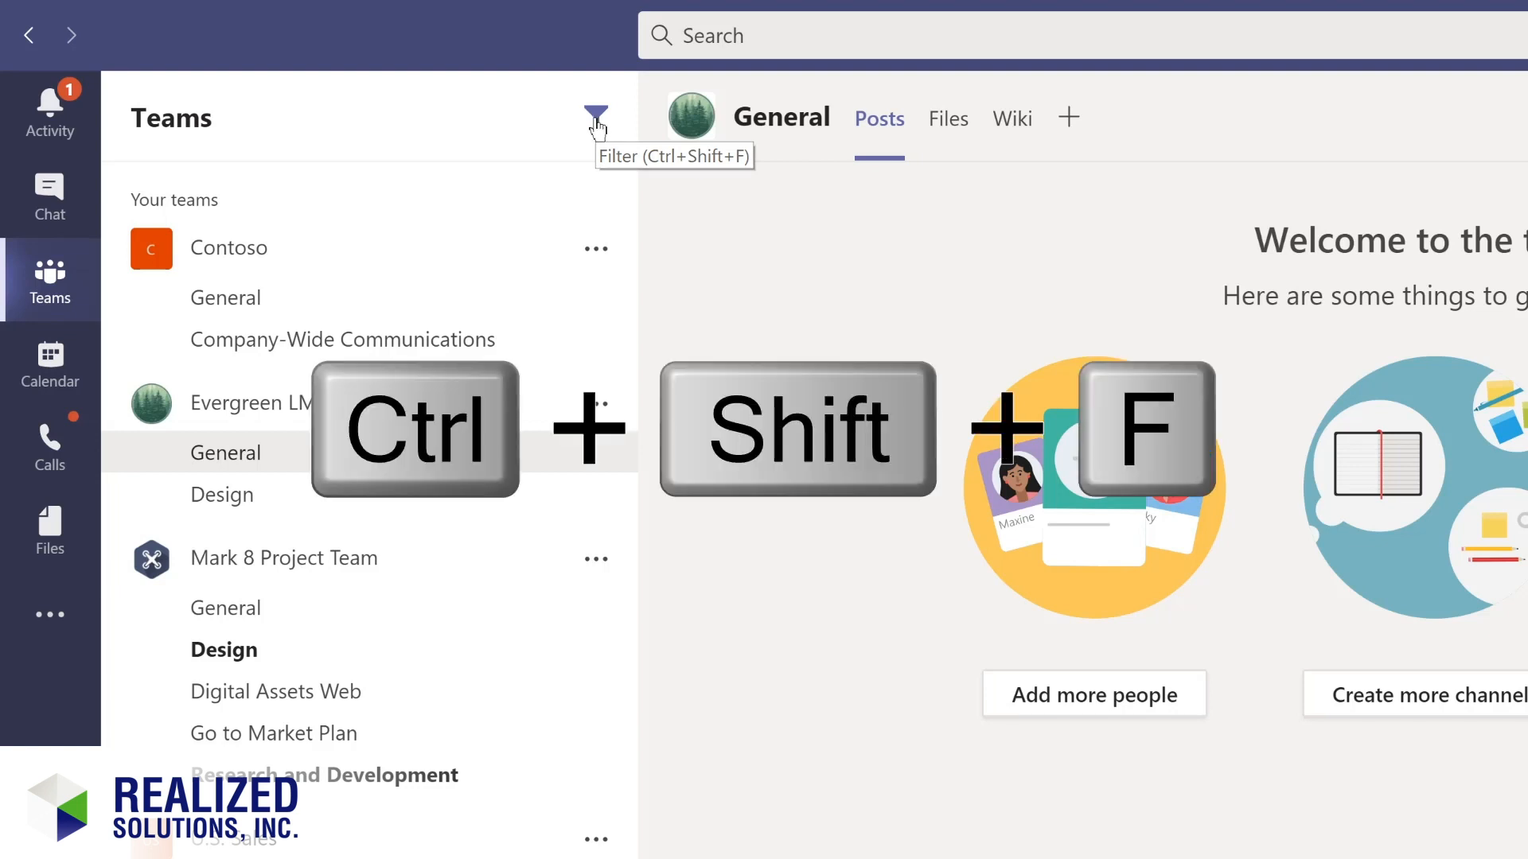
Filter the list of teams by "marketing", and replace the filter text with "project".
{"action": "key", "text": "ctrl+shift+f"}
{"action": "type", "text": "m"}
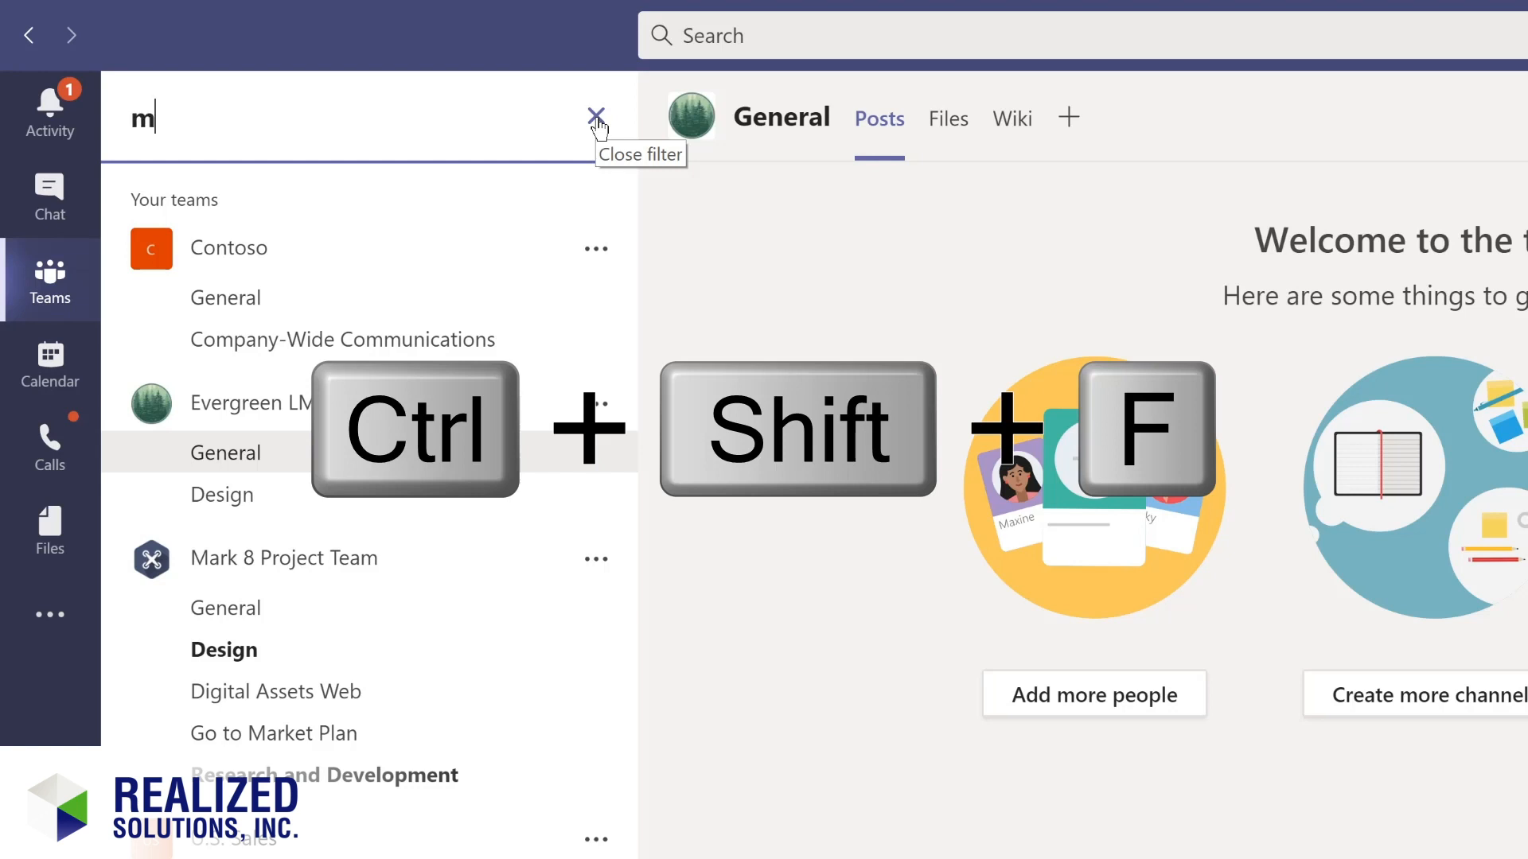
{"action": "type", "text": "arketing"}
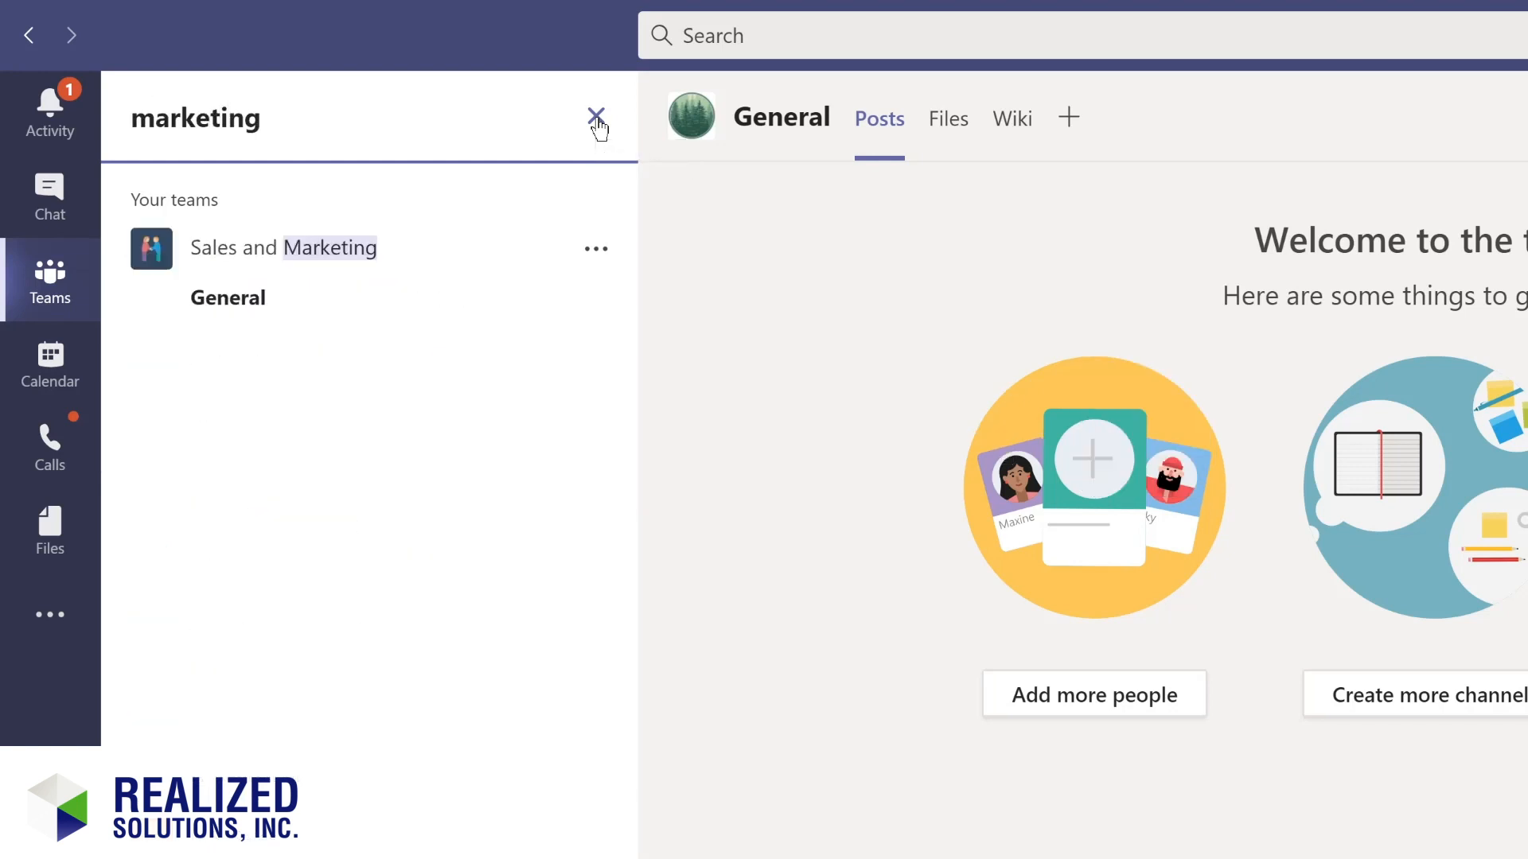
{"action": "key", "text": "ctrl+a"}
{"action": "type", "text": "proj"}
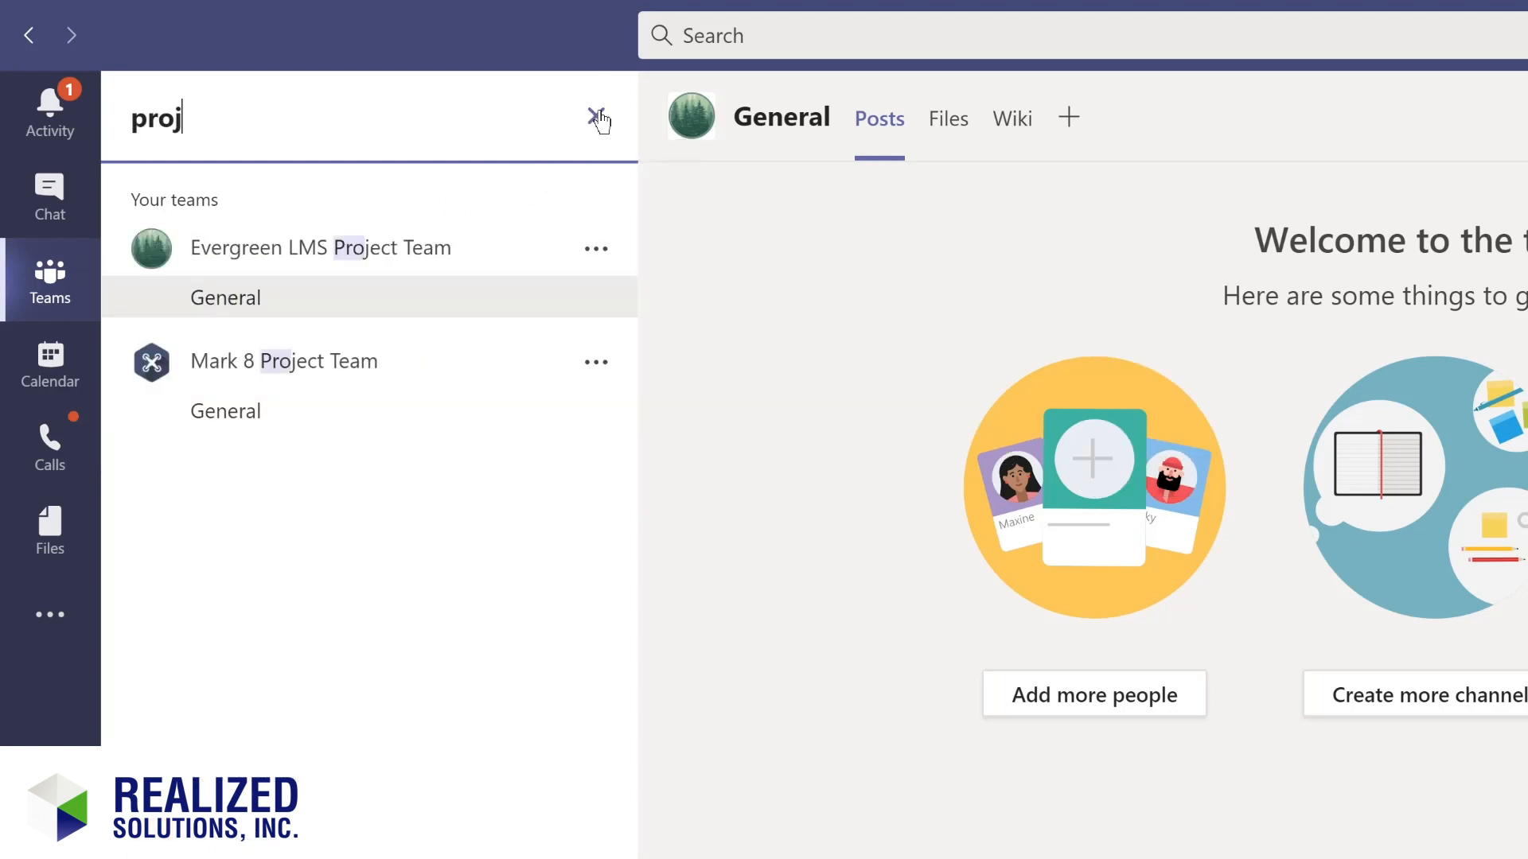
{"action": "type", "text": "ect"}
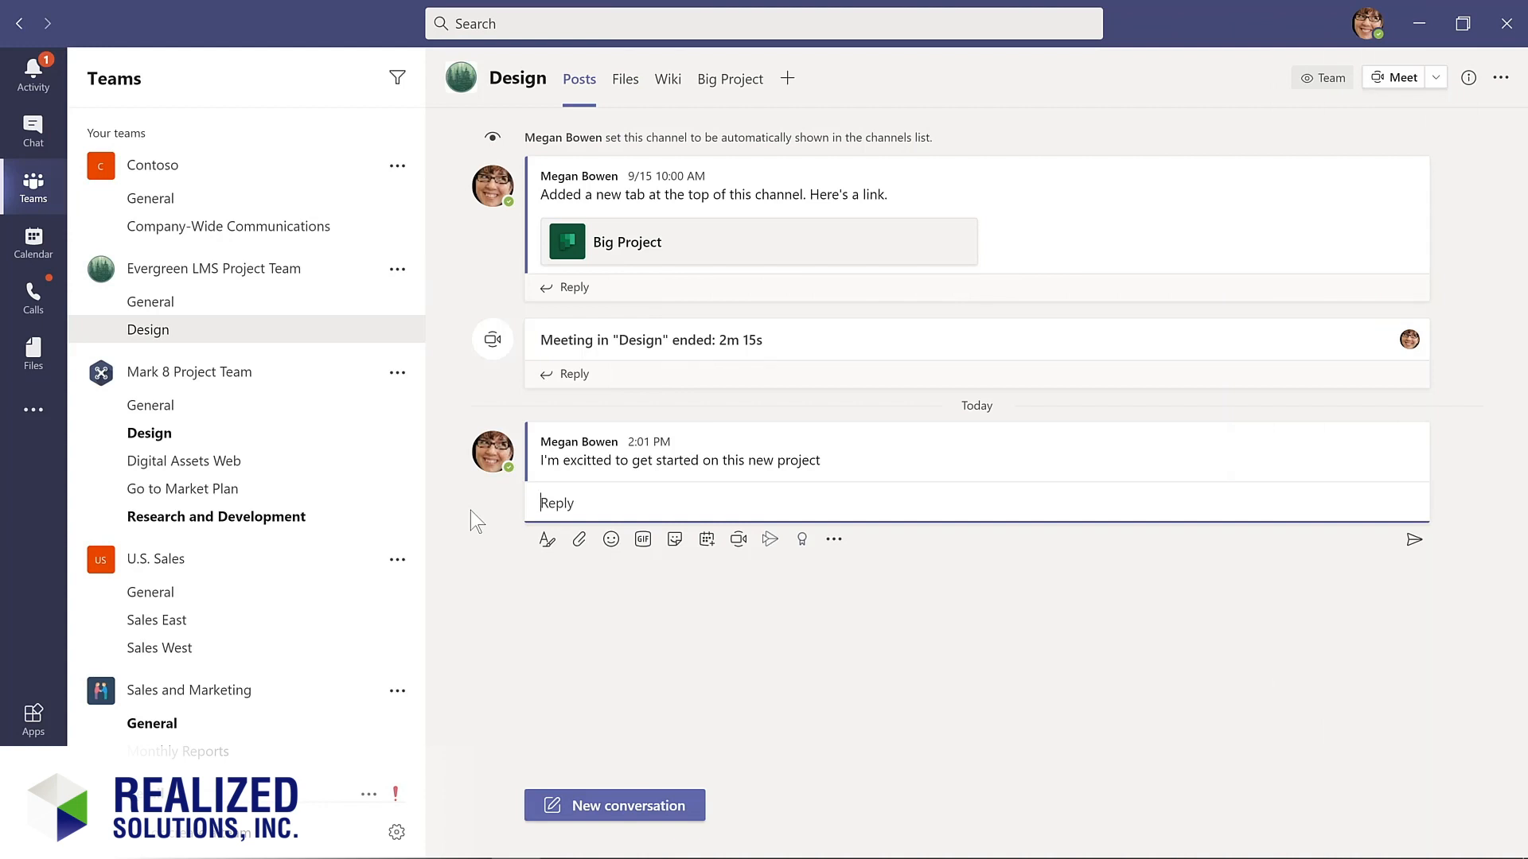
Open the 2:01 PM post in the Design channel for editing and correct "excitted" to "excited".
{"action": "mouse_move", "coordinate": [625, 464]}
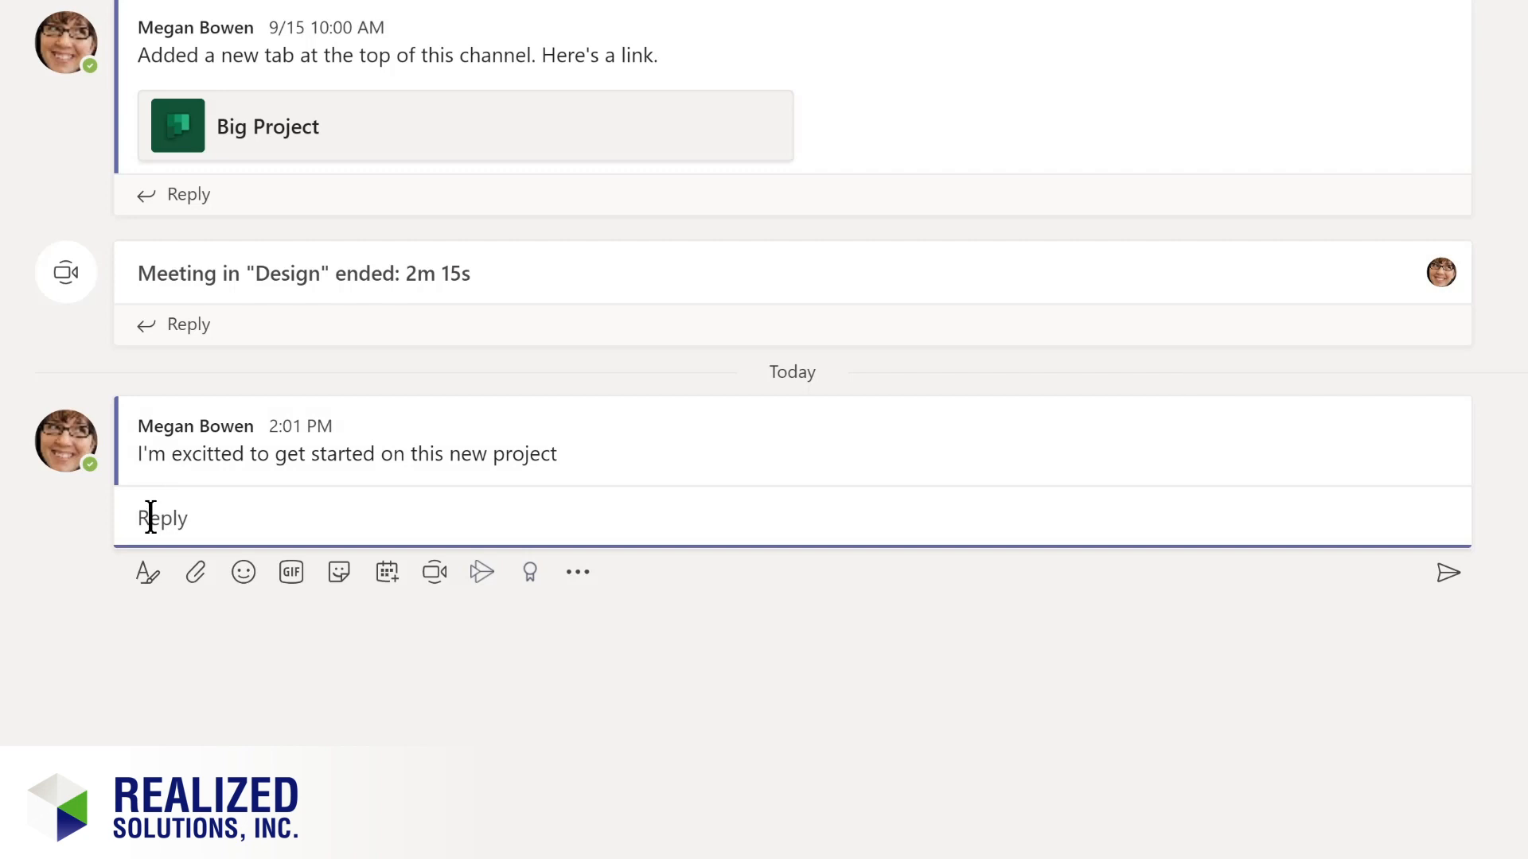
{"action": "left_click", "coordinate": [504, 444]}
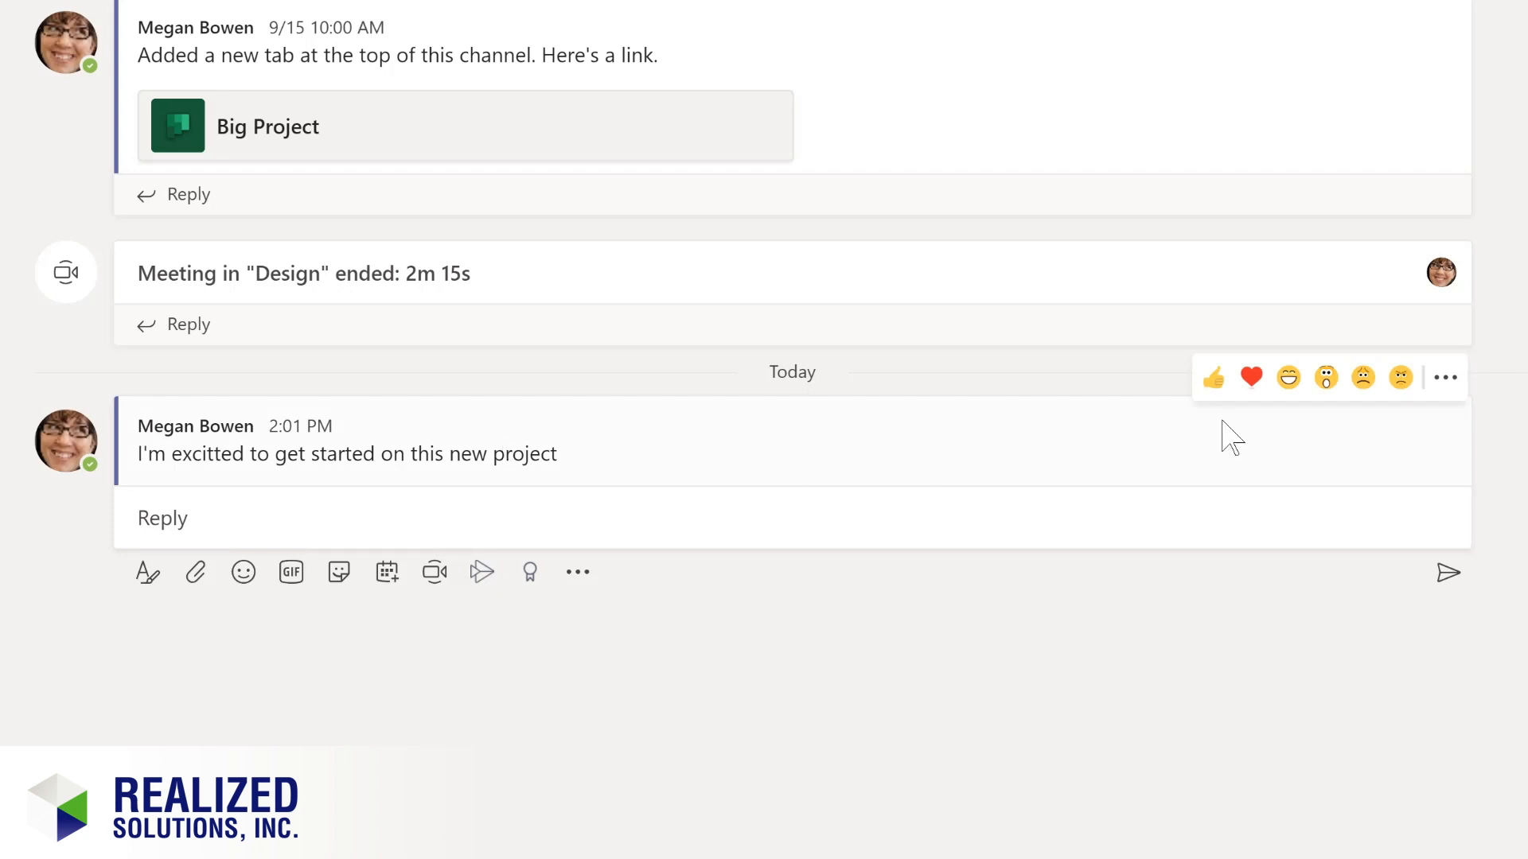
{"action": "left_click", "coordinate": [1446, 380]}
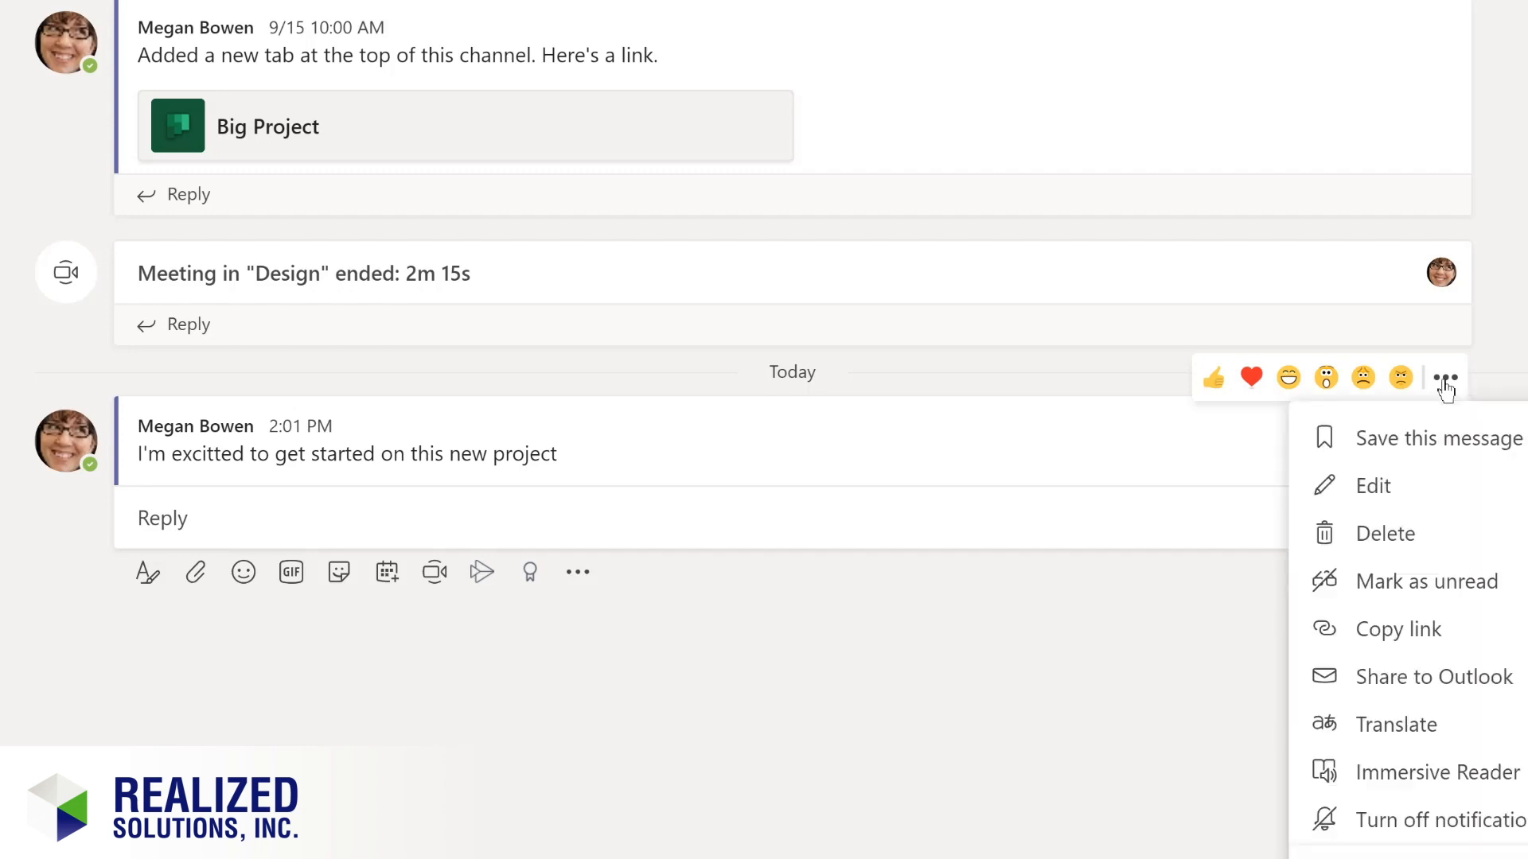
{"action": "left_click", "coordinate": [1418, 488]}
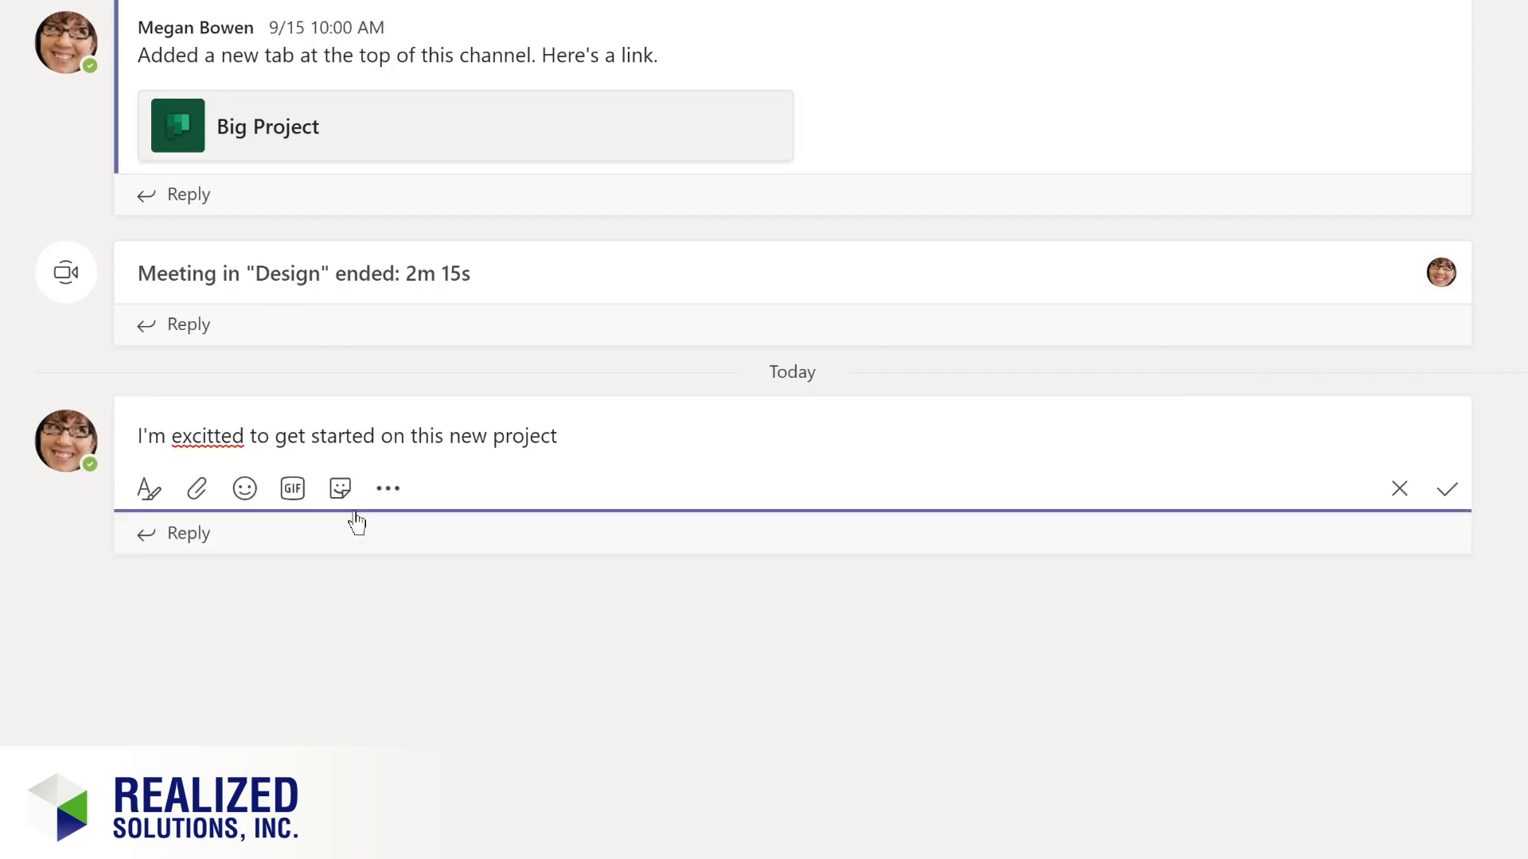
{"action": "left_click", "coordinate": [209, 436]}
{"action": "key", "text": "Delete"}
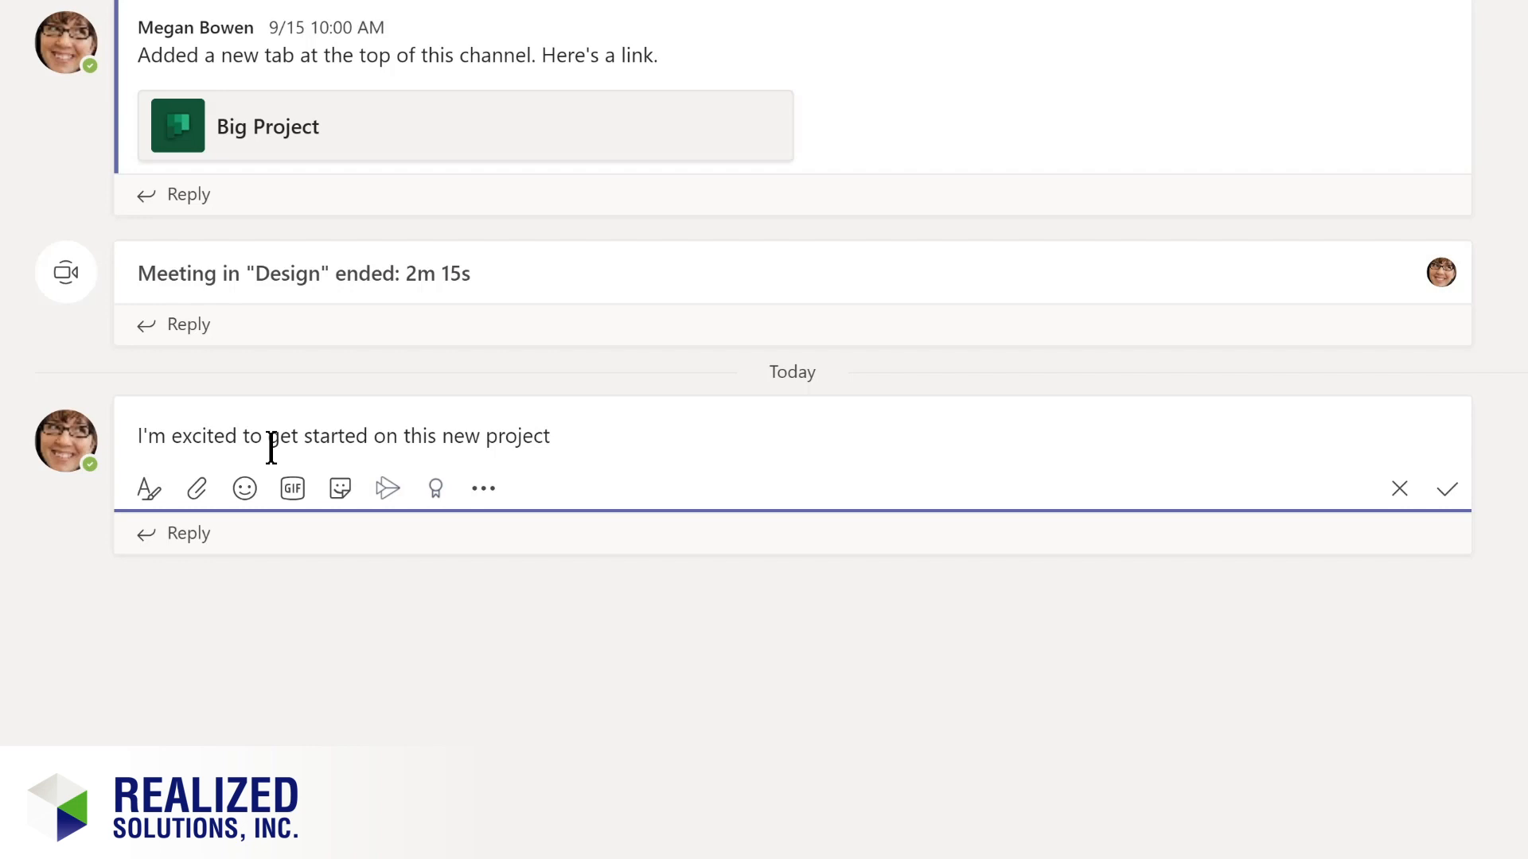
Mention the Design channel at the start of the post, followed by a comma.
{"action": "type", "text": "@"}
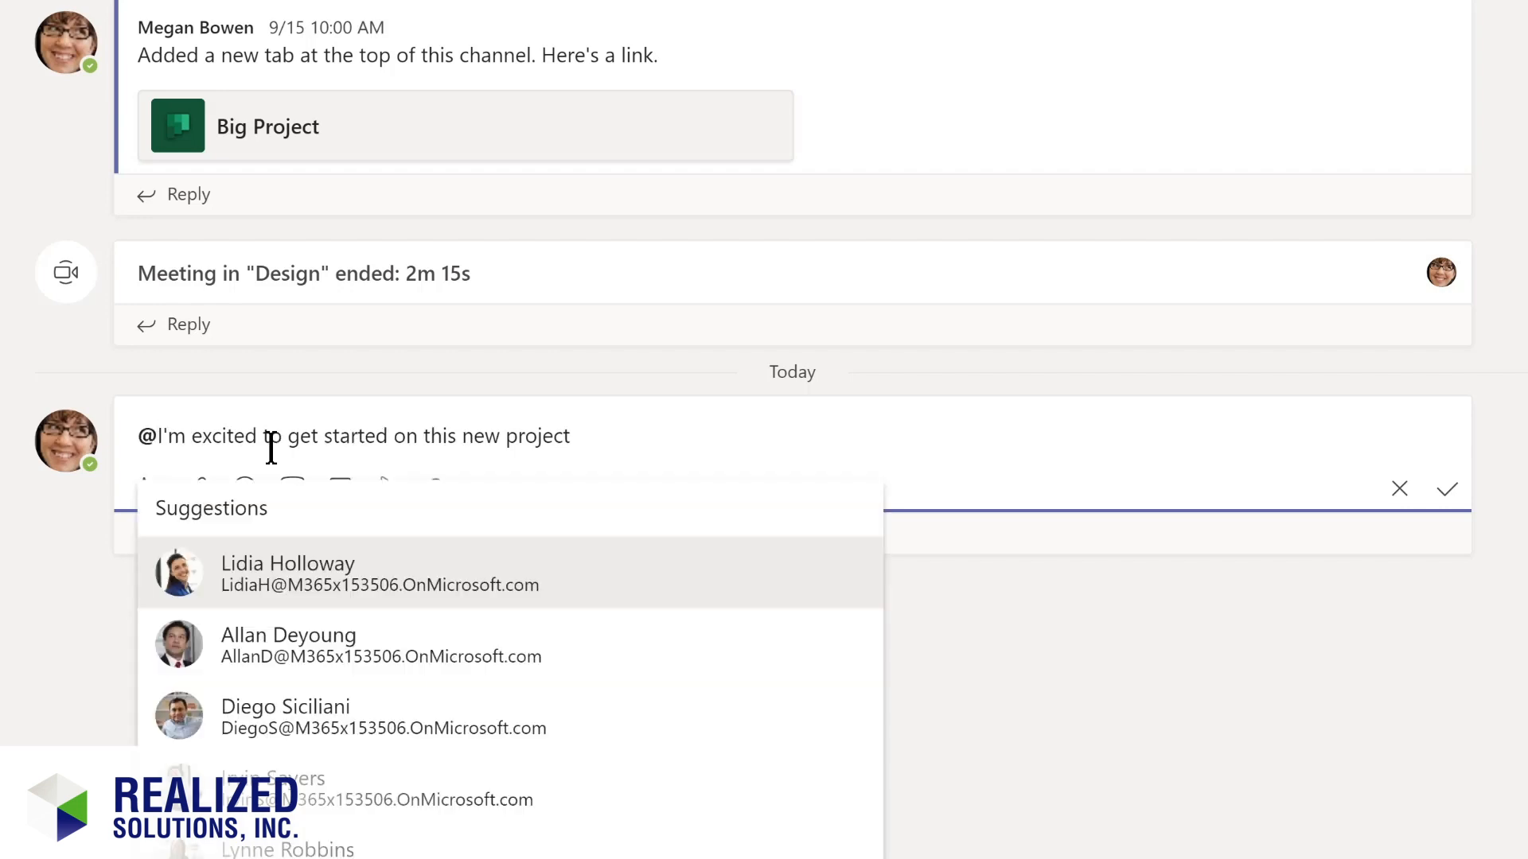
{"action": "type", "text": "de"}
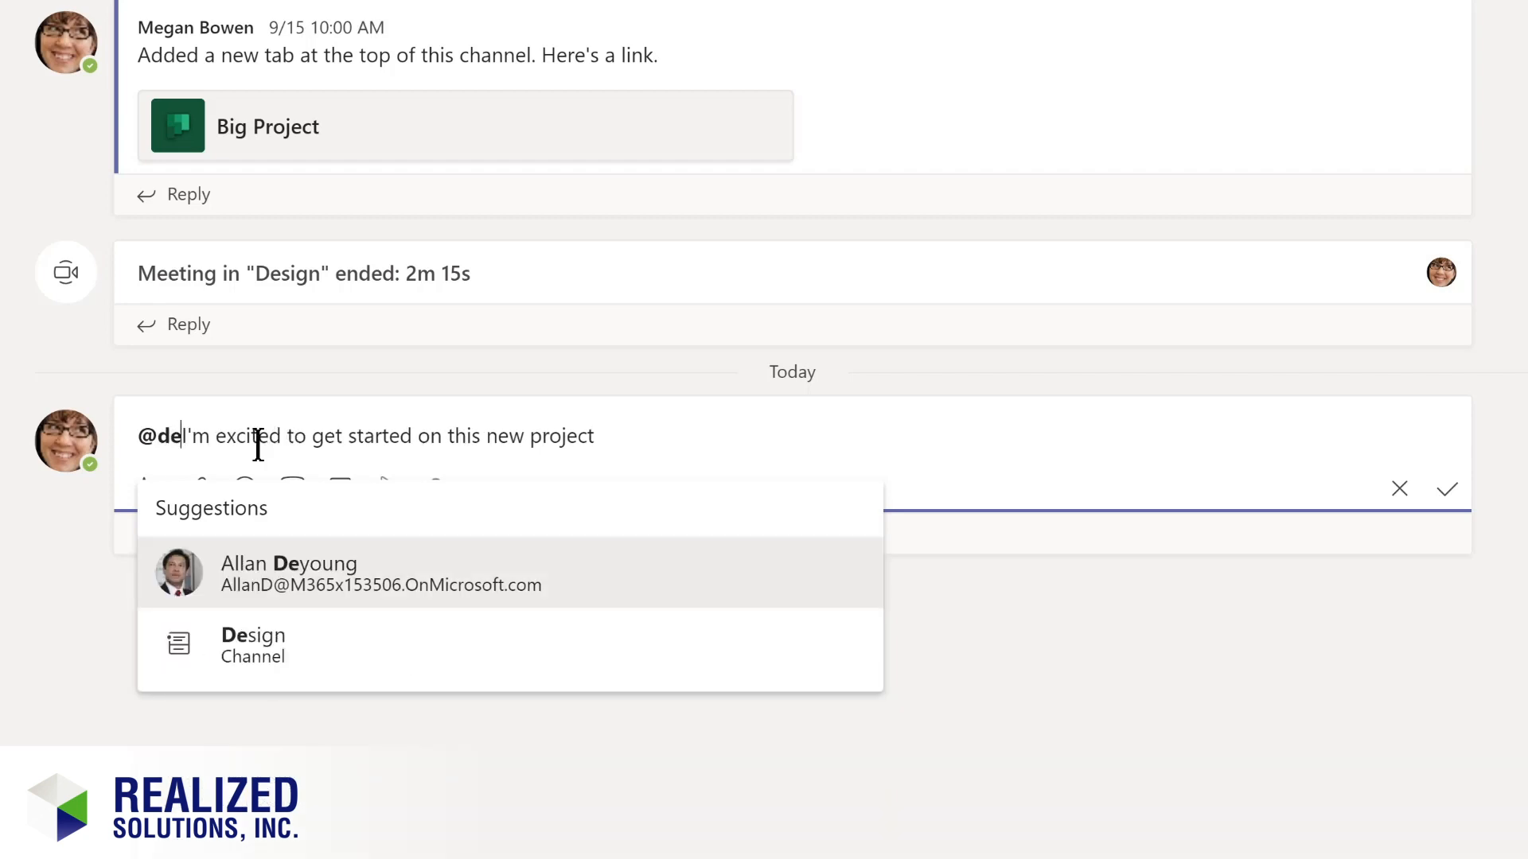
{"action": "left_click", "coordinate": [238, 662]}
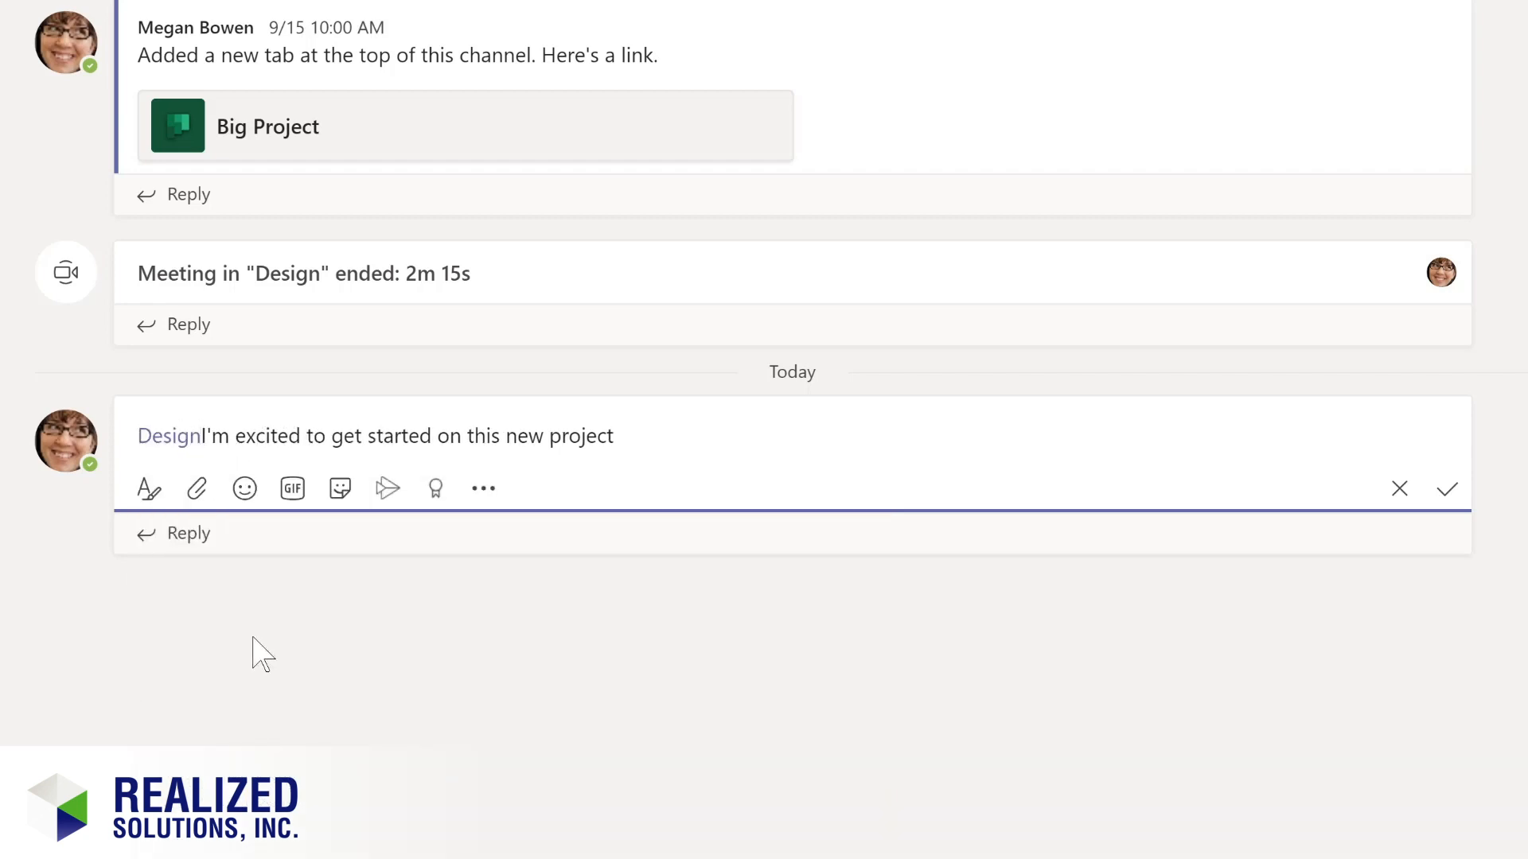
{"action": "type", "text": ","}
Insert "LMS" before "project", end the post with an exclamation mark, and save the edited post.
{"action": "type", "text": "LMS"}
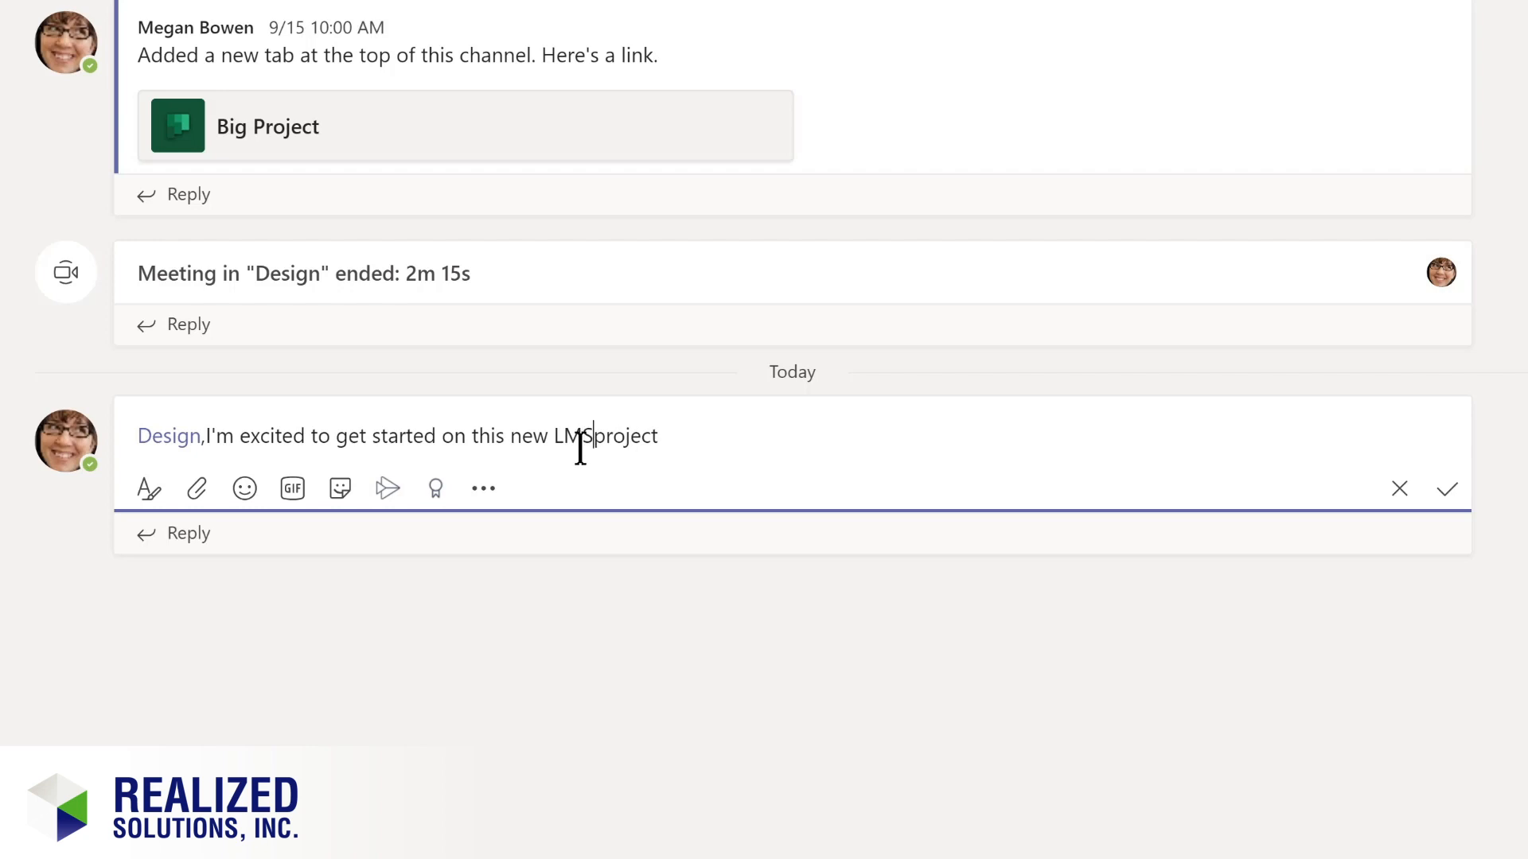
{"action": "key", "text": "End"}
{"action": "type", "text": "!"}
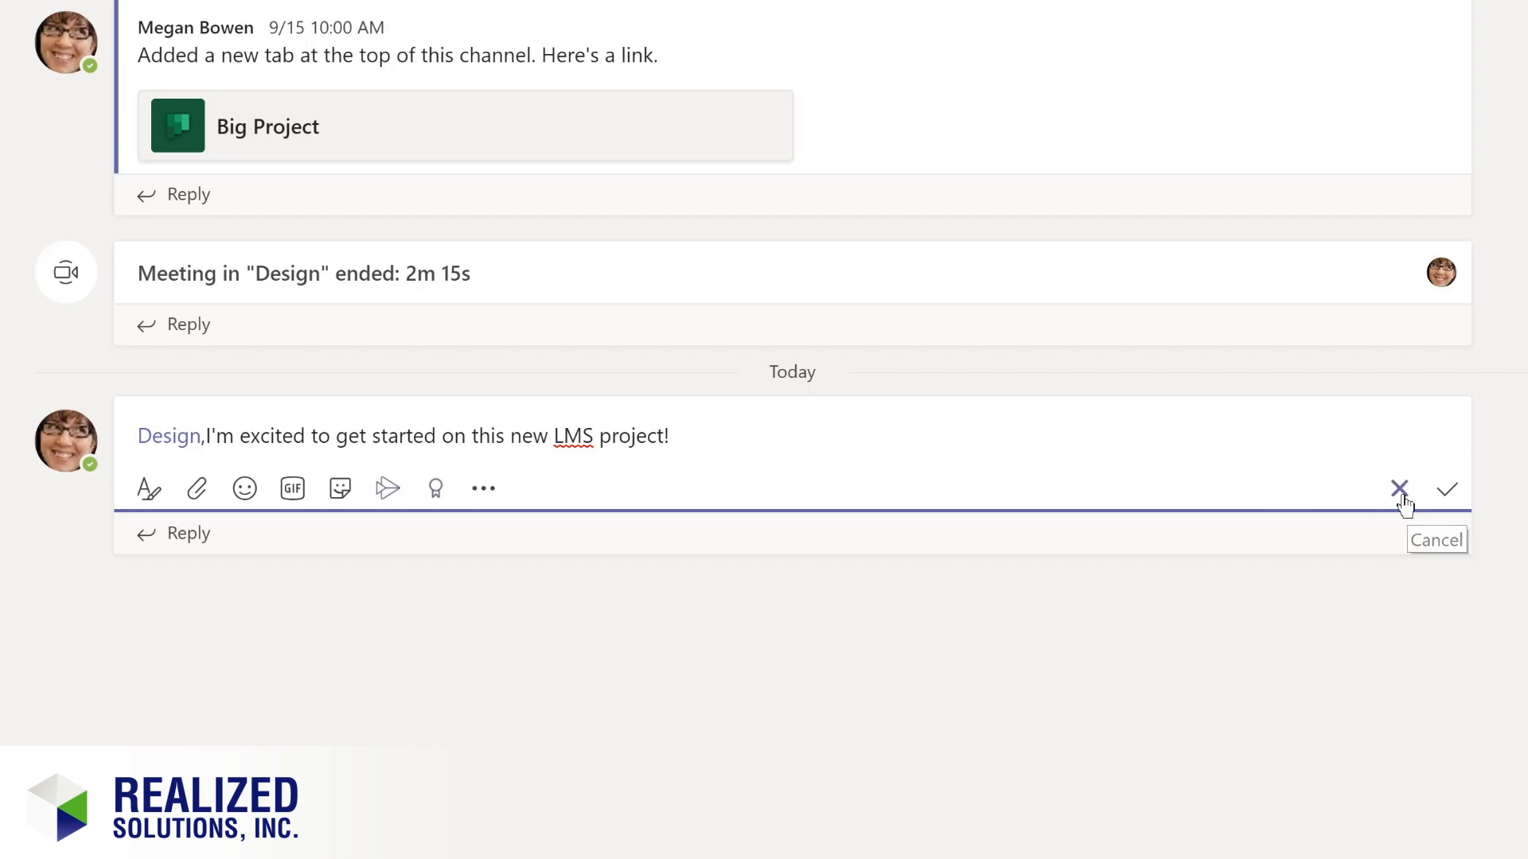
{"action": "left_click", "coordinate": [1447, 491]}
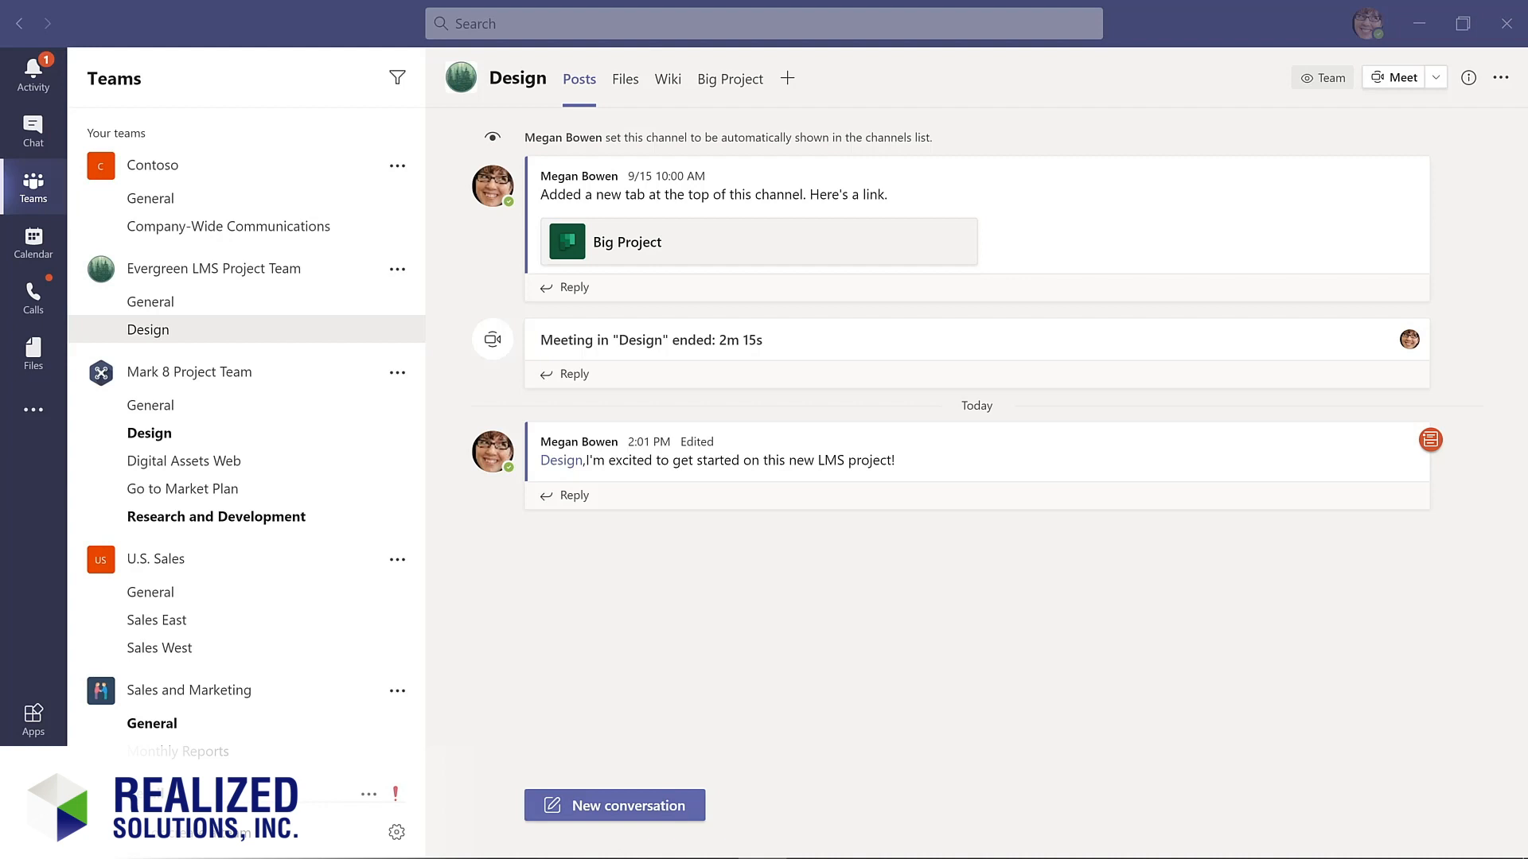
Create a private channel named "Budget and Financials" in the Evergreen LMS Project Team.
{"action": "left_click", "coordinate": [397, 271]}
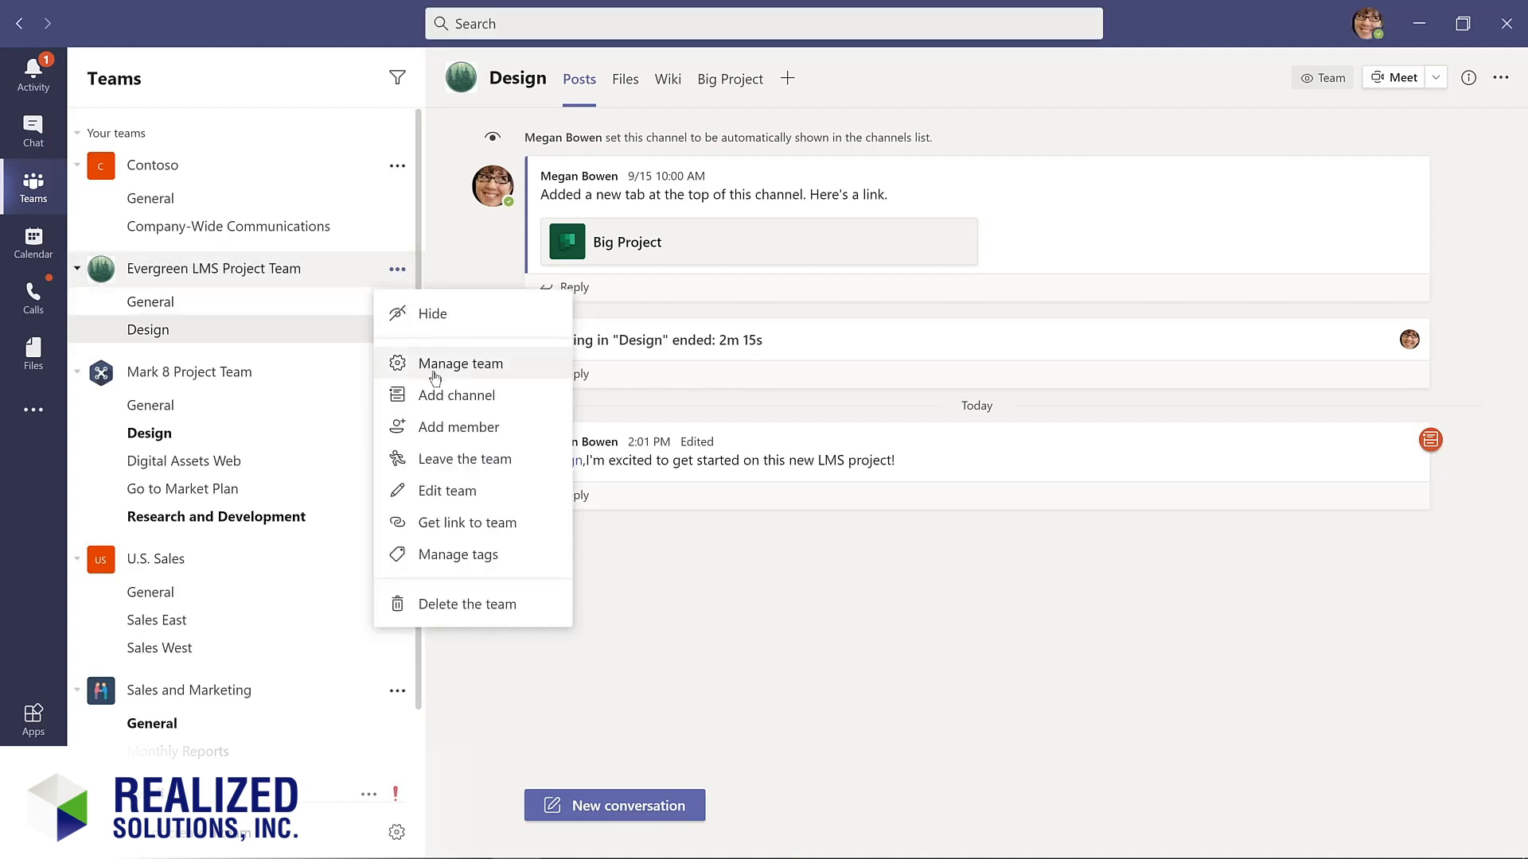
{"action": "left_click", "coordinate": [443, 398]}
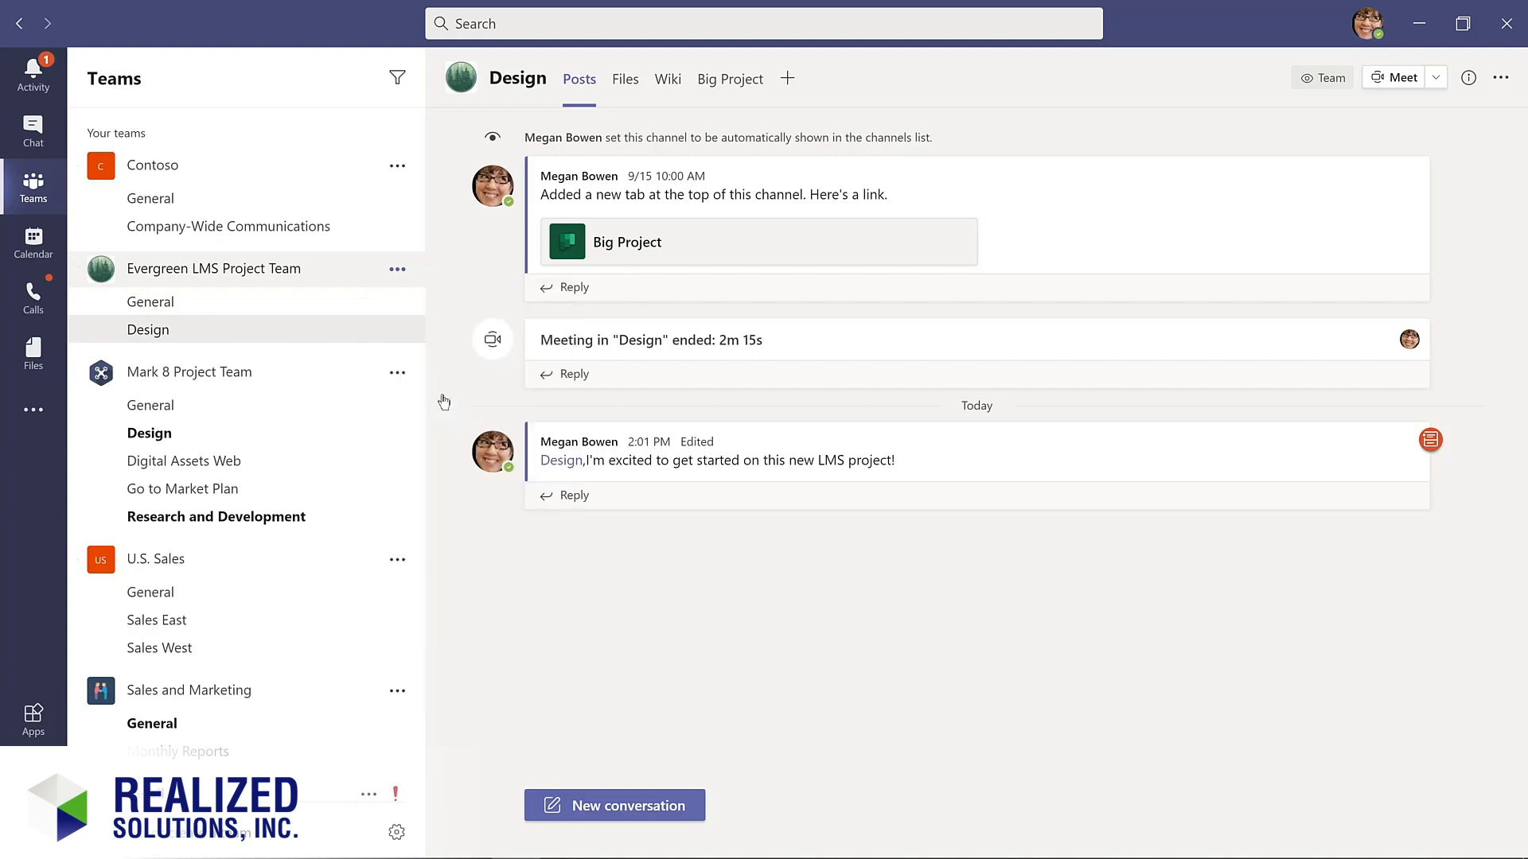
{"action": "type", "text": "Budget and Financials"}
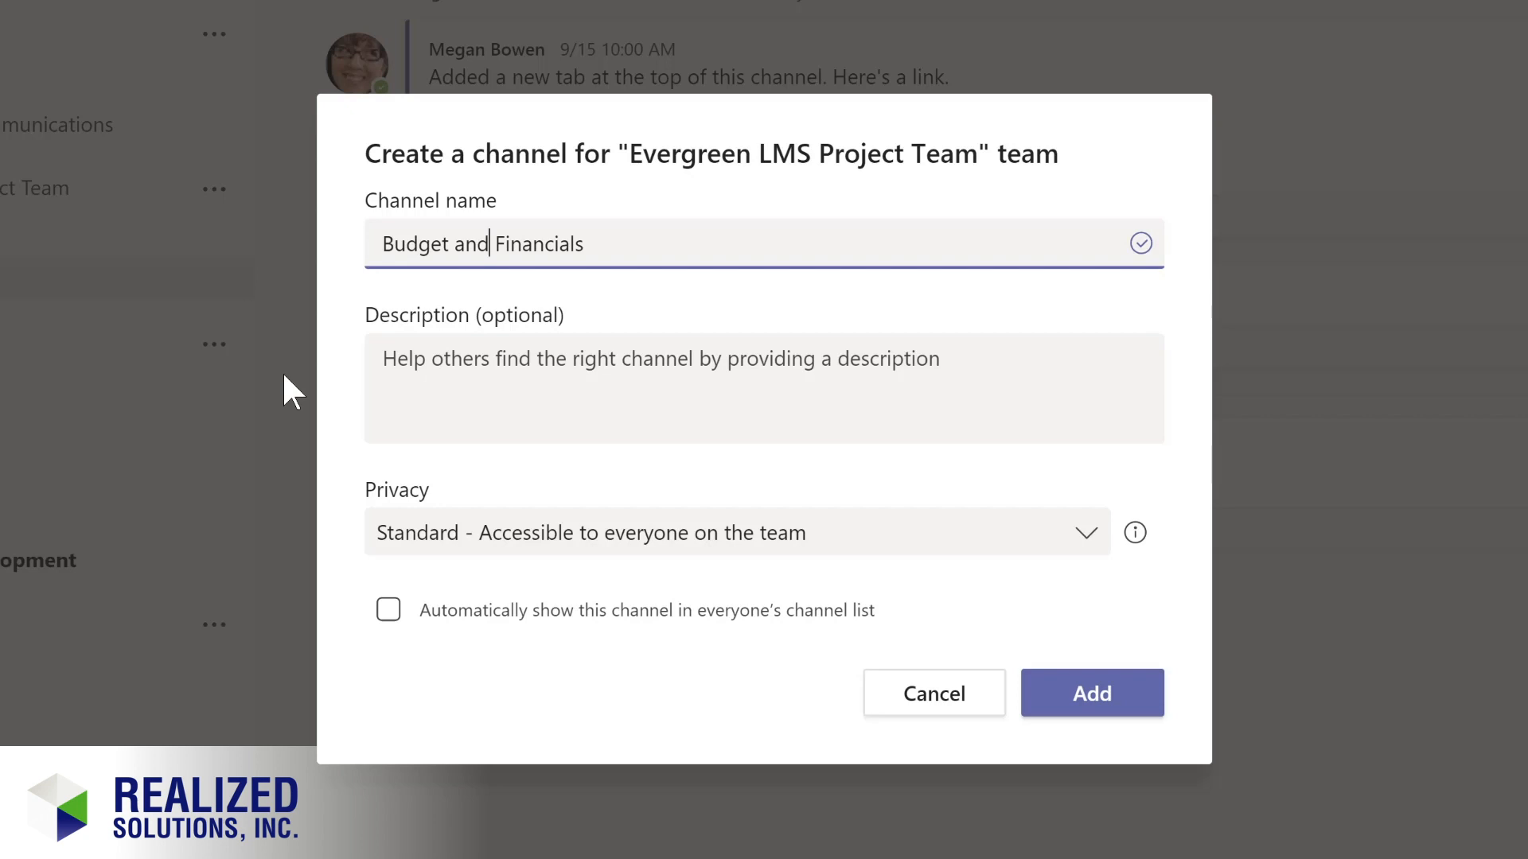
{"action": "left_click", "coordinate": [1087, 538]}
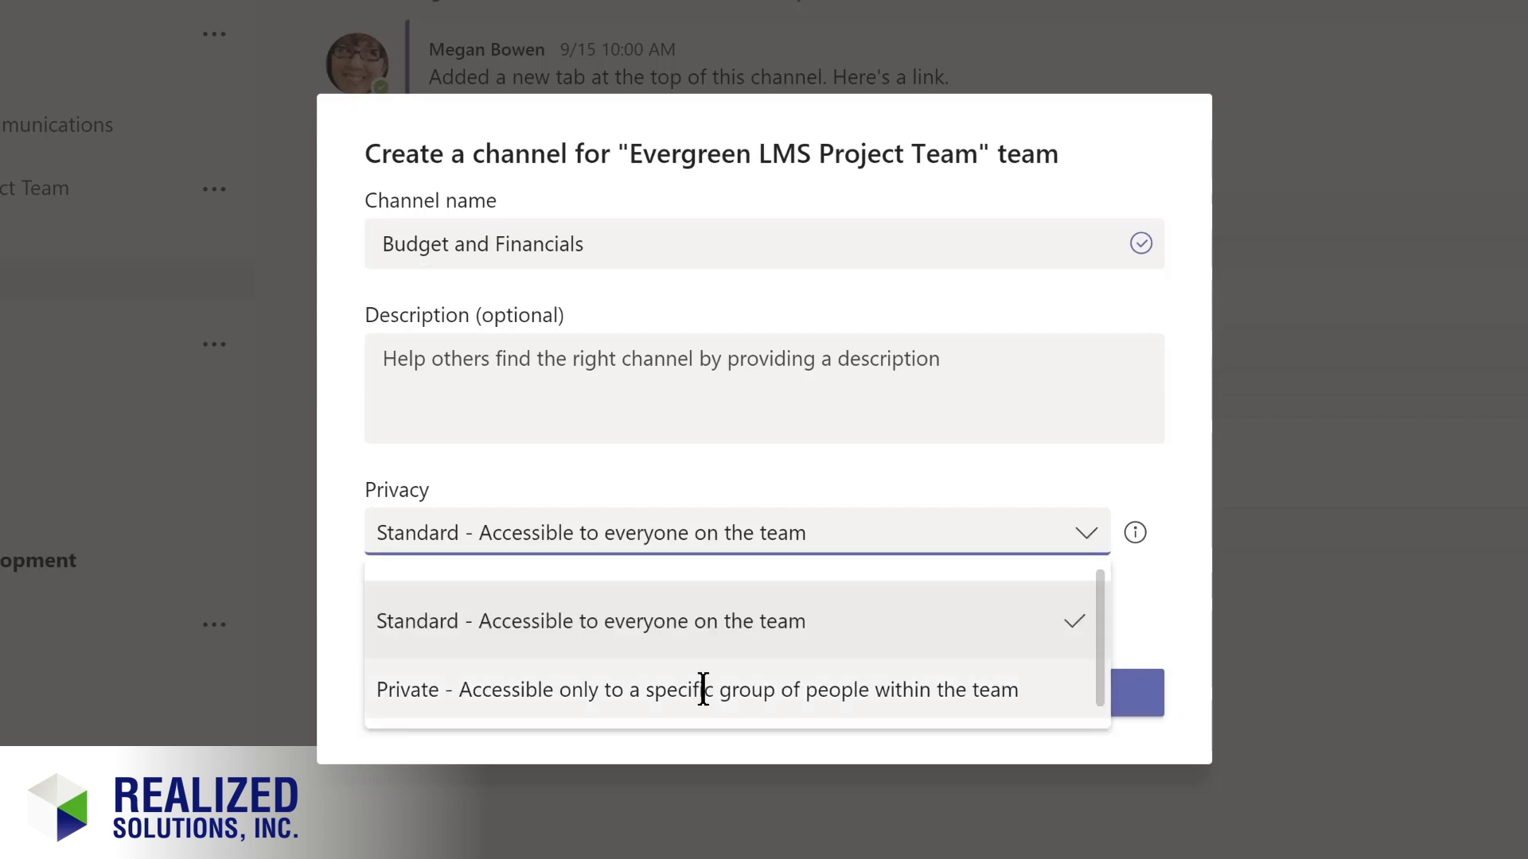
{"action": "left_click", "coordinate": [703, 689]}
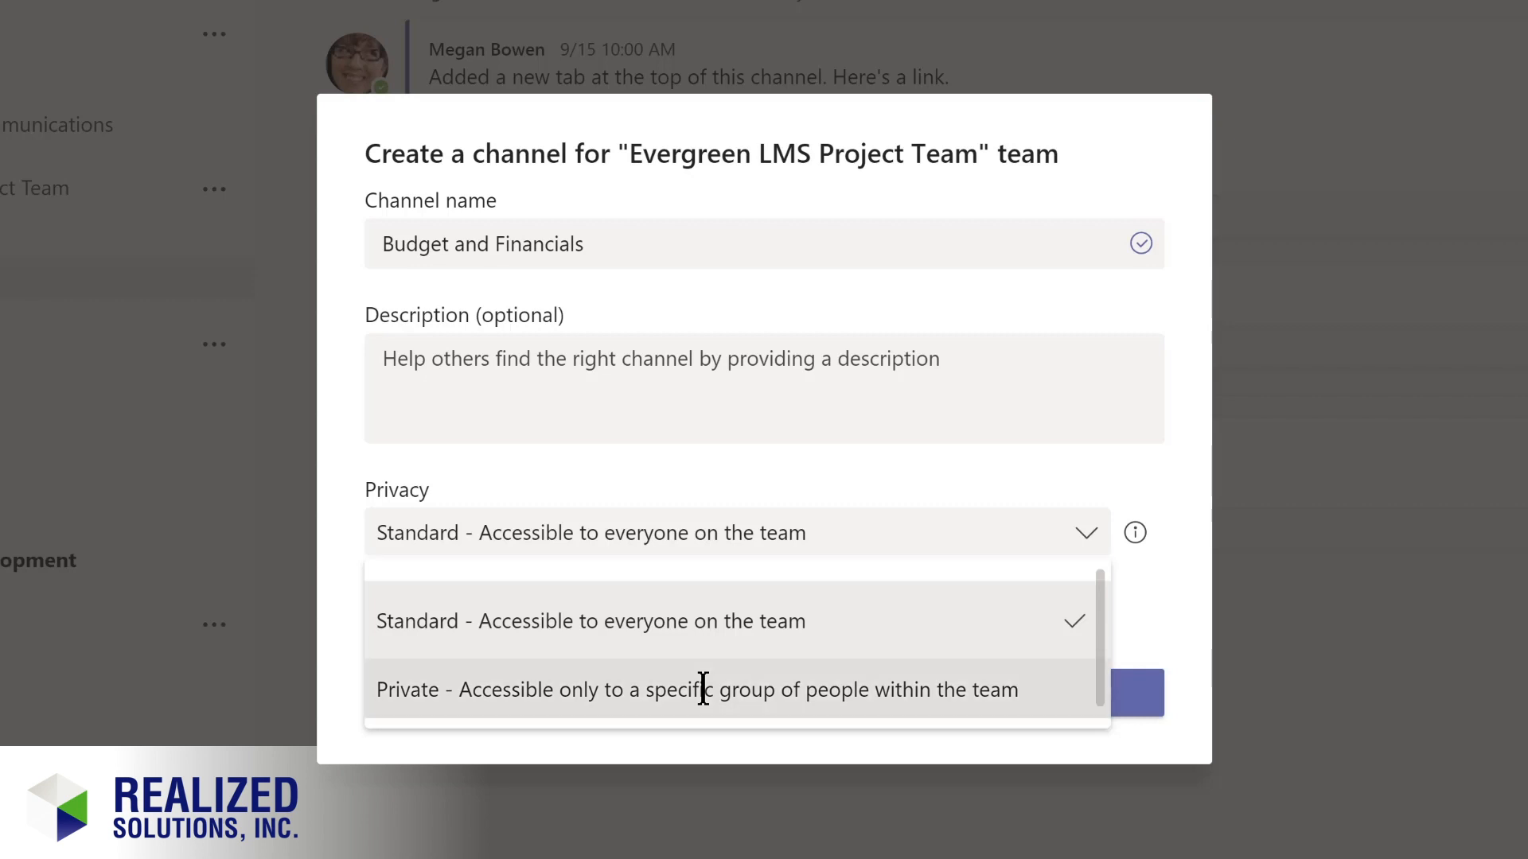
{"action": "left_click", "coordinate": [1070, 706]}
Add the Product Manager and the Director as members of the Budget and Financials channel.
{"action": "type", "text": "lidia"}
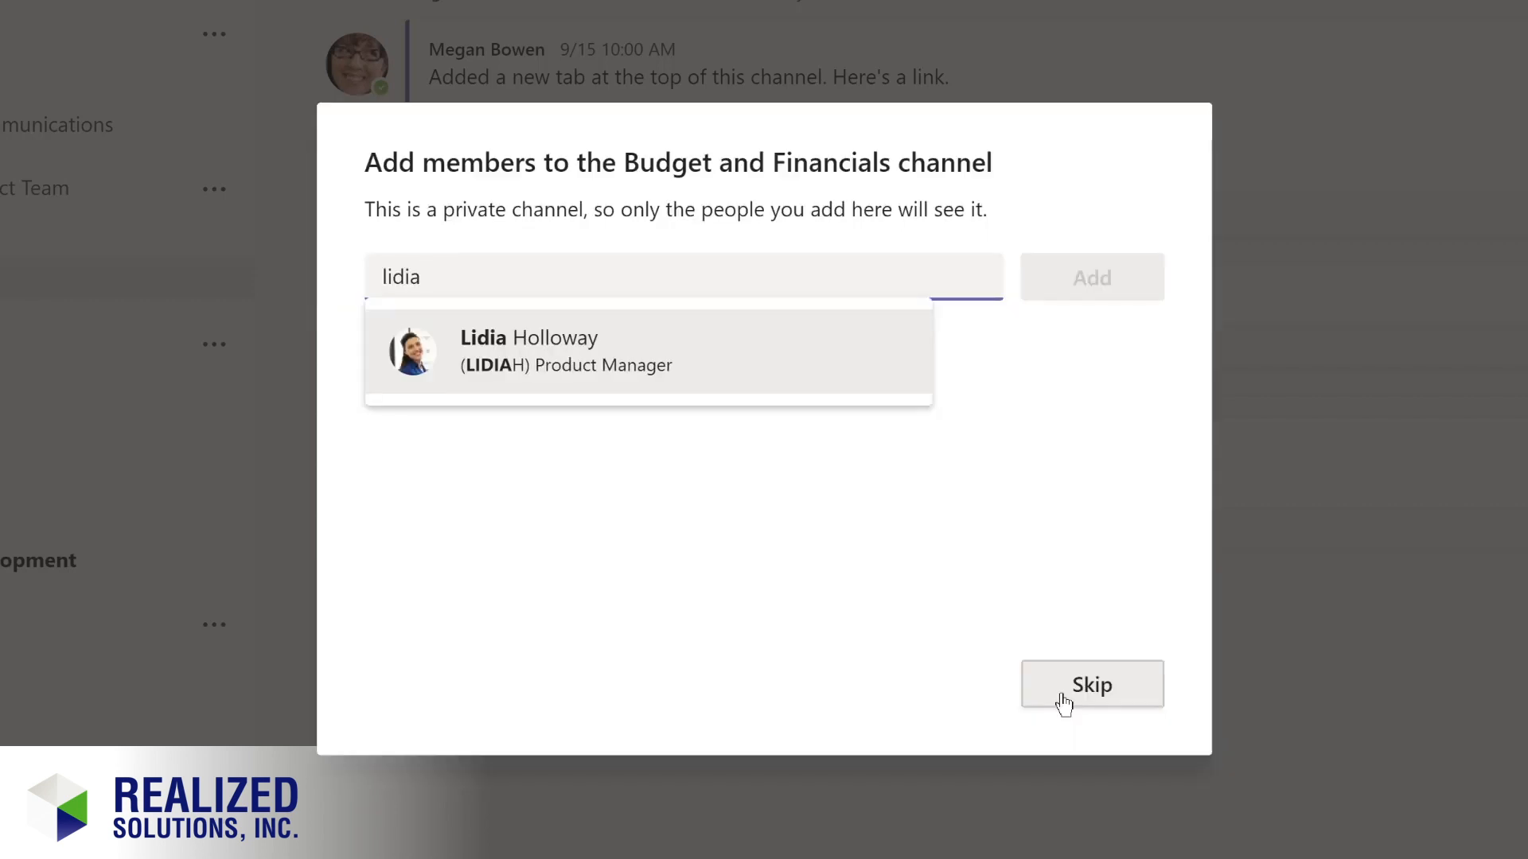
{"action": "key", "text": "Return"}
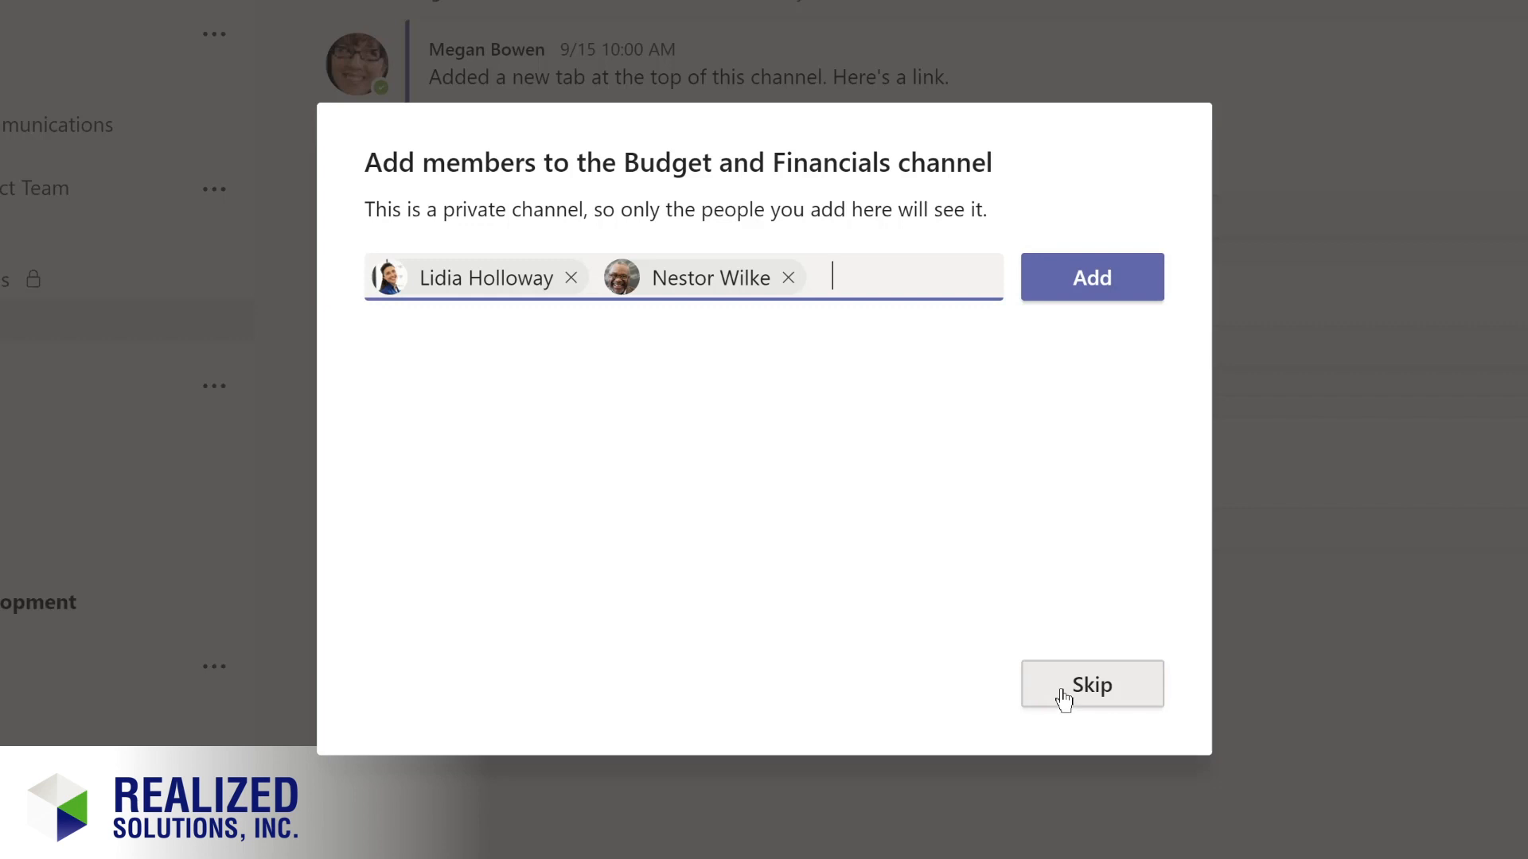
{"action": "left_click", "coordinate": [1069, 283]}
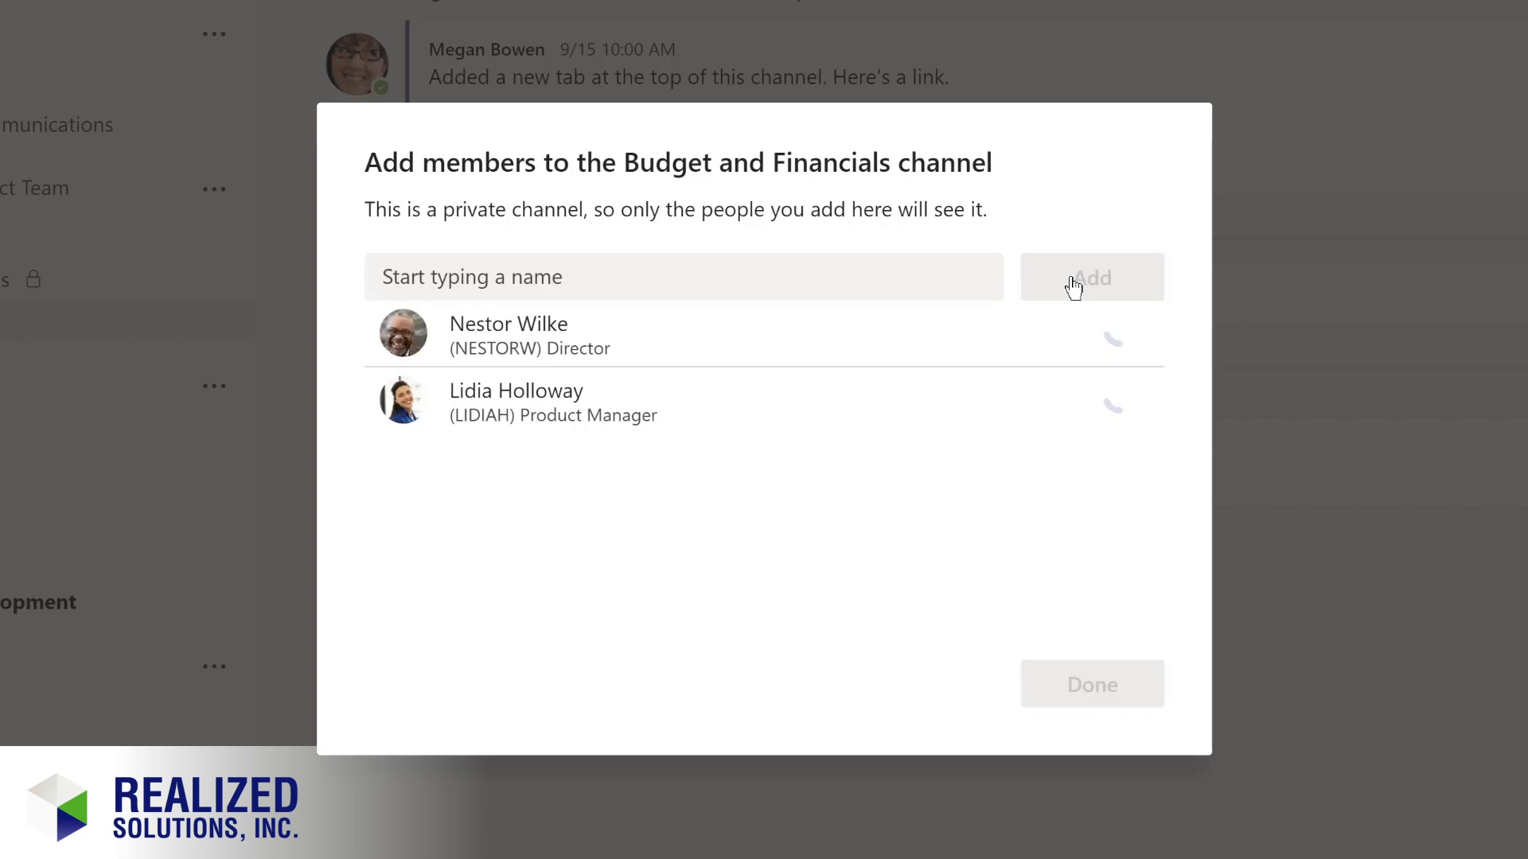
Set the role of both added members to Owner and finish the channel's member setup.
{"action": "left_click", "coordinate": [1074, 336]}
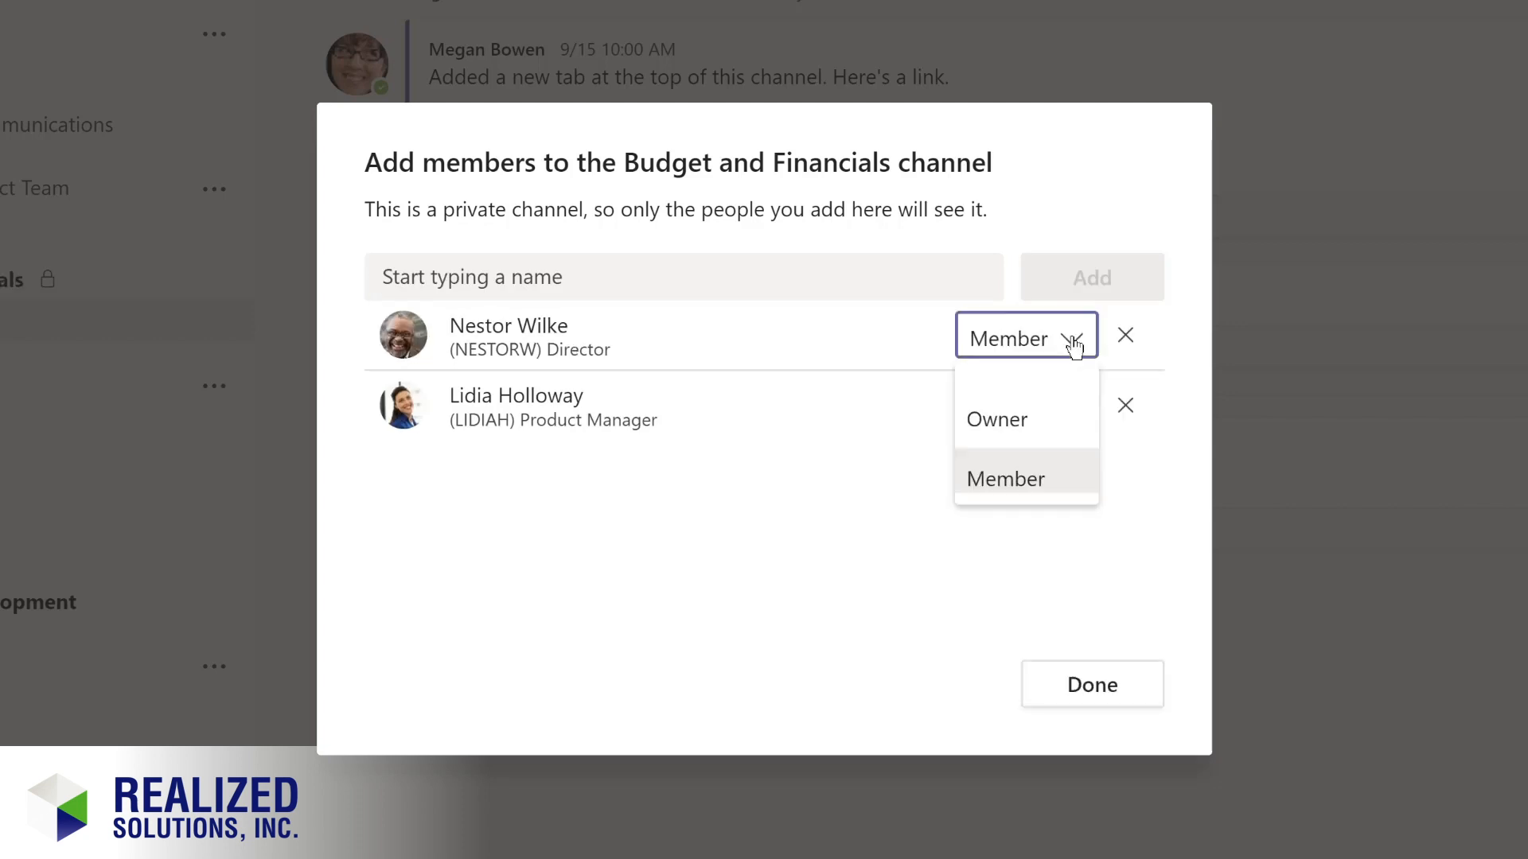
{"action": "left_click", "coordinate": [1027, 416]}
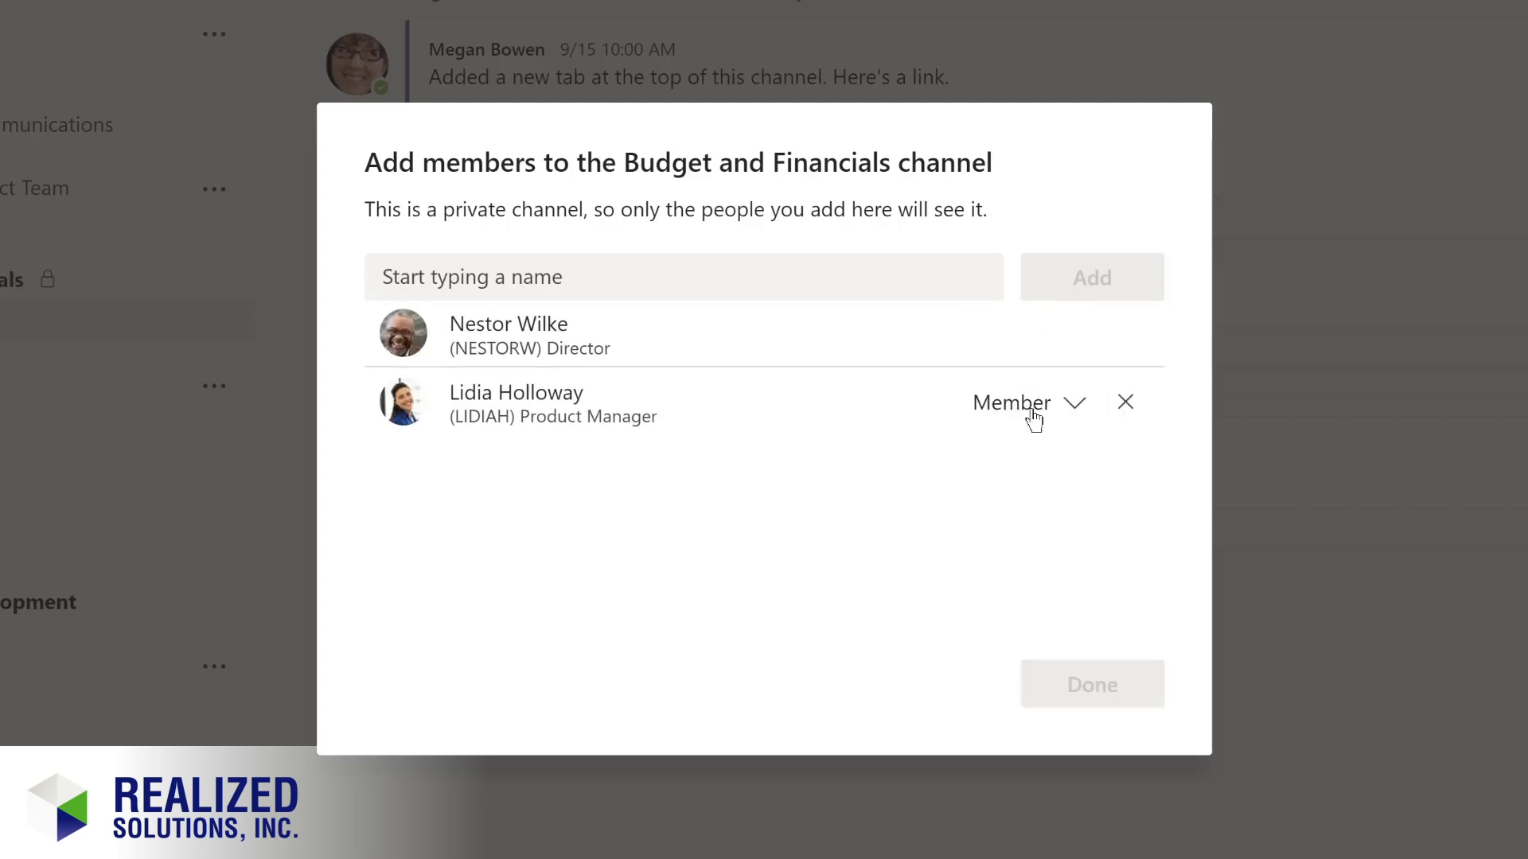
{"action": "left_click", "coordinate": [1073, 411]}
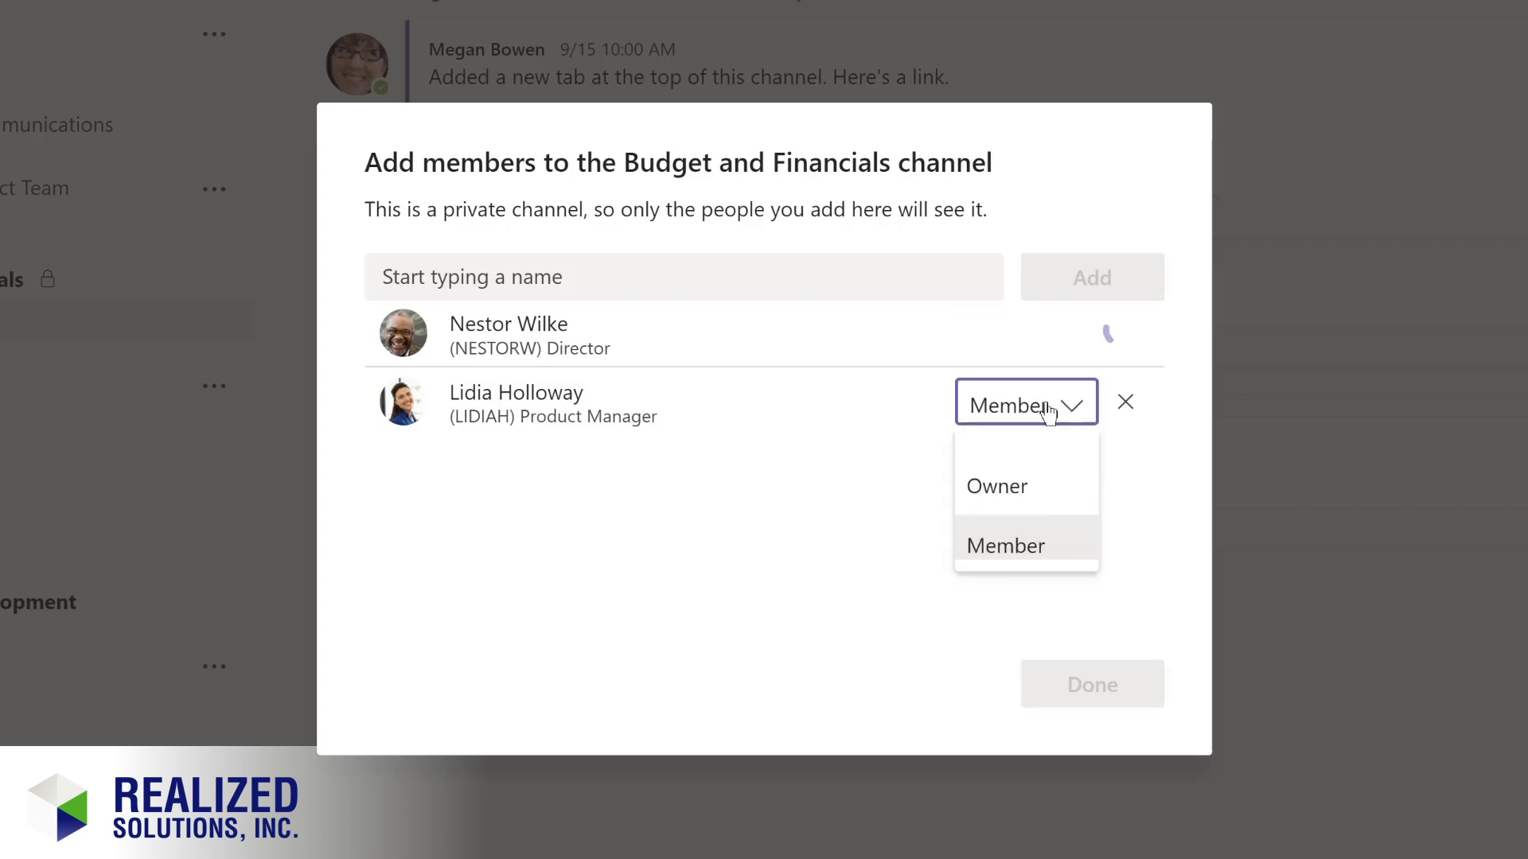
{"action": "left_click", "coordinate": [1001, 485]}
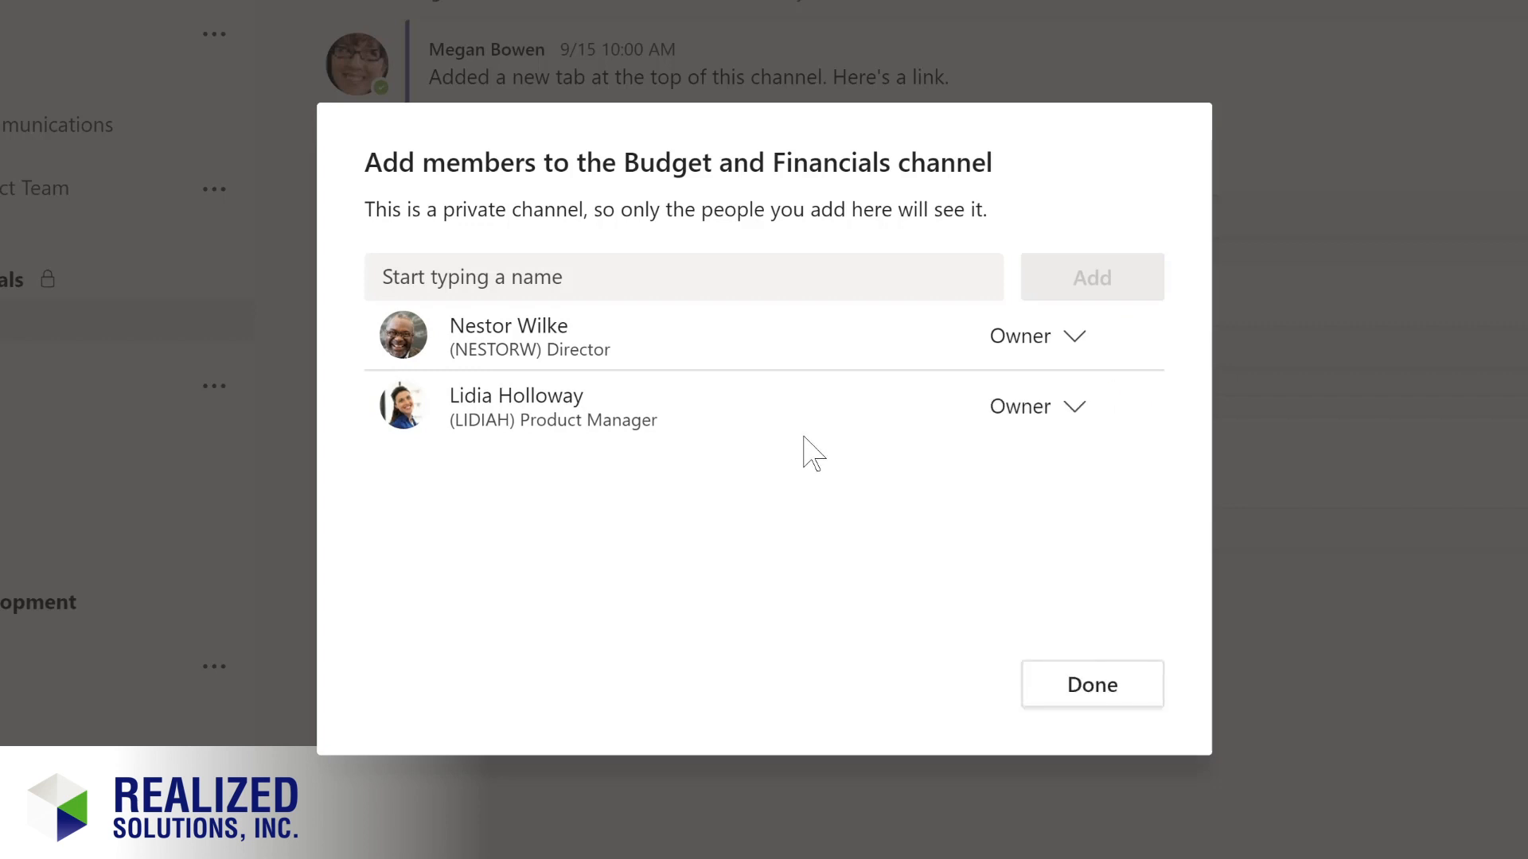
{"action": "left_click", "coordinate": [1080, 690]}
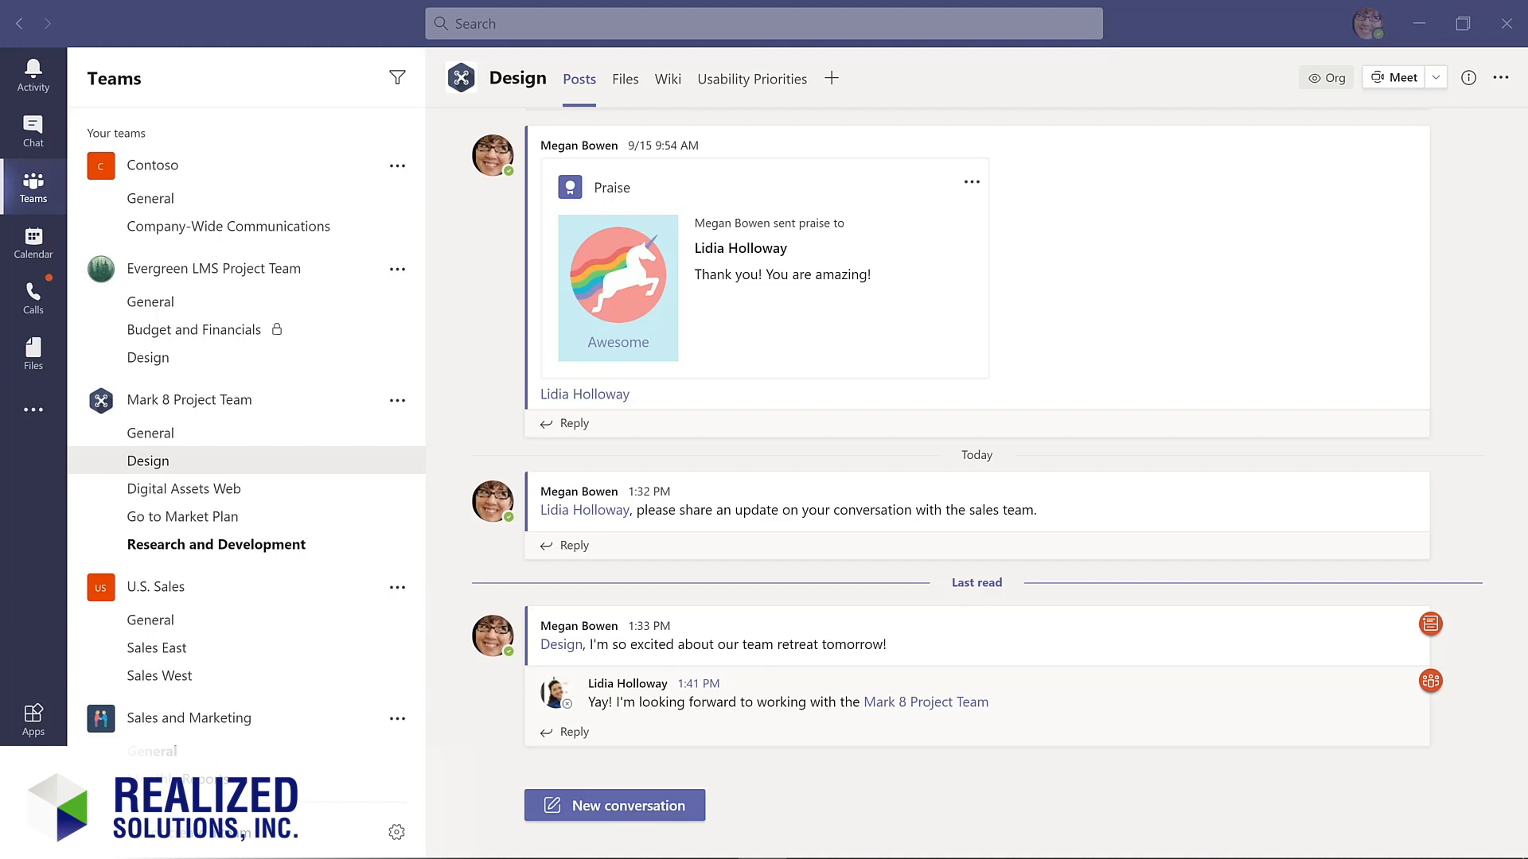
Make the file Contoso Marketing Principles-2021.pptx a tab in the Mark 8 Project Team's Design channel.
{"action": "left_click", "coordinate": [624, 80]}
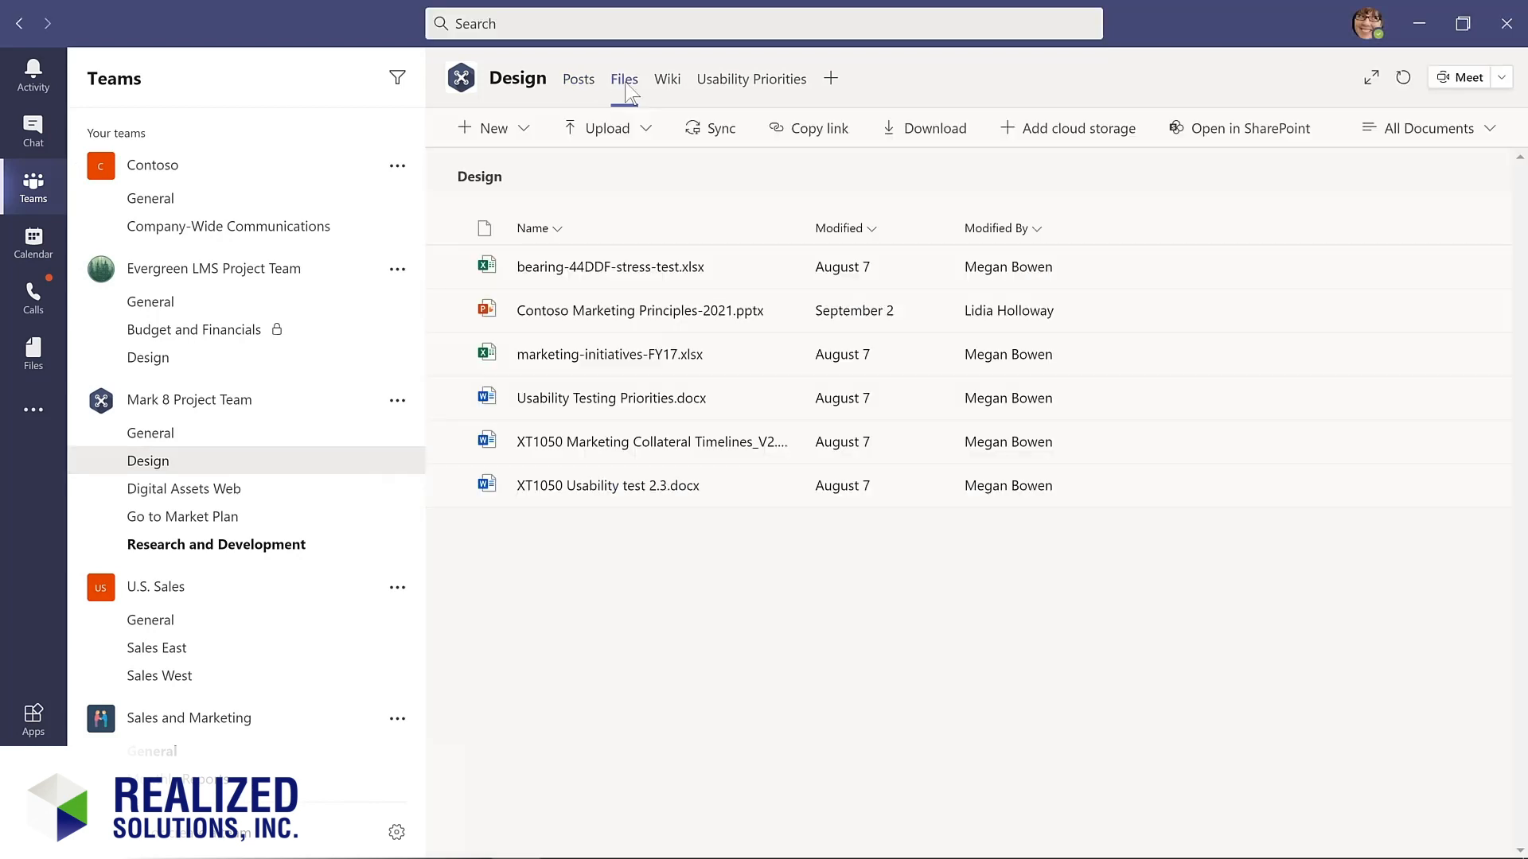
{"action": "mouse_move", "coordinate": [776, 310]}
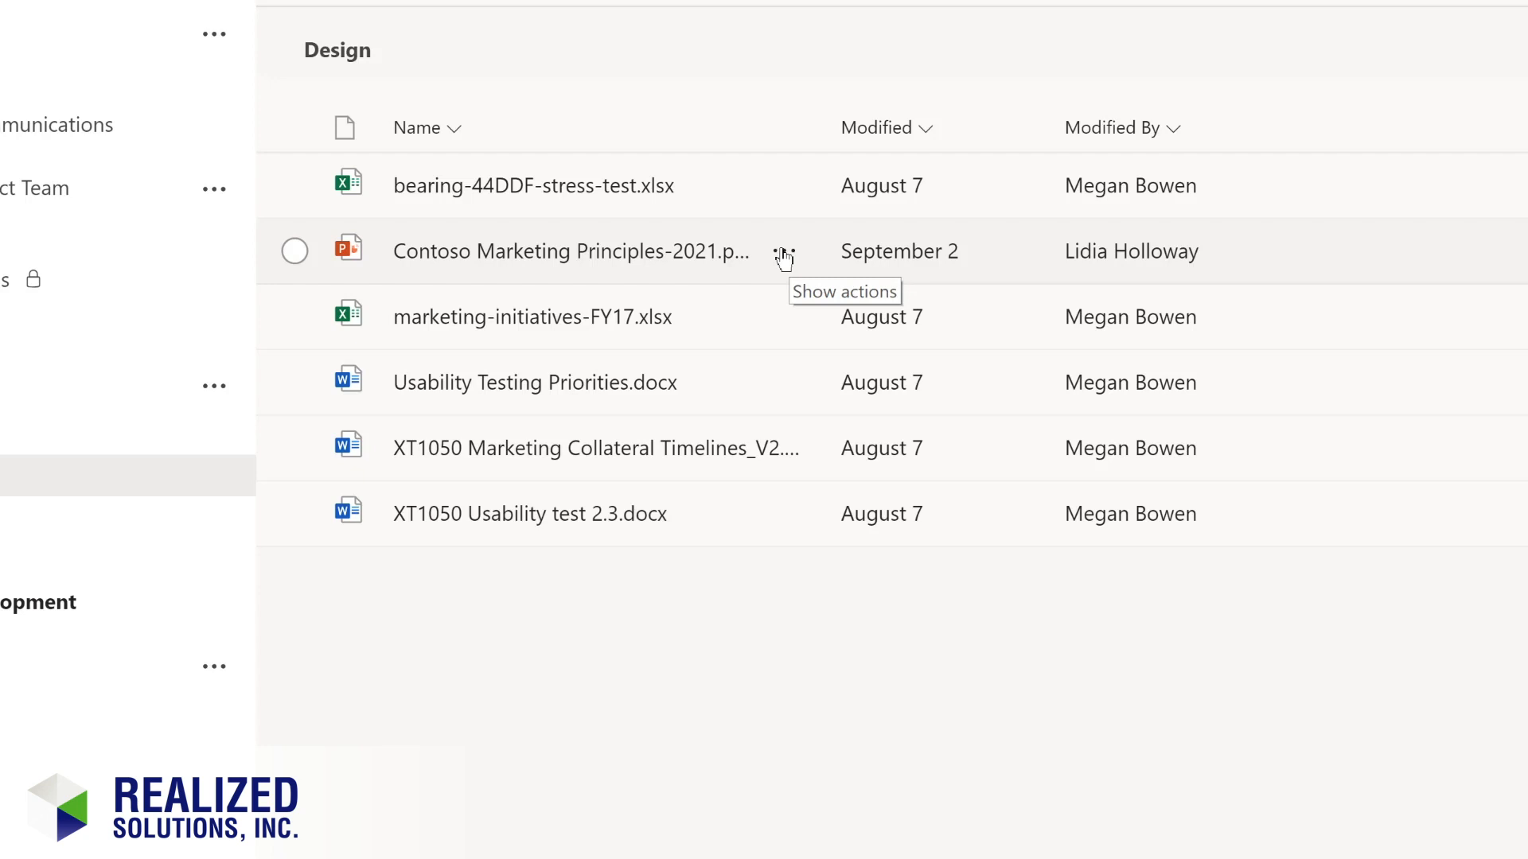
{"action": "left_click", "coordinate": [784, 254]}
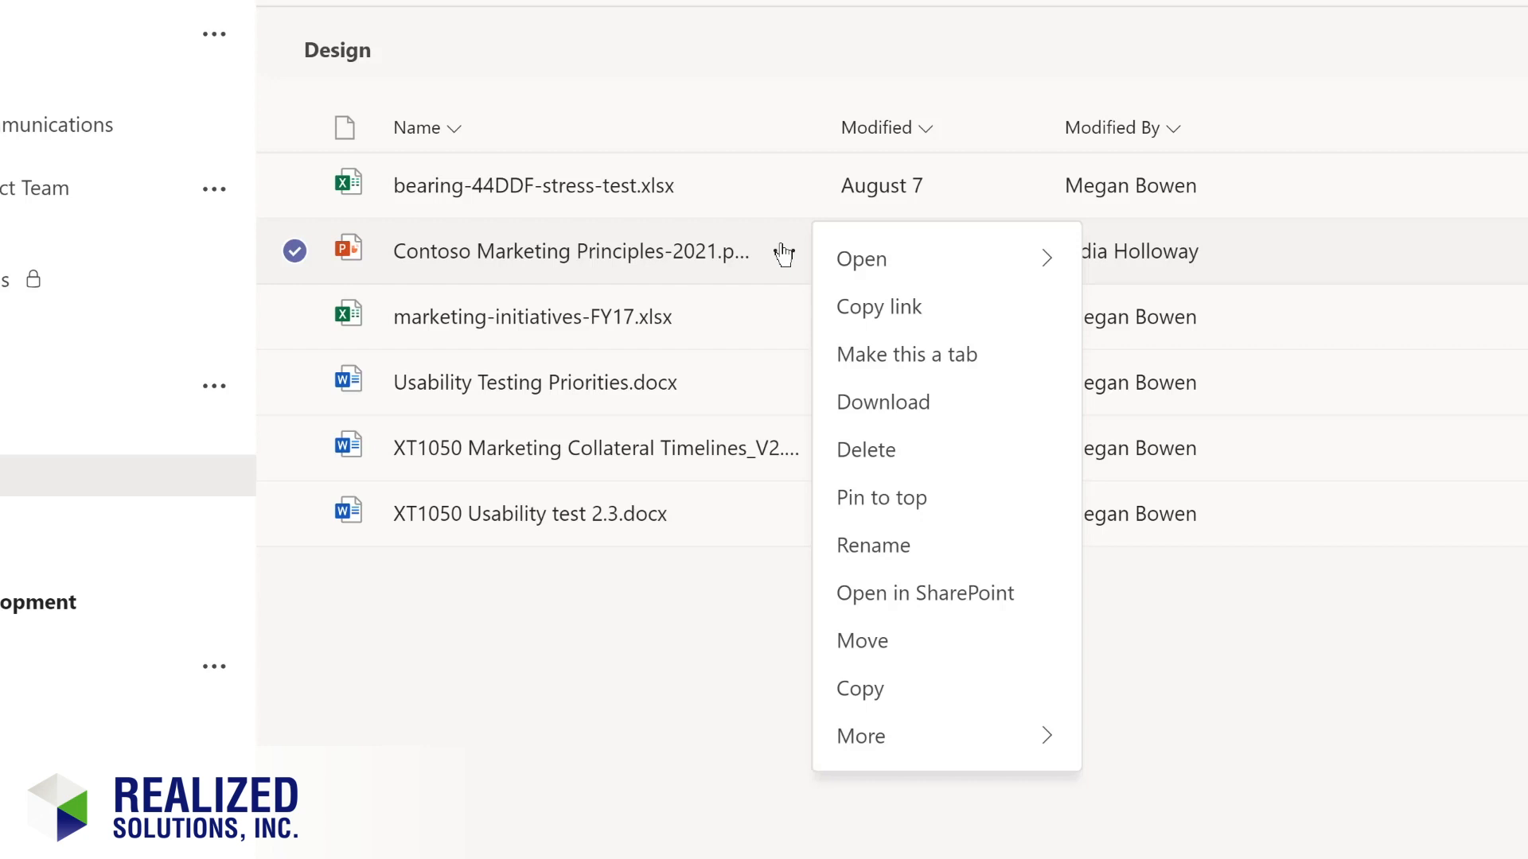
{"action": "left_click", "coordinate": [901, 367]}
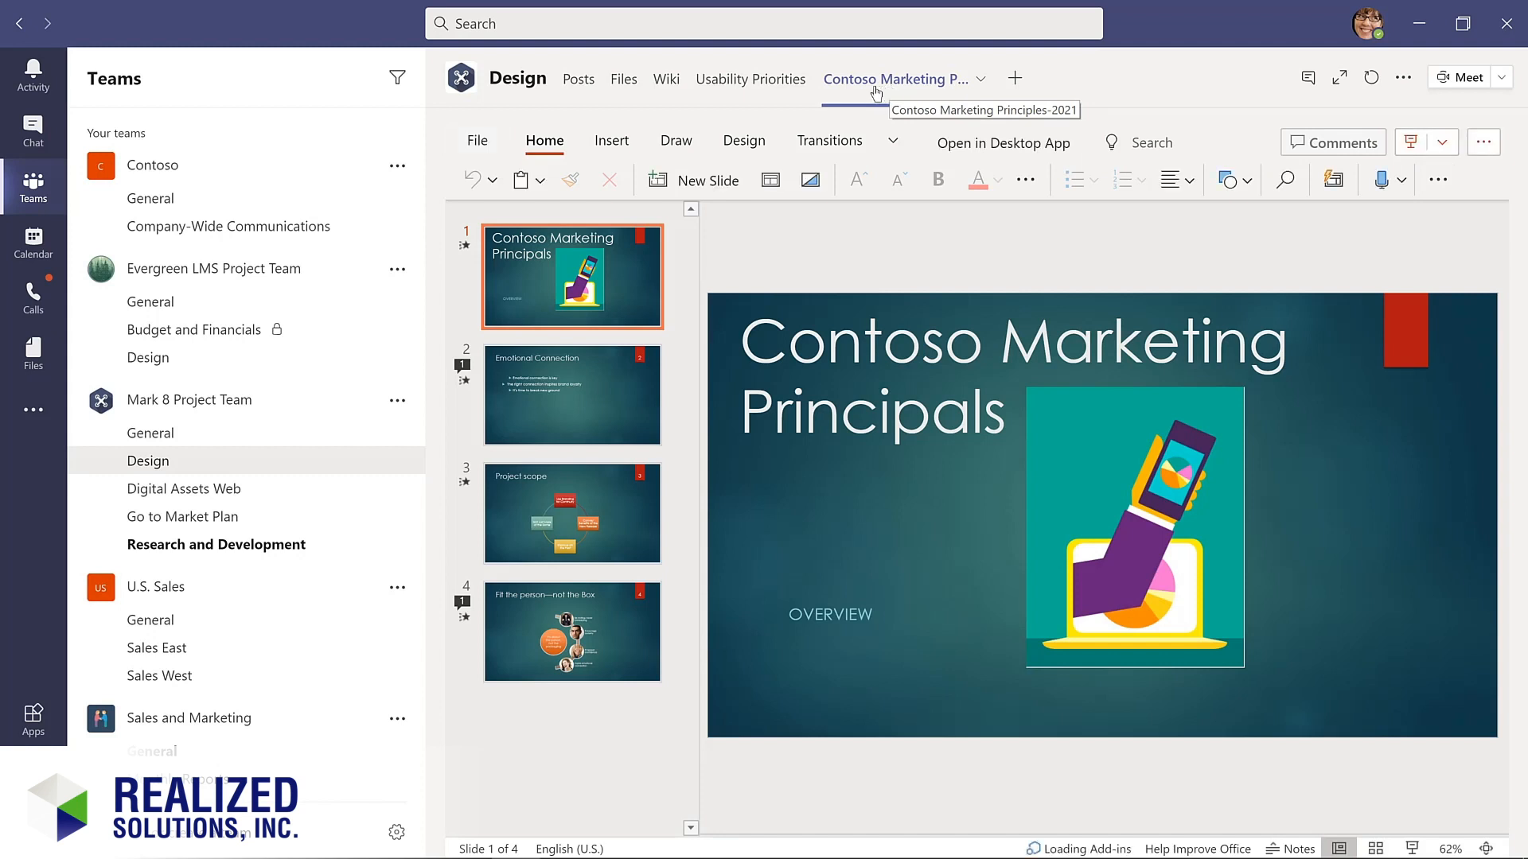
View the Usability Priorities tab, and choose to remove the Contoso Marketing Principles-2021 tab from the Design channel.
{"action": "left_click", "coordinate": [725, 80]}
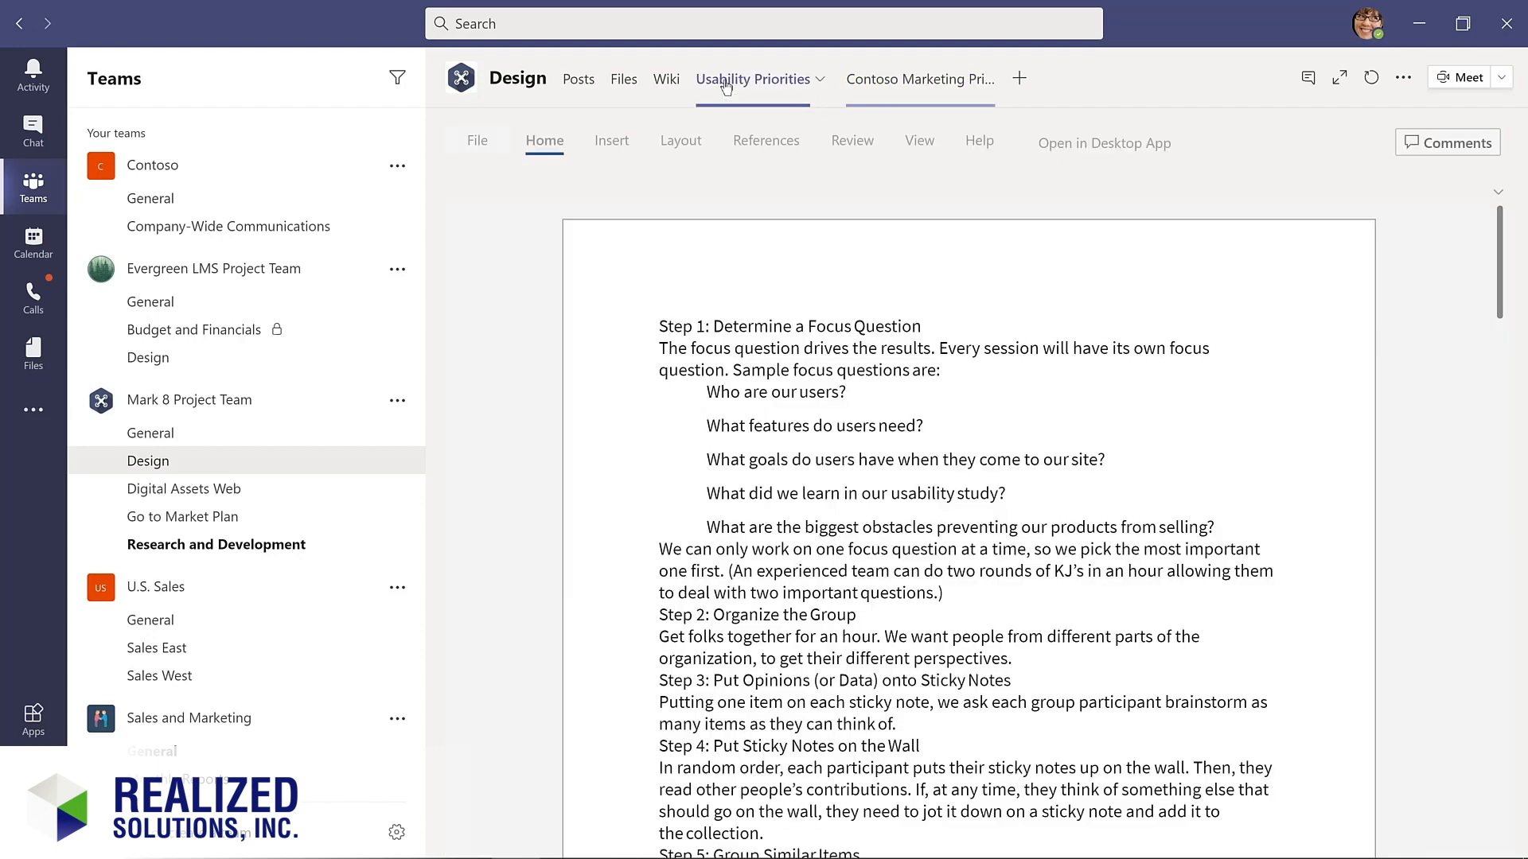
{"action": "left_click", "coordinate": [954, 89]}
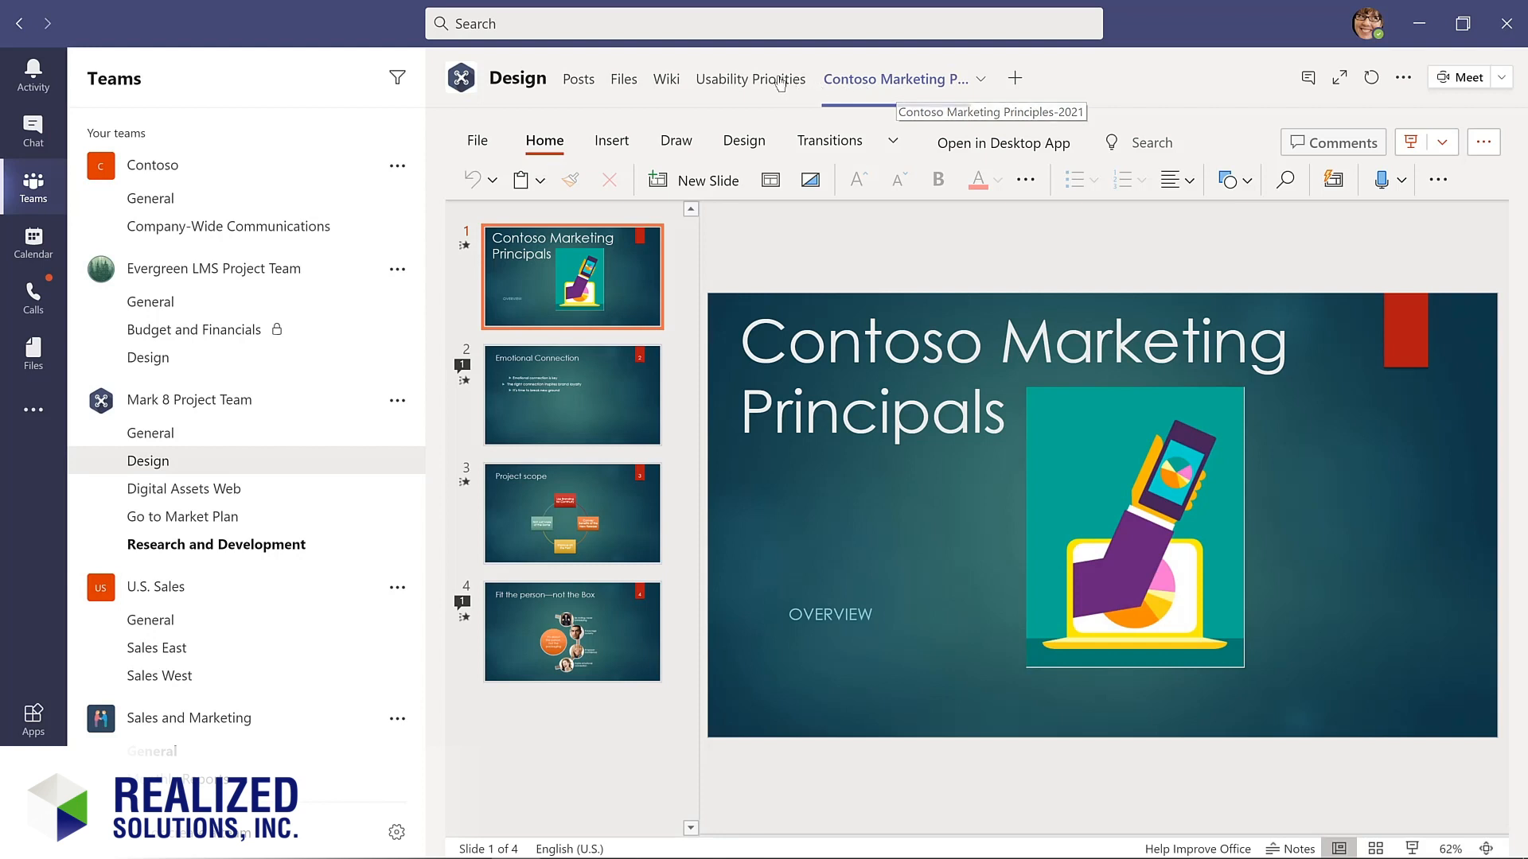
{"action": "left_click", "coordinate": [981, 82]}
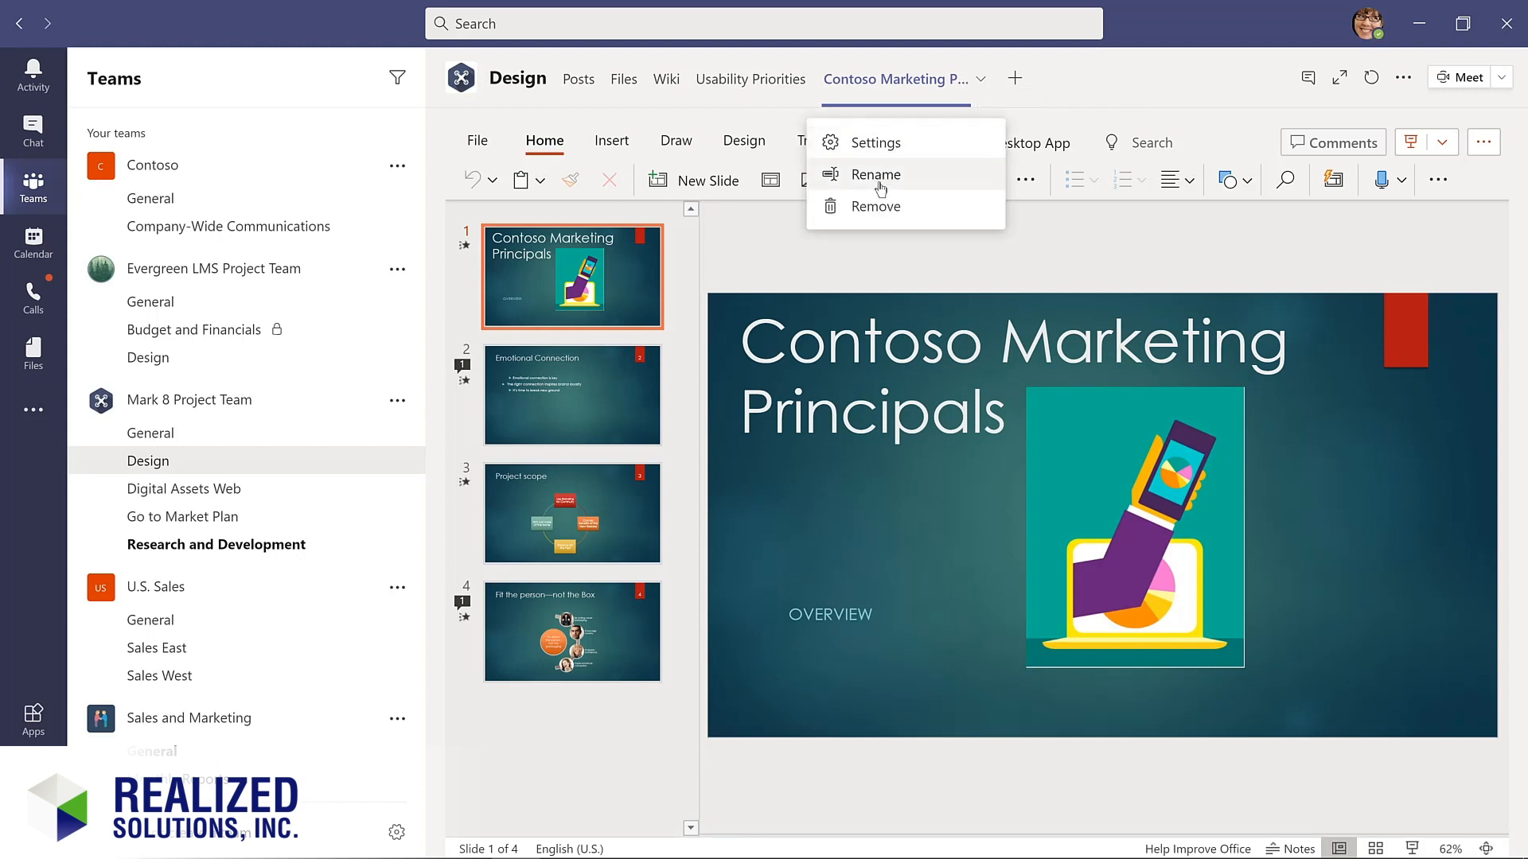
{"action": "left_click", "coordinate": [877, 207]}
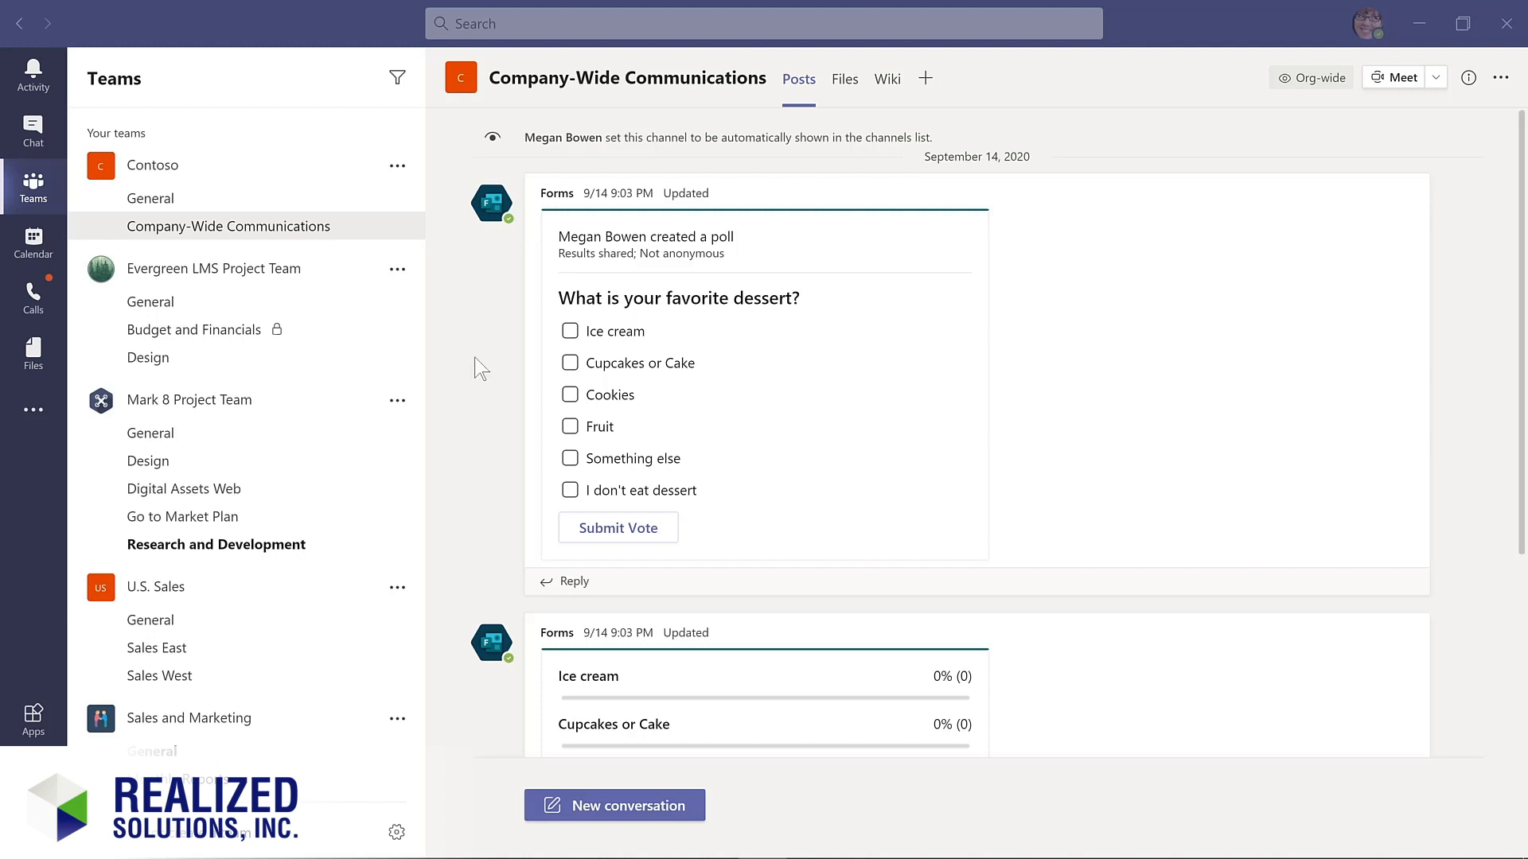
Vote for Ice cream, Cupcakes or Cake, and Cookies in the favorite dessert poll and submit the vote.
{"action": "scroll", "coordinate": [475, 370], "scroll_direction": "down", "scroll_amount": 3}
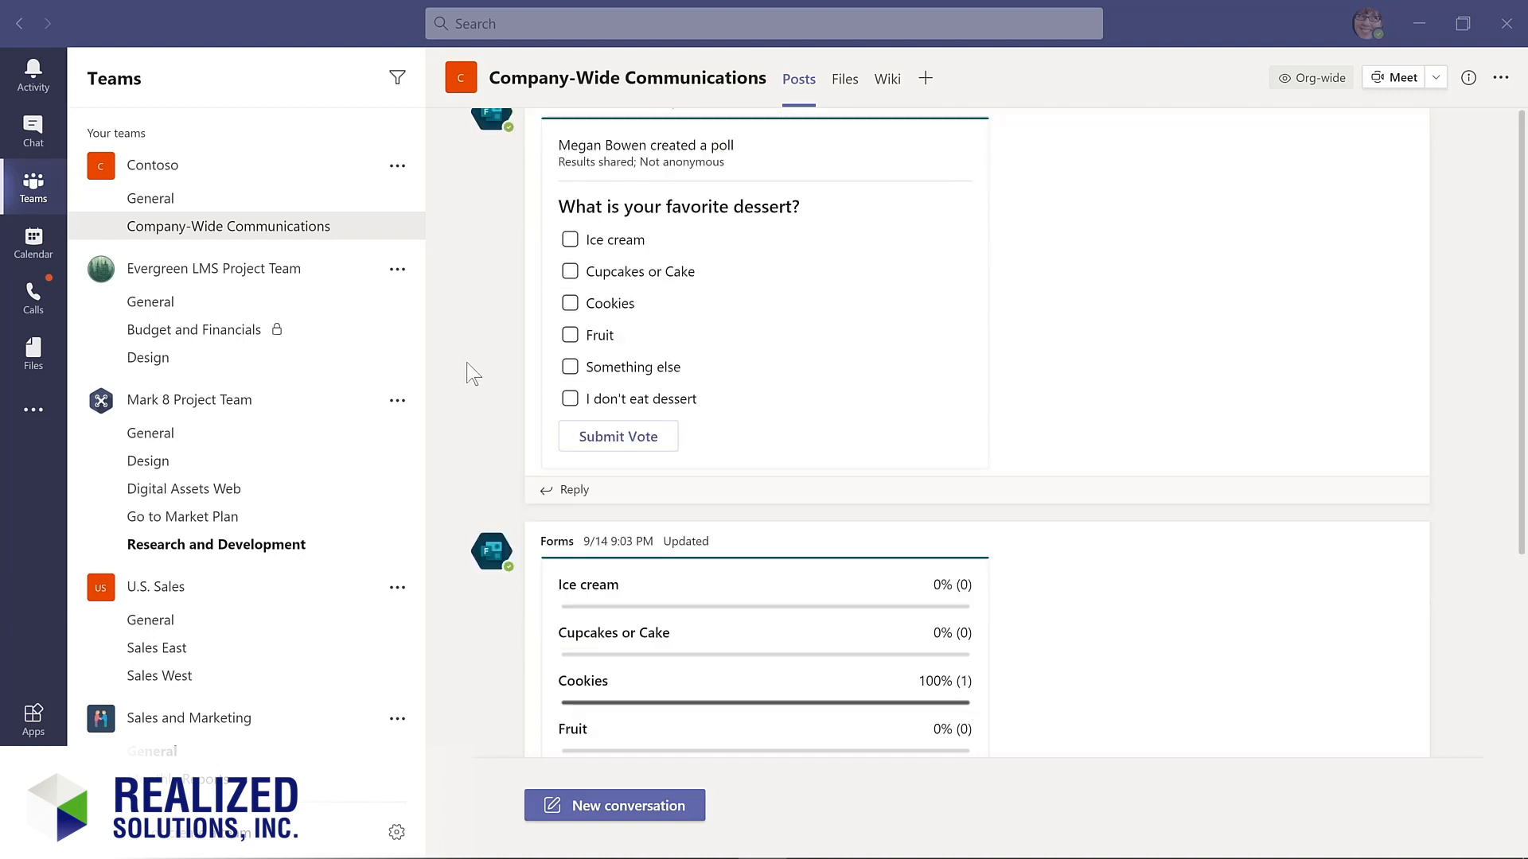
{"action": "scroll", "coordinate": [470, 370], "scroll_direction": "down", "scroll_amount": 2}
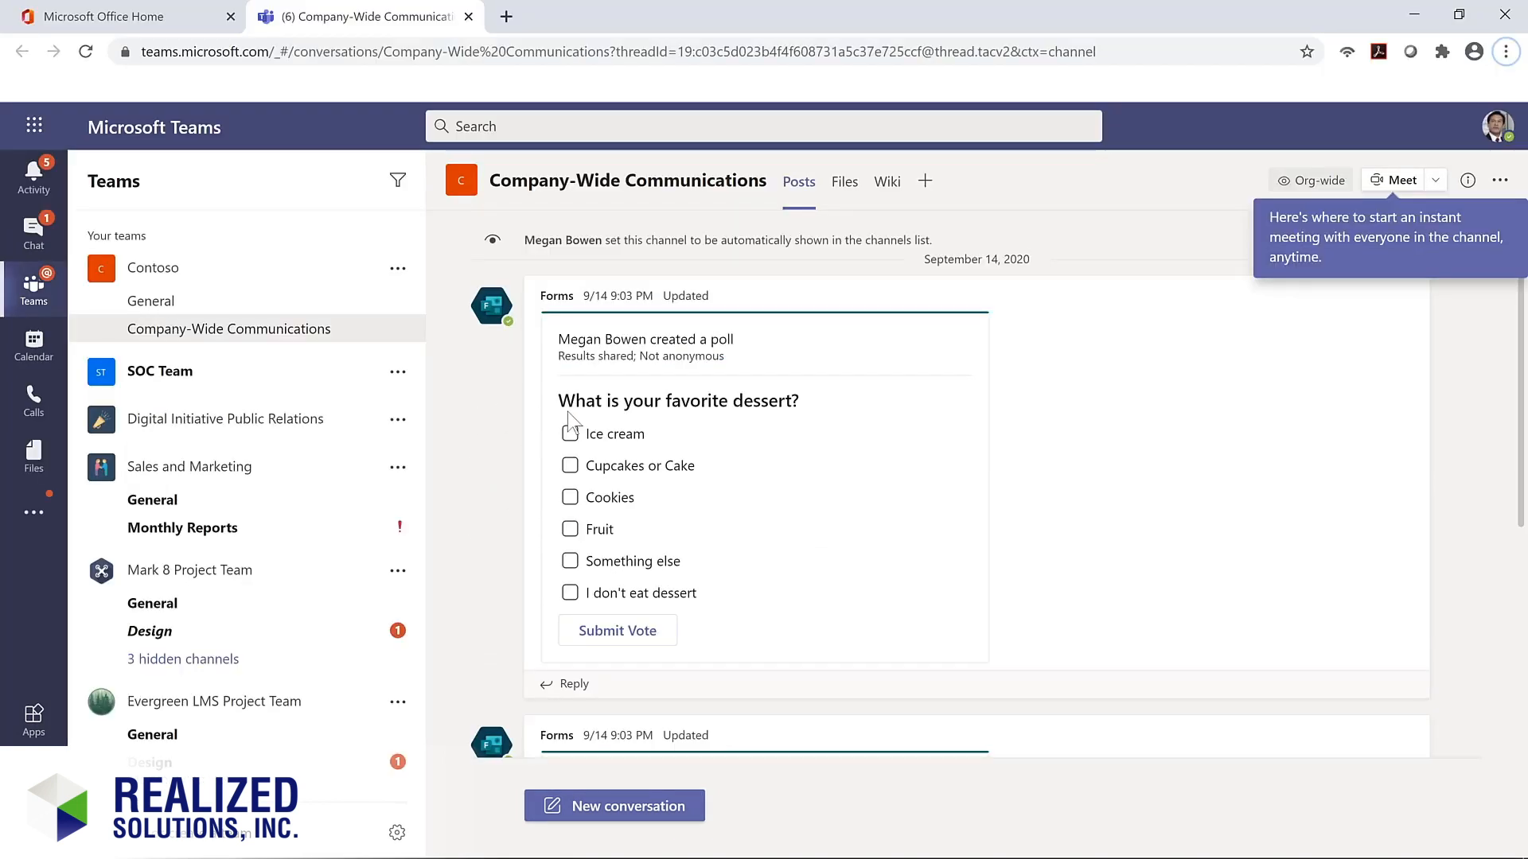
{"action": "left_click", "coordinate": [572, 467]}
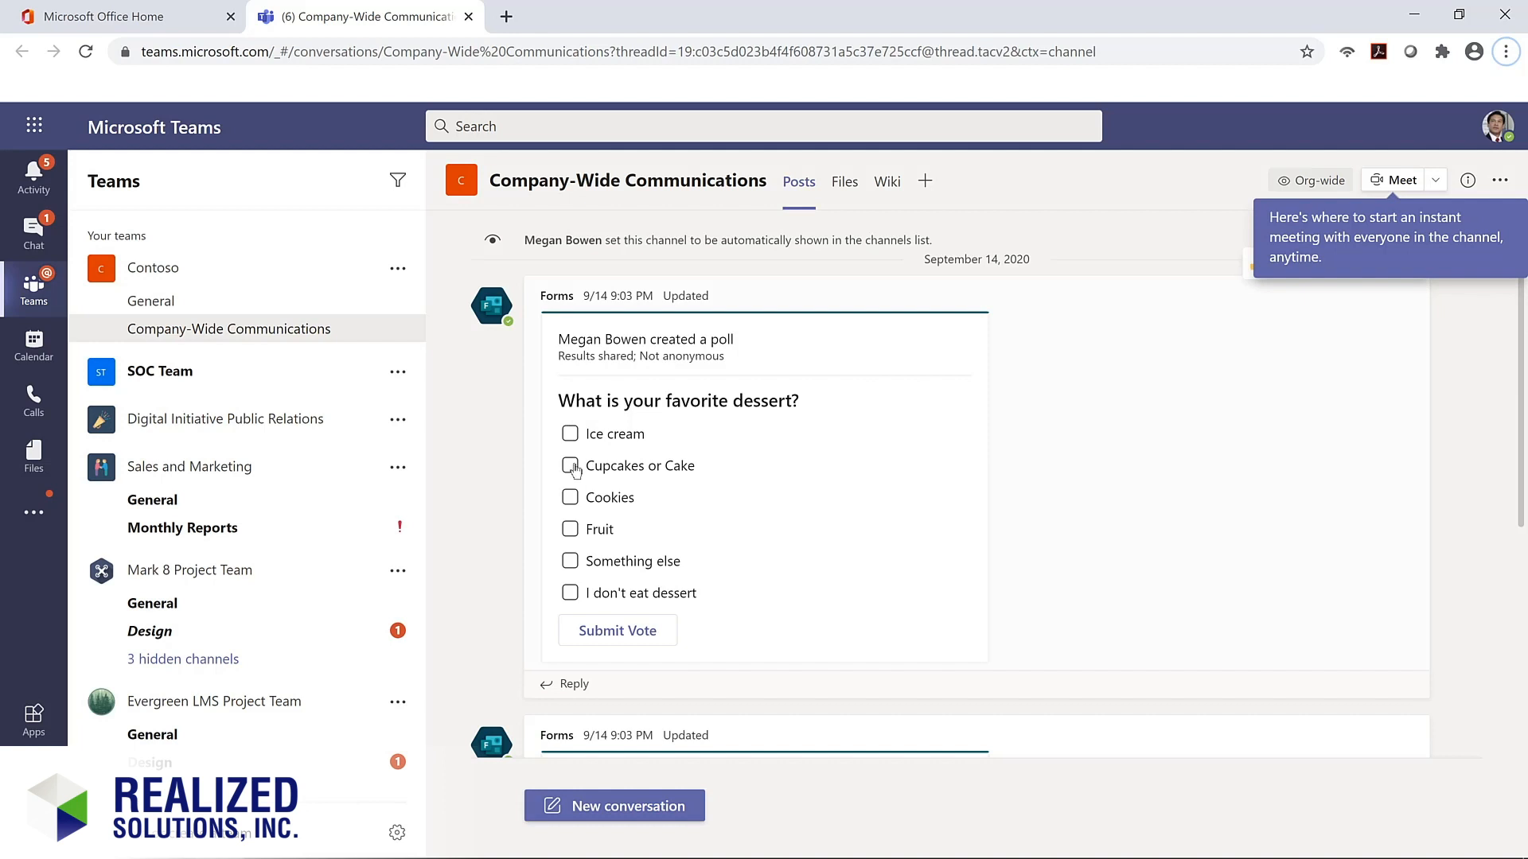
{"action": "left_click", "coordinate": [573, 438]}
{"action": "left_click", "coordinate": [571, 498]}
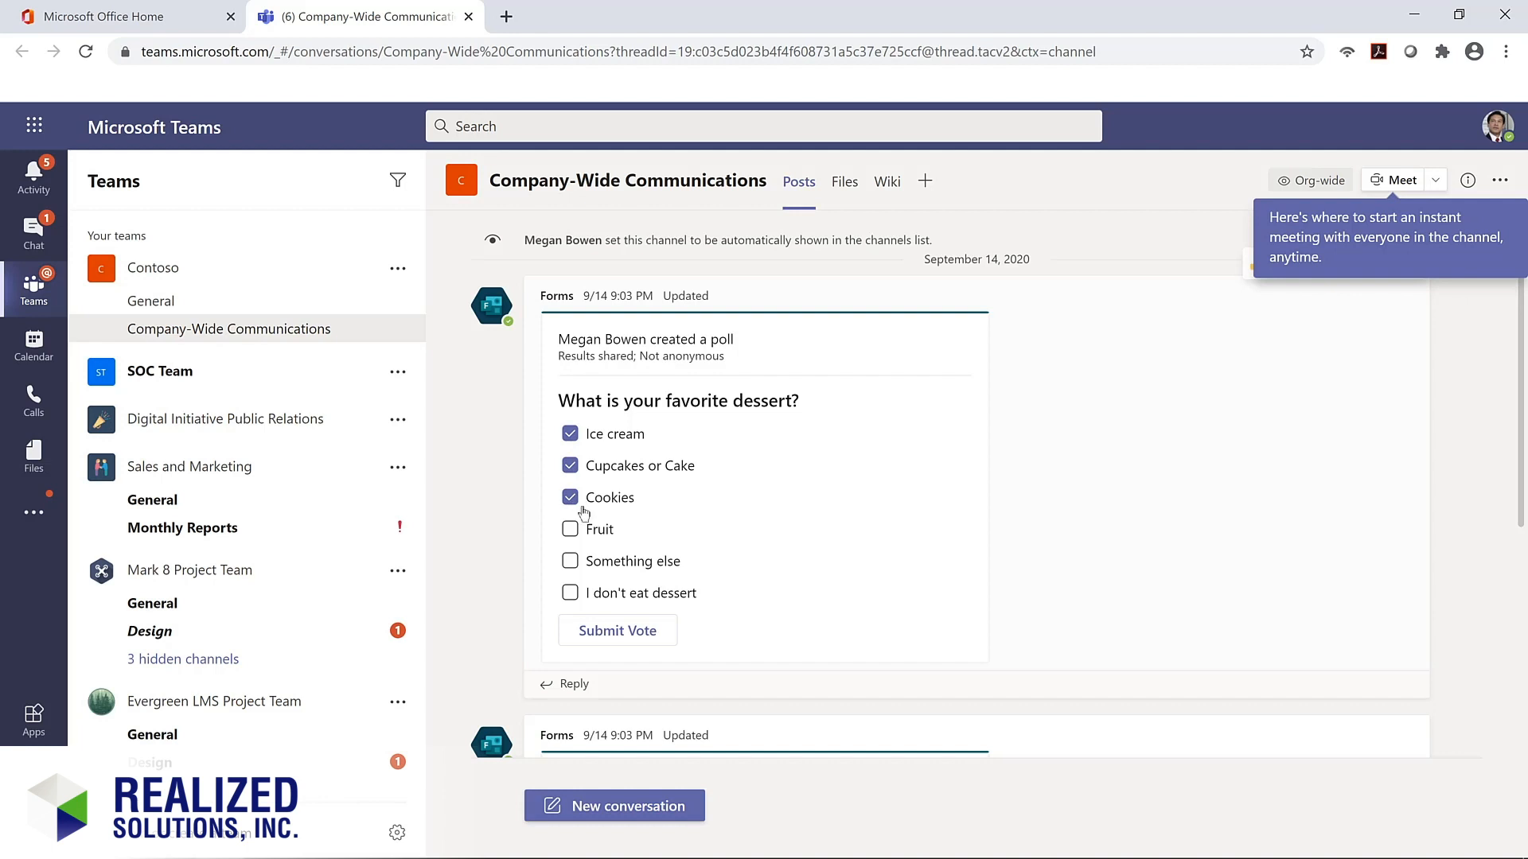
{"action": "left_click", "coordinate": [622, 635]}
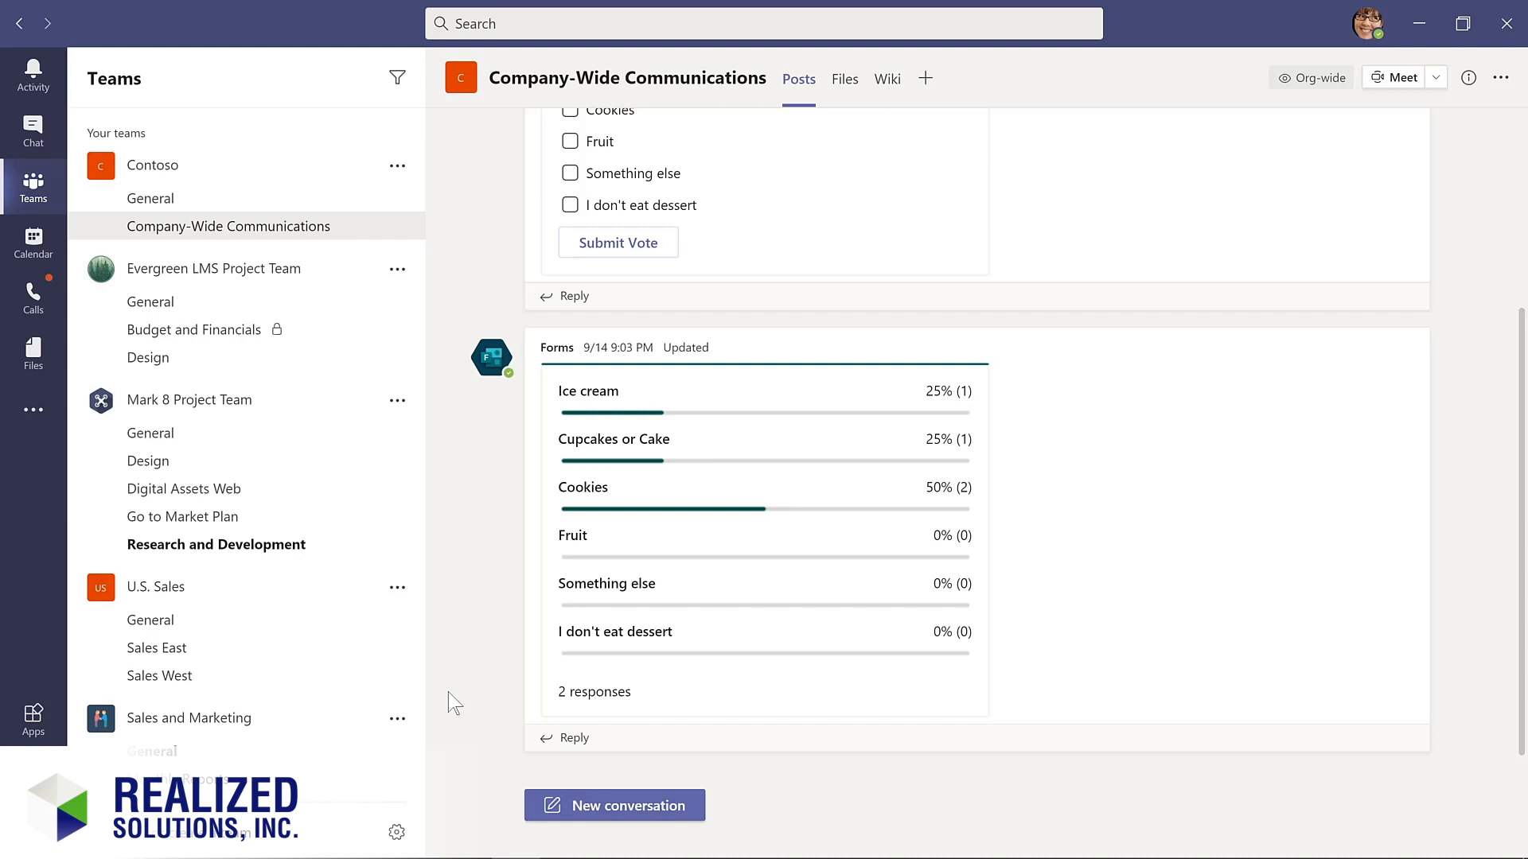
Create a Forms poll in the Company-Wide Communications channel with the question "How much do you like Microsoft Teams?".
{"action": "left_click", "coordinate": [621, 805]}
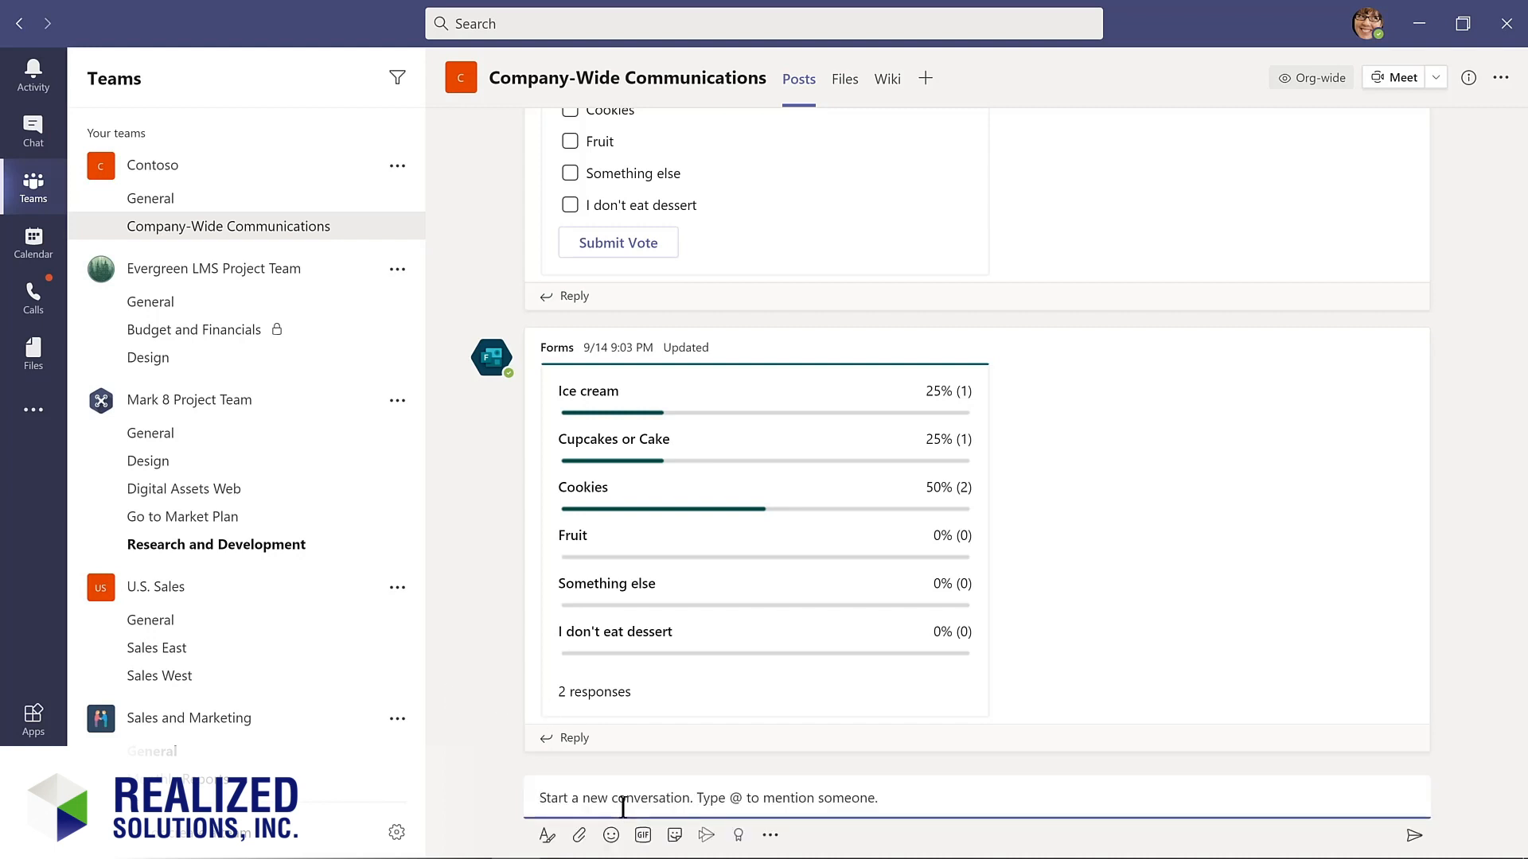
{"action": "left_click", "coordinate": [769, 836]}
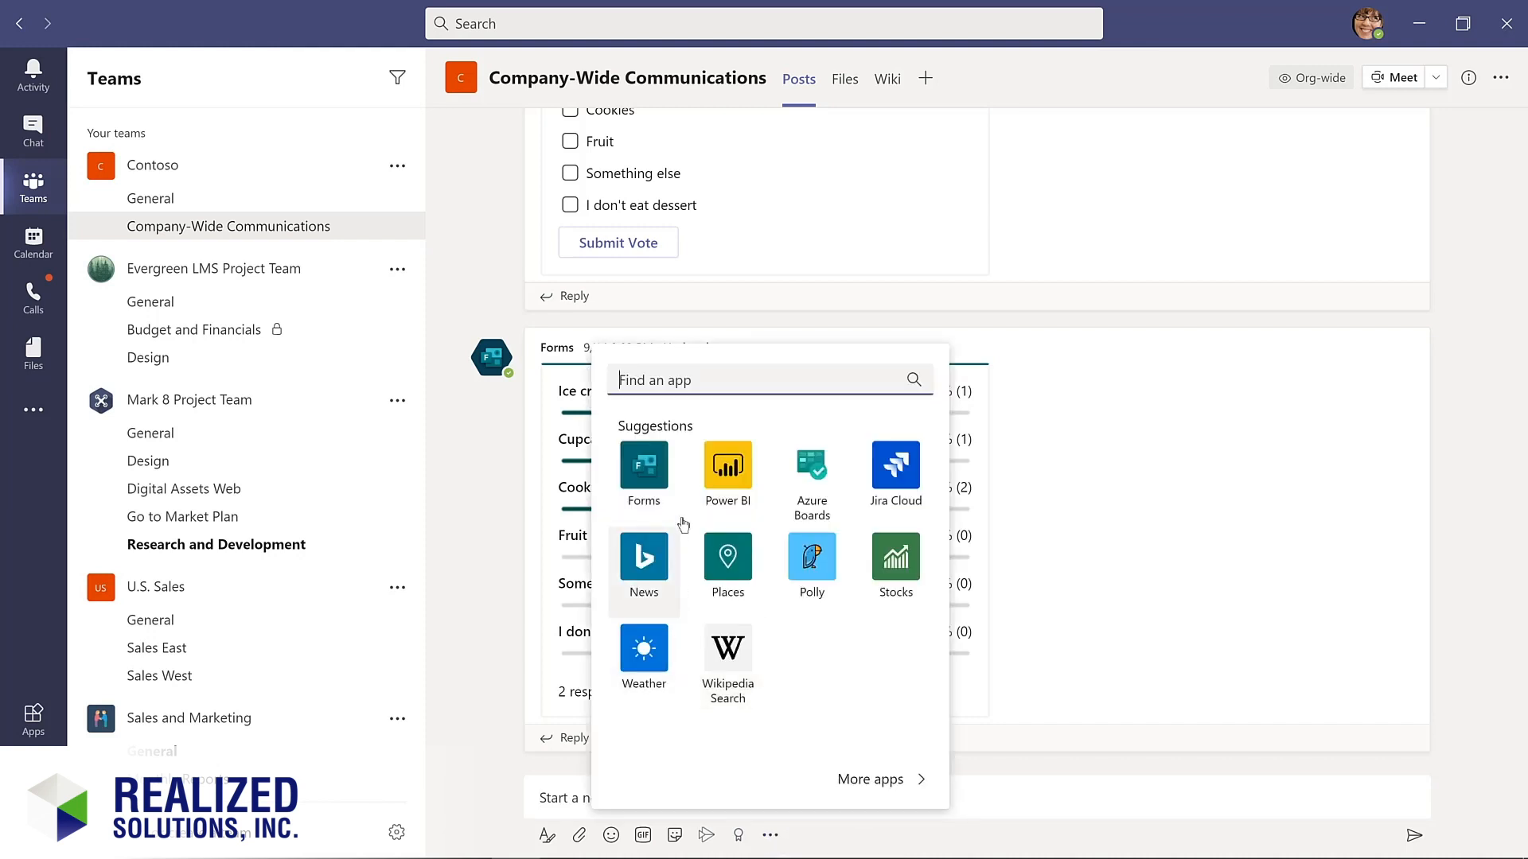
{"action": "left_click", "coordinate": [646, 469]}
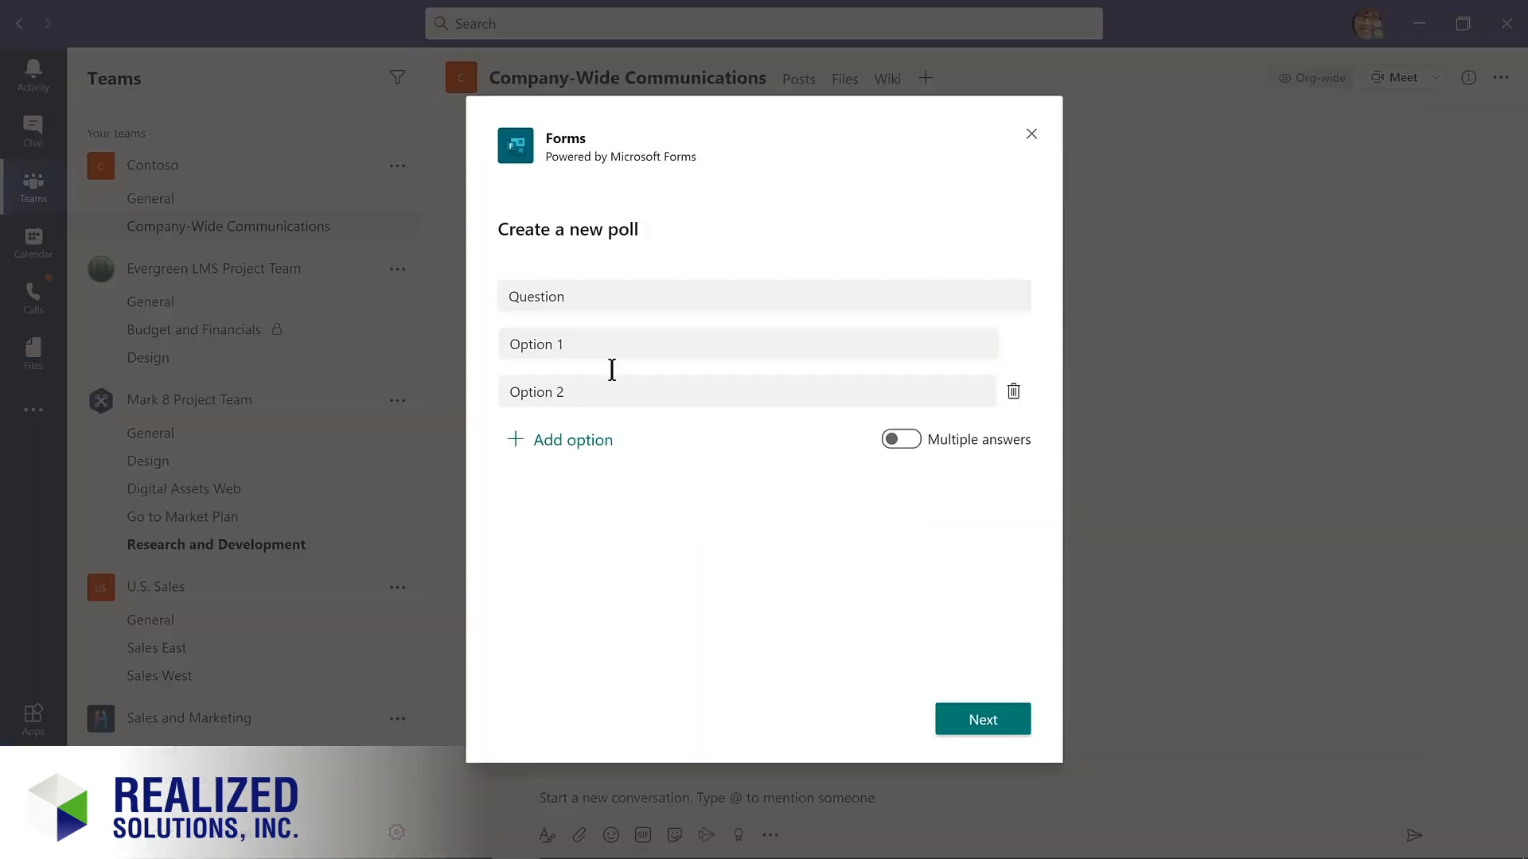
{"action": "left_click", "coordinate": [584, 295]}
{"action": "type", "text": "Ho"}
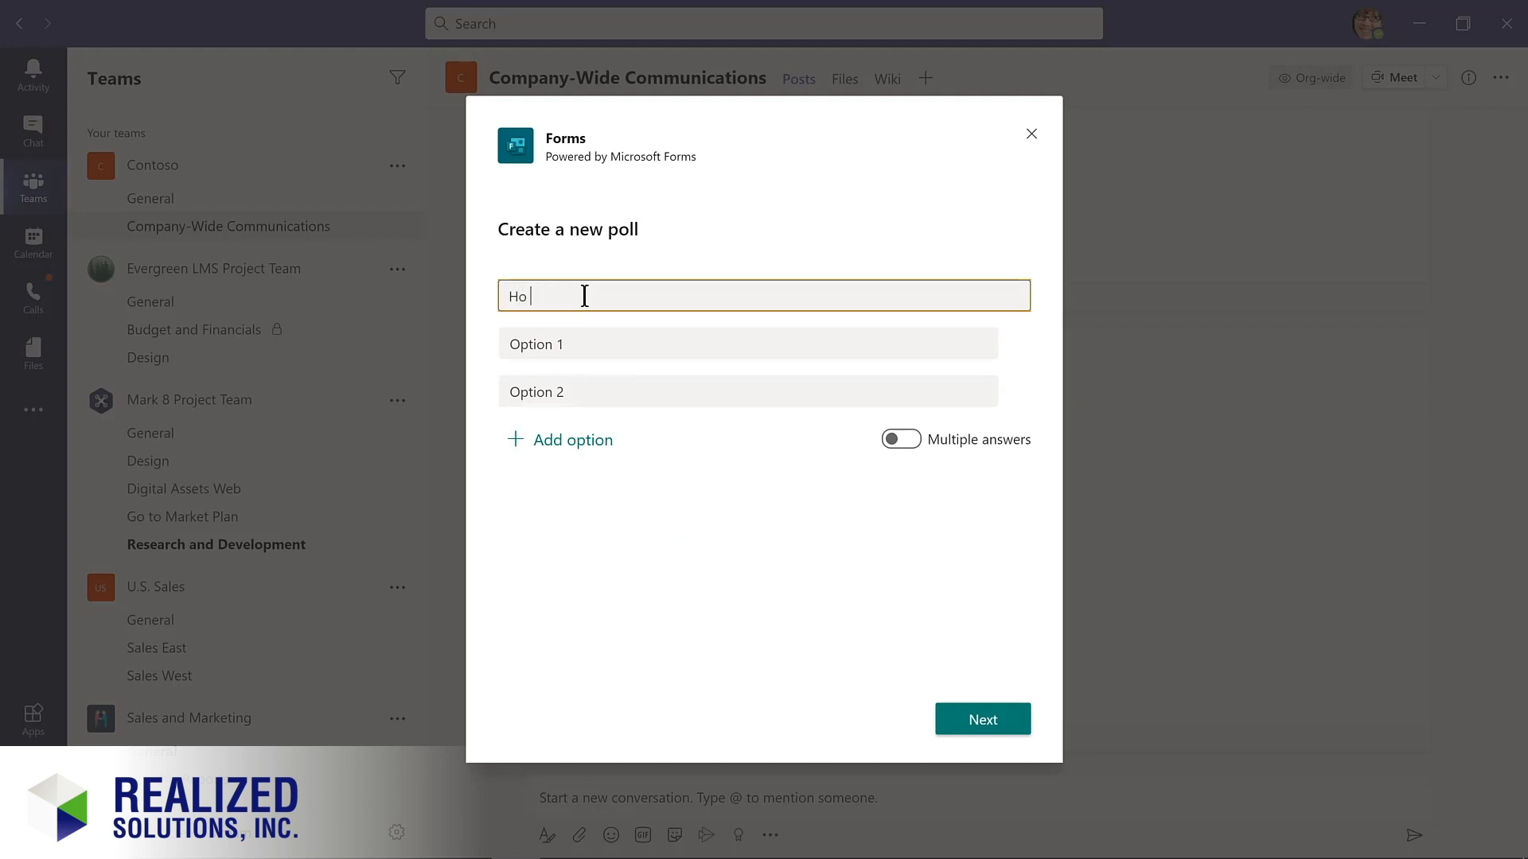
{"action": "type", "text": "w much do you like Microsoft Teams?"}
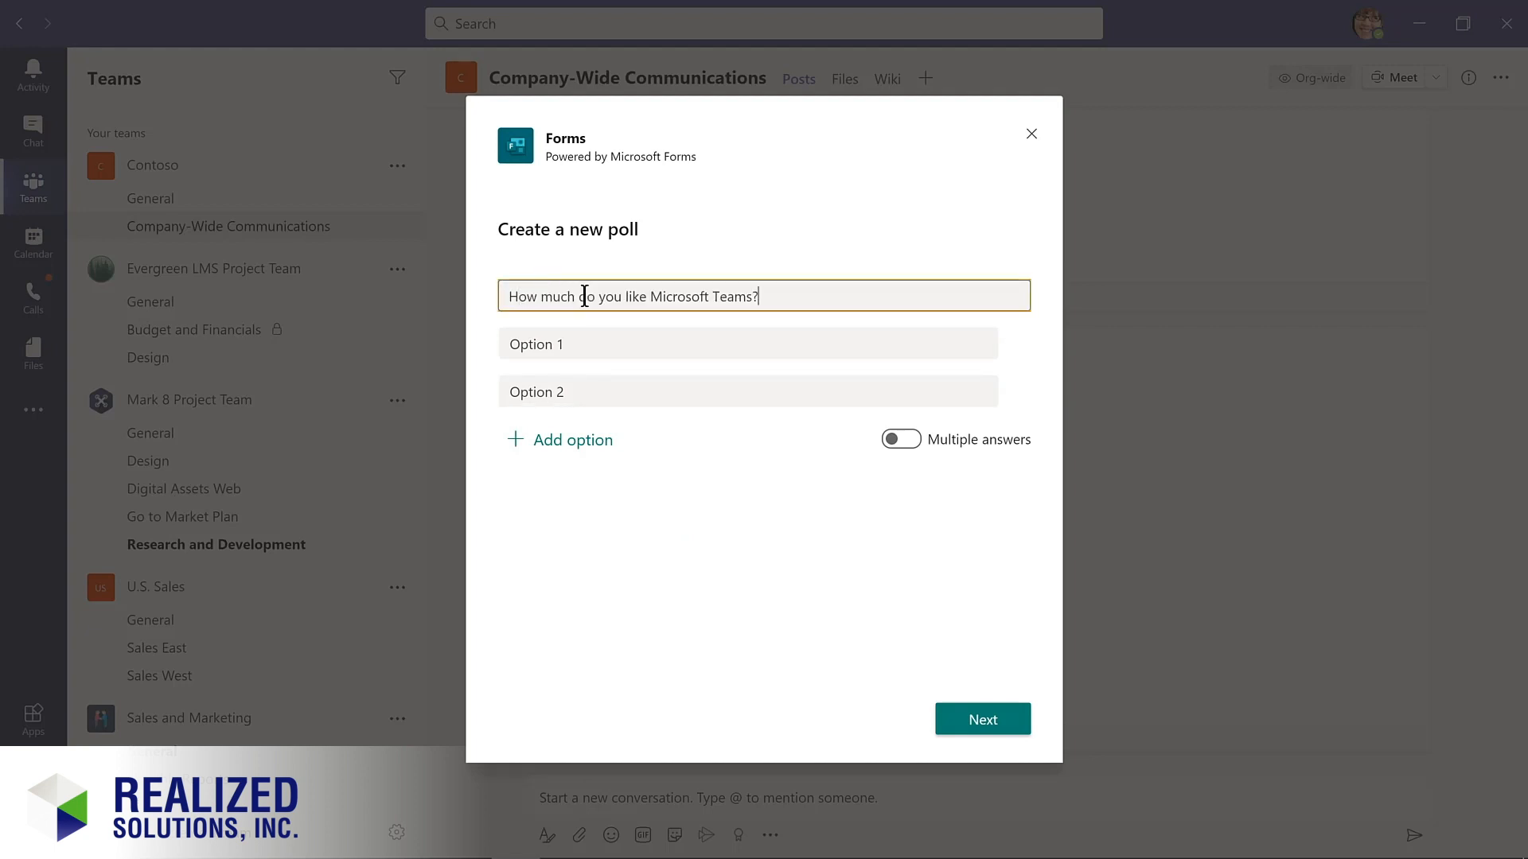
Give the poll the answer options "Teams is amazing!" and "Such a big time saver!", and send it to the channel.
{"action": "key", "text": "Tab"}
{"action": "type", "text": "Teams is amazing!"}
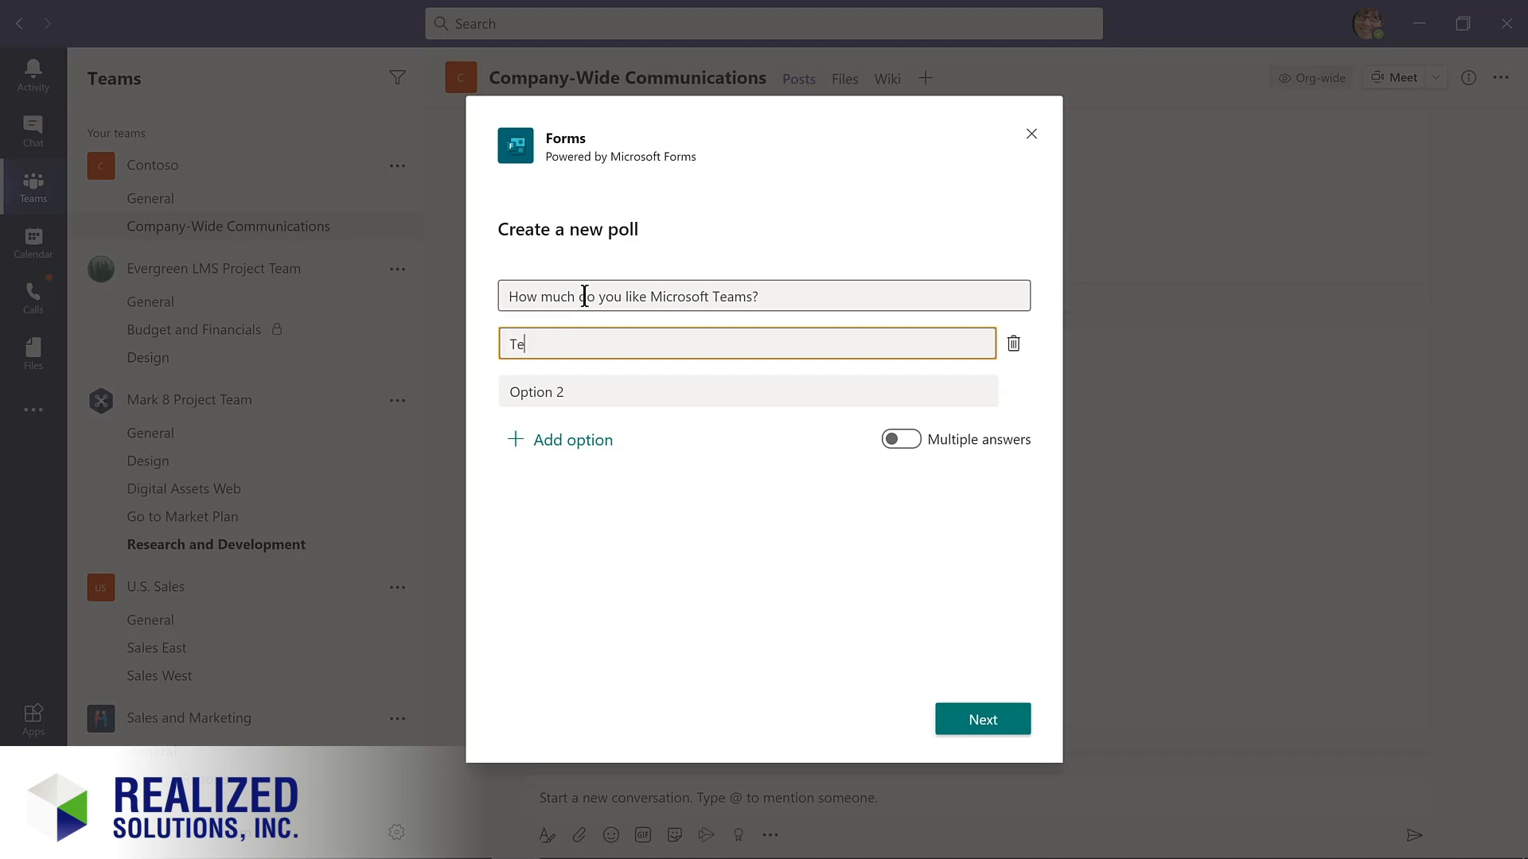
{"action": "key", "text": "Tab"}
{"action": "key", "text": "Tab"}
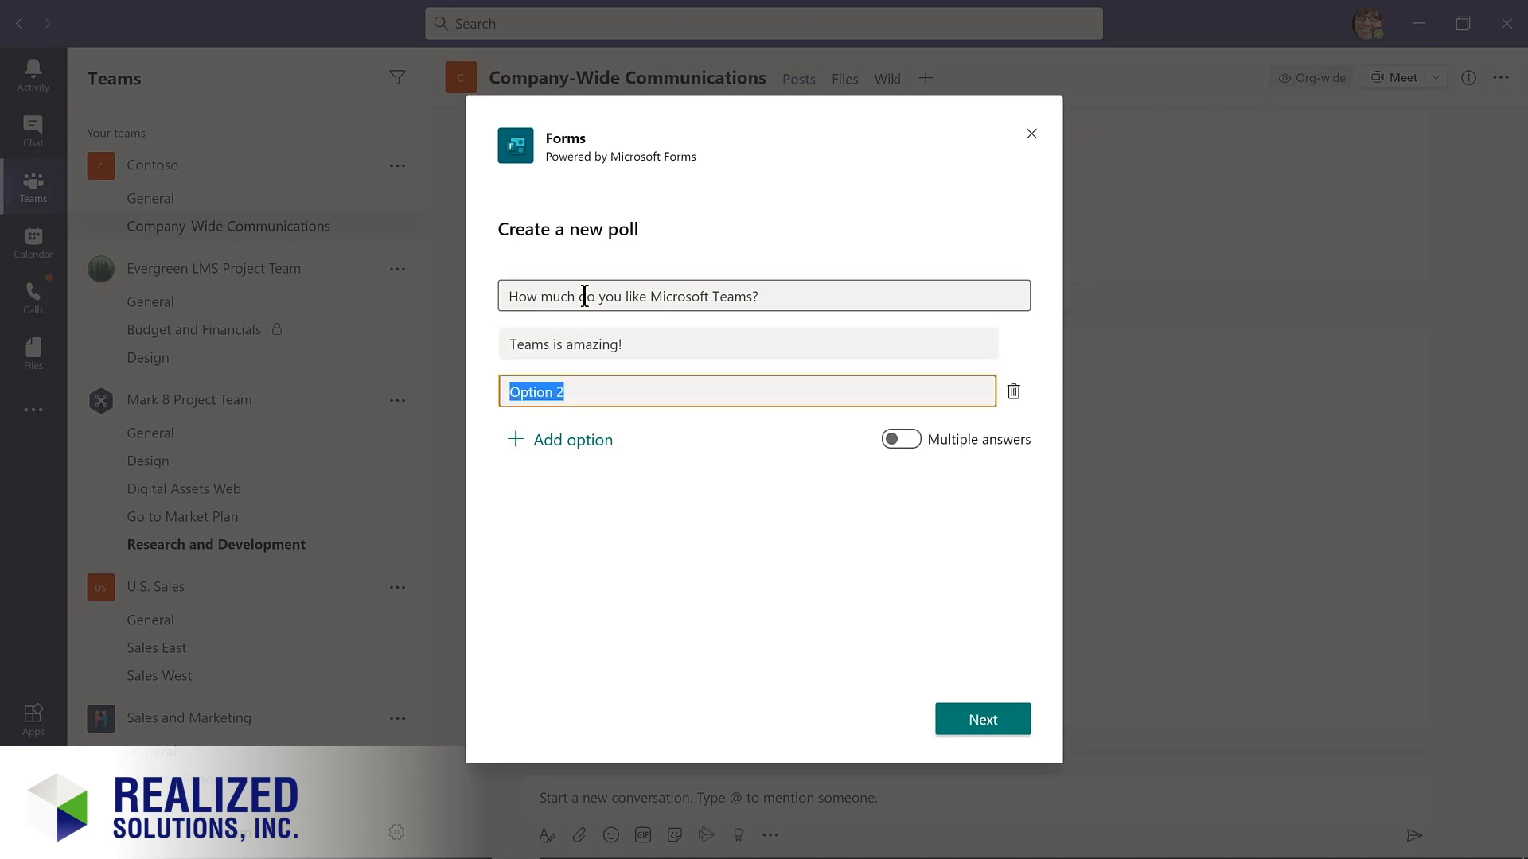
{"action": "type", "text": "Such a big time saver!"}
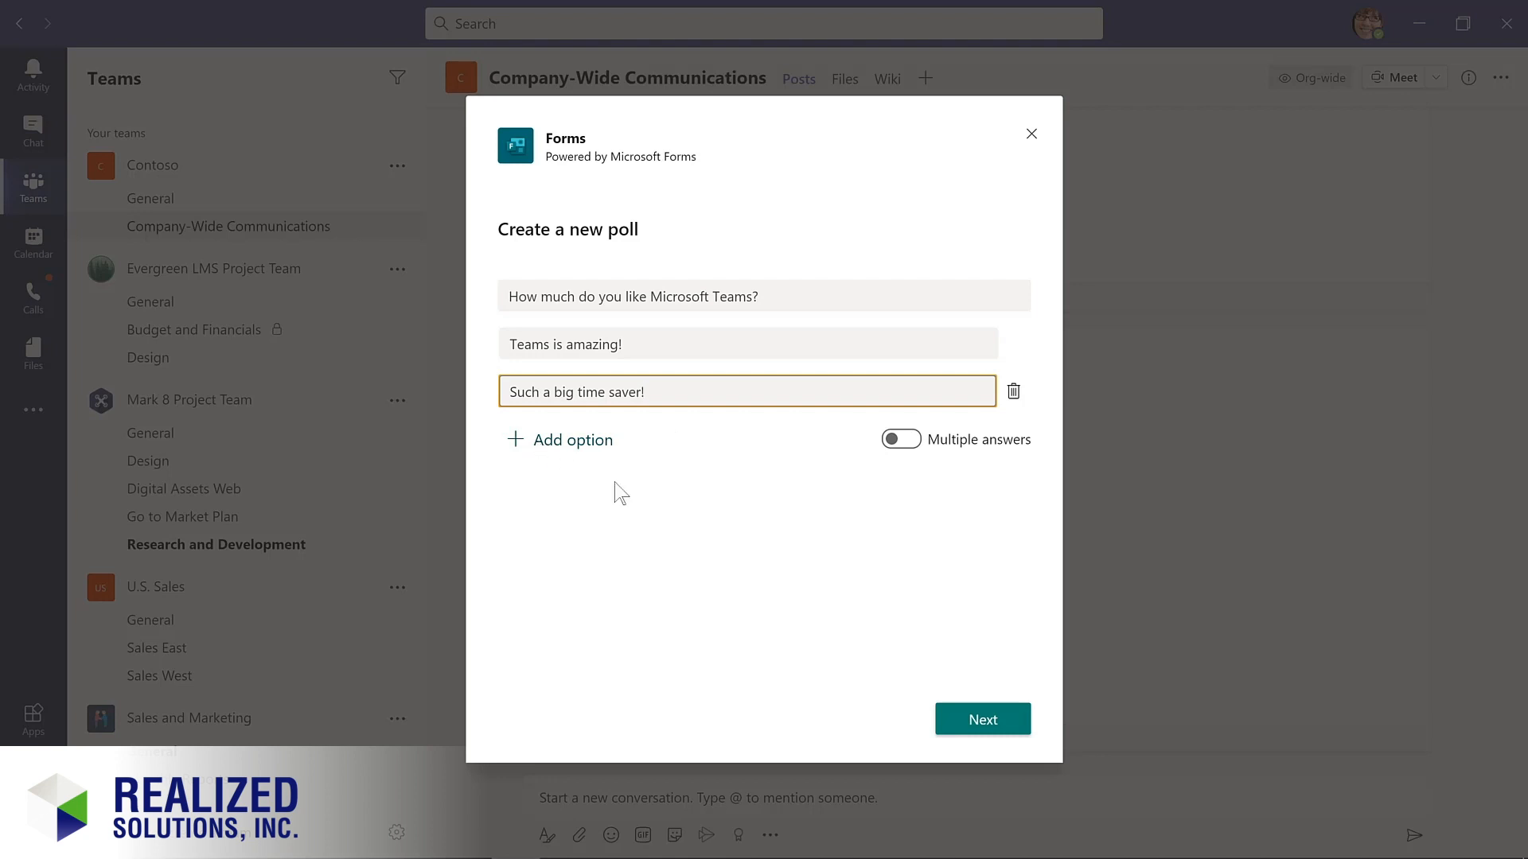
{"action": "left_click", "coordinate": [966, 718]}
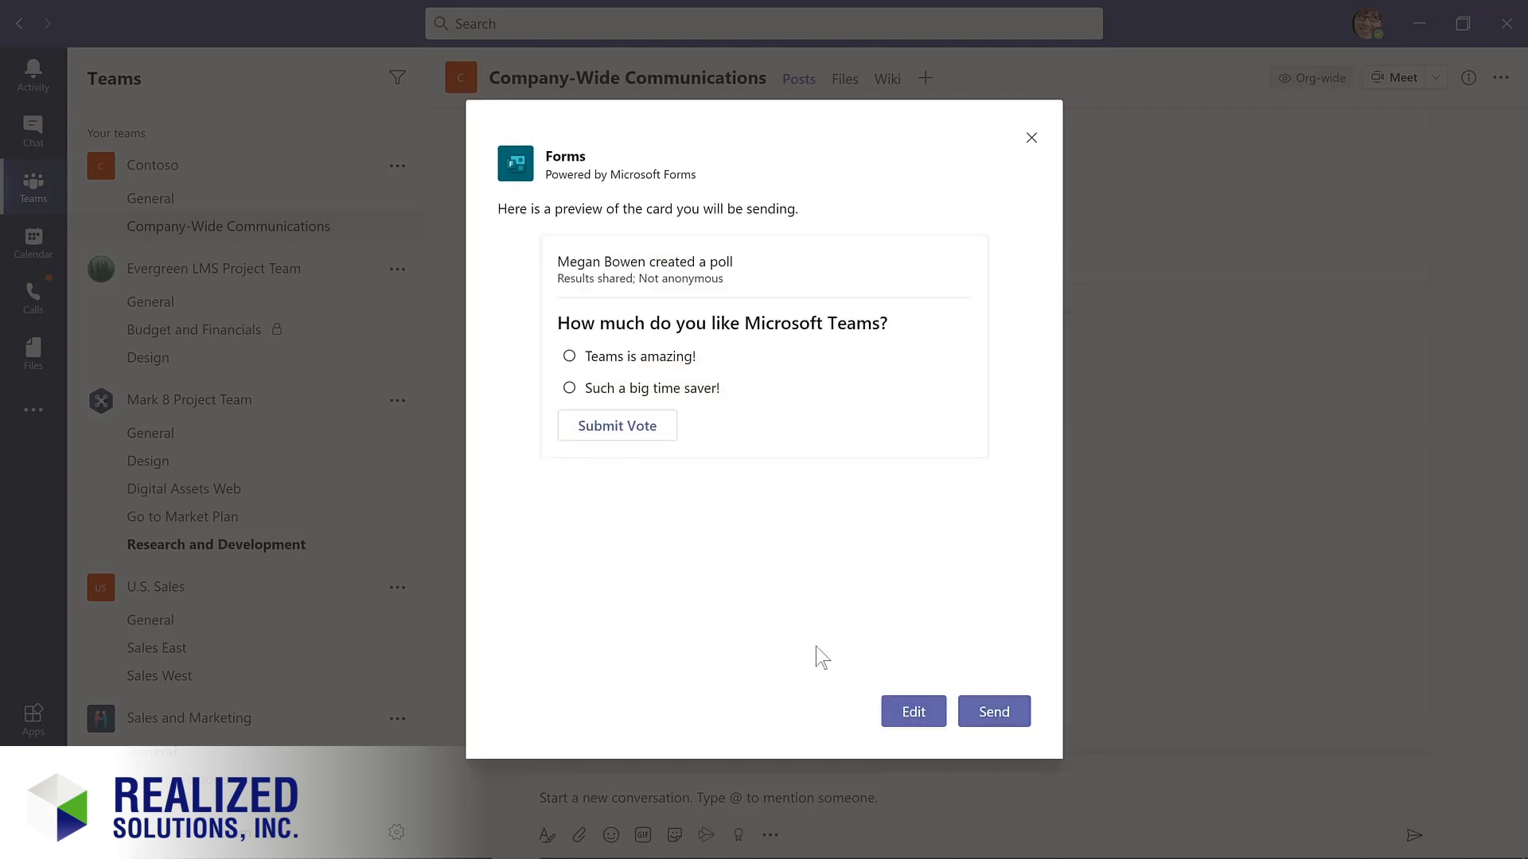
{"action": "left_click", "coordinate": [996, 720]}
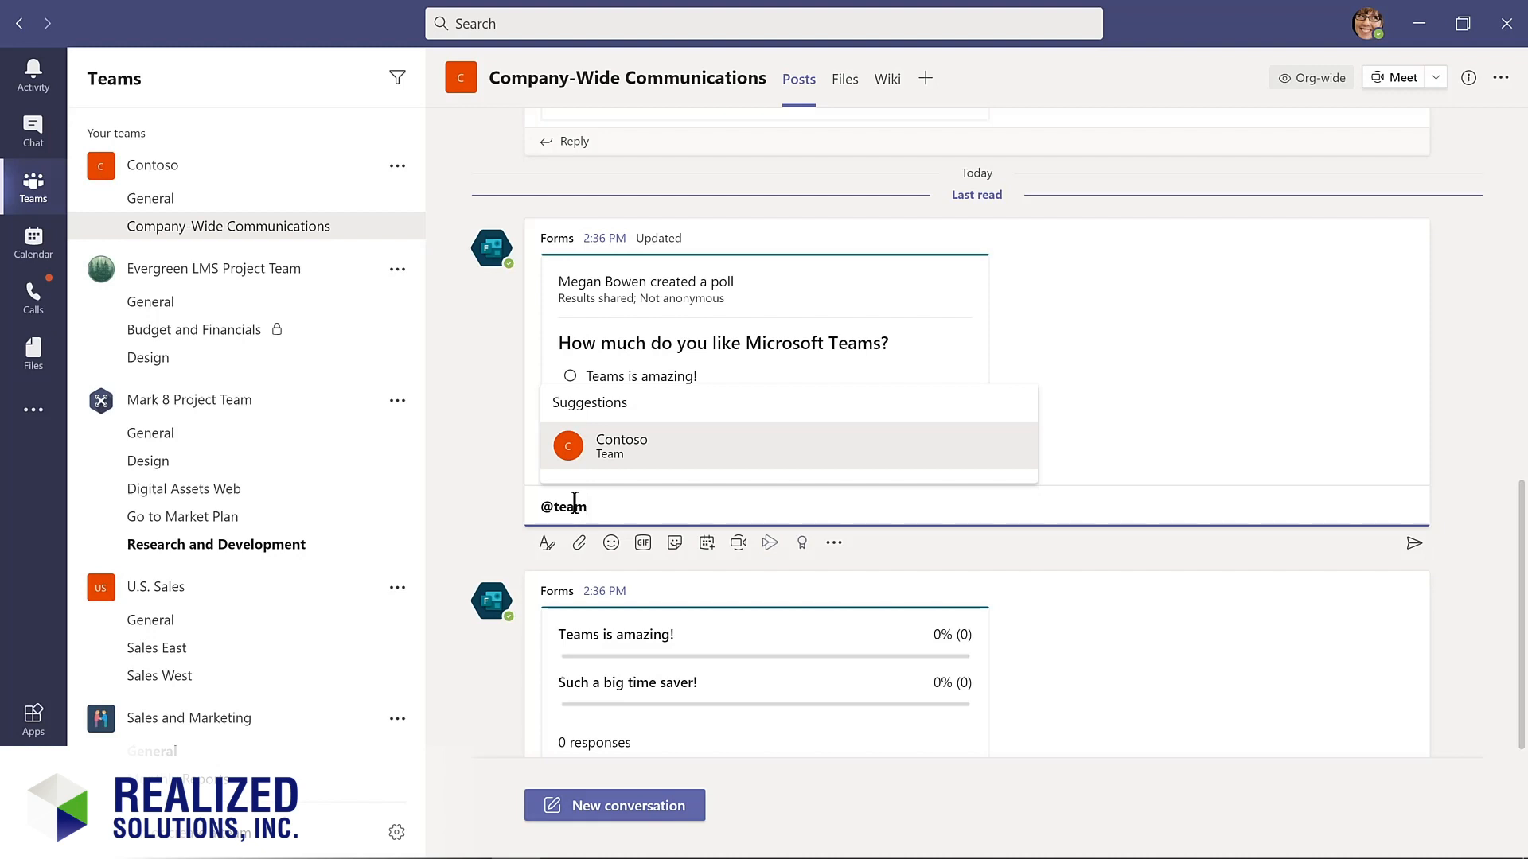
Reply to the new poll, mentioning the Contoso team with "Please complete this poll by Friday!".
{"action": "key", "text": "Return"}
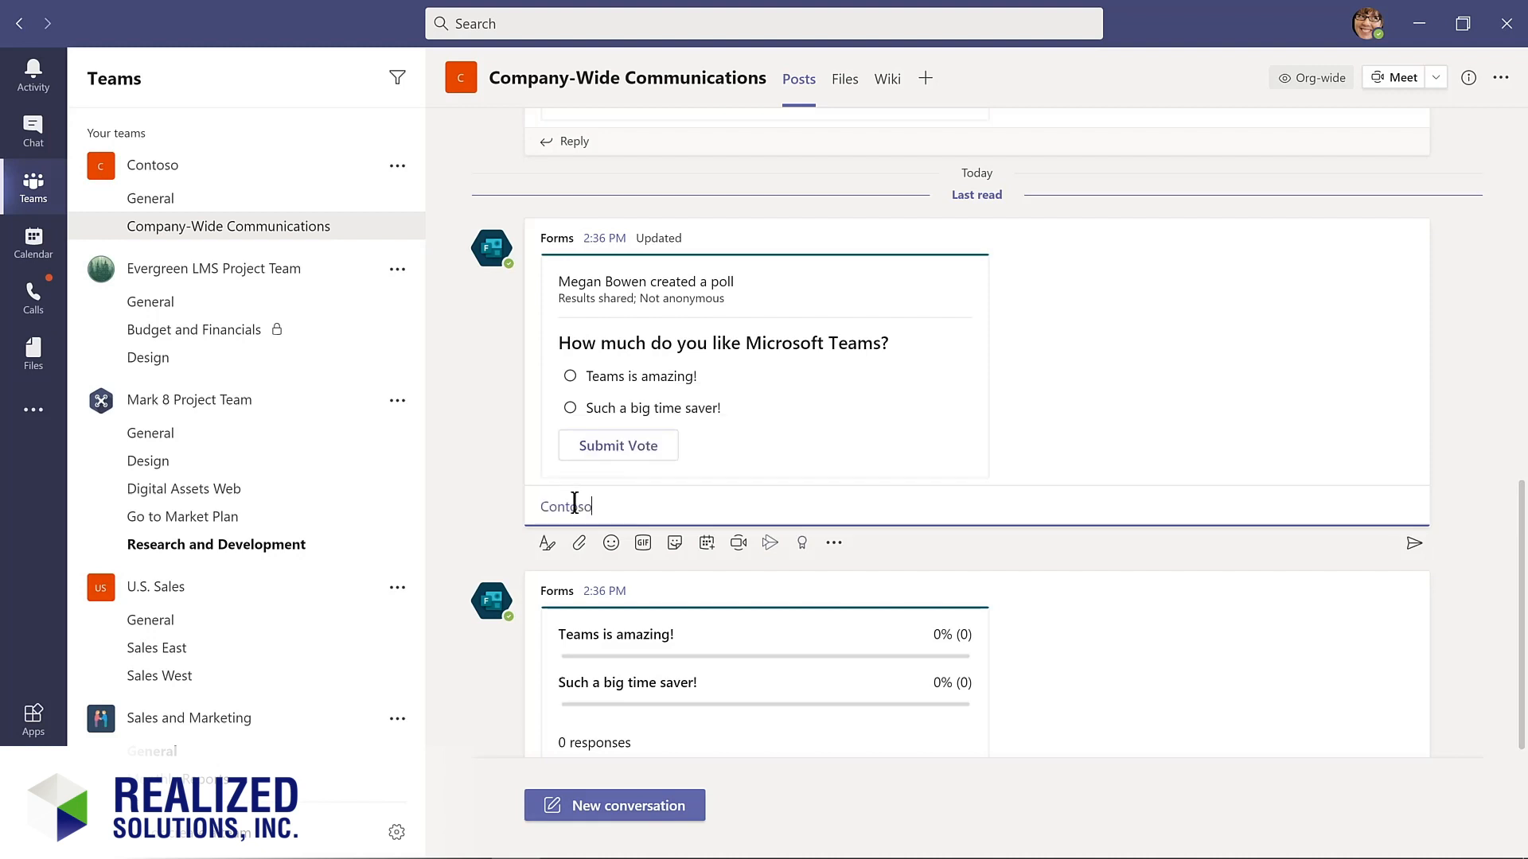
{"action": "type", "text": "Please complete this poll by Friday!"}
{"action": "key", "text": "Return"}
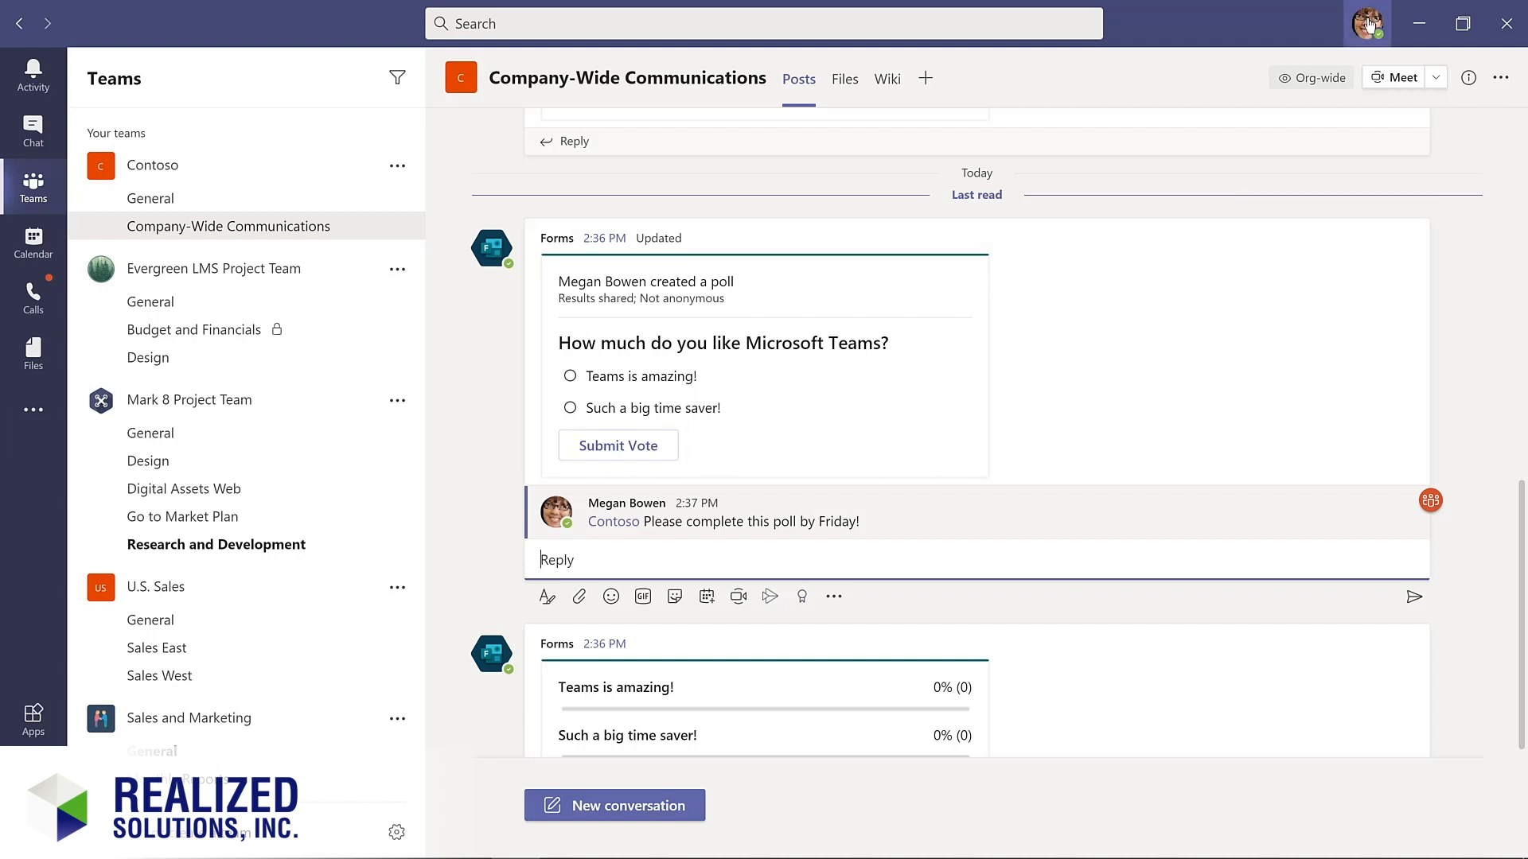
Switch the application theme to Dark in the general settings and close the settings.
{"action": "left_click", "coordinate": [1369, 27]}
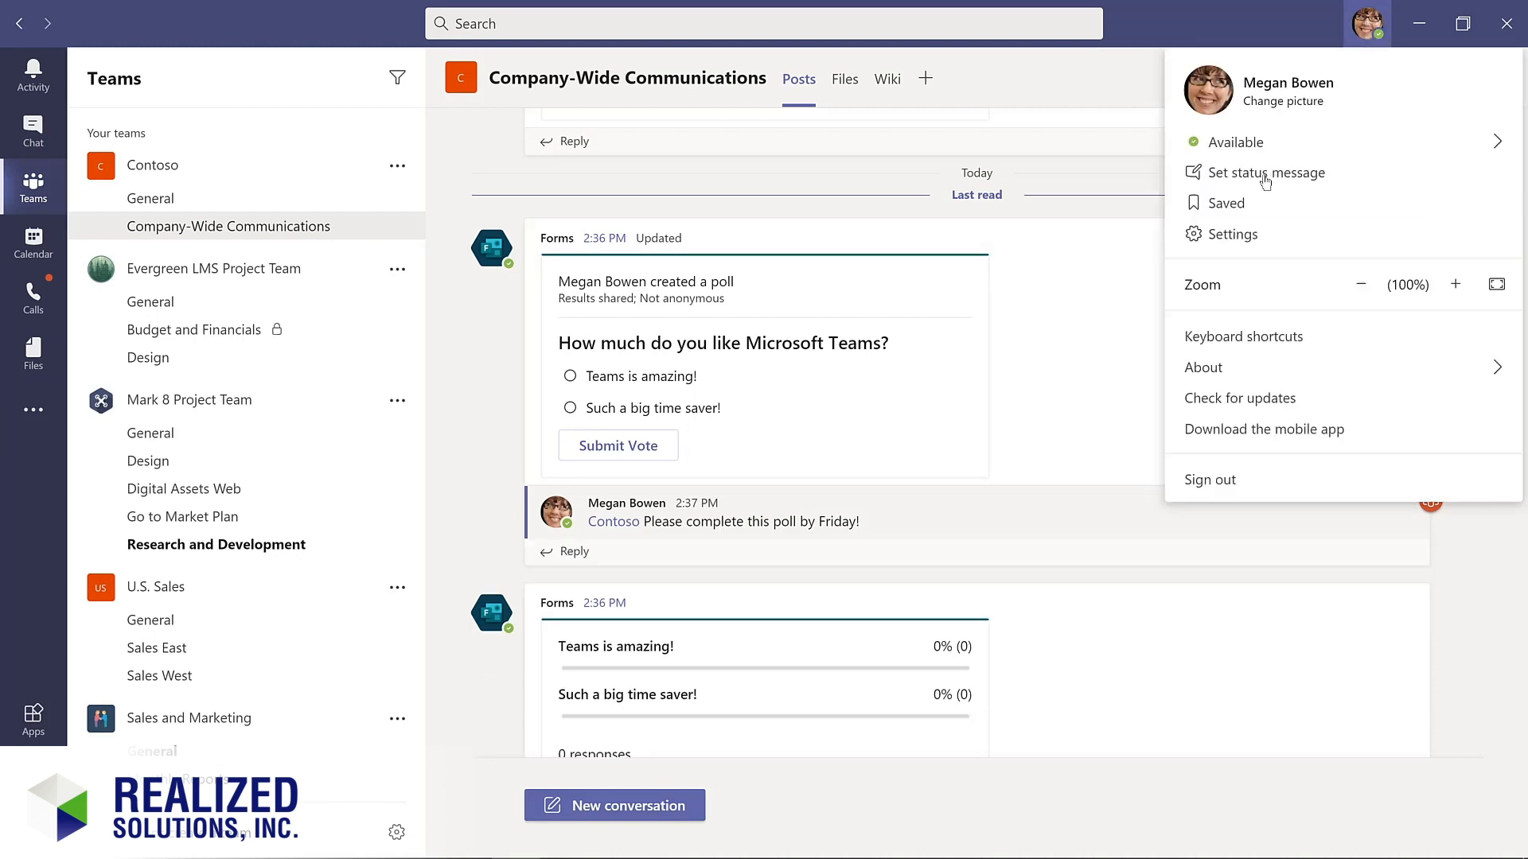
{"action": "left_click", "coordinate": [1233, 235]}
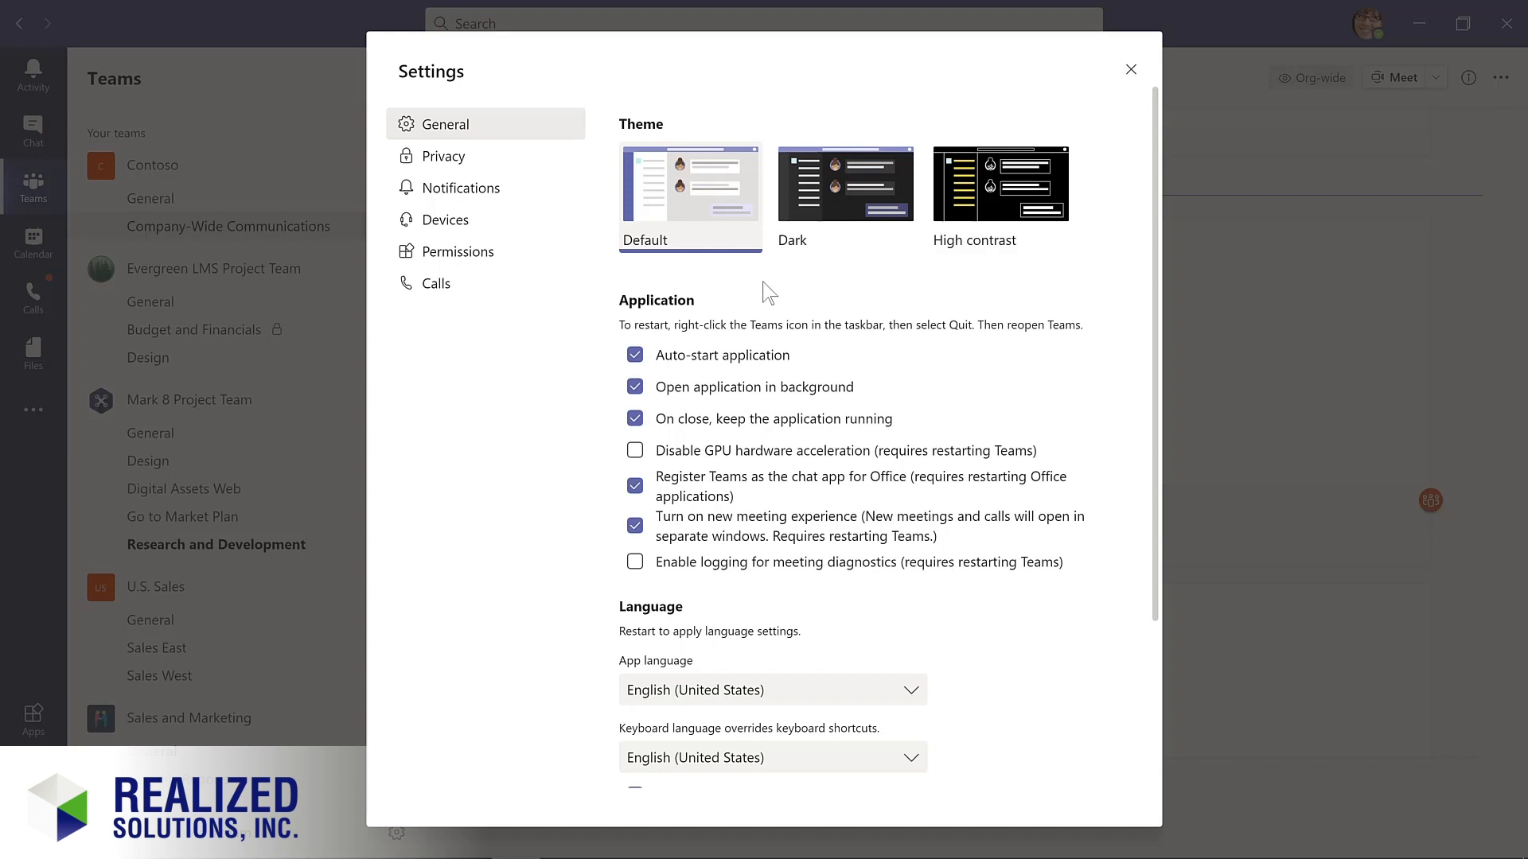
{"action": "left_click", "coordinate": [850, 184]}
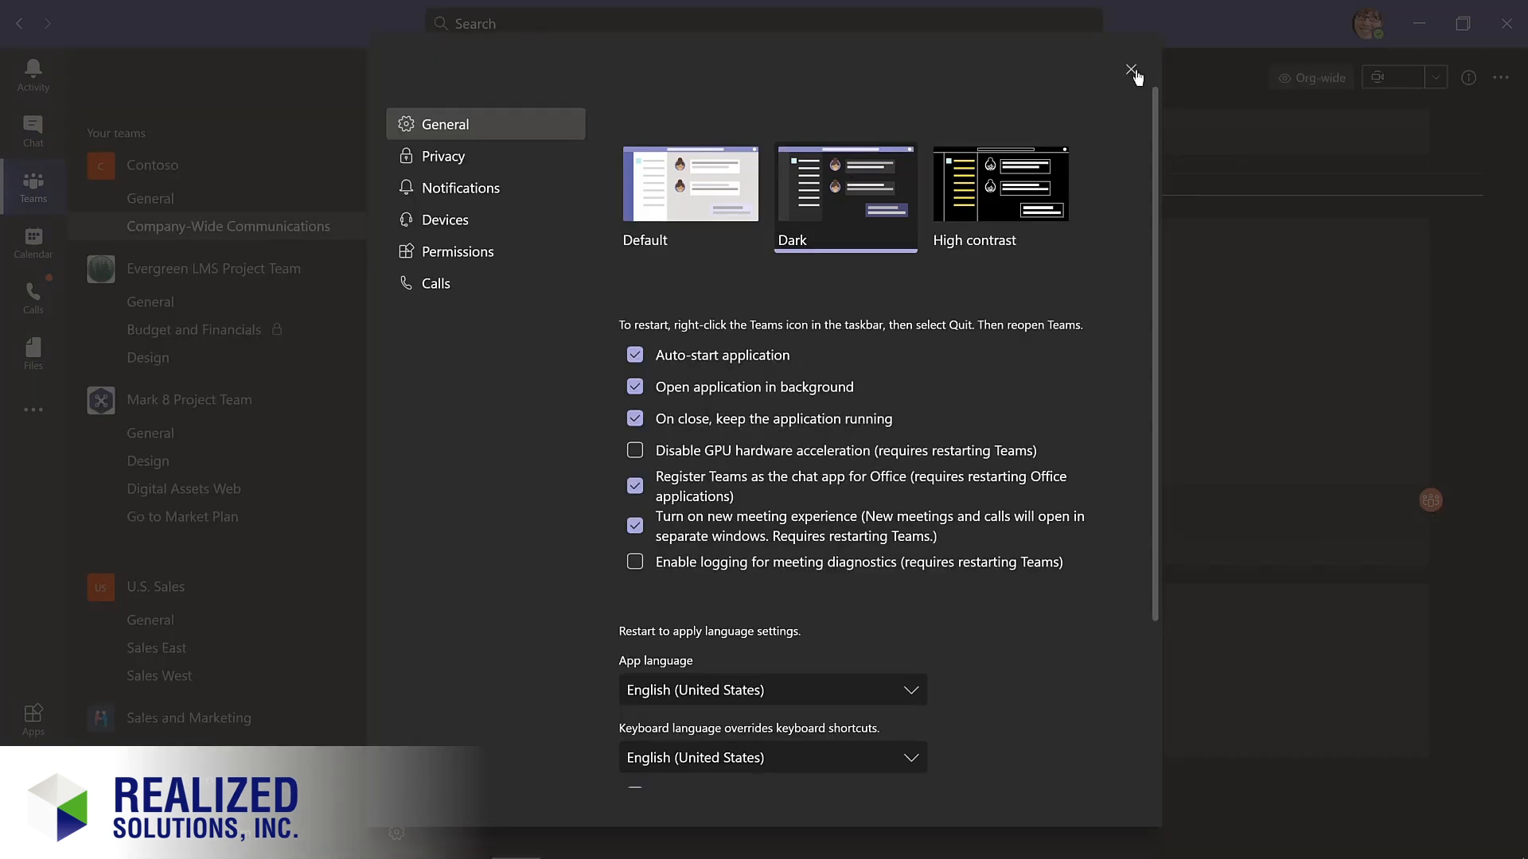
{"action": "left_click", "coordinate": [1131, 70]}
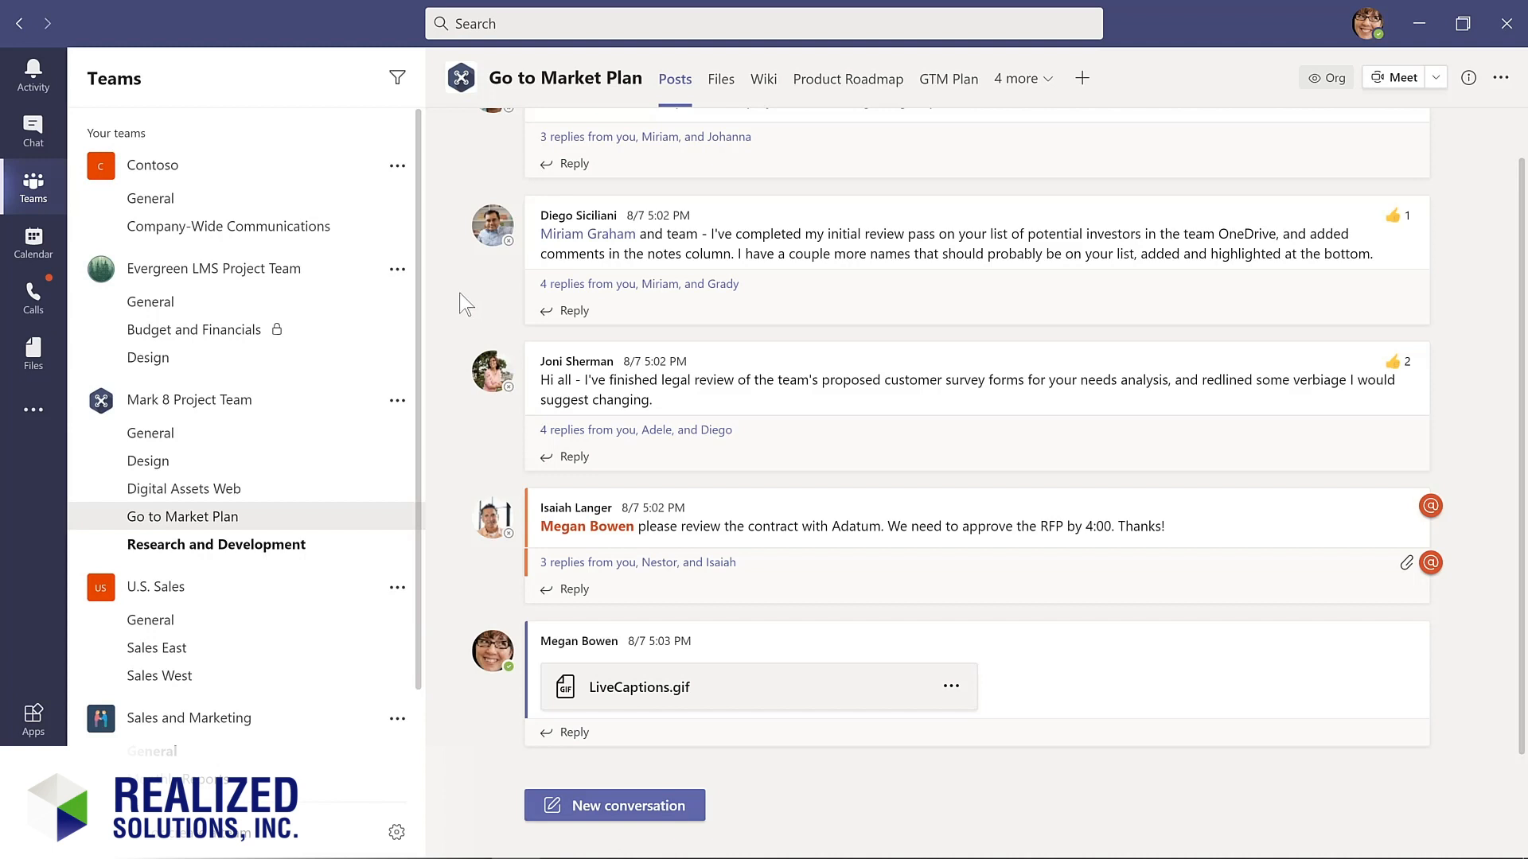
Save the posts about the potential investors list and the customer survey legal review in the Go to Market Plan channel.
{"action": "mouse_move", "coordinate": [965, 227]}
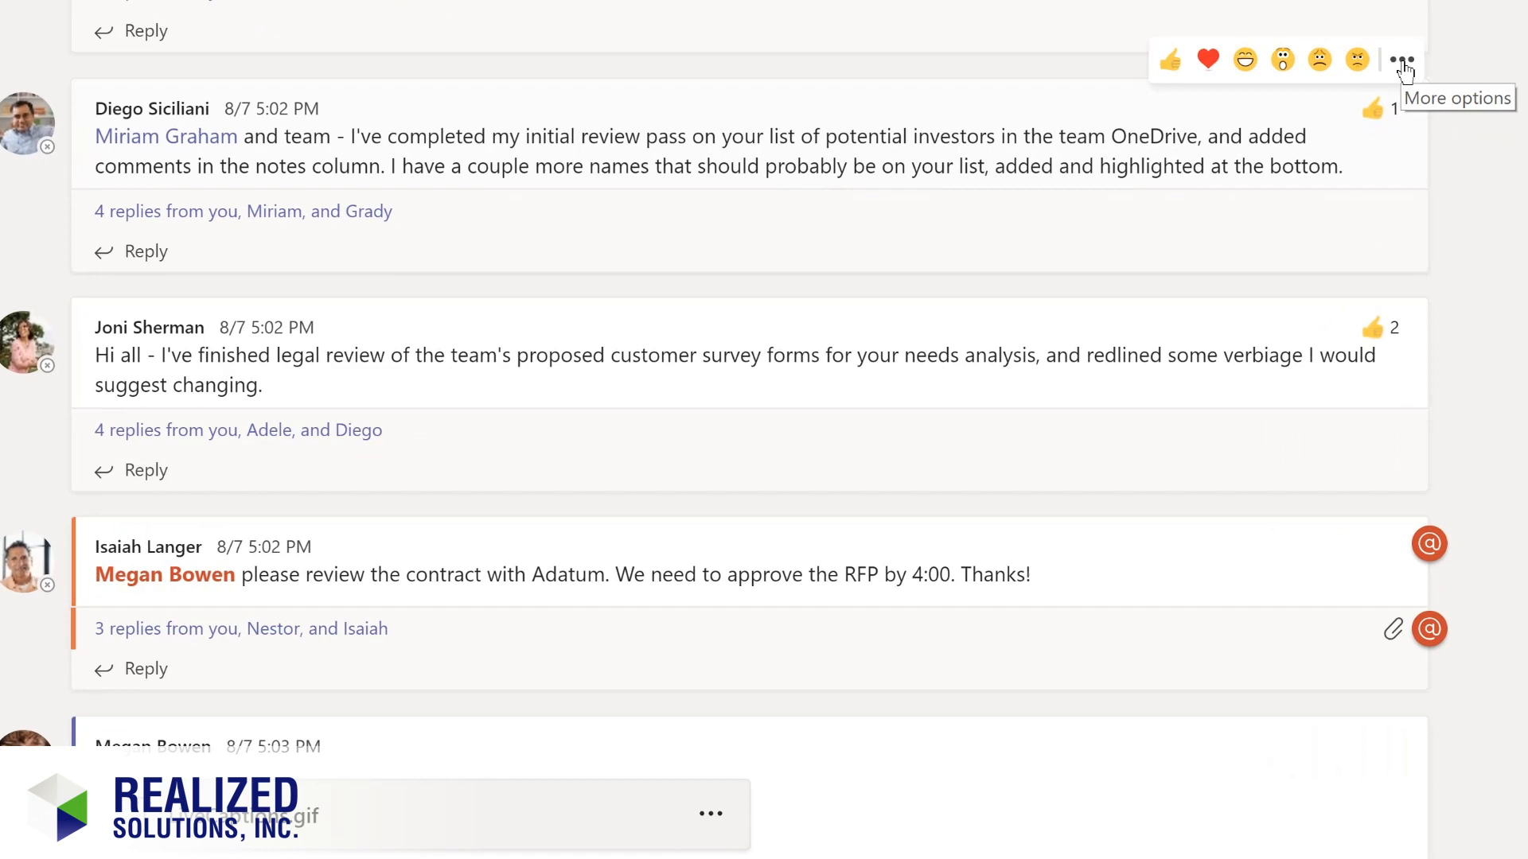
{"action": "left_click", "coordinate": [1413, 185]}
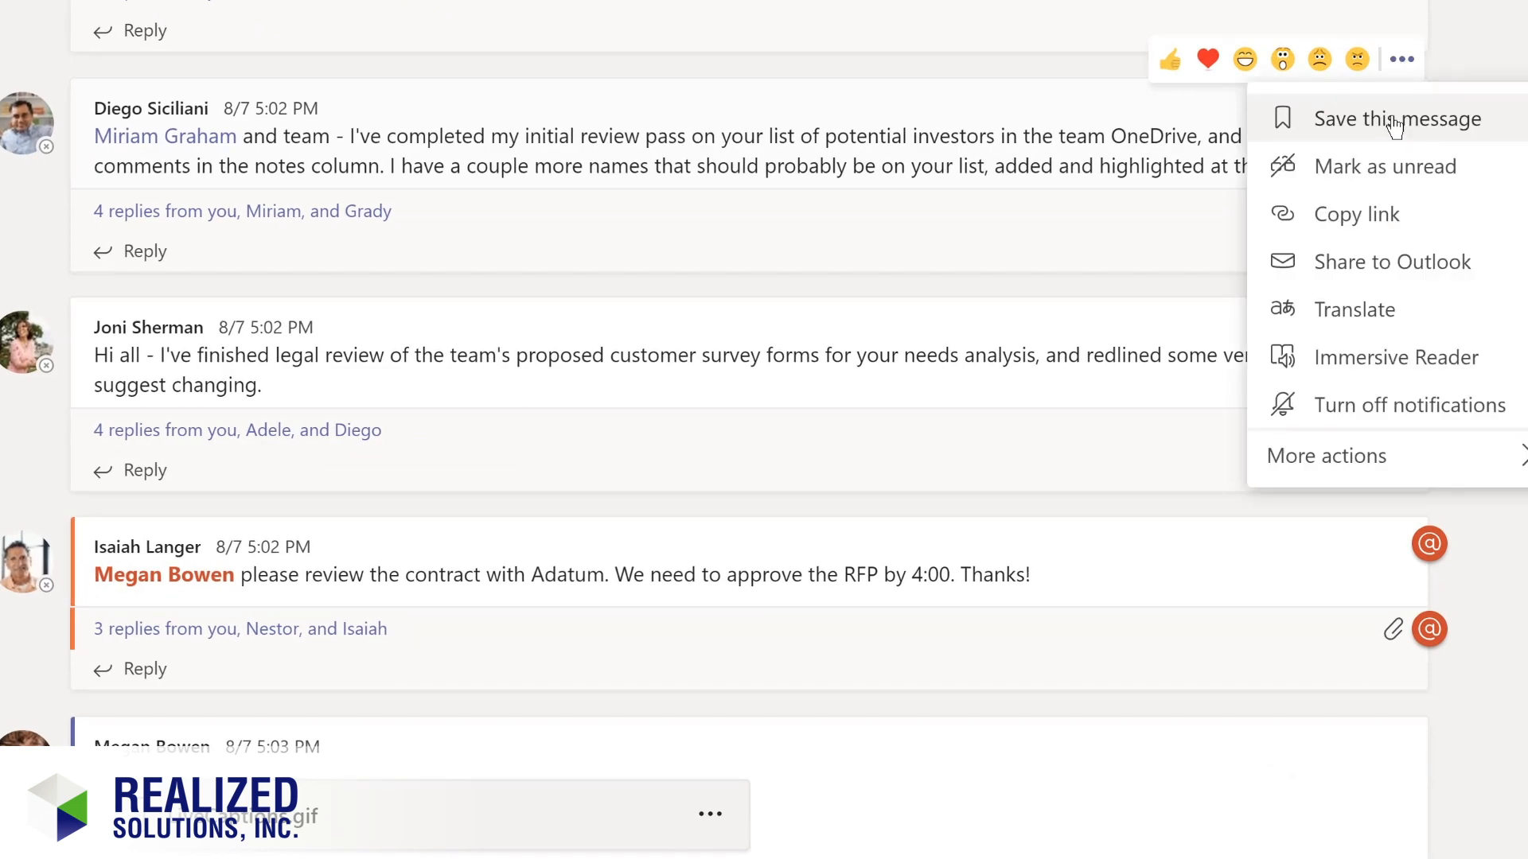
{"action": "left_click", "coordinate": [1394, 123]}
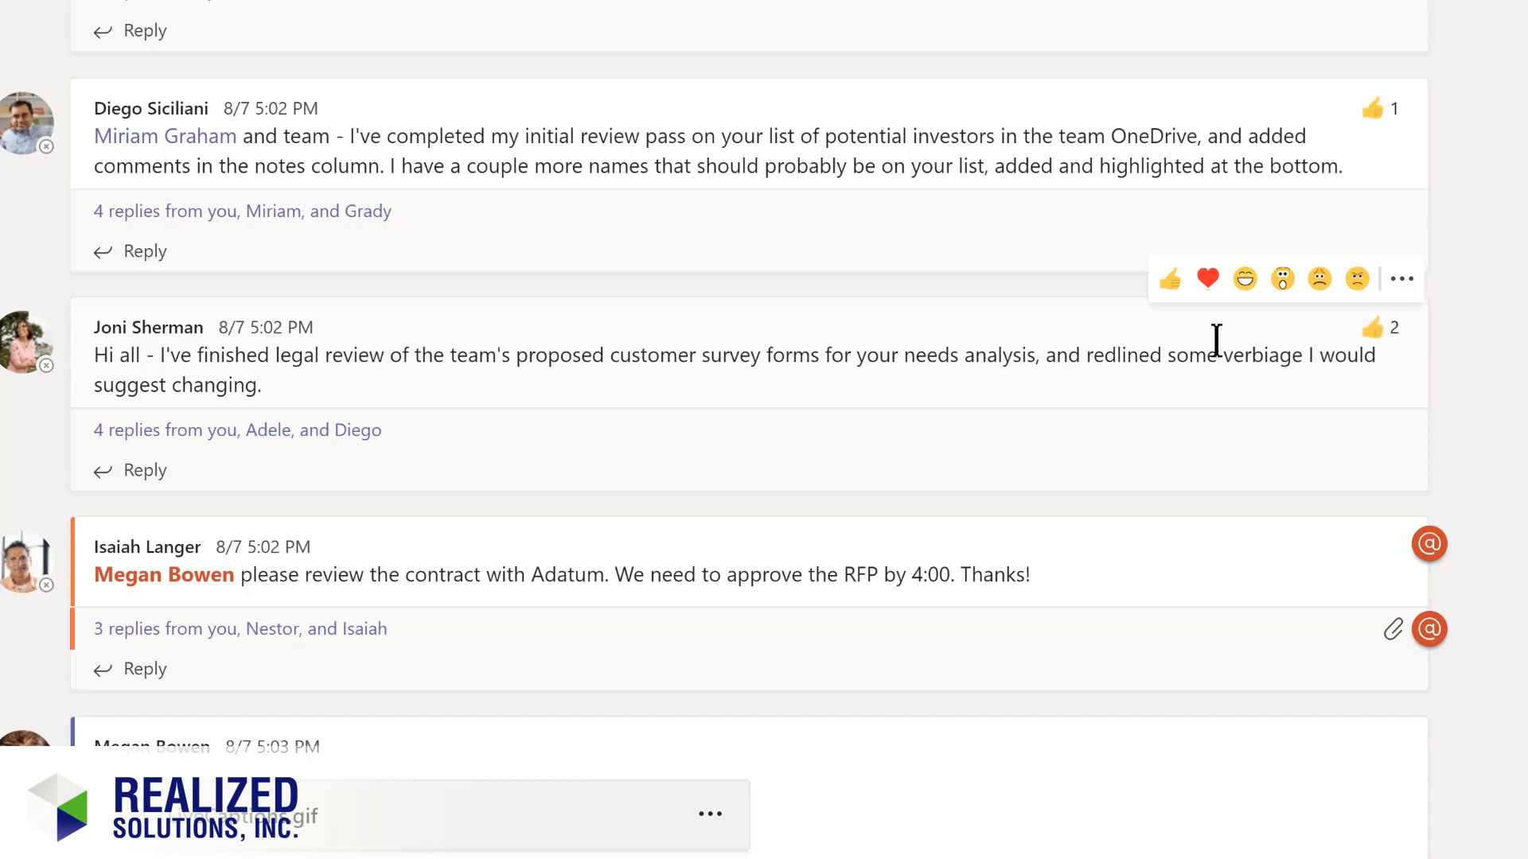
{"action": "left_click", "coordinate": [1403, 283]}
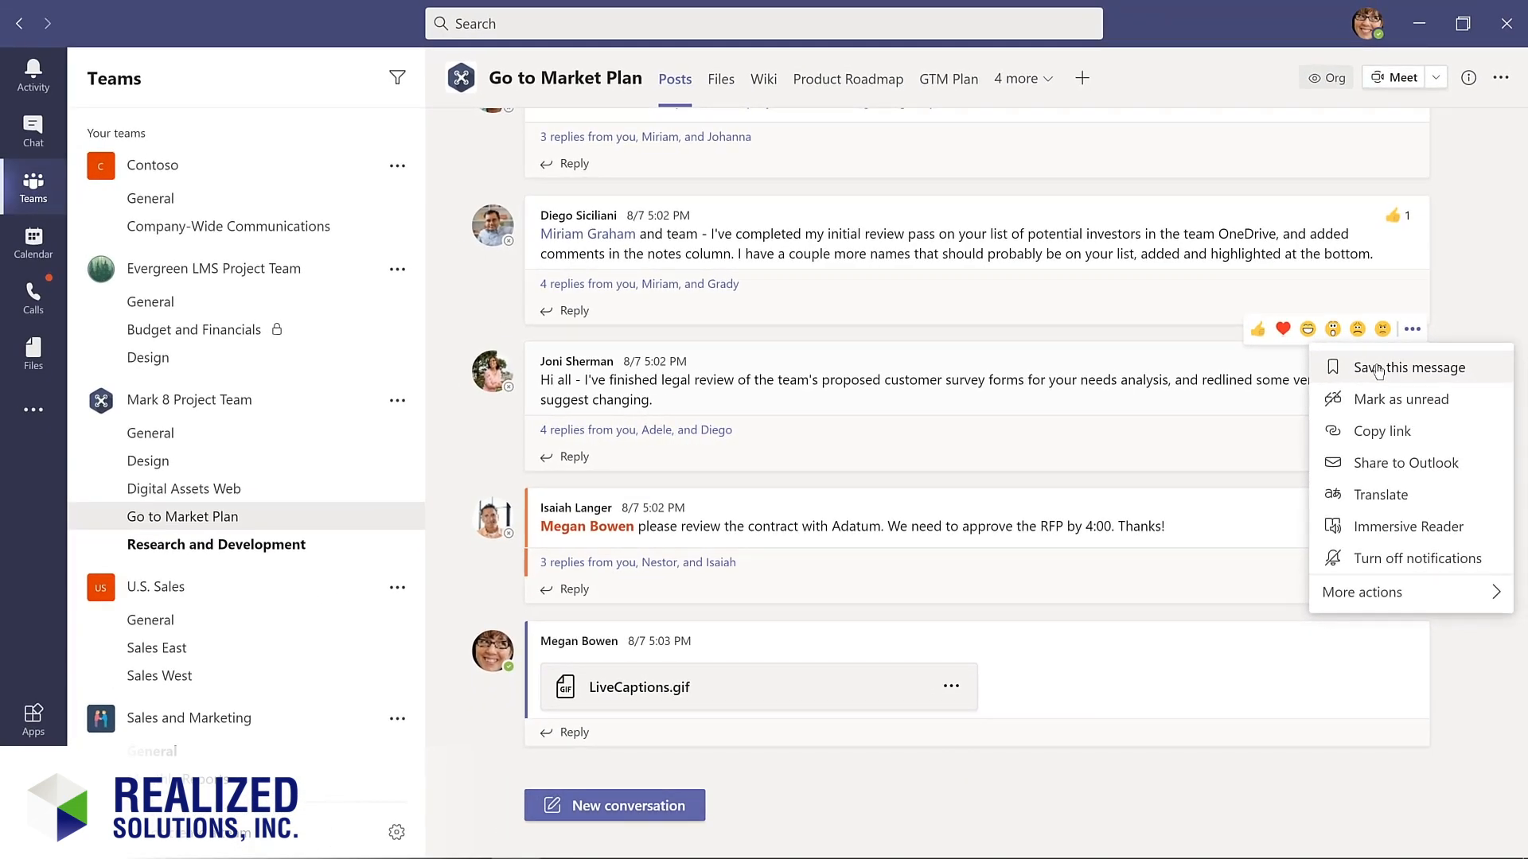
{"action": "left_click", "coordinate": [1377, 369]}
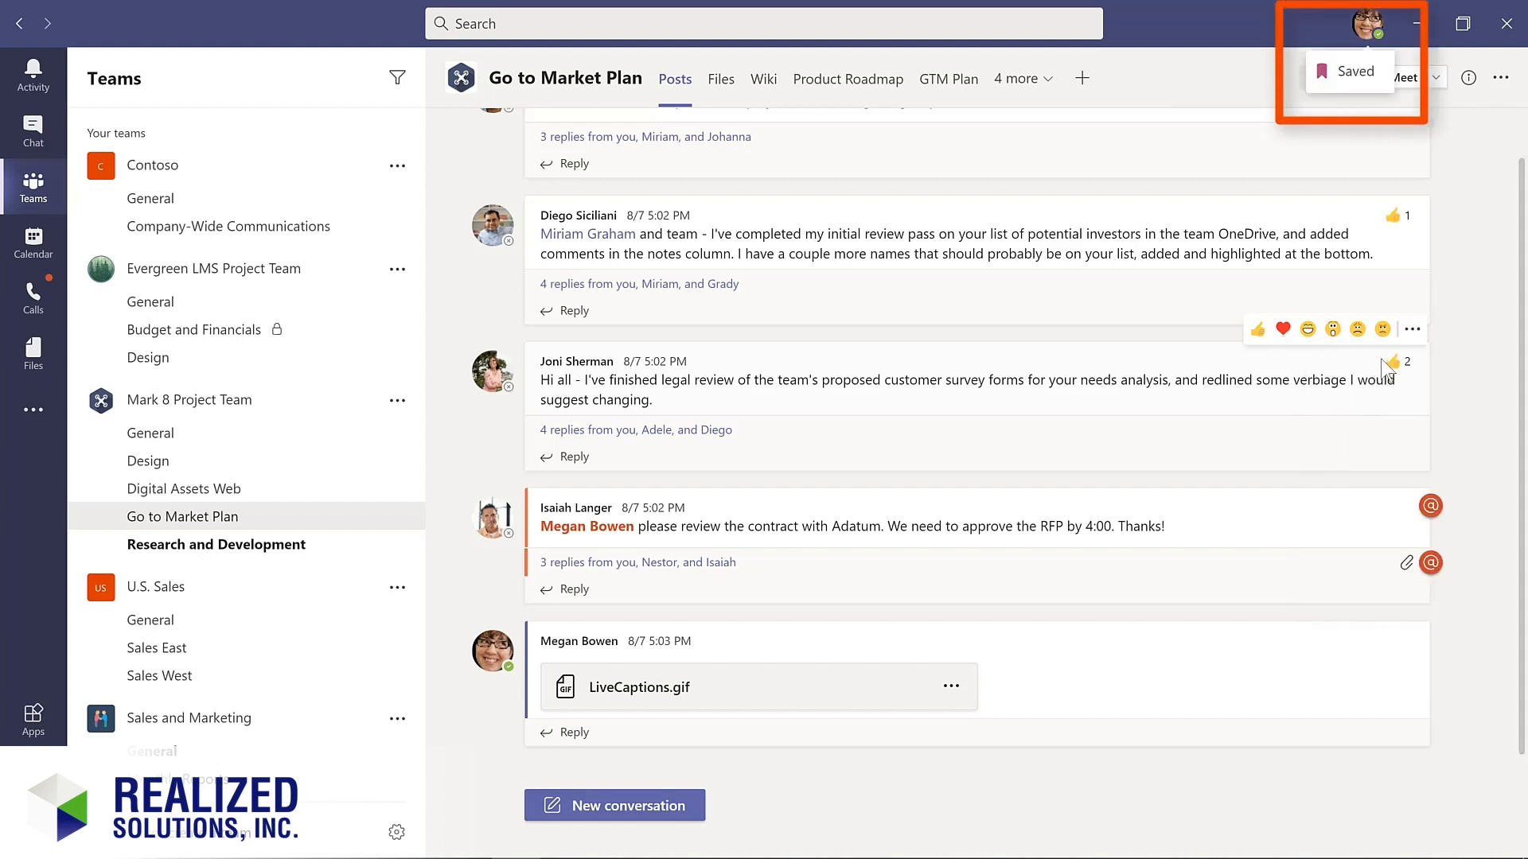
From the saved messages list, view the post about potential investors and try to unsave it.
{"action": "mouse_move", "coordinate": [1383, 366]}
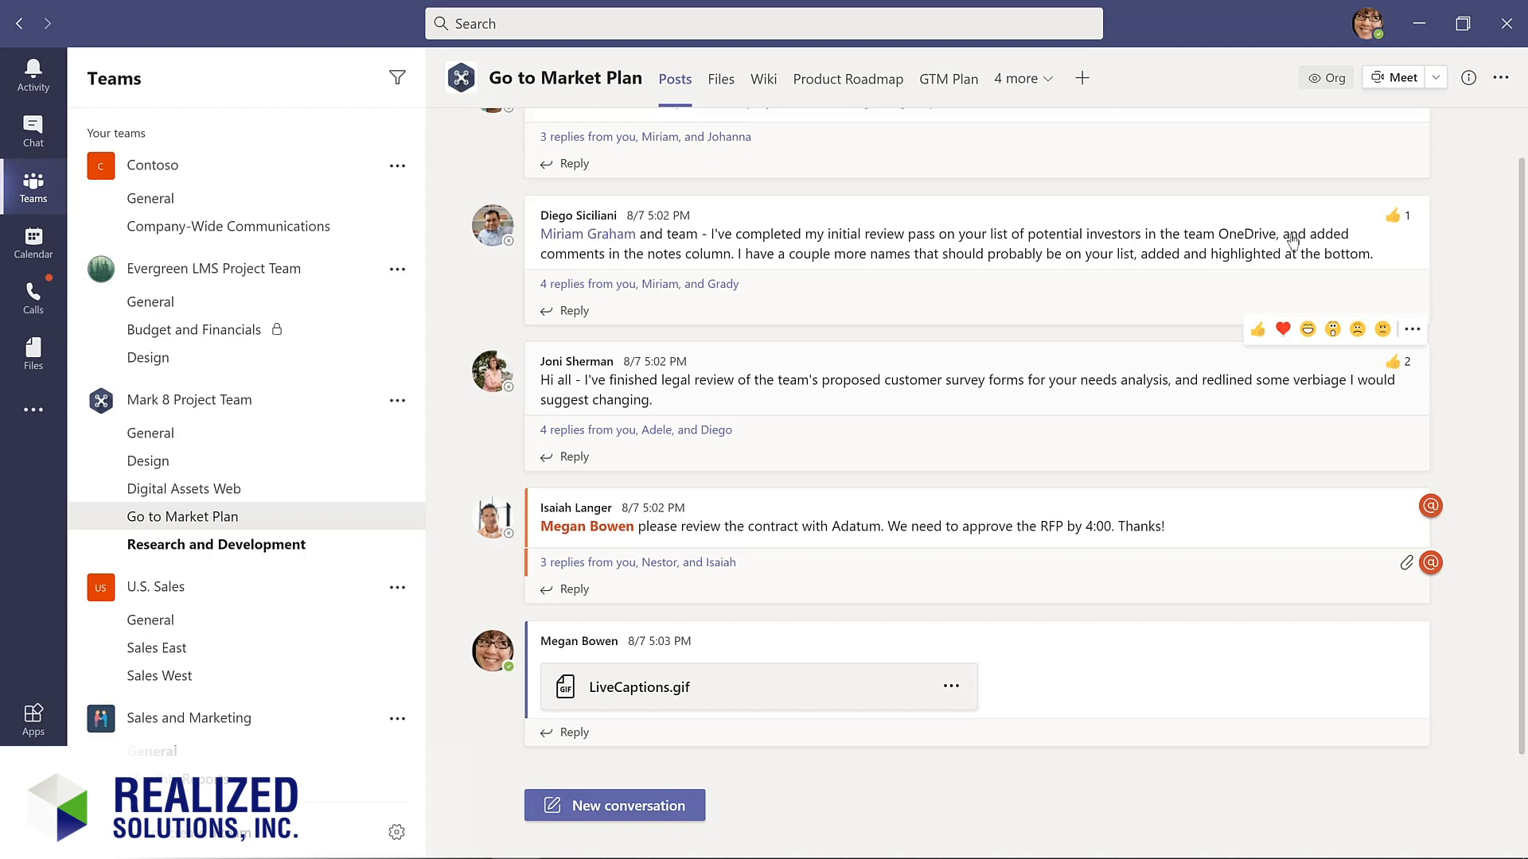
{"action": "left_click", "coordinate": [1371, 26]}
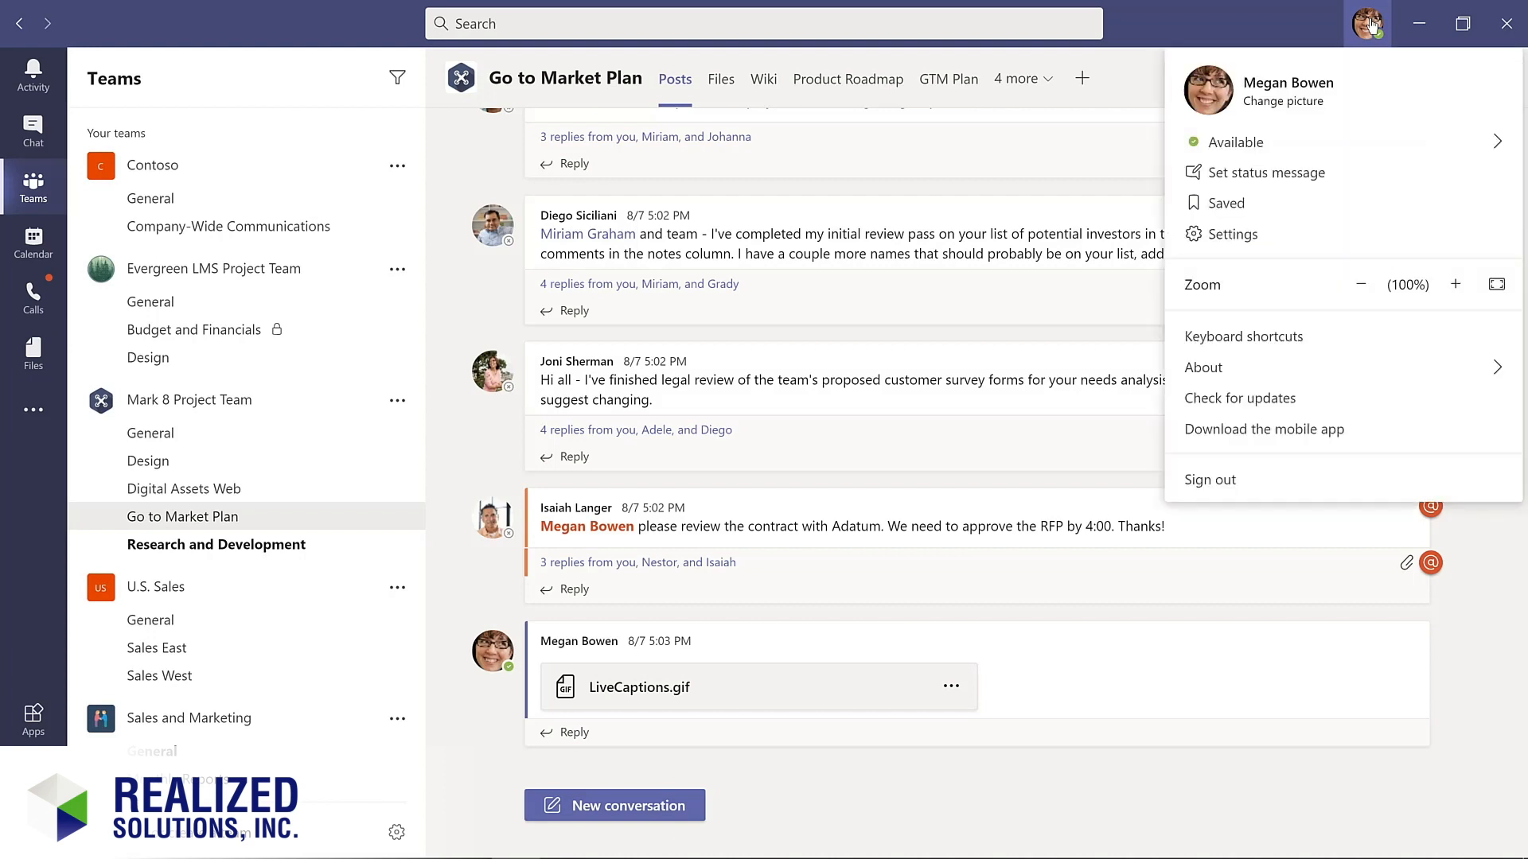
{"action": "left_click", "coordinate": [1226, 204]}
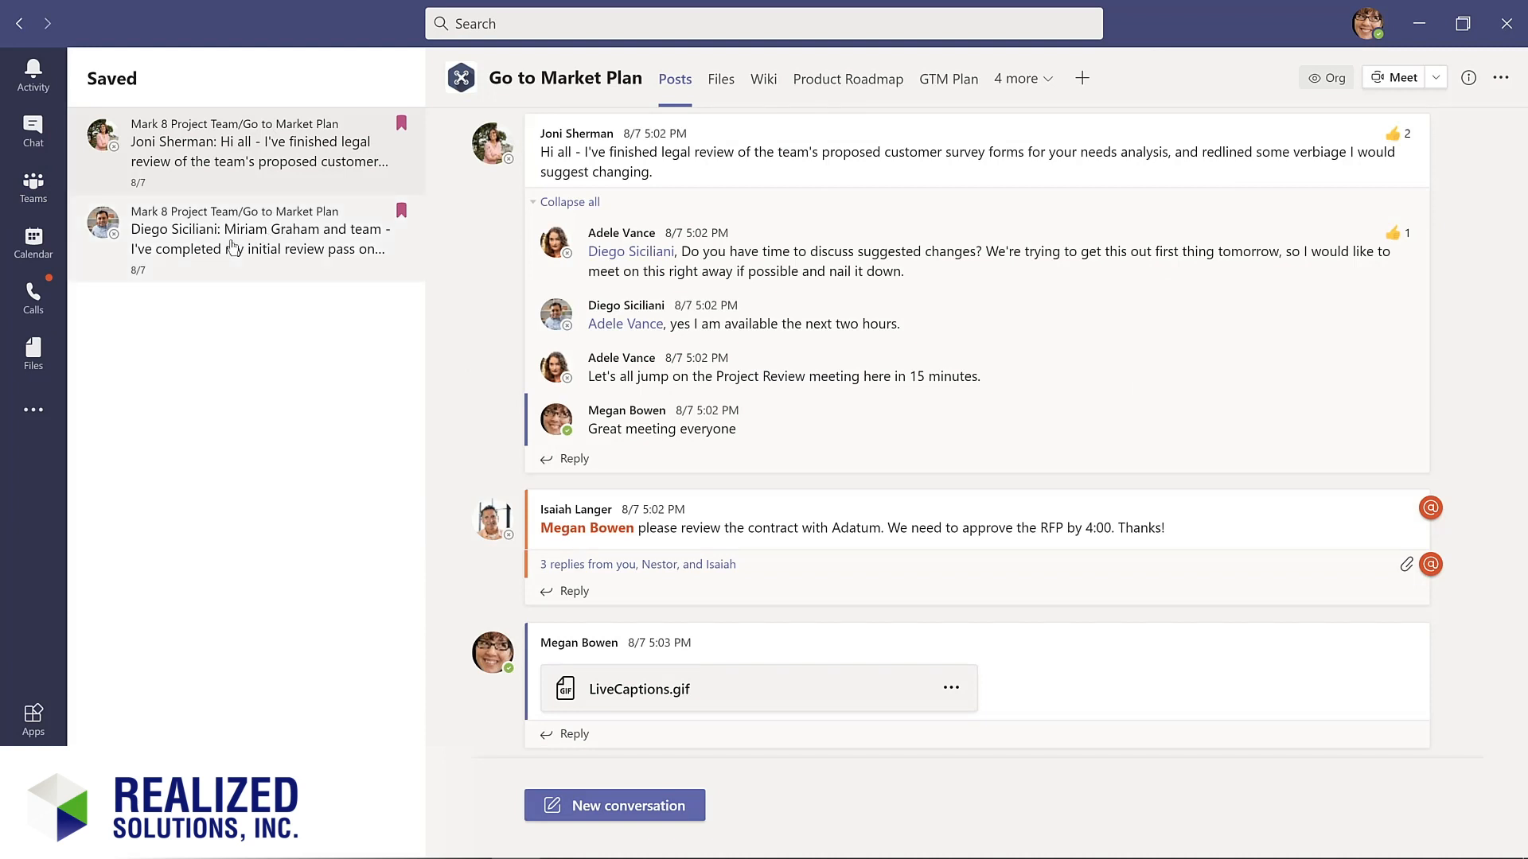
{"action": "left_click", "coordinate": [350, 228]}
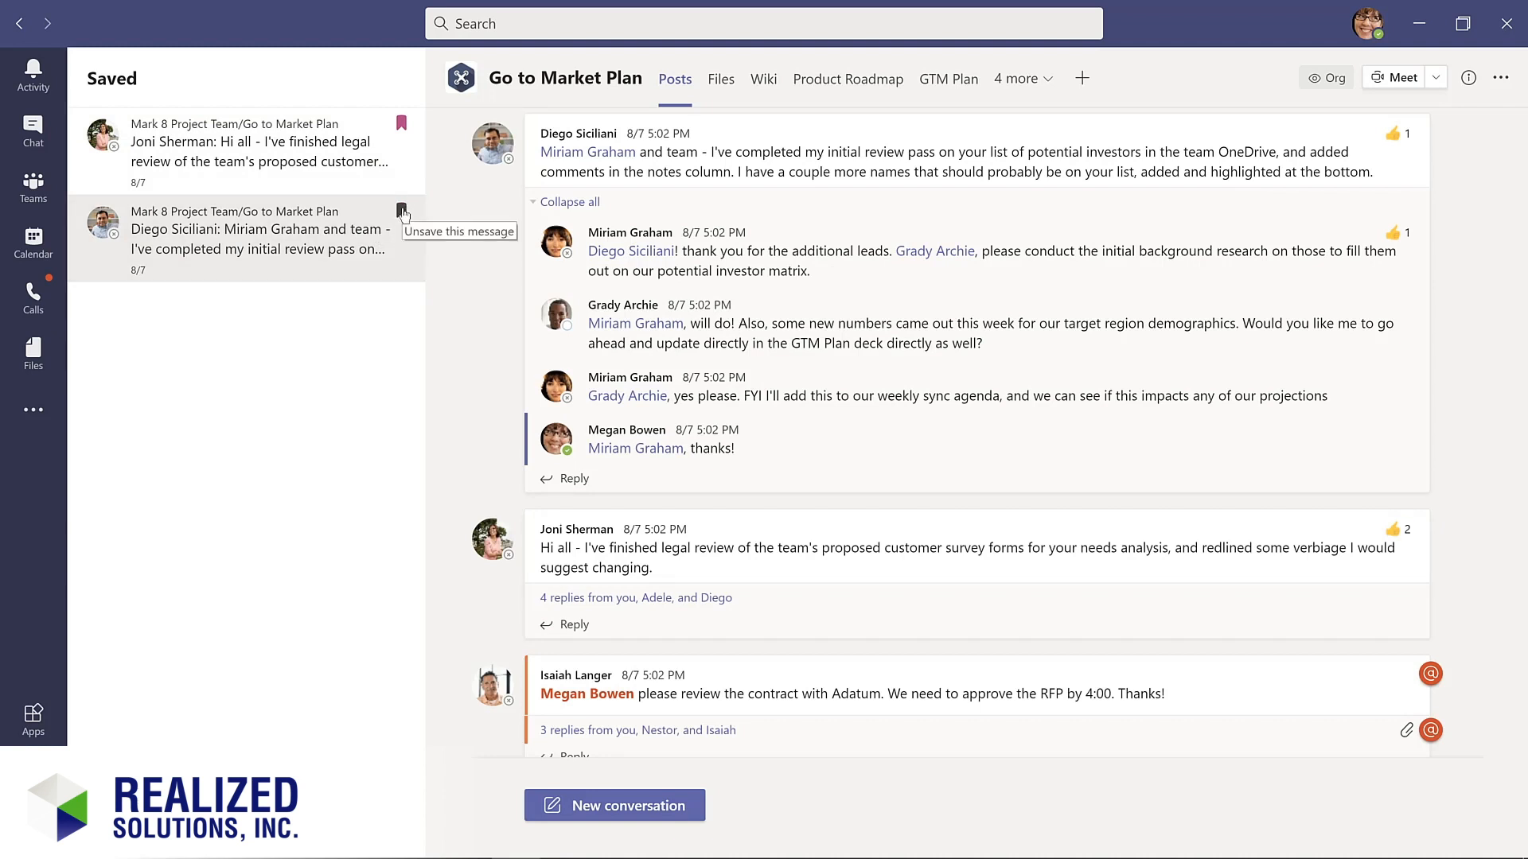
{"action": "left_click", "coordinate": [402, 211]}
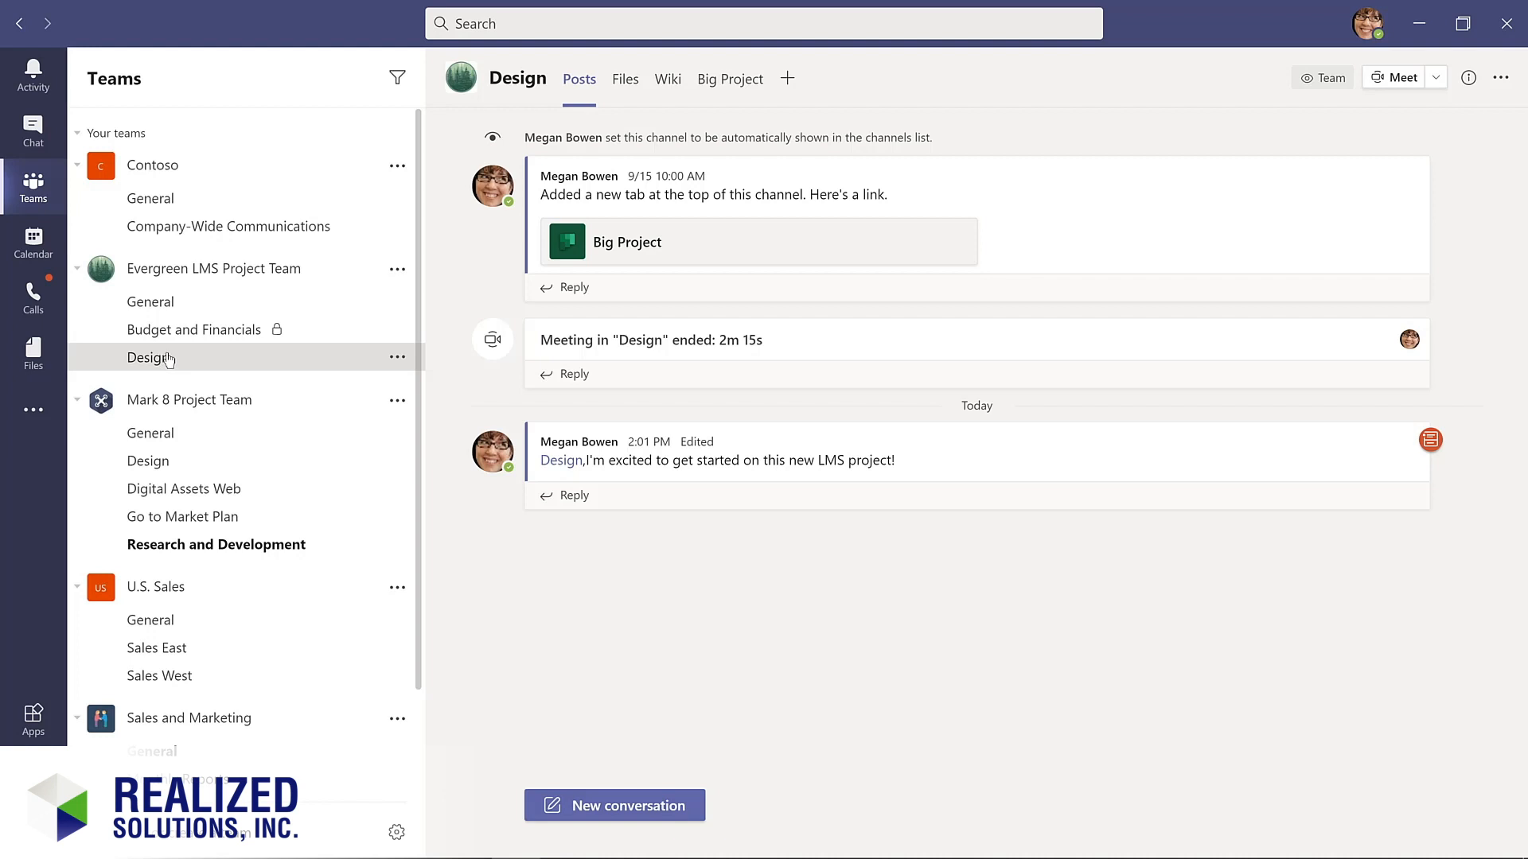
Open the saved messages with the /saved command, unsave the post about potential investors, and return to the teams list.
{"action": "left_click", "coordinate": [537, 21]}
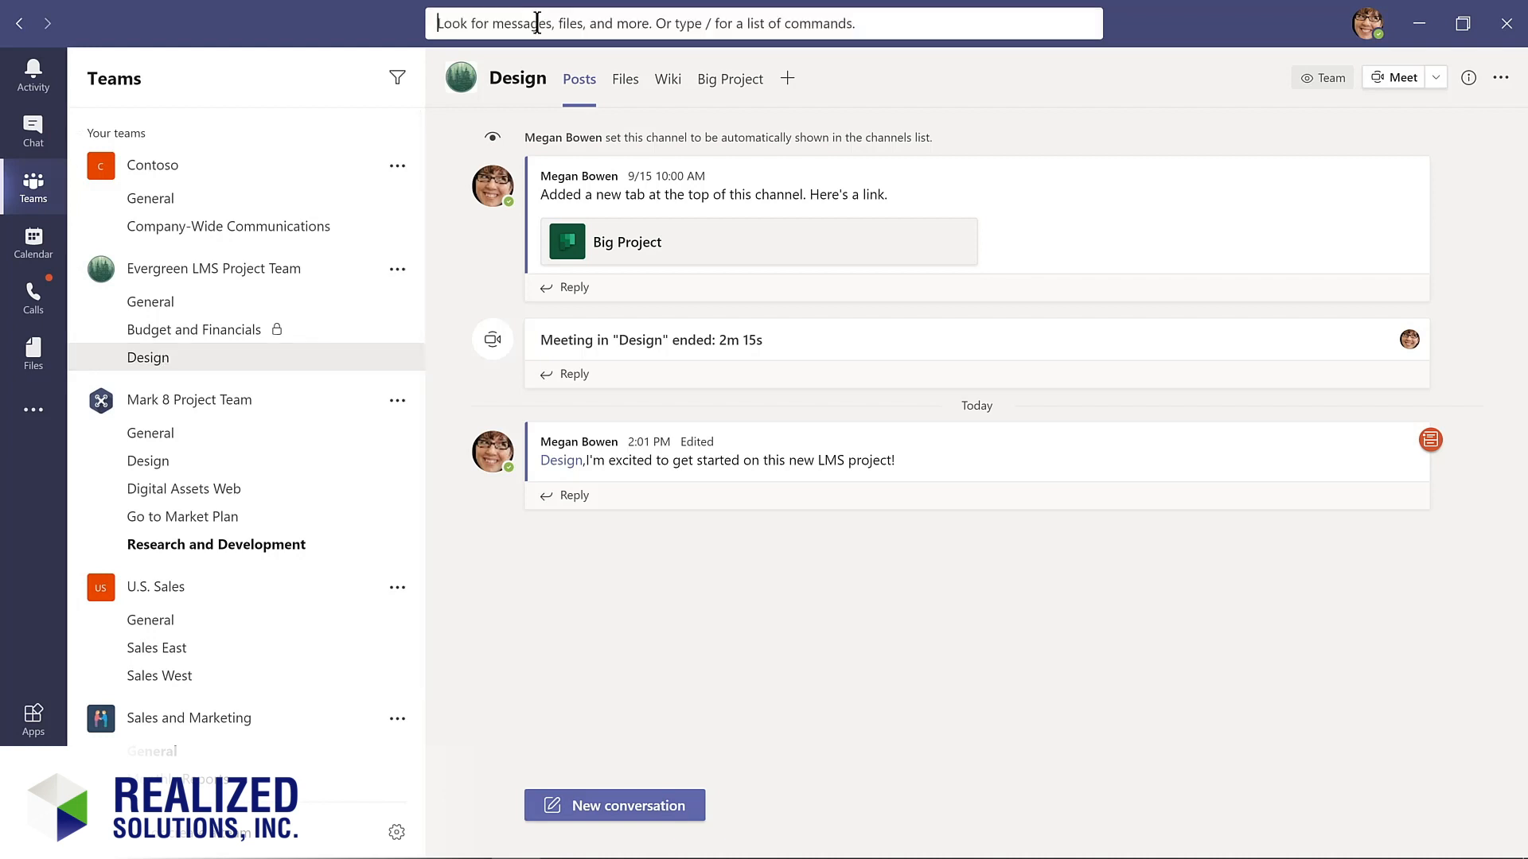
{"action": "type", "text": "/saved"}
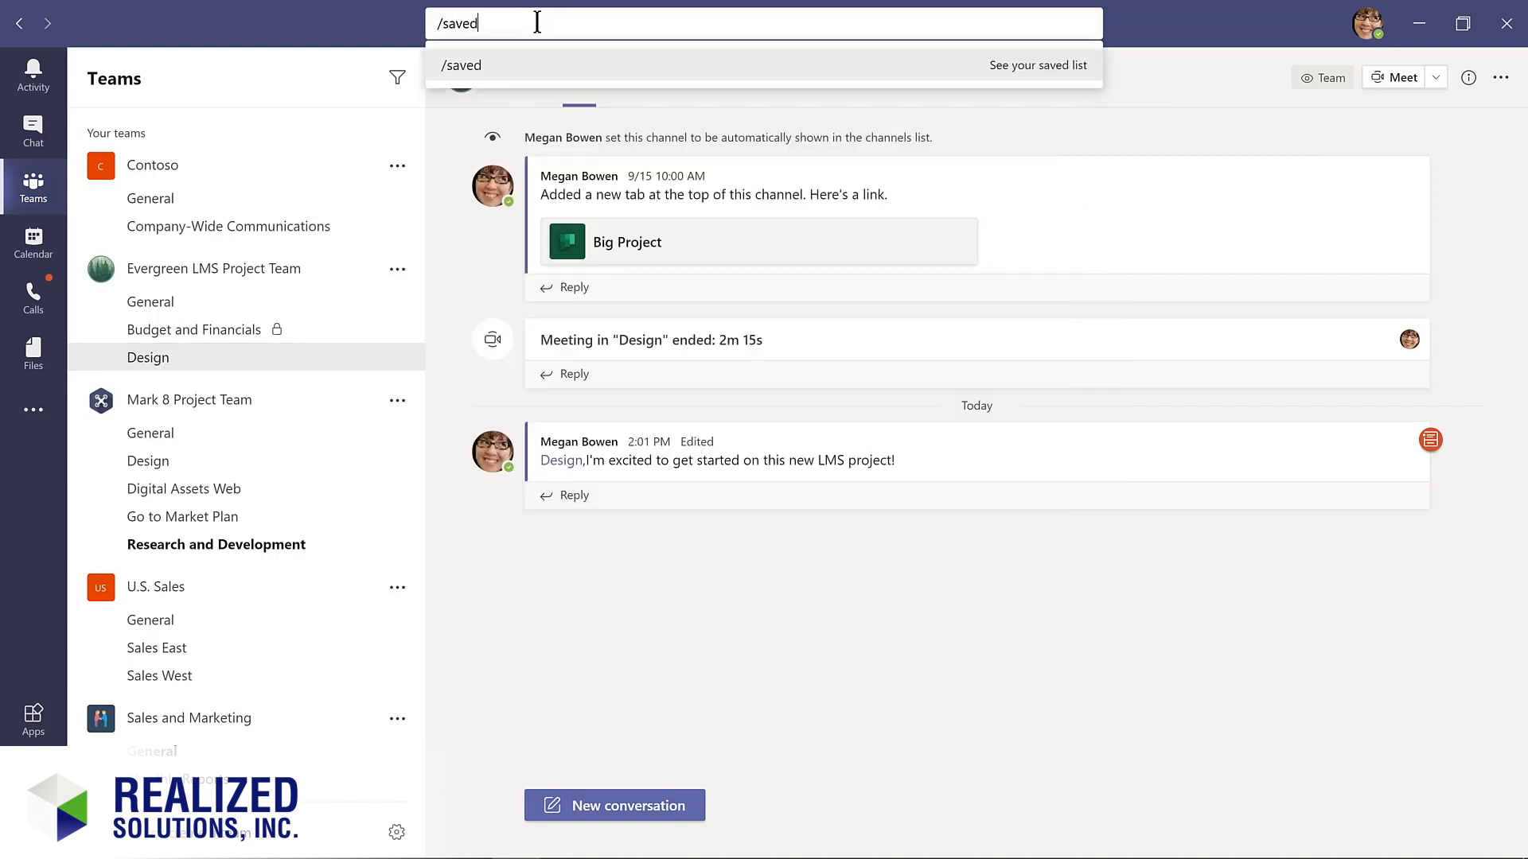
{"action": "key", "text": "Return"}
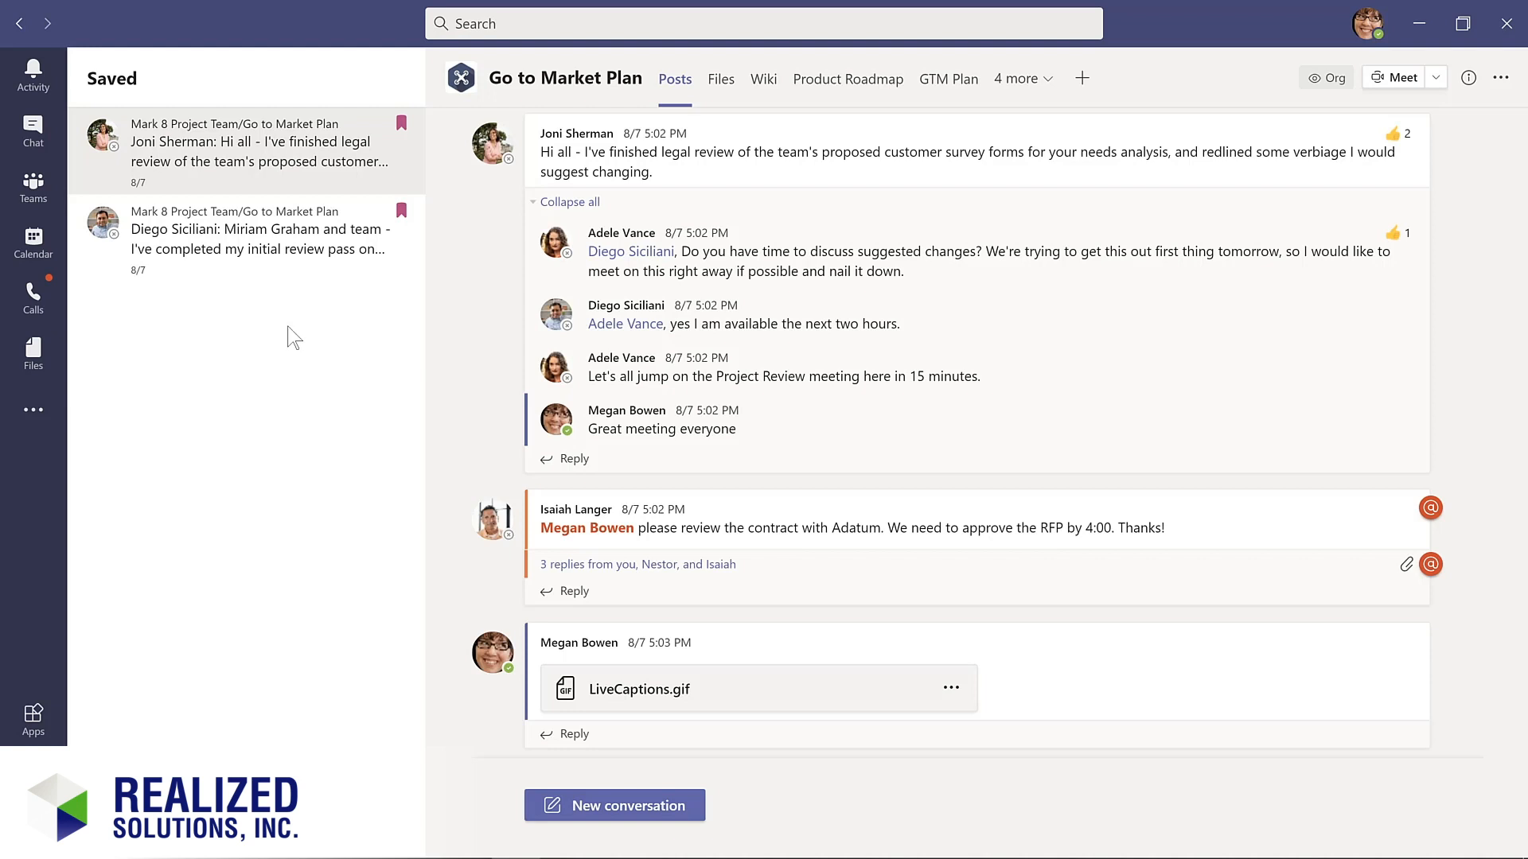
{"action": "left_click", "coordinate": [402, 213]}
{"action": "left_click", "coordinate": [36, 193]}
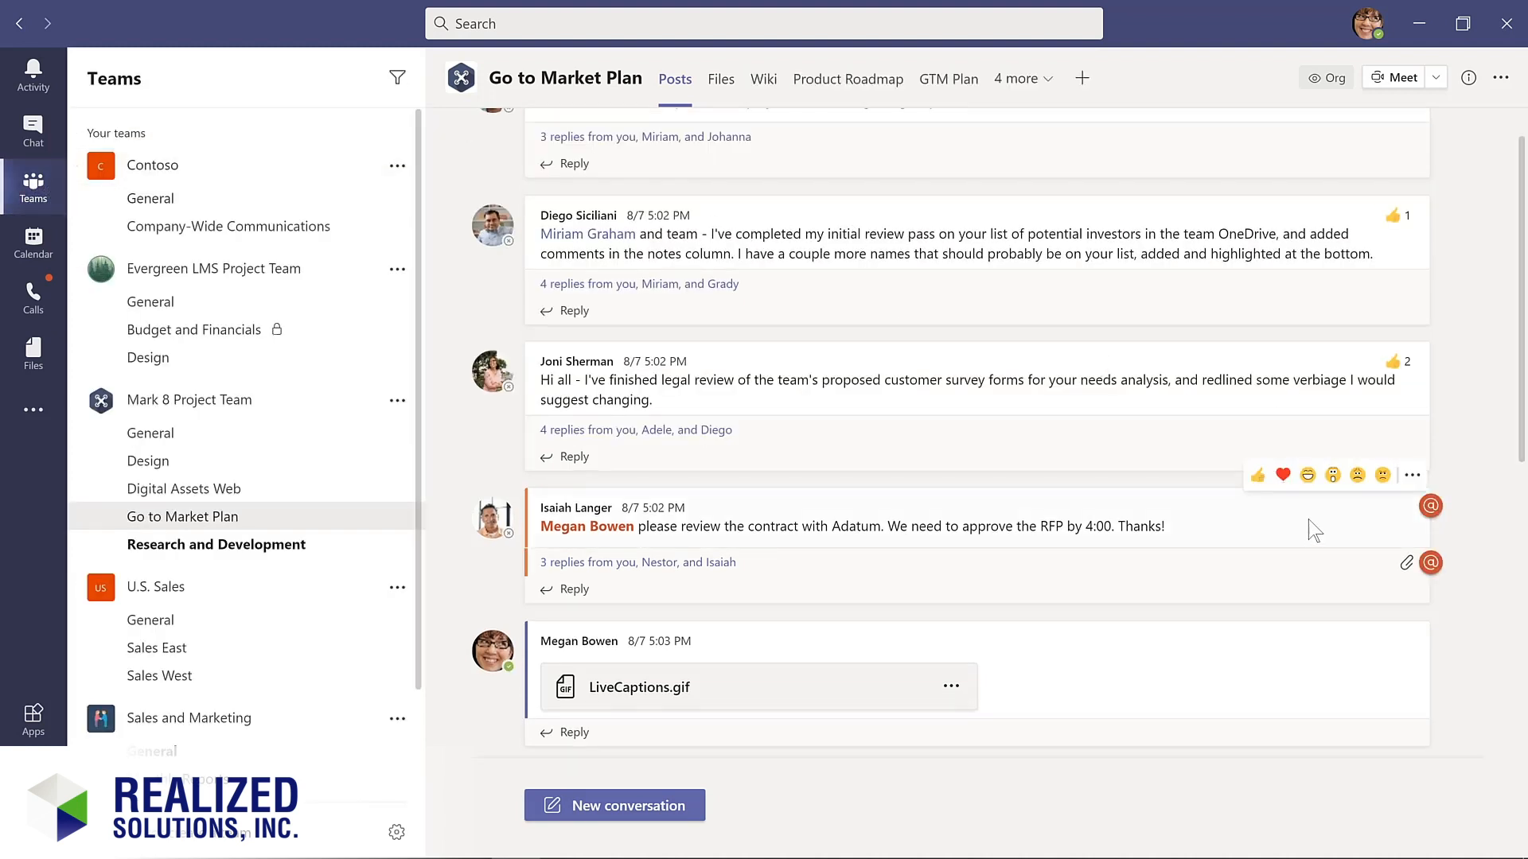
Save and unsave the post asking for a review of the Adatum contract in the Go to Market Plan channel.
{"action": "left_click", "coordinate": [1411, 476]}
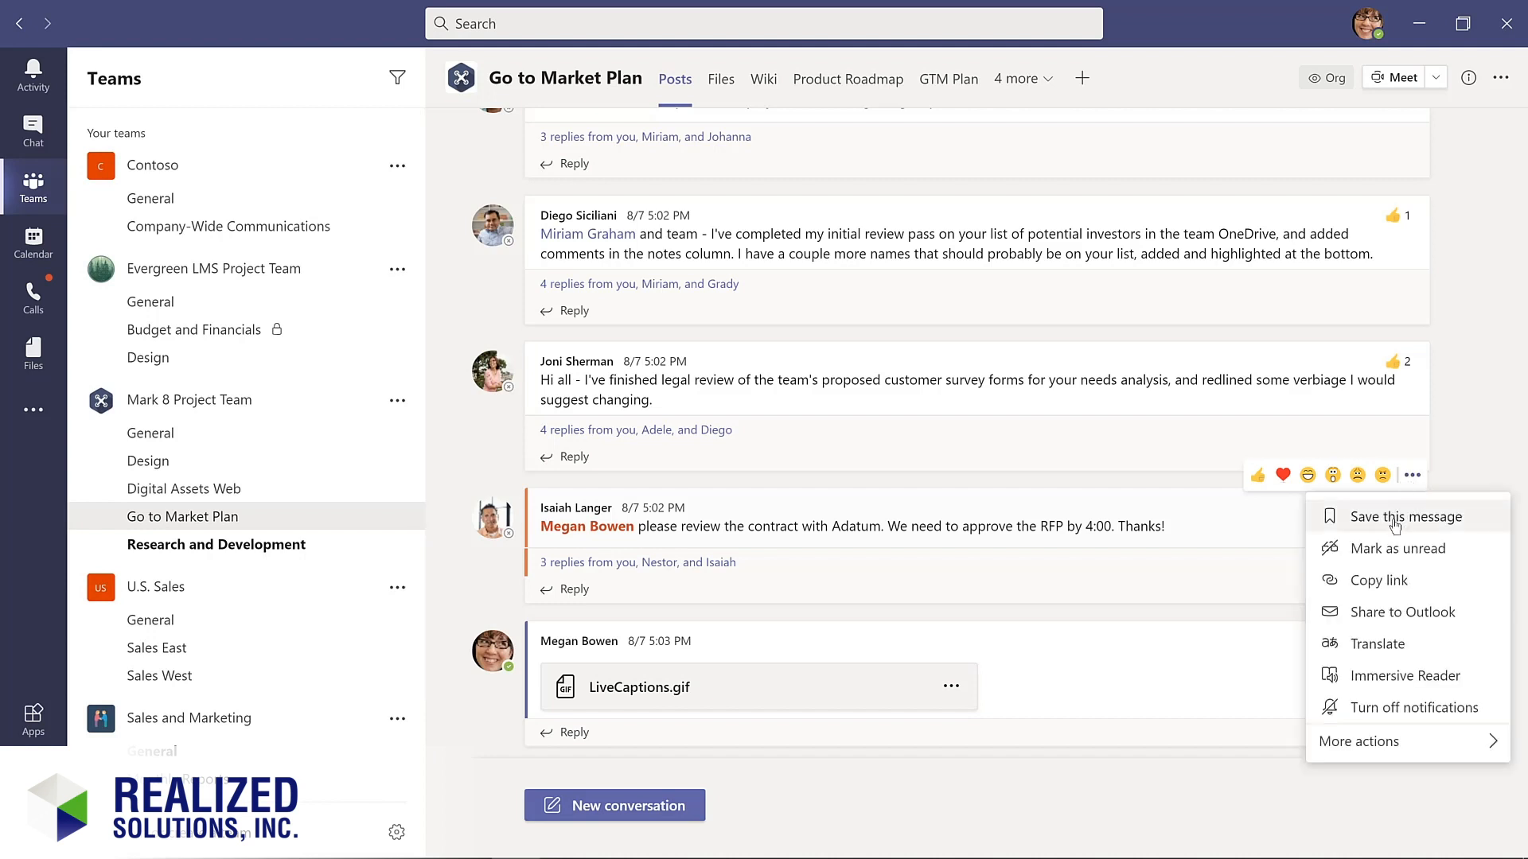
{"action": "left_click", "coordinate": [1402, 516]}
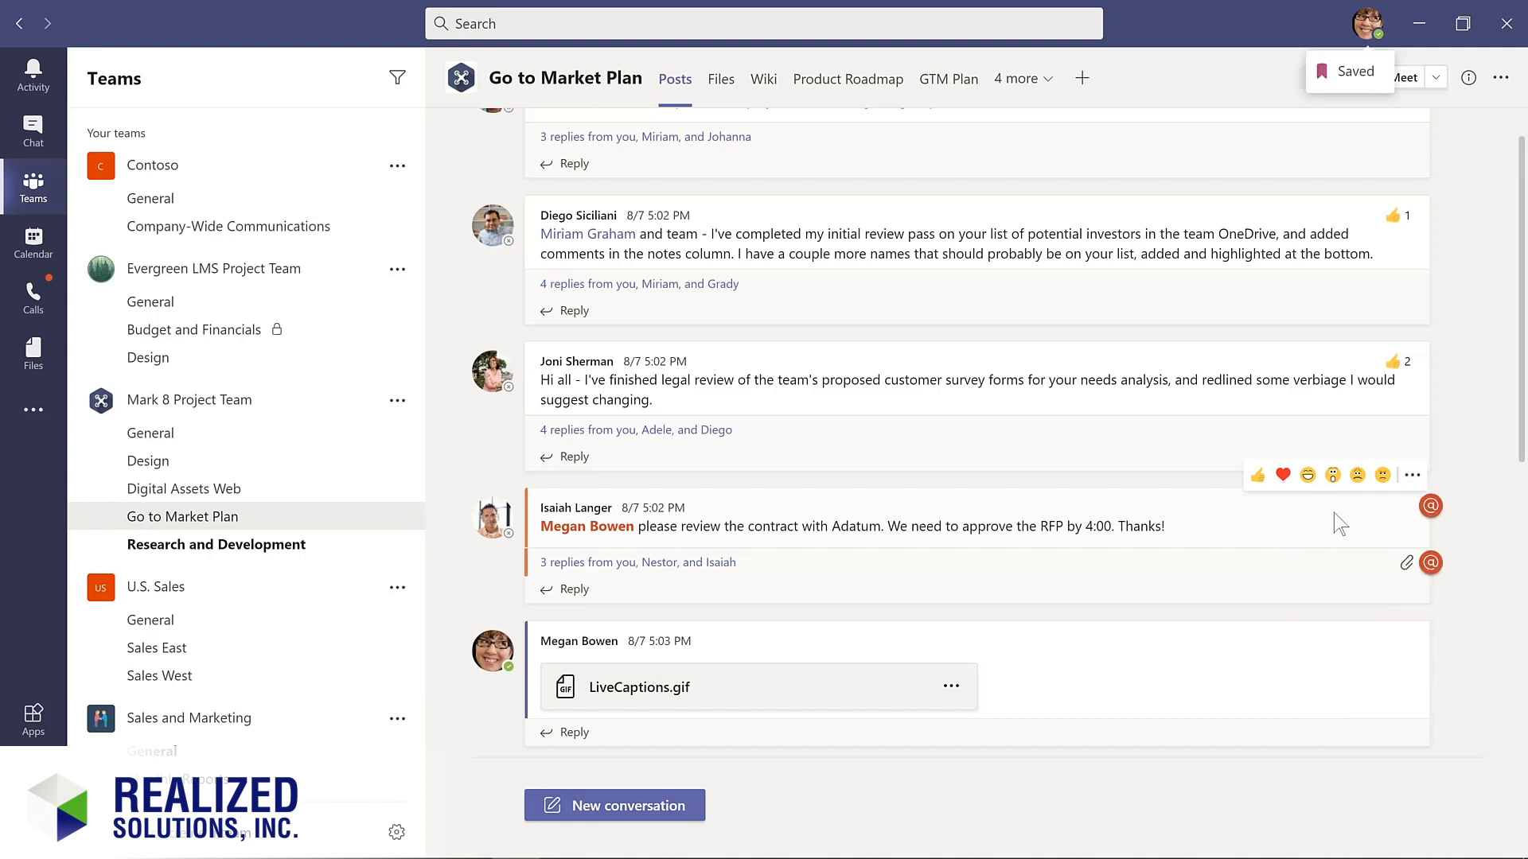
{"action": "left_click", "coordinate": [1413, 477]}
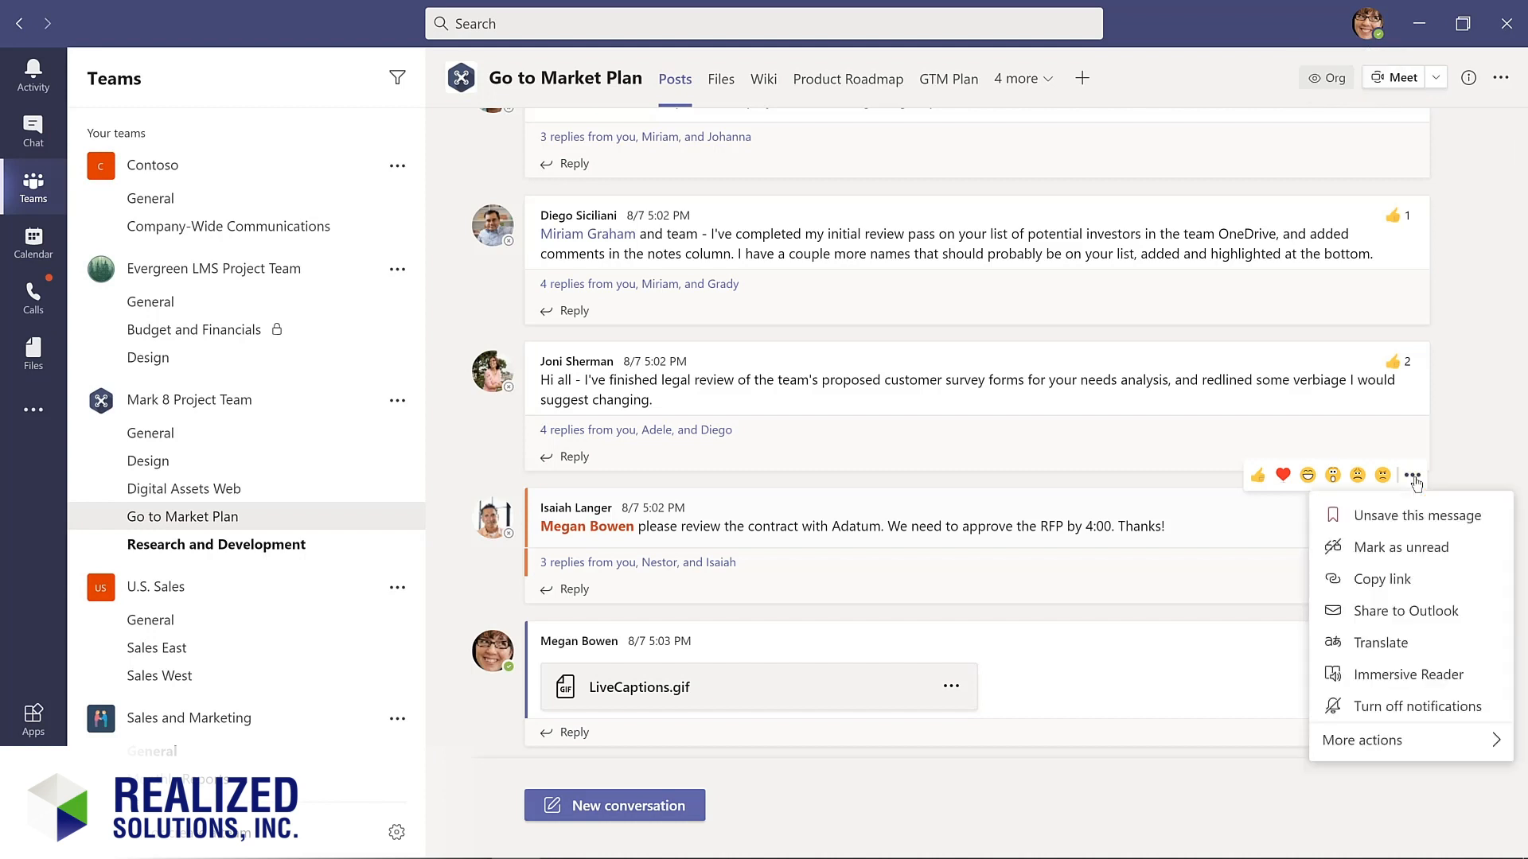
{"action": "left_click", "coordinate": [1395, 517]}
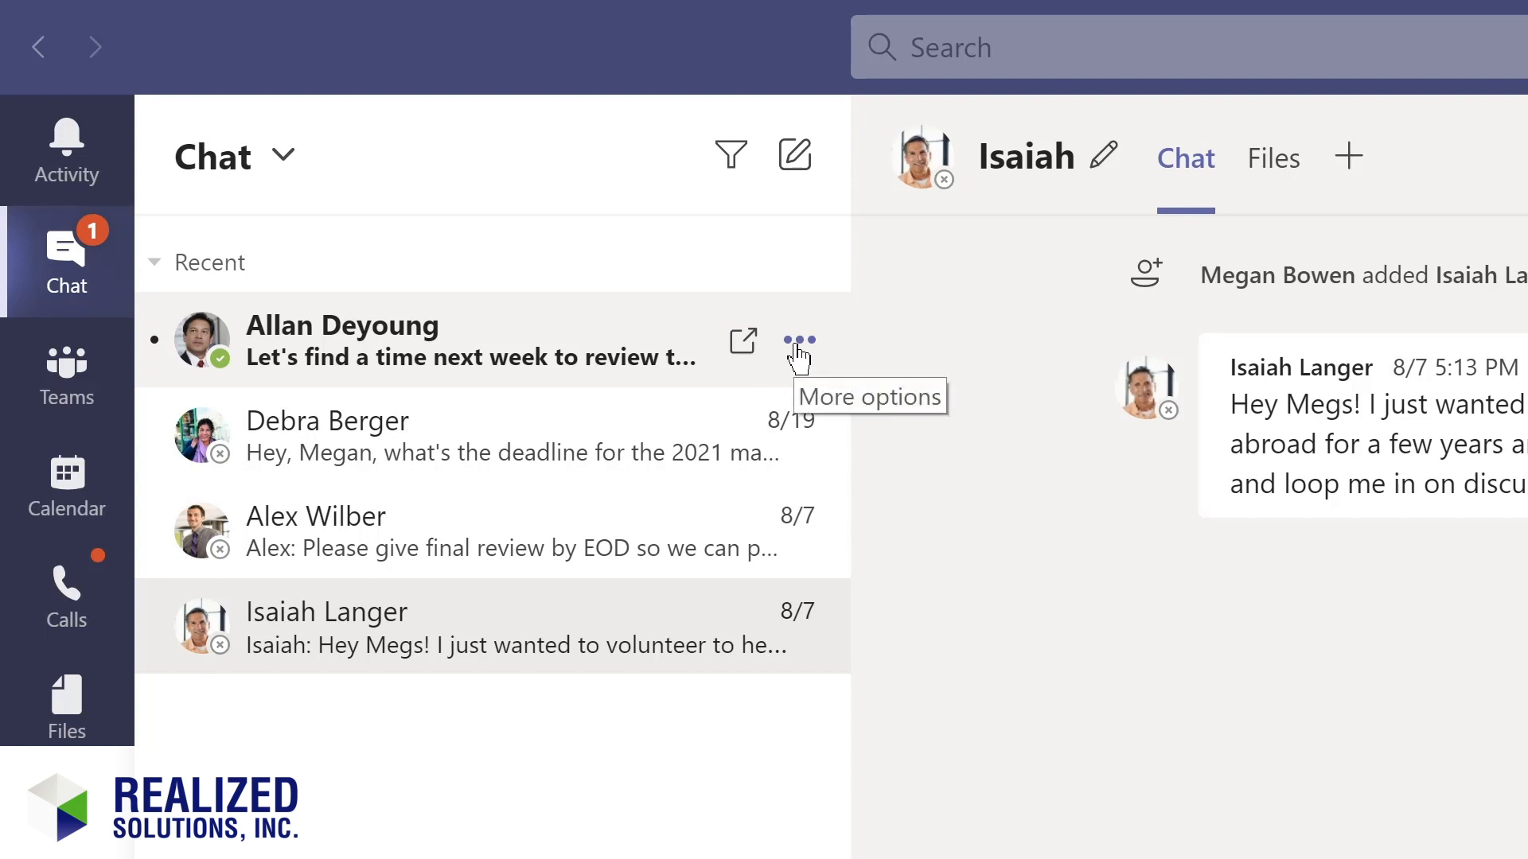
Pin the unread chat about finding a time next week for a review.
{"action": "left_click", "coordinate": [796, 345]}
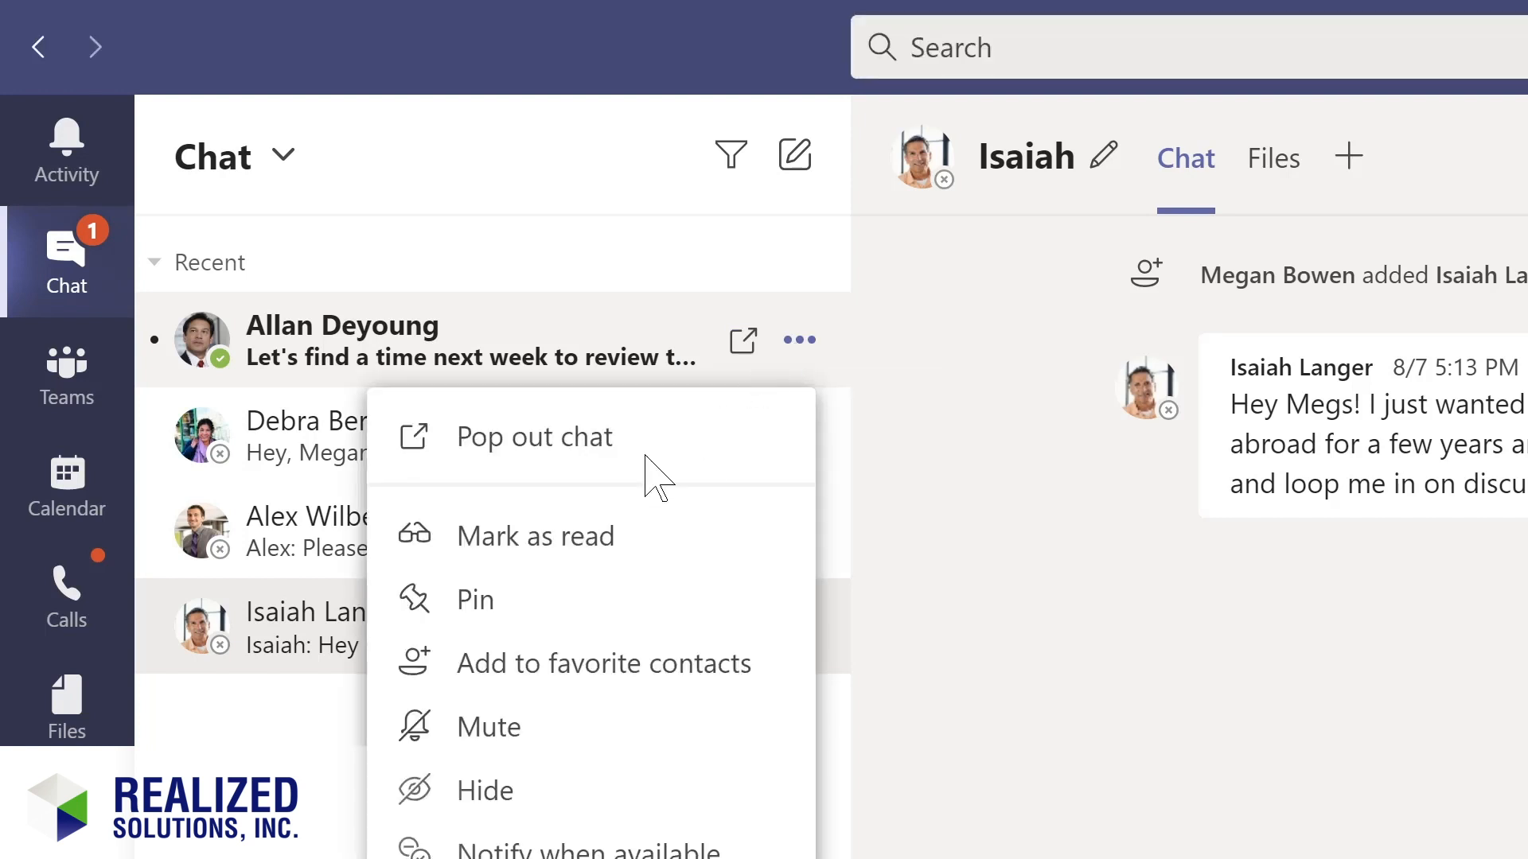
{"action": "left_click", "coordinate": [477, 605]}
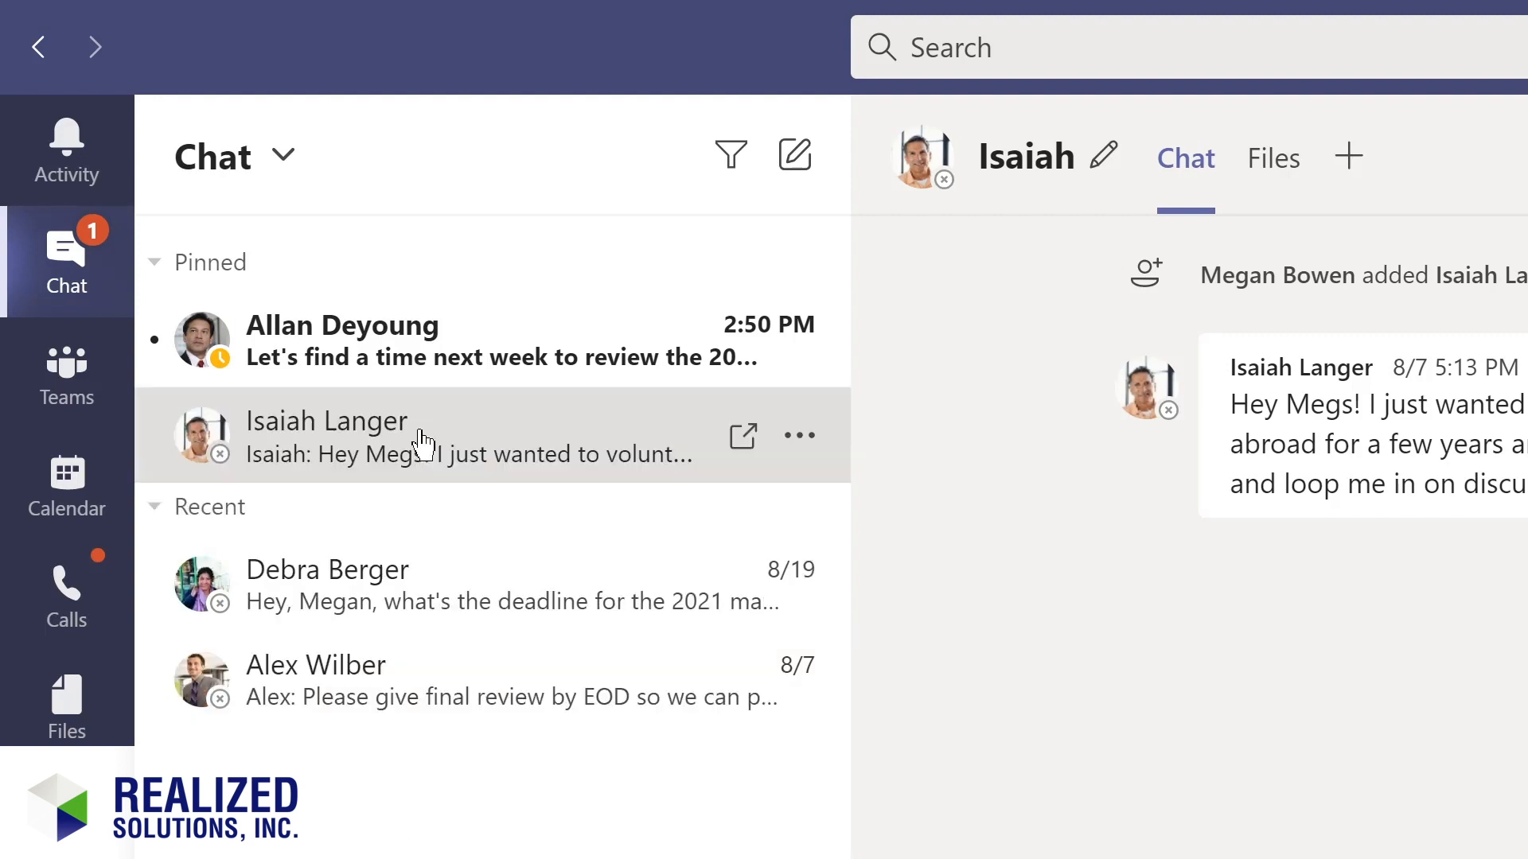
Move the pinned chat about volunteering above the other pinned chat and unpin it.
{"action": "left_click_drag", "start_coordinate": [421, 441], "coordinate": [420, 314]}
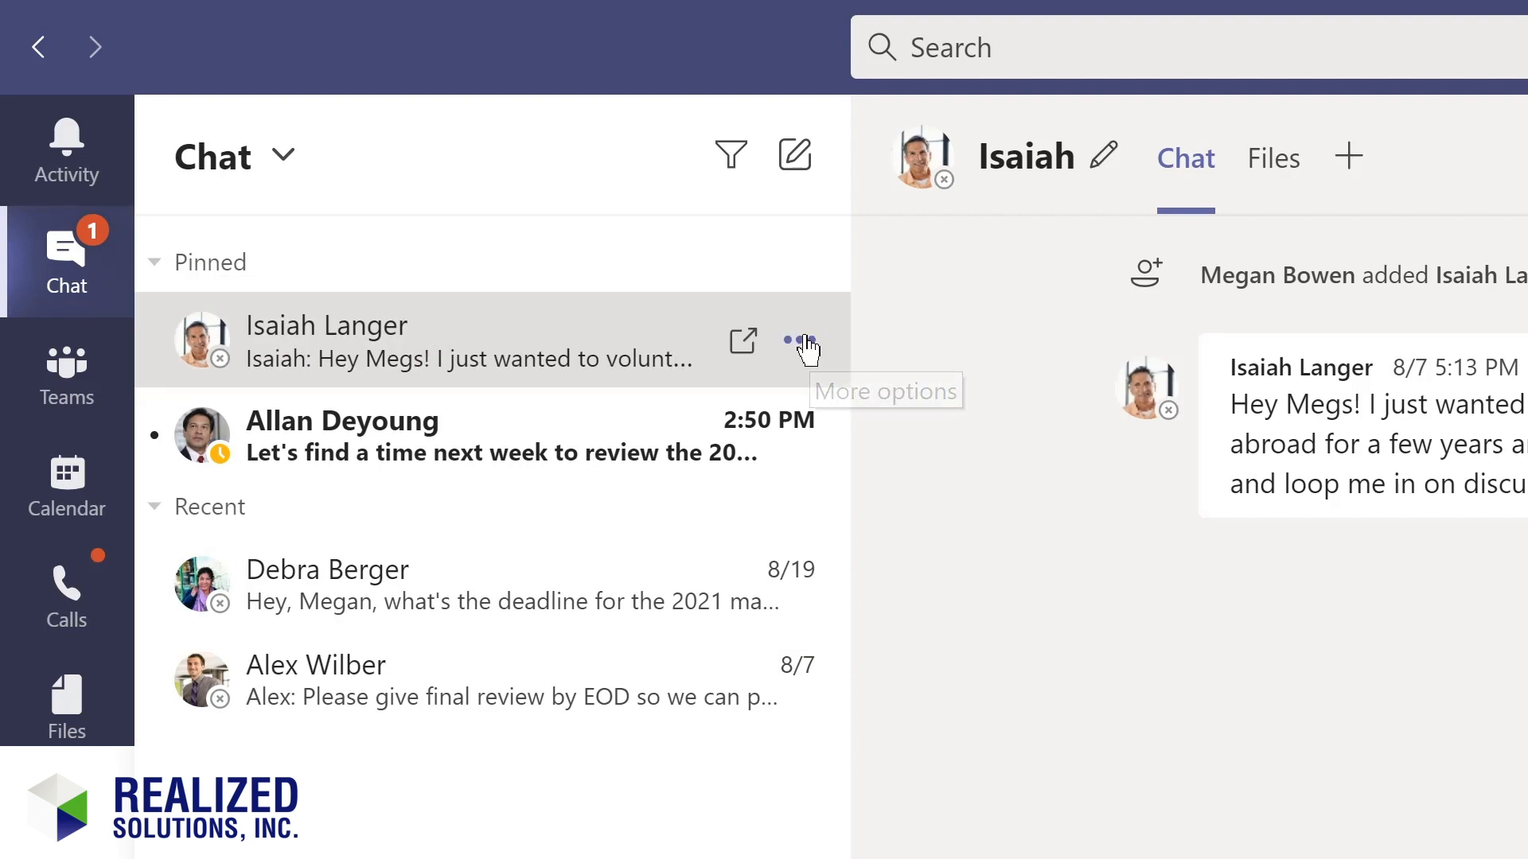
{"action": "left_click", "coordinate": [800, 341]}
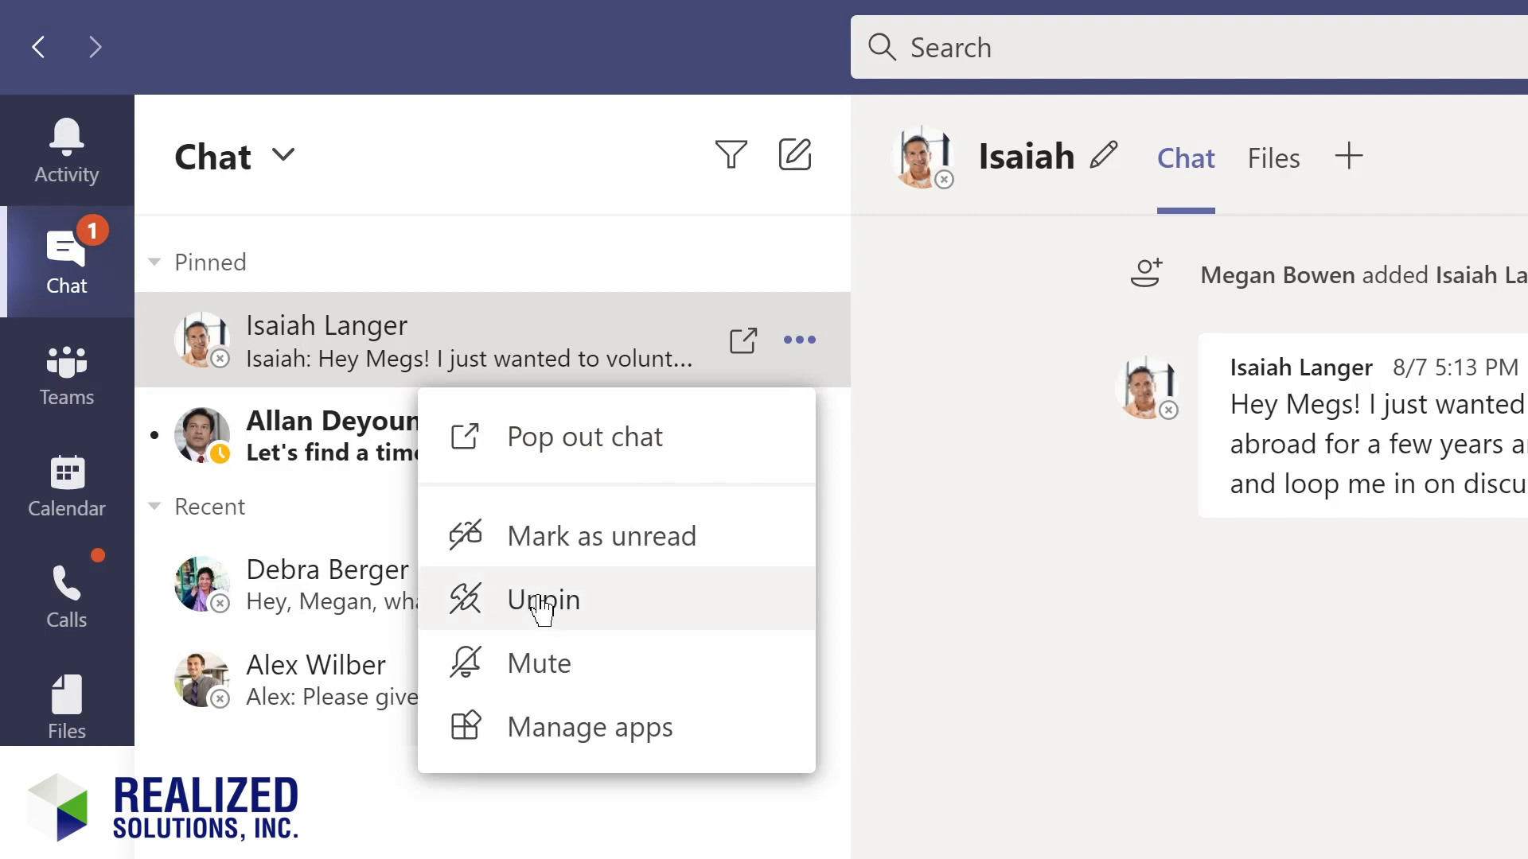
{"action": "left_click", "coordinate": [547, 607]}
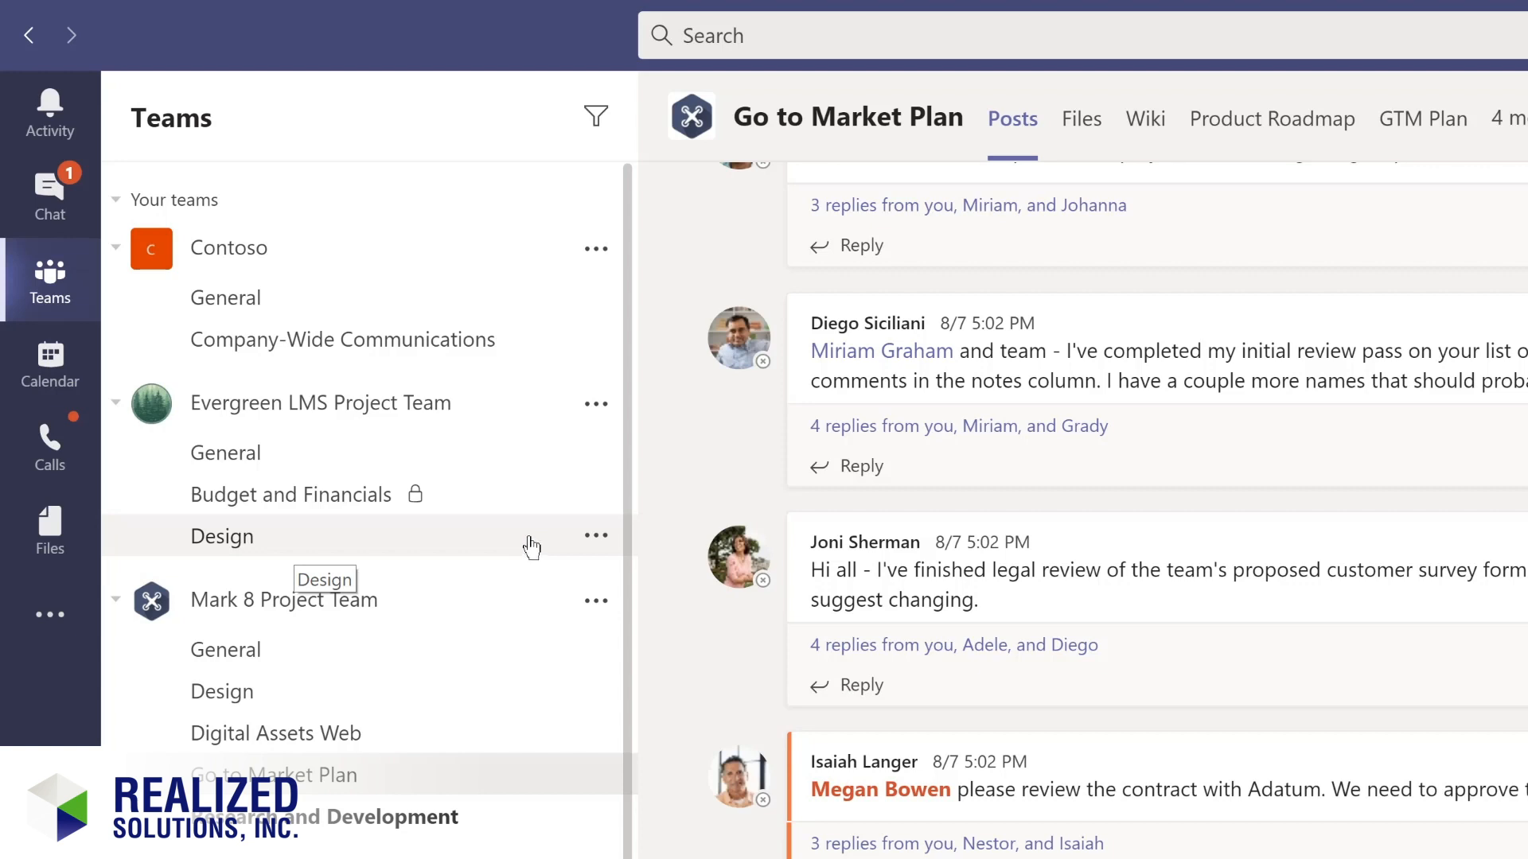
Pin the Design channel of the Evergreen LMS Project Team.
{"action": "left_click", "coordinate": [595, 539]}
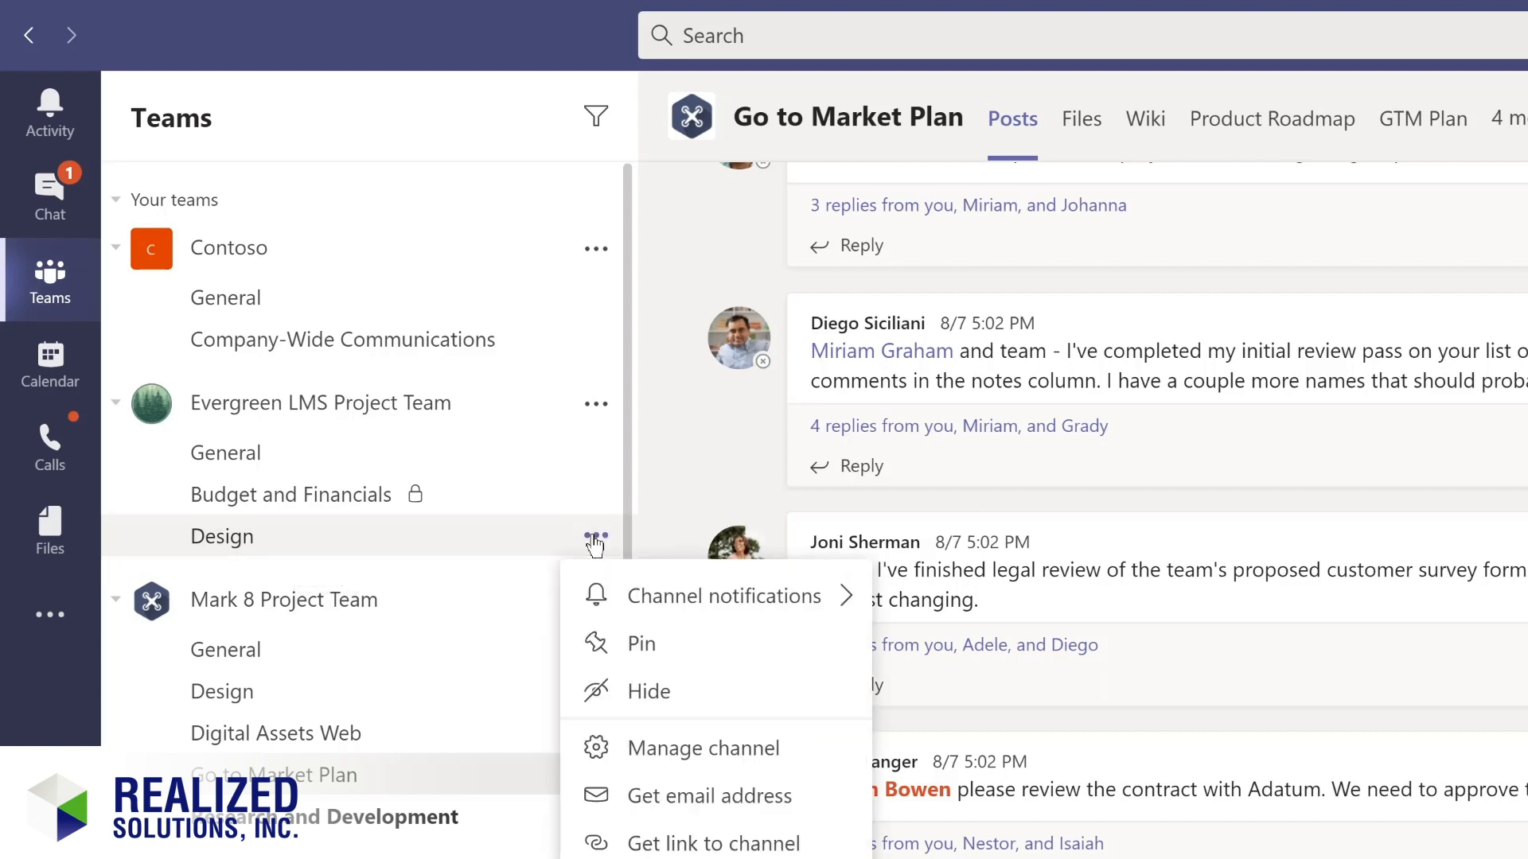
{"action": "left_click", "coordinate": [638, 654]}
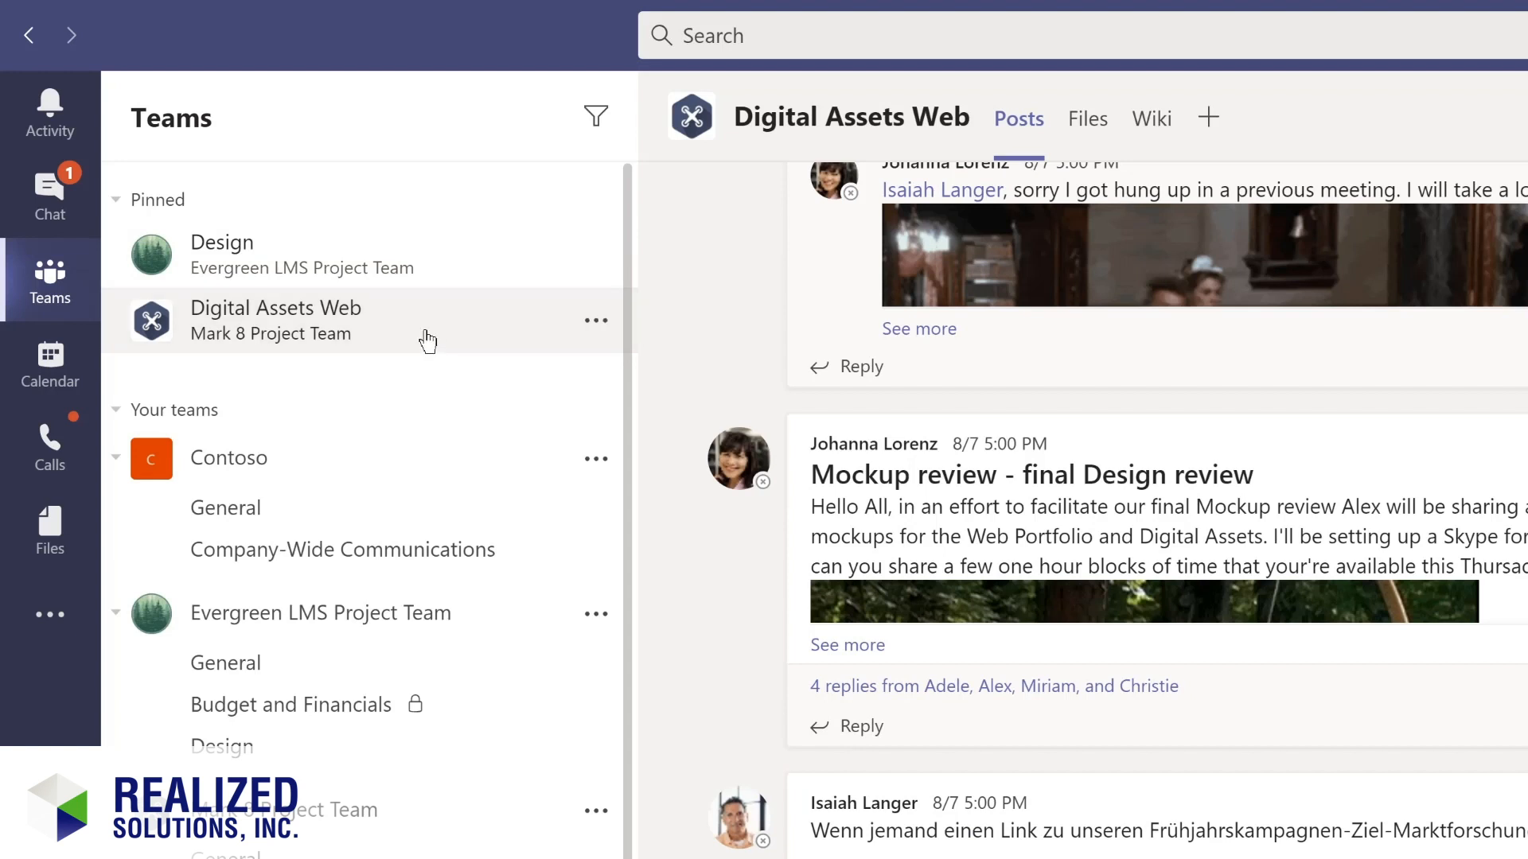
Move the pinned Digital Assets Web channel above the pinned Design channel and unpin it.
{"action": "left_click_drag", "start_coordinate": [427, 341], "coordinate": [427, 236]}
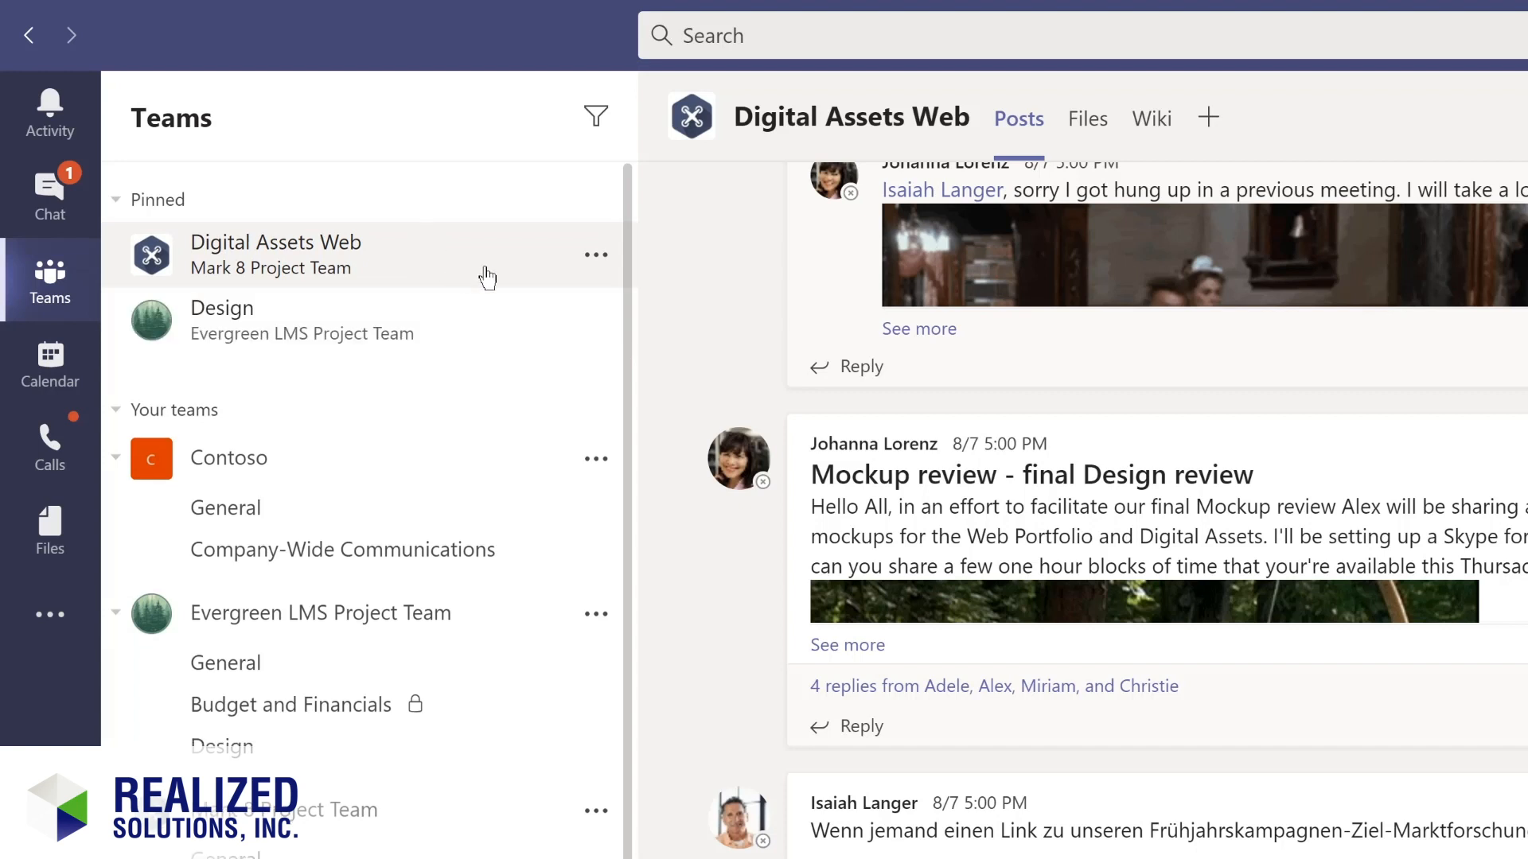
{"action": "left_click", "coordinate": [595, 256]}
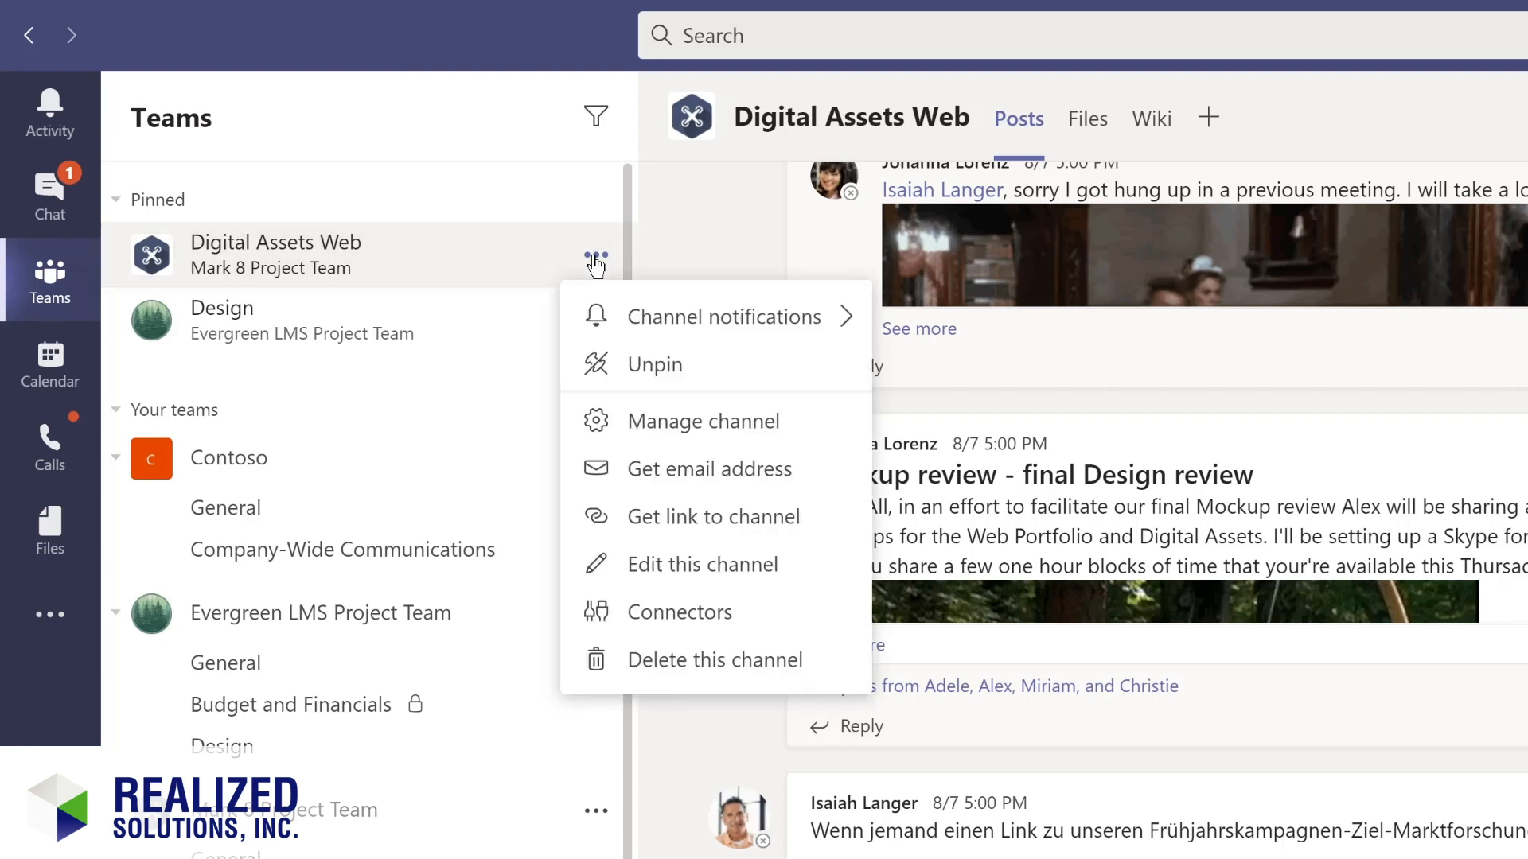
{"action": "left_click", "coordinate": [624, 363]}
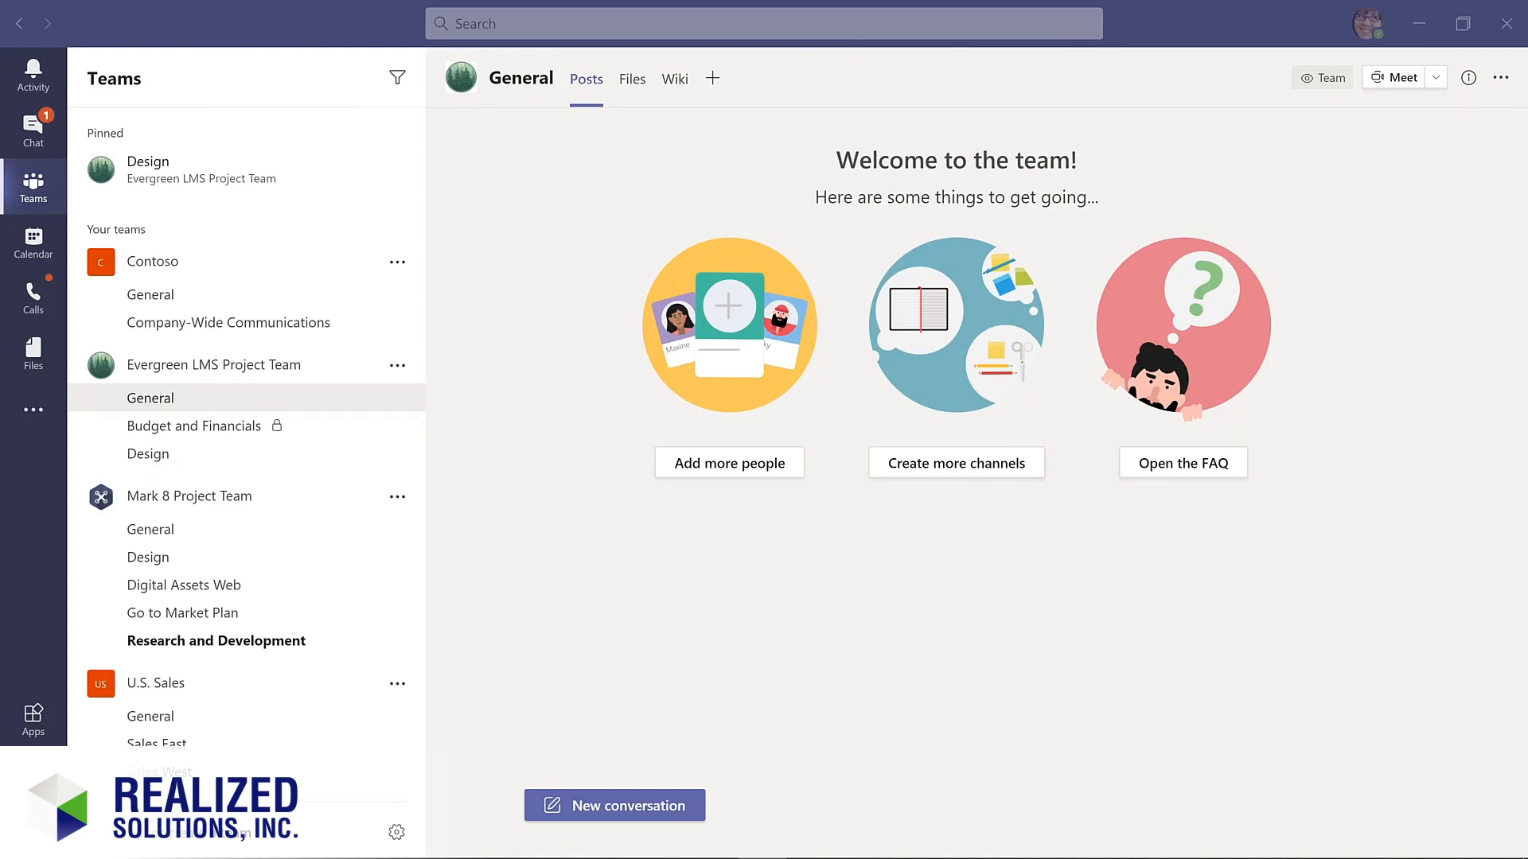
Start a formatted conversation in Evergreen LMS Project Team's General channel with the subject "I'm excited to start planning our new LMS!".
{"action": "left_click", "coordinate": [602, 806]}
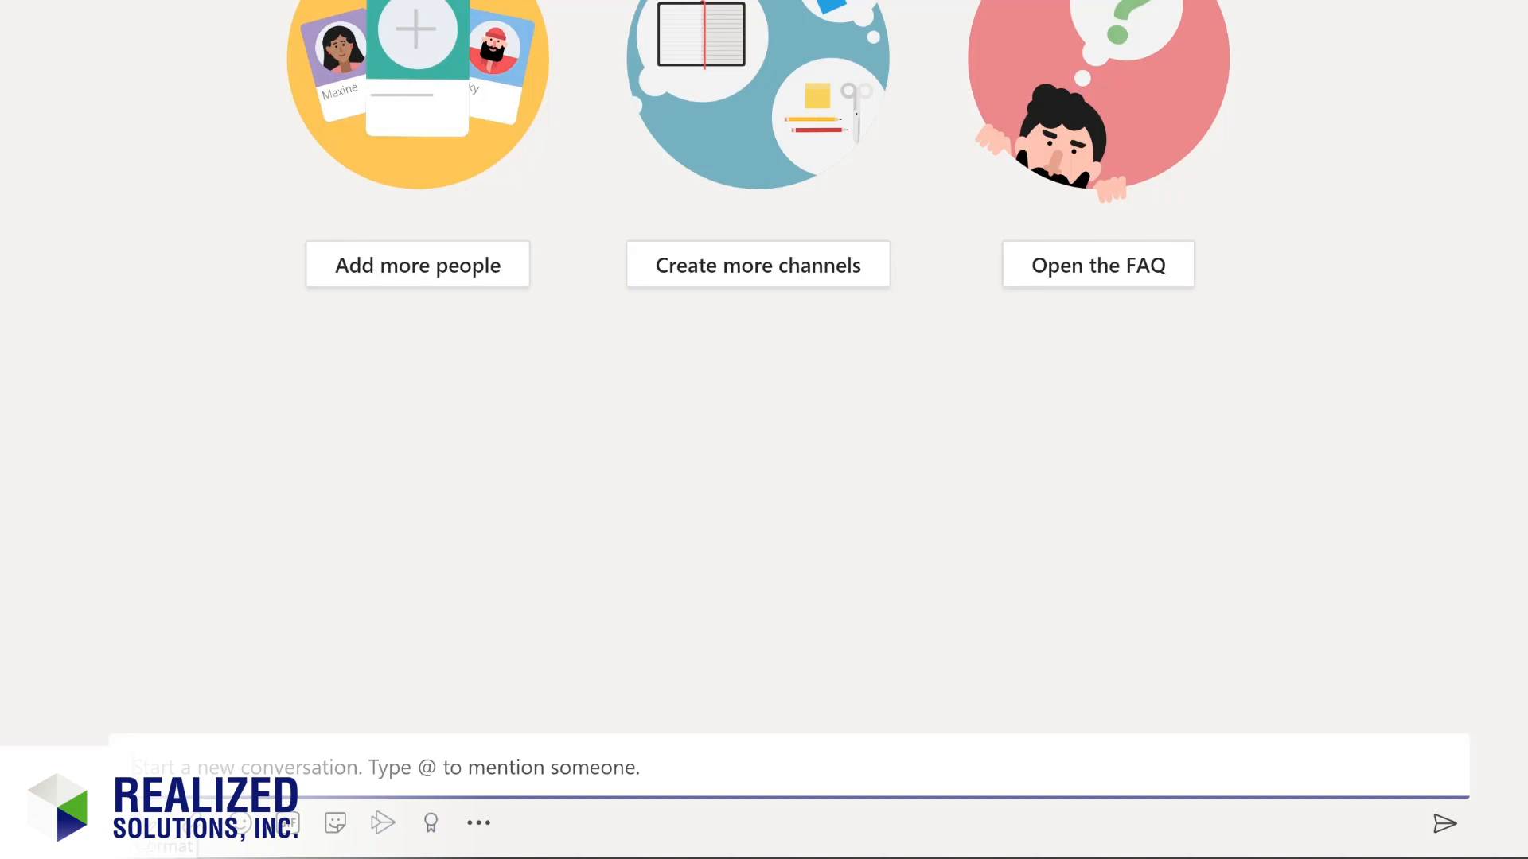
{"action": "left_click", "coordinate": [144, 827]}
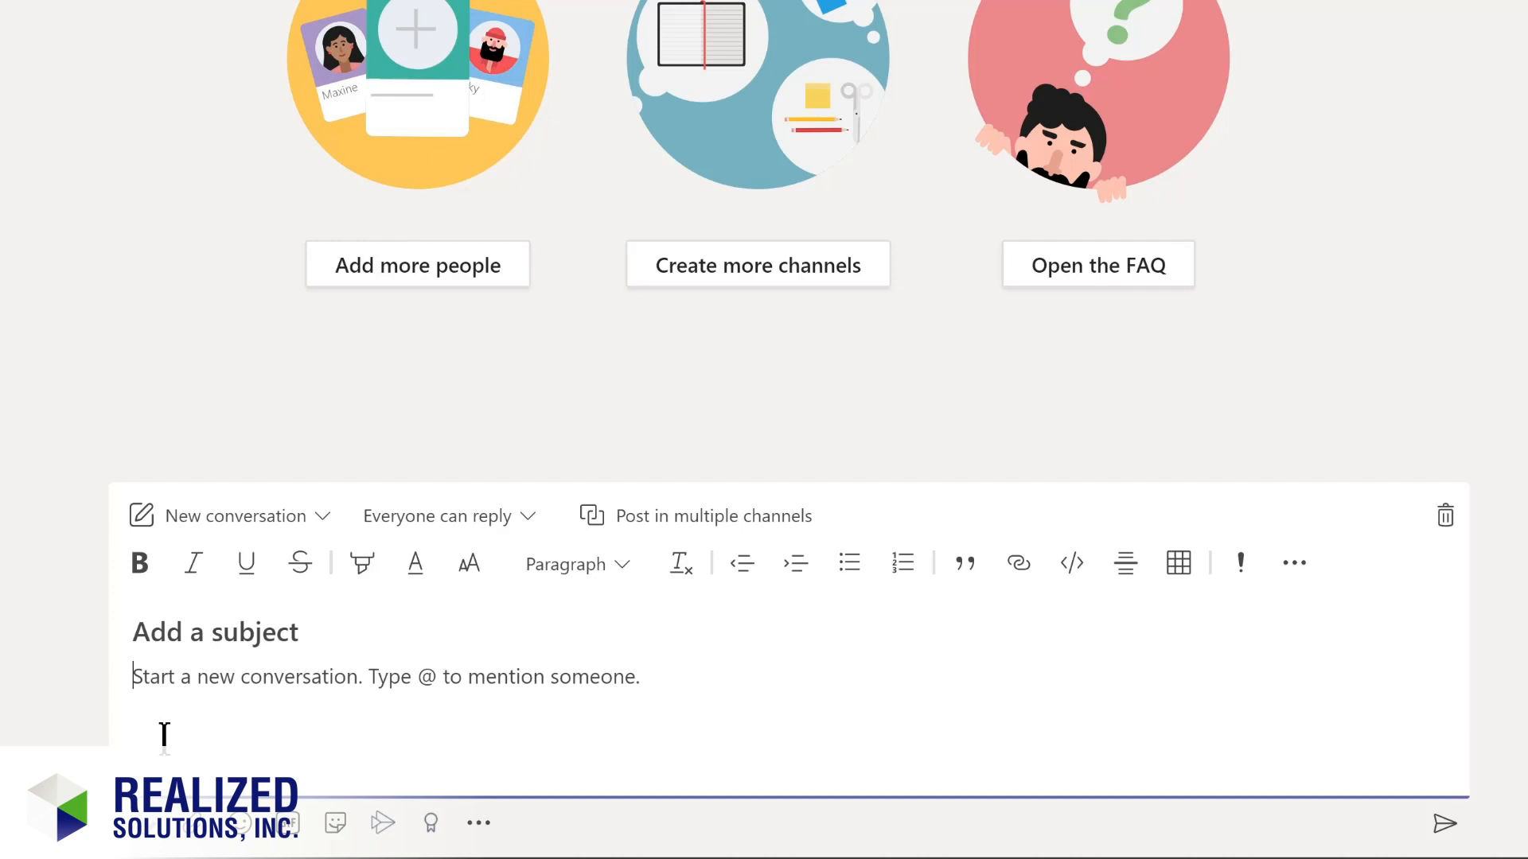
{"action": "left_click", "coordinate": [195, 637]}
{"action": "type", "text": "I'm "}
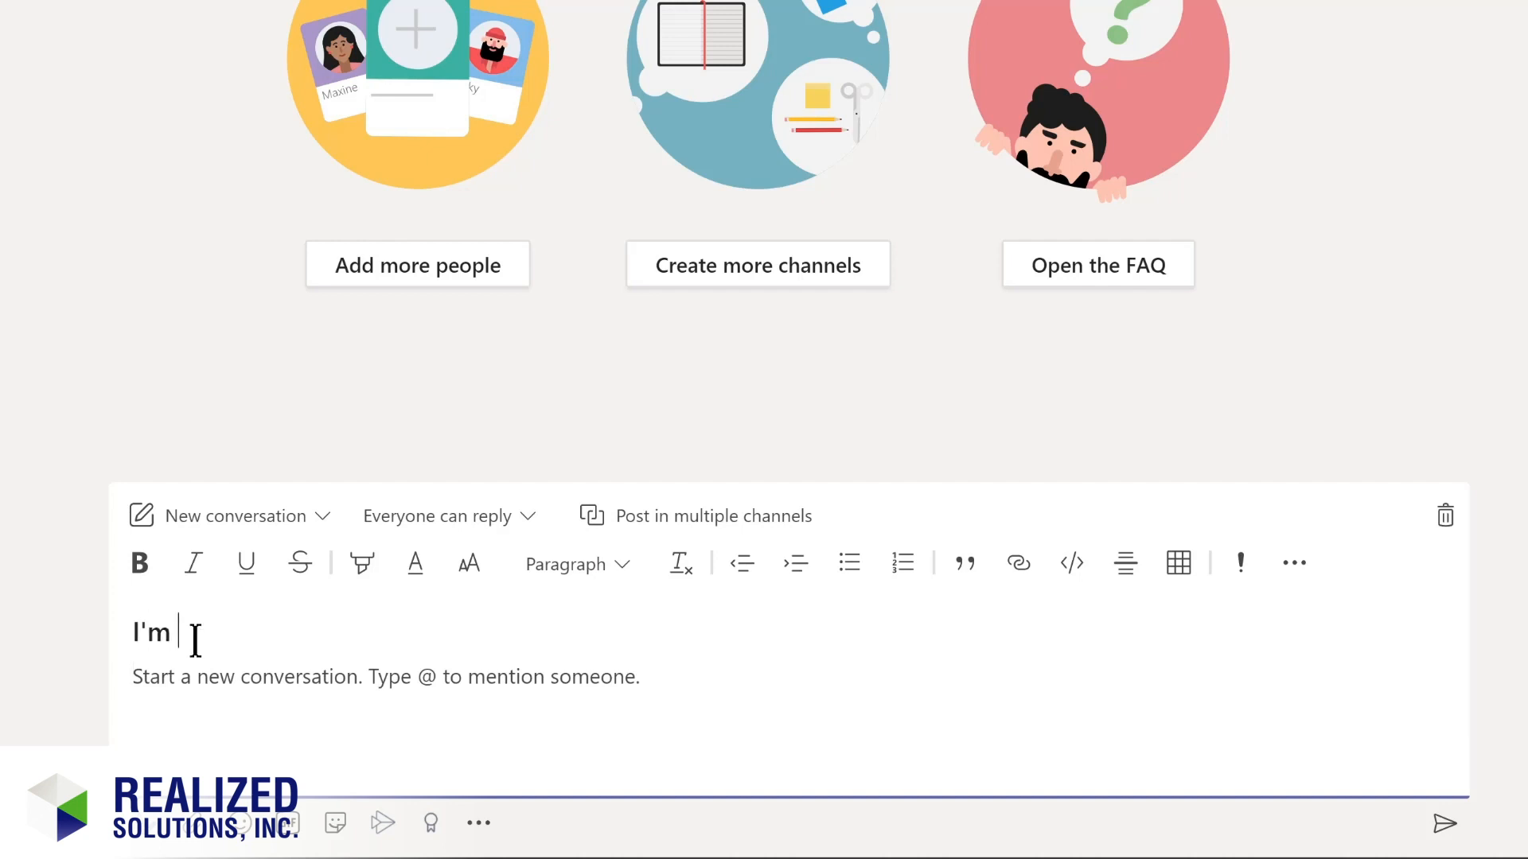
{"action": "type", "text": "excited to start planning our new LMS!"}
{"action": "key", "text": "Return"}
Write the message "We'll be sharing details and actions in the Design channel", inserting Design as a channel mention.
{"action": "type", "text": "W"}
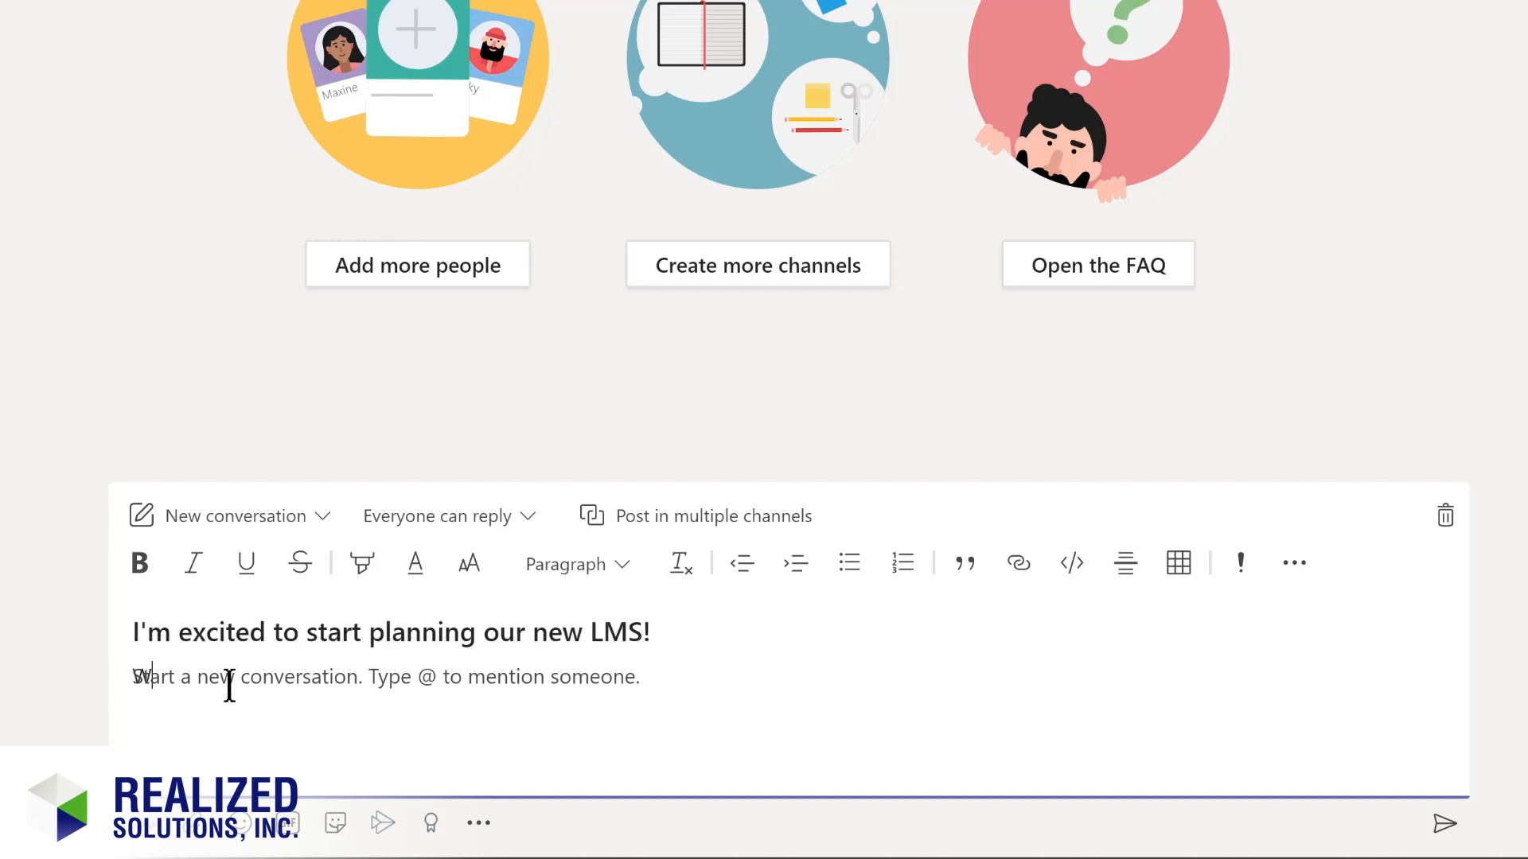
{"action": "type", "text": "e'll be sharing details and actions in the @Design"}
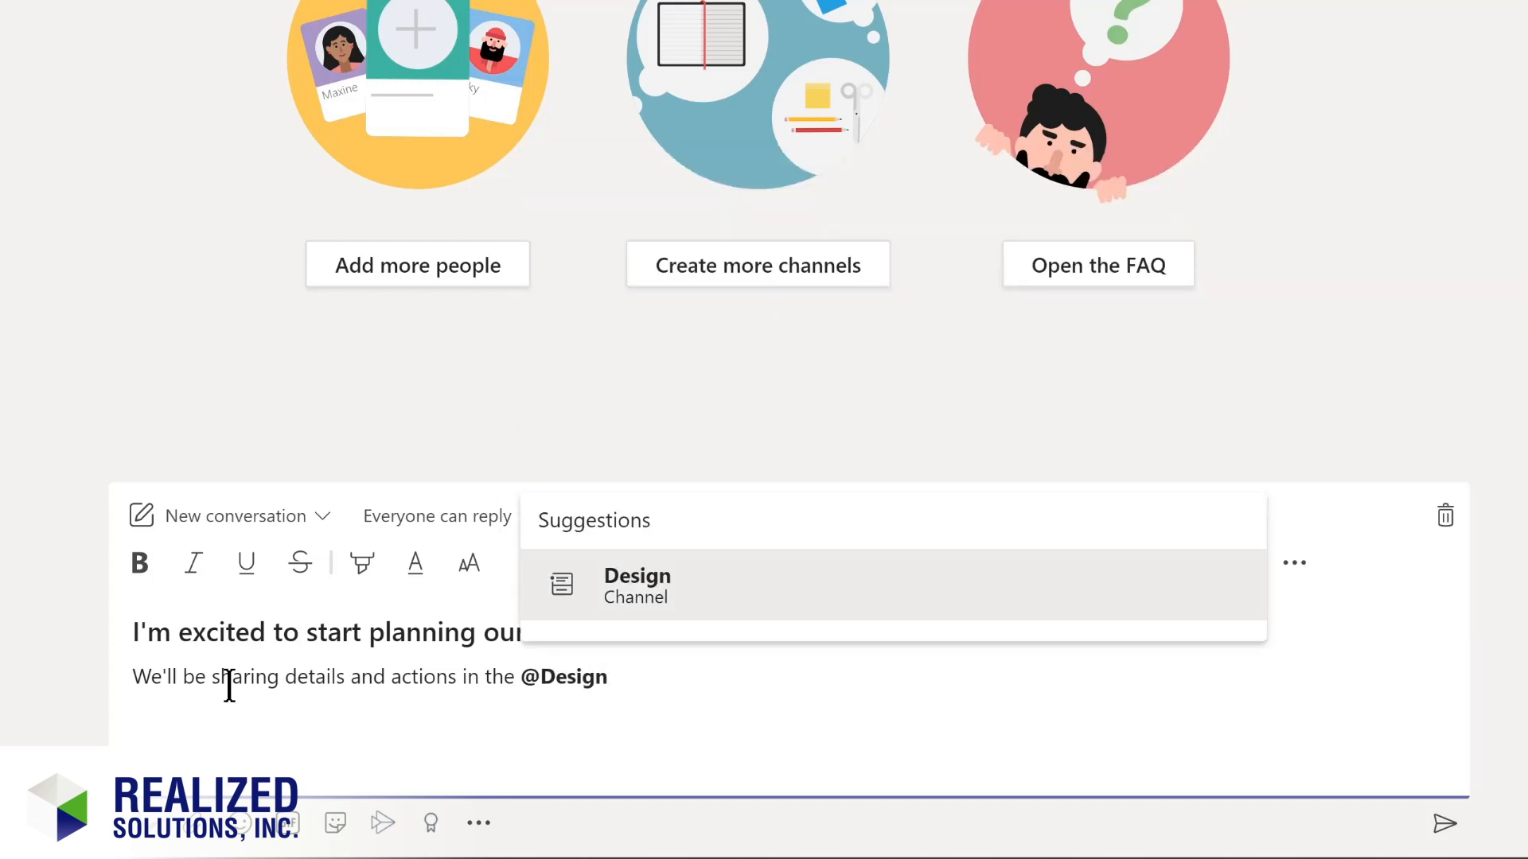
{"action": "key", "text": "Return"}
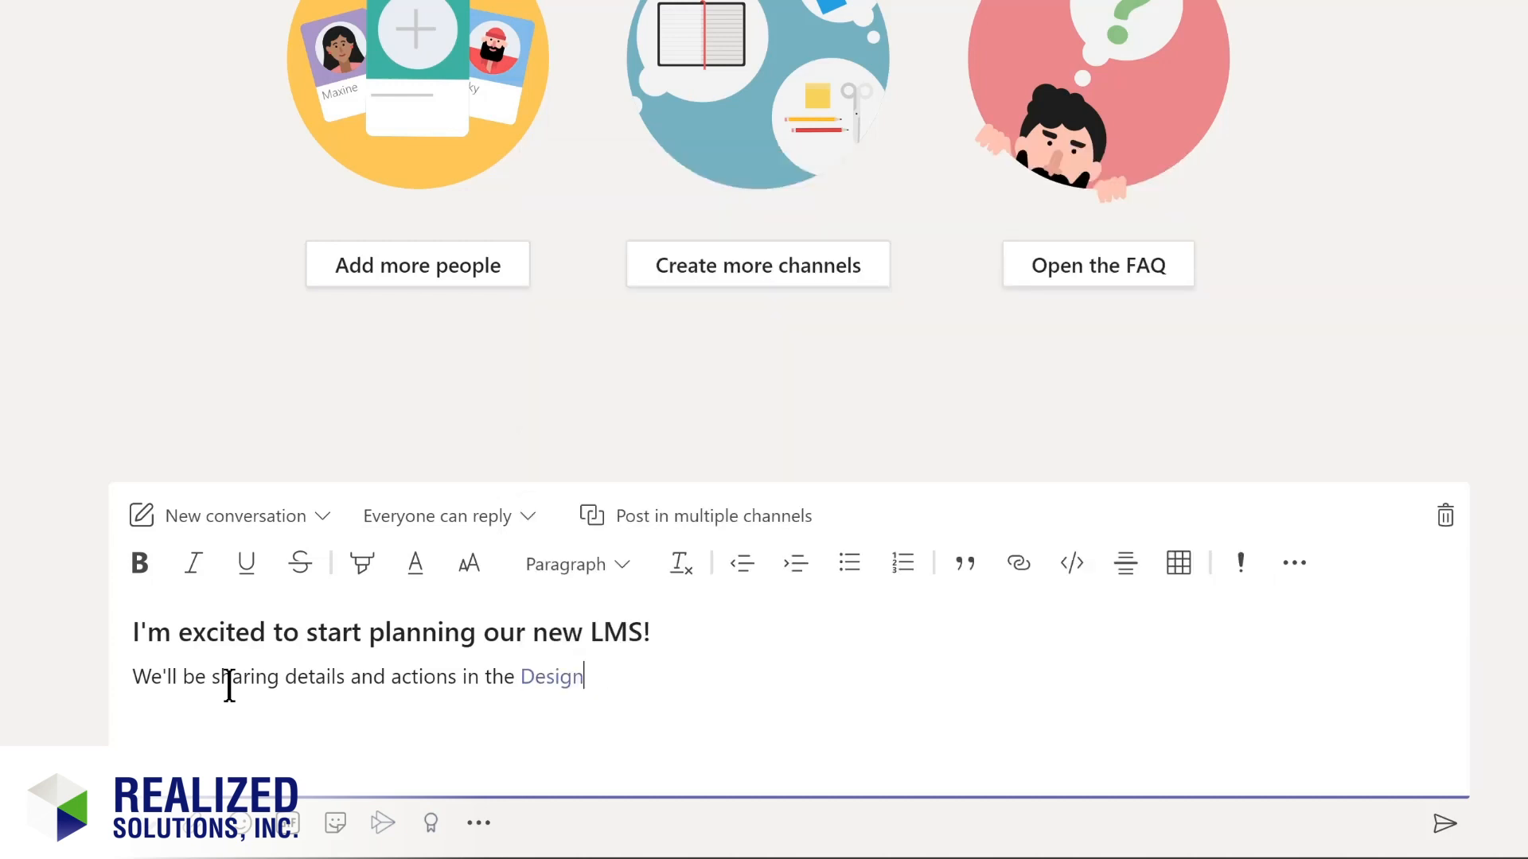
{"action": "type", "text": "channel"}
Highlight the entire message sentence below the subject in yellow.
{"action": "key", "text": "ctrl+Home"}
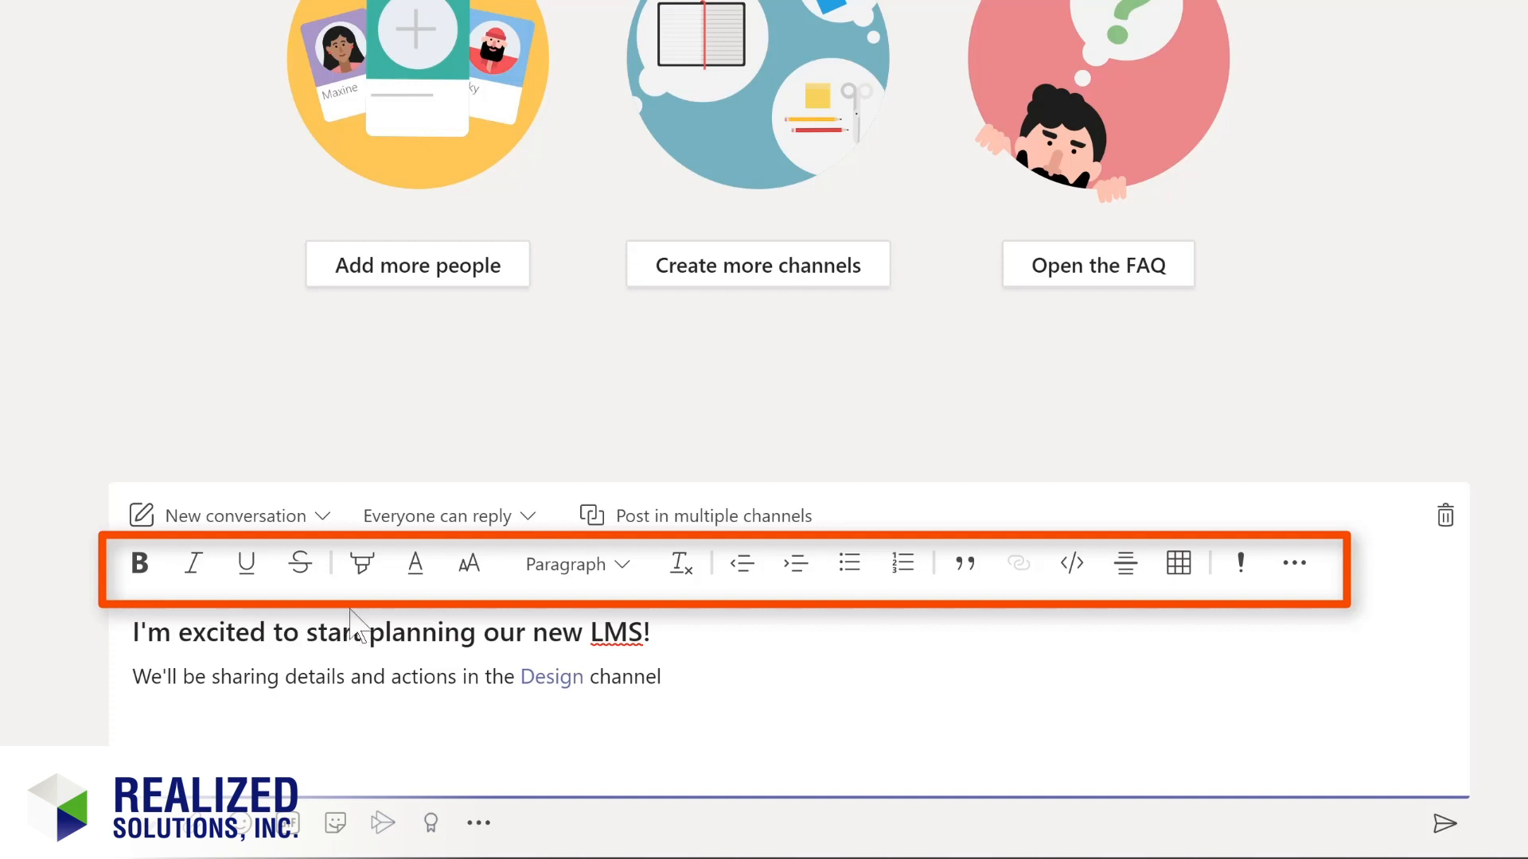
{"action": "triple_click", "coordinate": [224, 670]}
{"action": "left_click", "coordinate": [361, 565]}
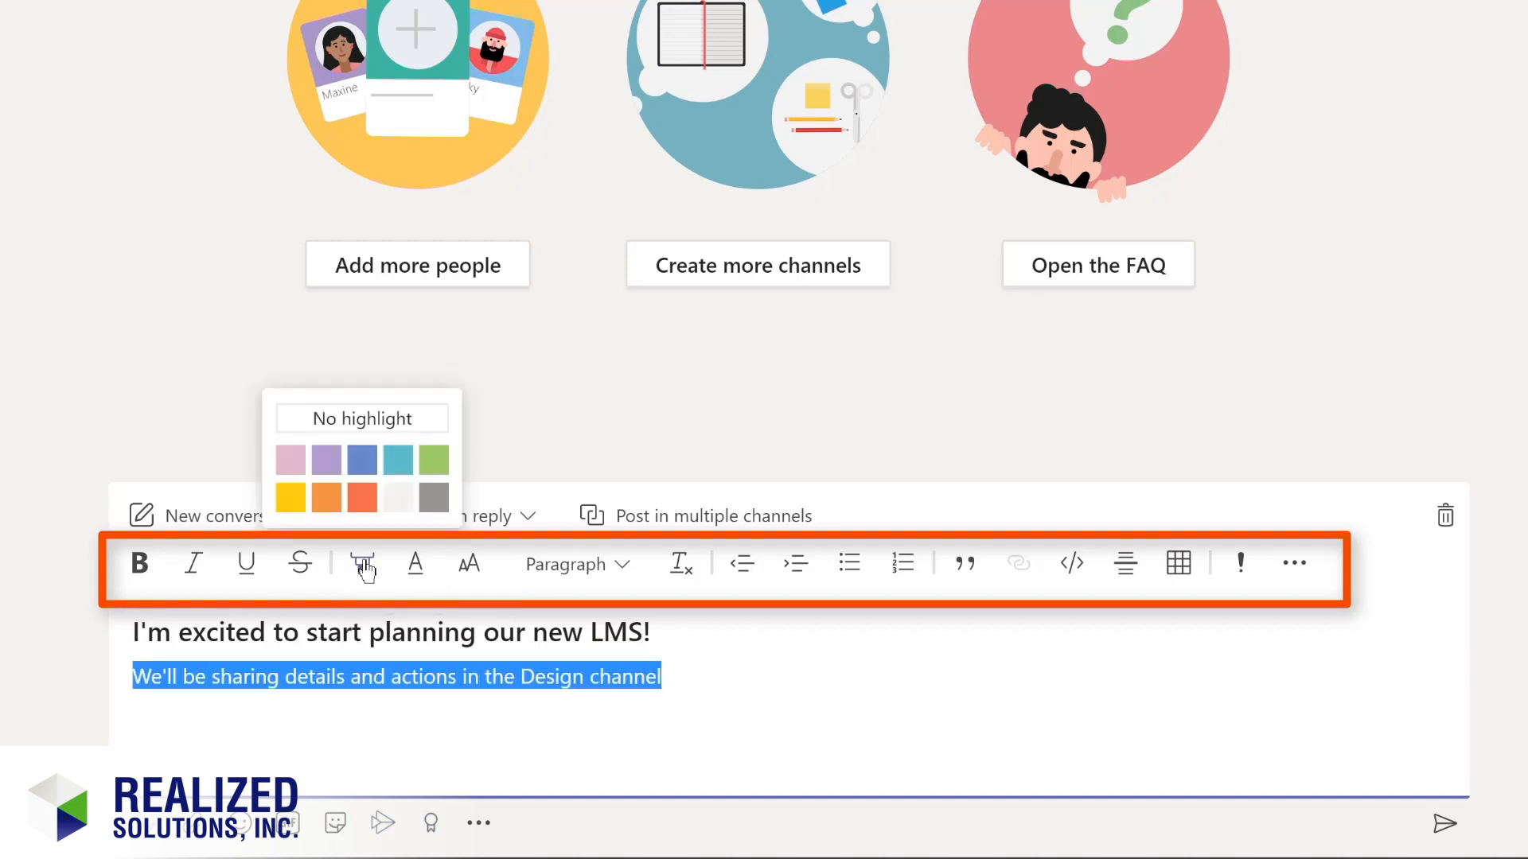
{"action": "left_click", "coordinate": [291, 498]}
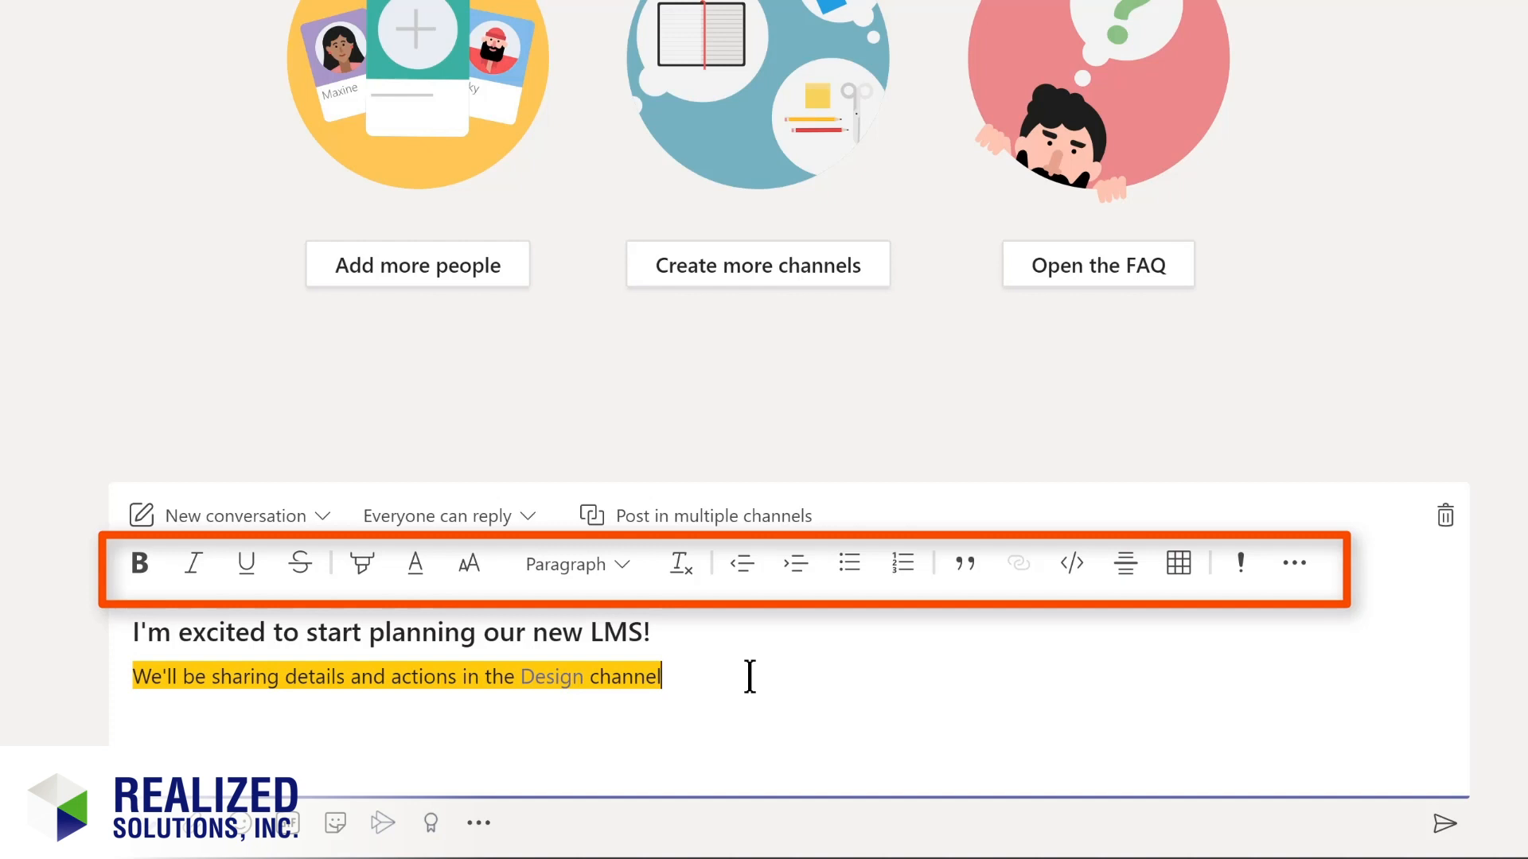
Add a smile emoji below the message and the "YAAAY!!" GIF of a man in a gray sweater, found by searching for "yay".
{"action": "left_click", "coordinate": [344, 750]}
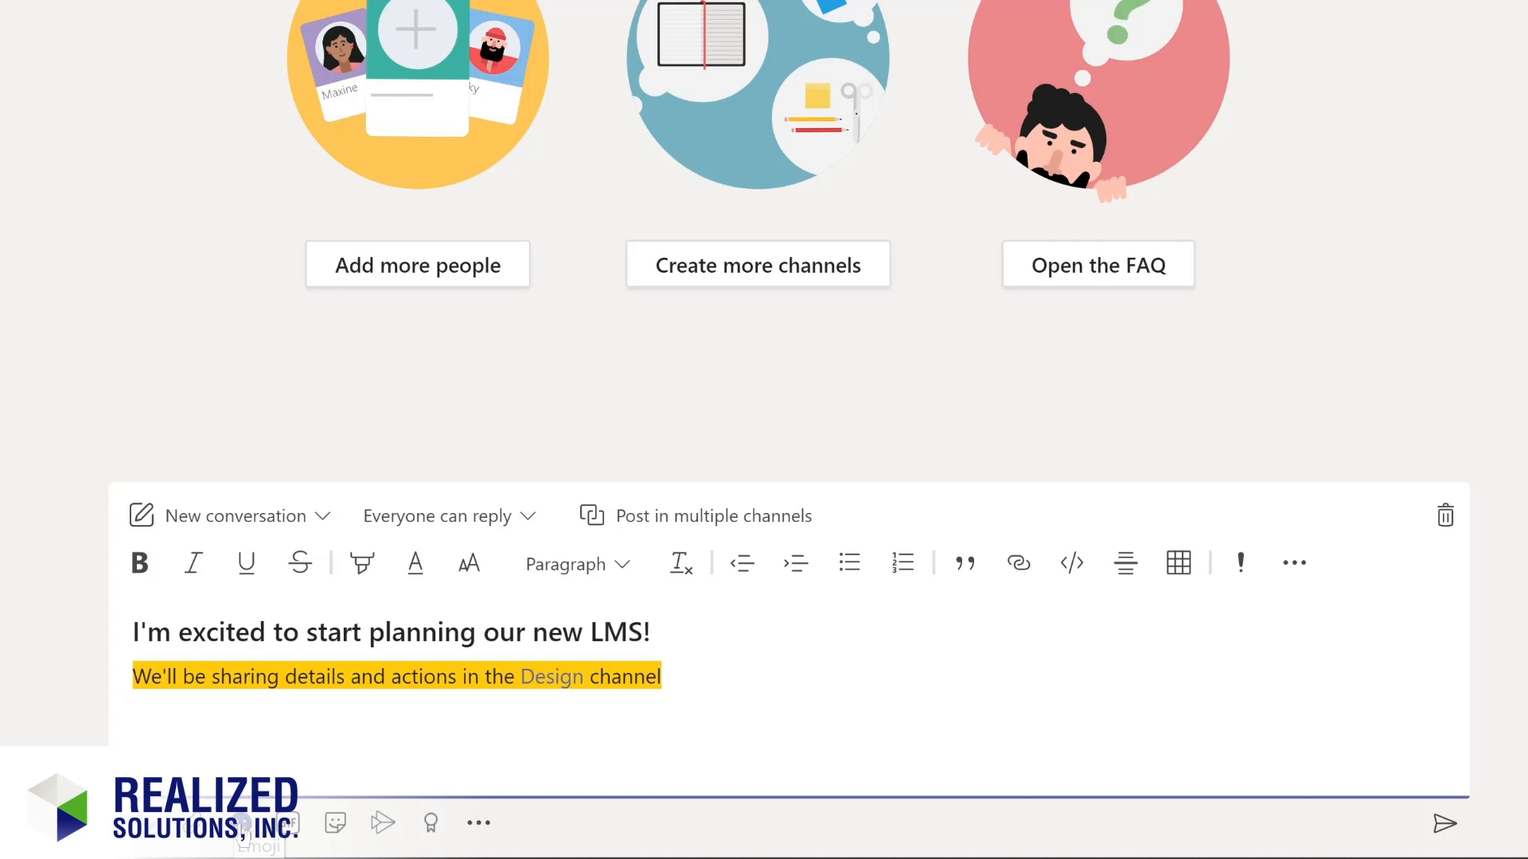
{"action": "left_click", "coordinate": [243, 828]}
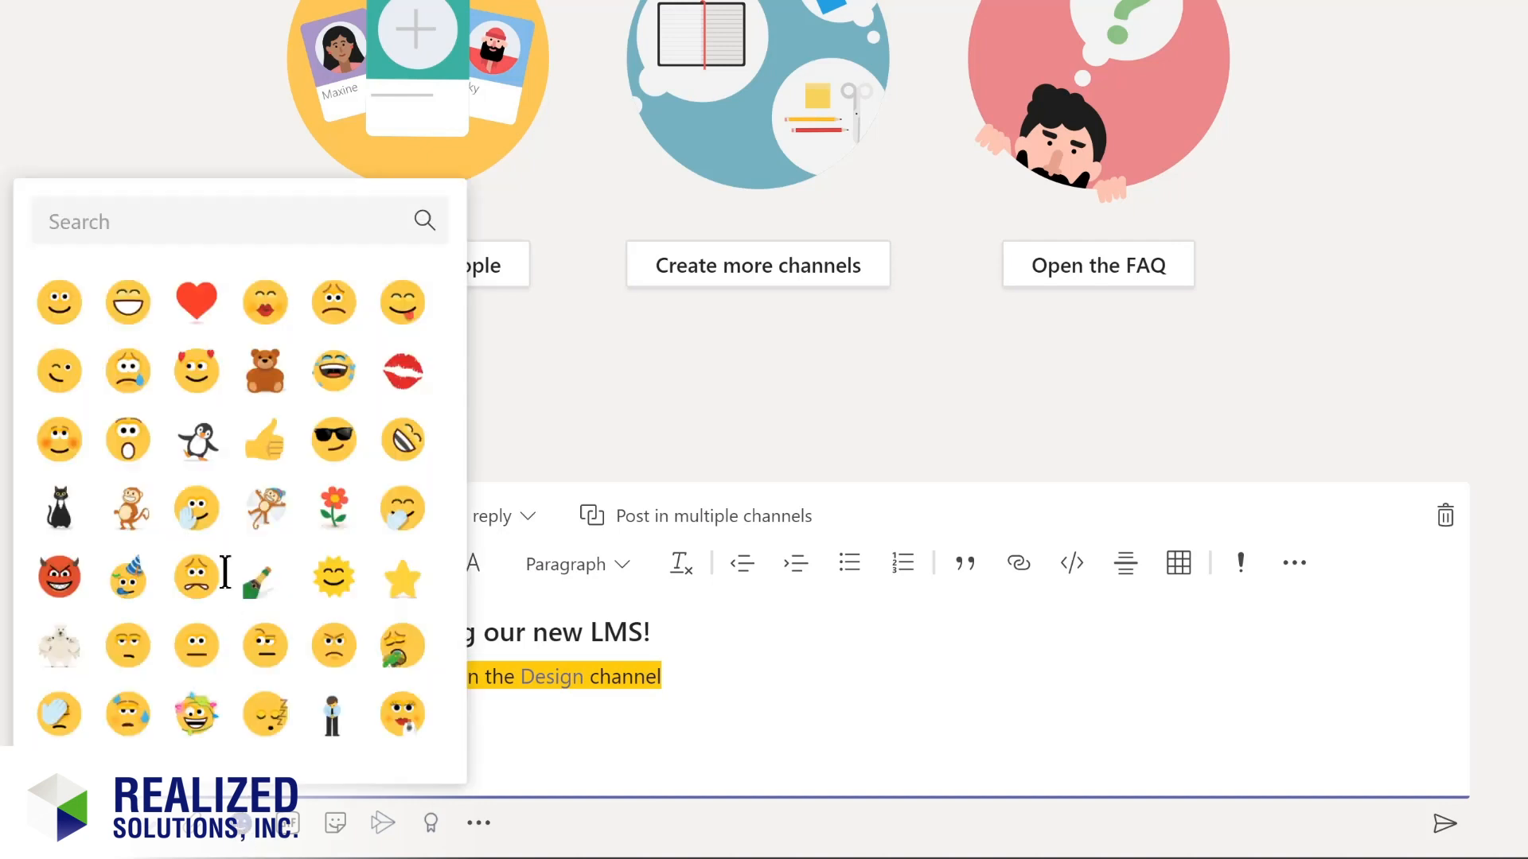
{"action": "left_click", "coordinate": [64, 307]}
{"action": "left_click", "coordinate": [289, 823]}
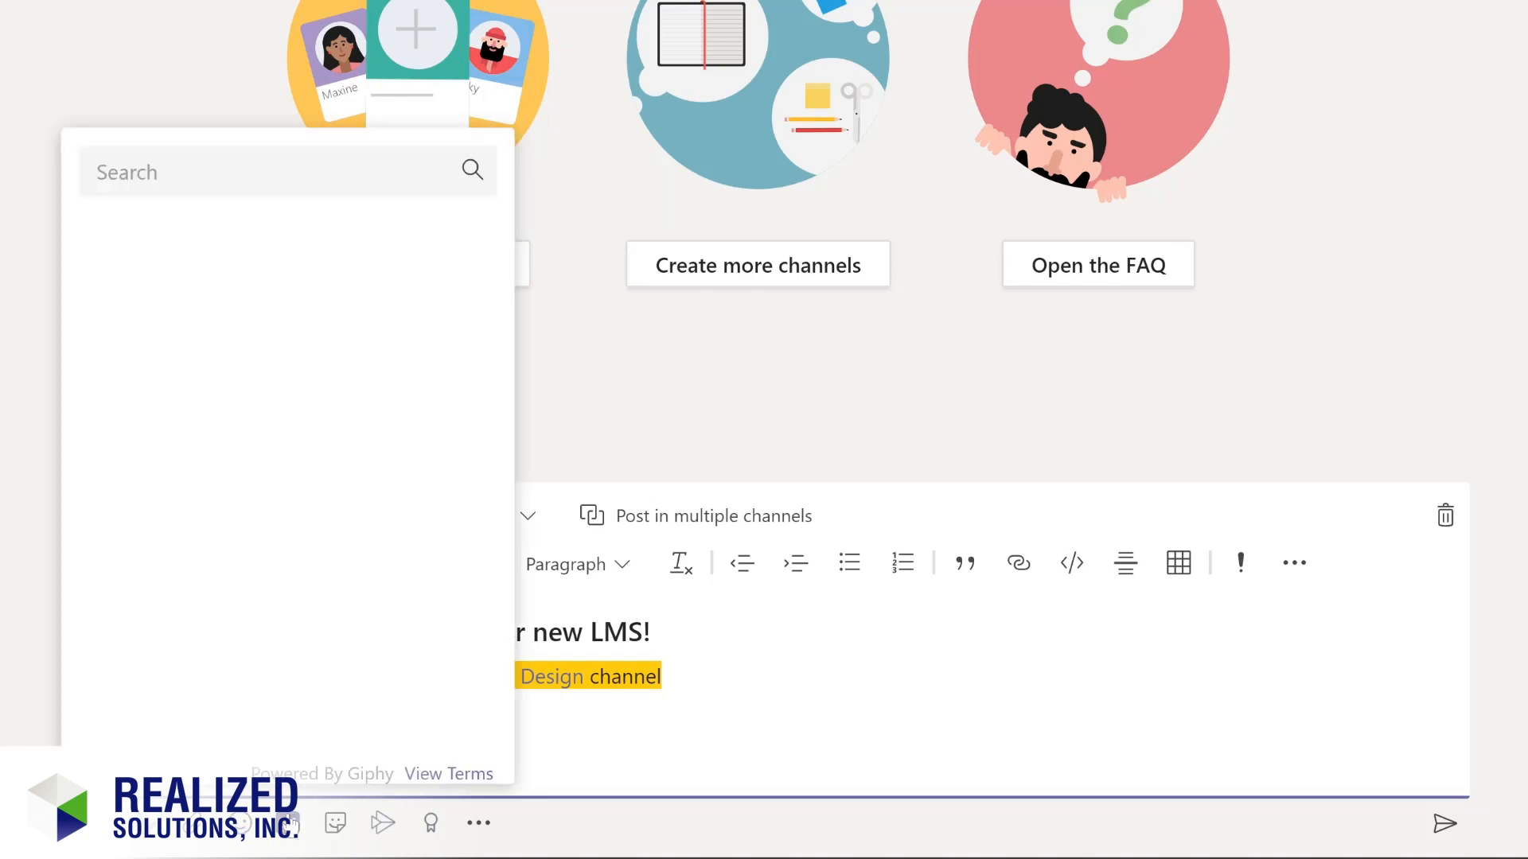
{"action": "type", "text": "yay"}
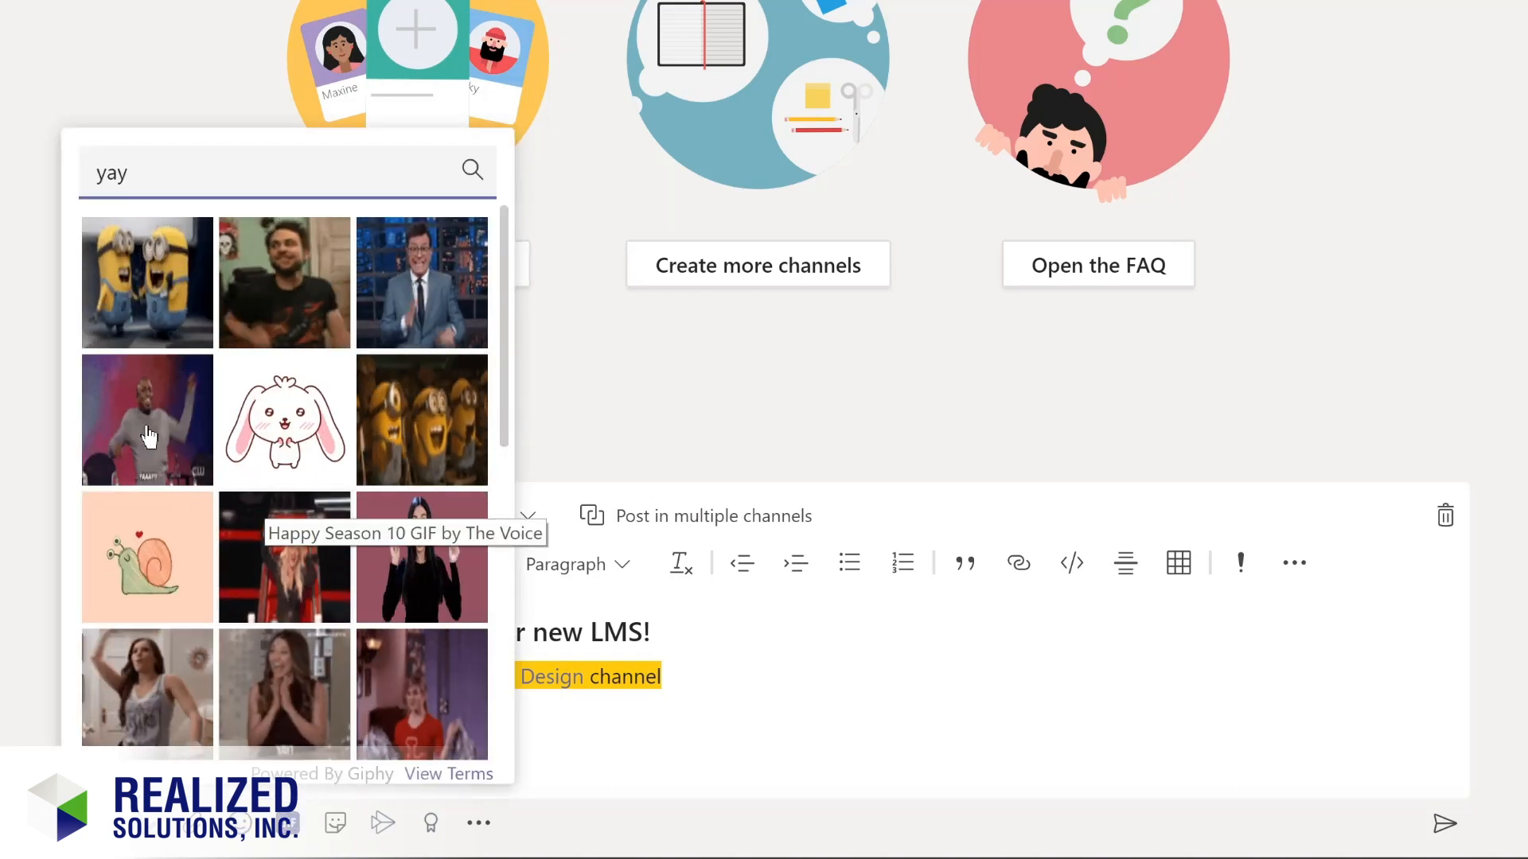
{"action": "left_click", "coordinate": [113, 446]}
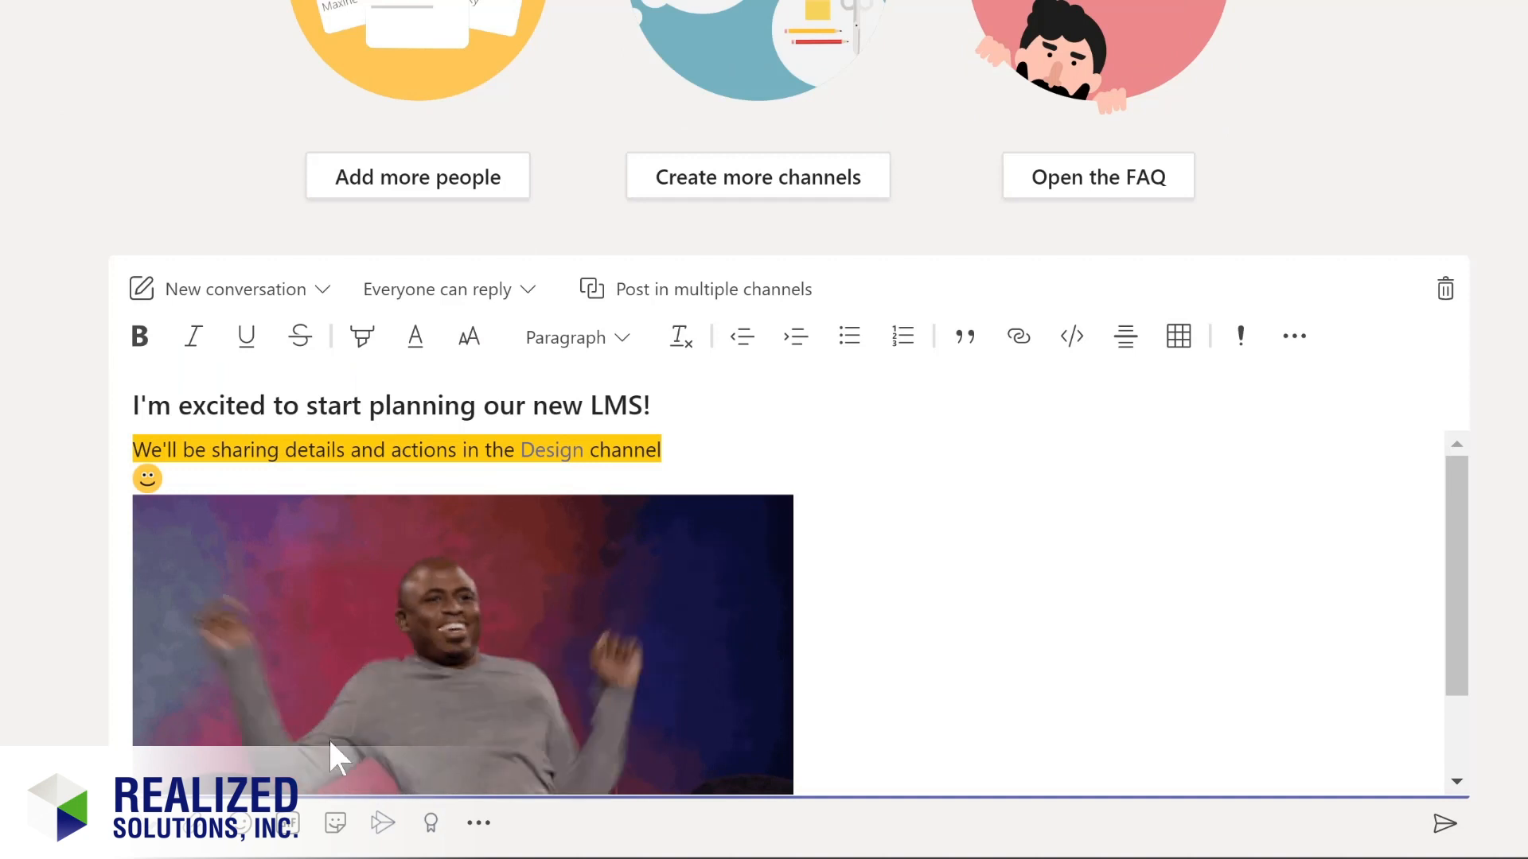
Add the "OH YEAH!" sticker with its default caption to the message and post the conversation.
{"action": "left_click", "coordinate": [335, 825]}
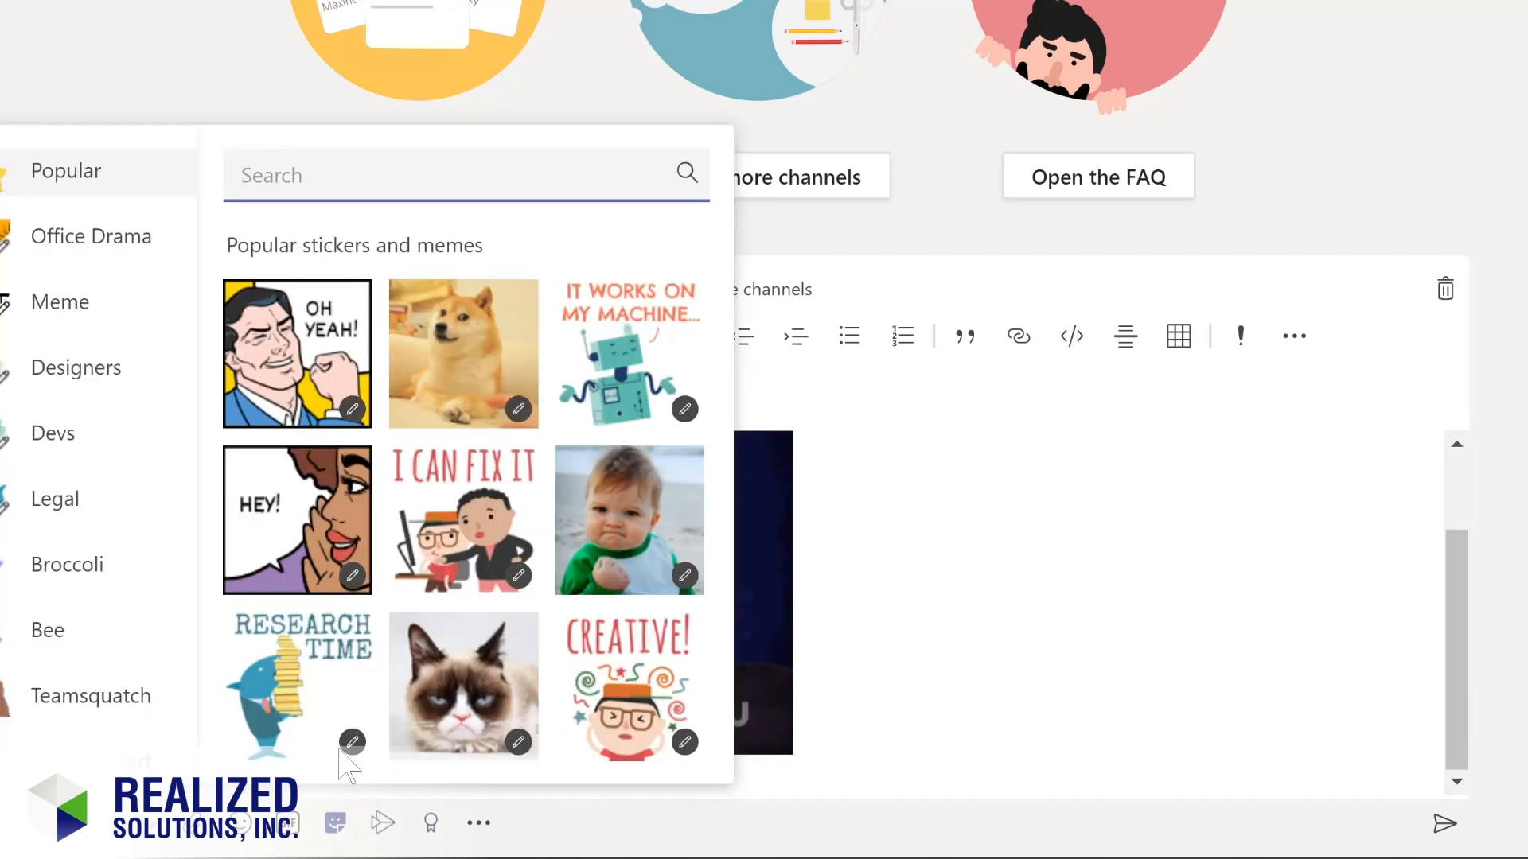
{"action": "left_click", "coordinate": [284, 405]}
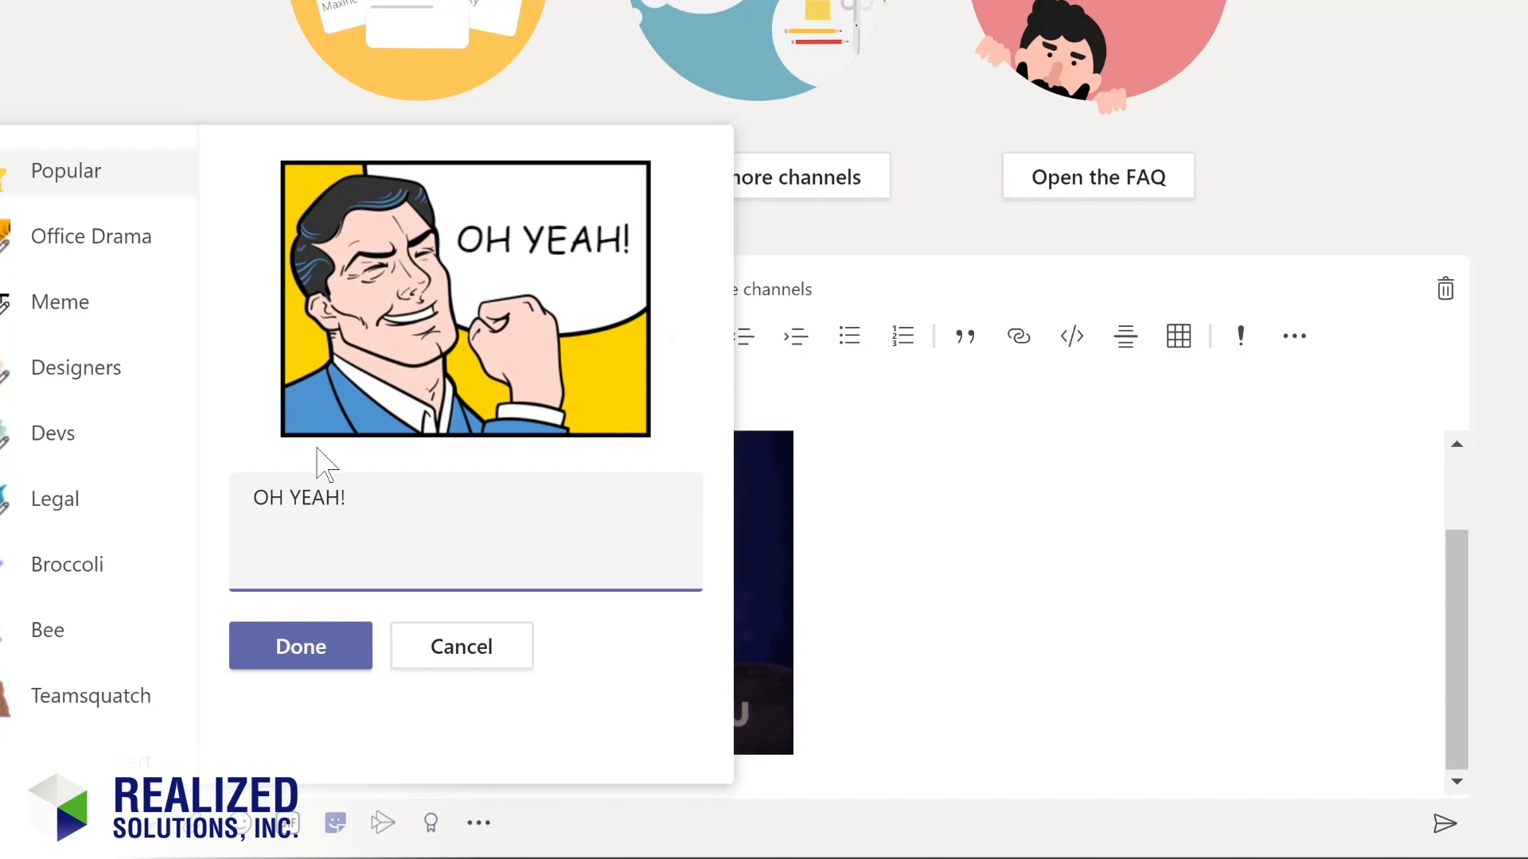
{"action": "left_click", "coordinate": [300, 644]}
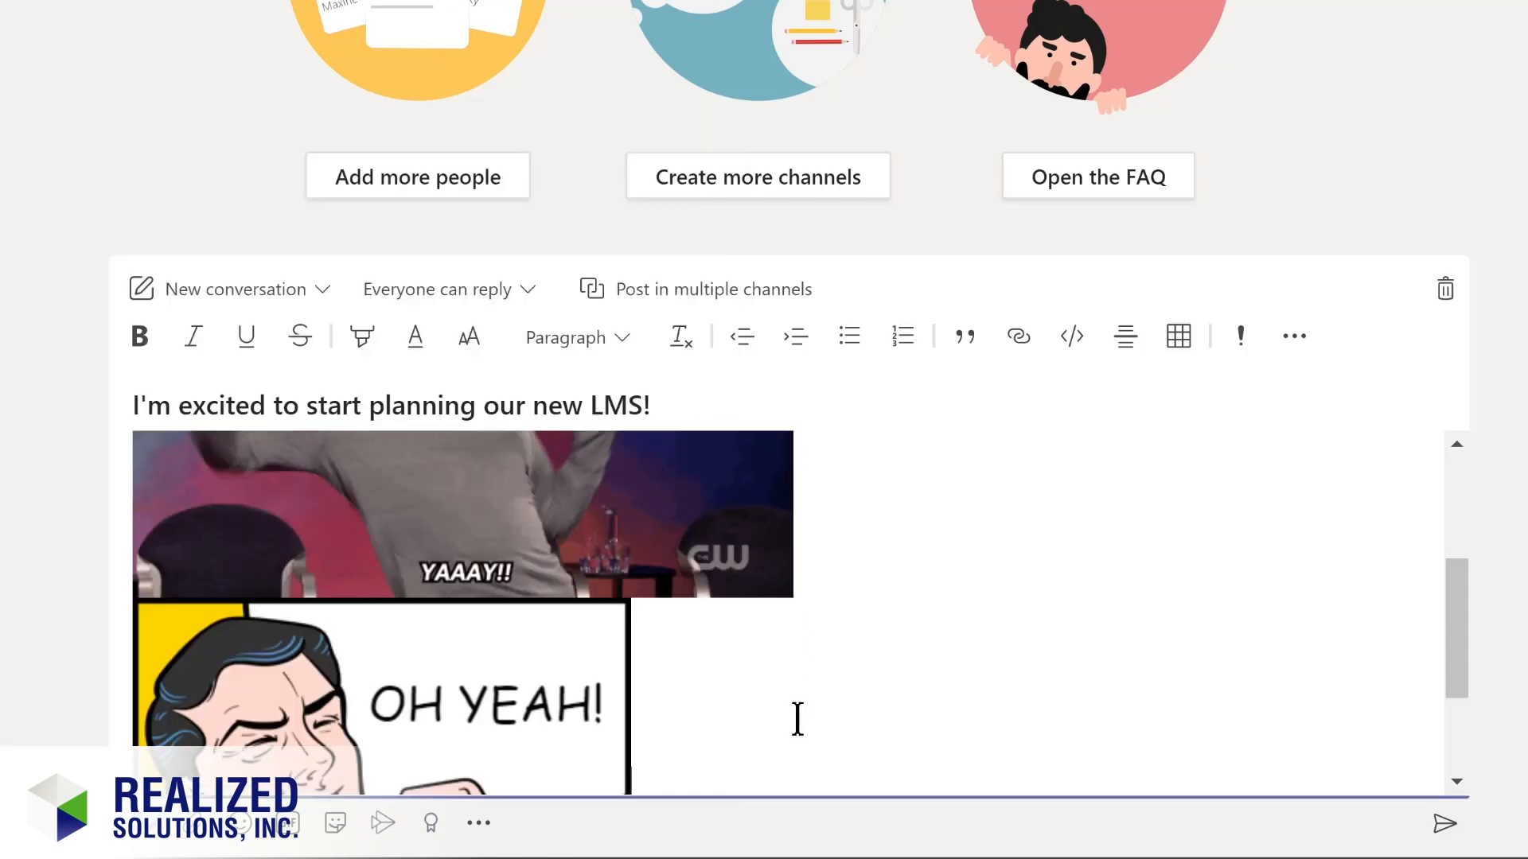
{"action": "left_click", "coordinate": [1446, 826]}
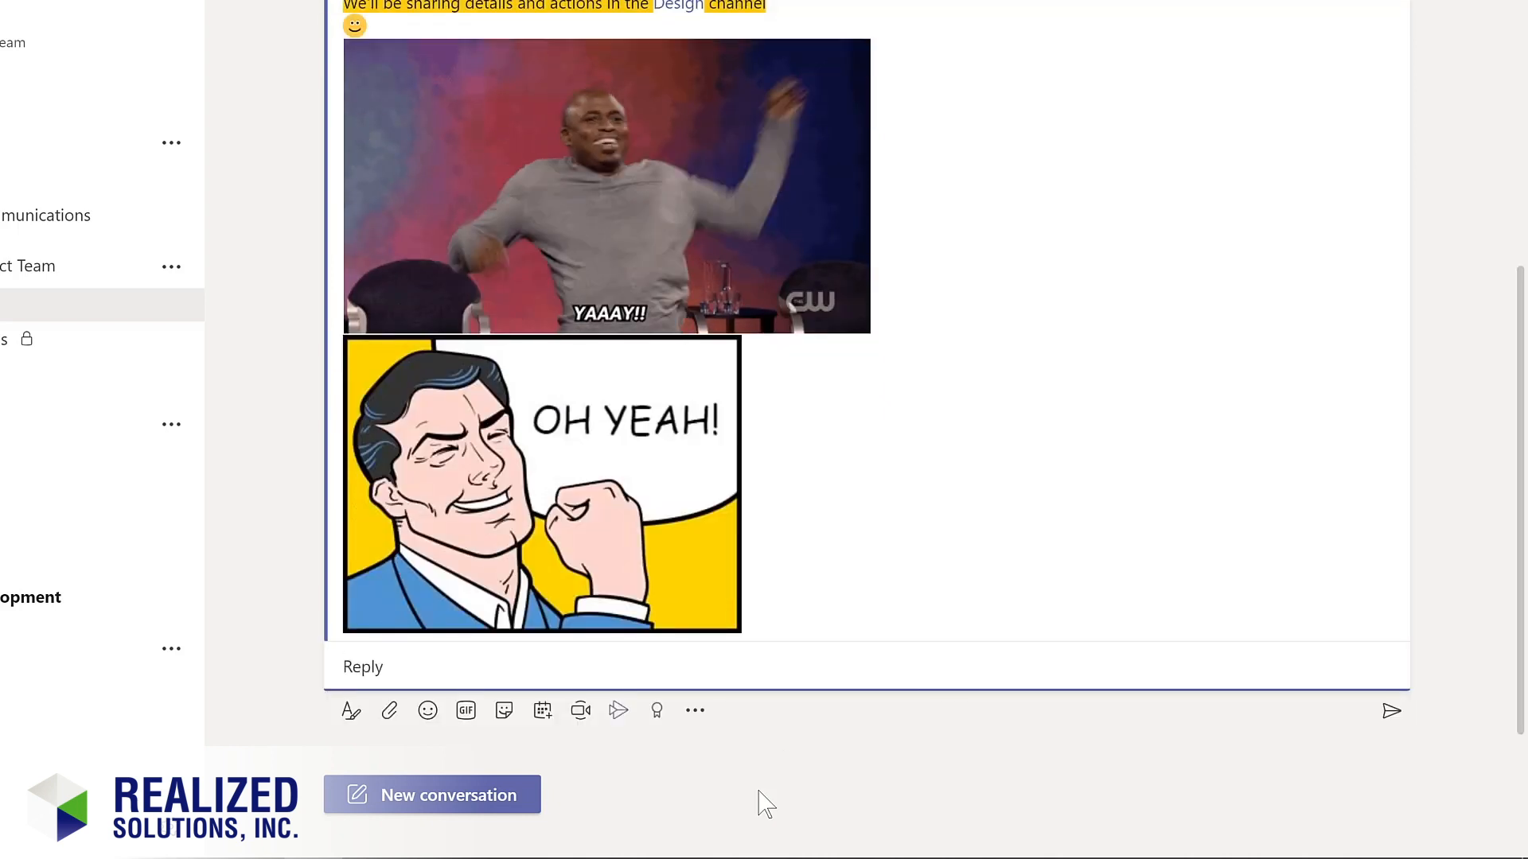
Start another formatted conversation in the General channel and change its type to Announcement.
{"action": "left_click", "coordinate": [433, 795]}
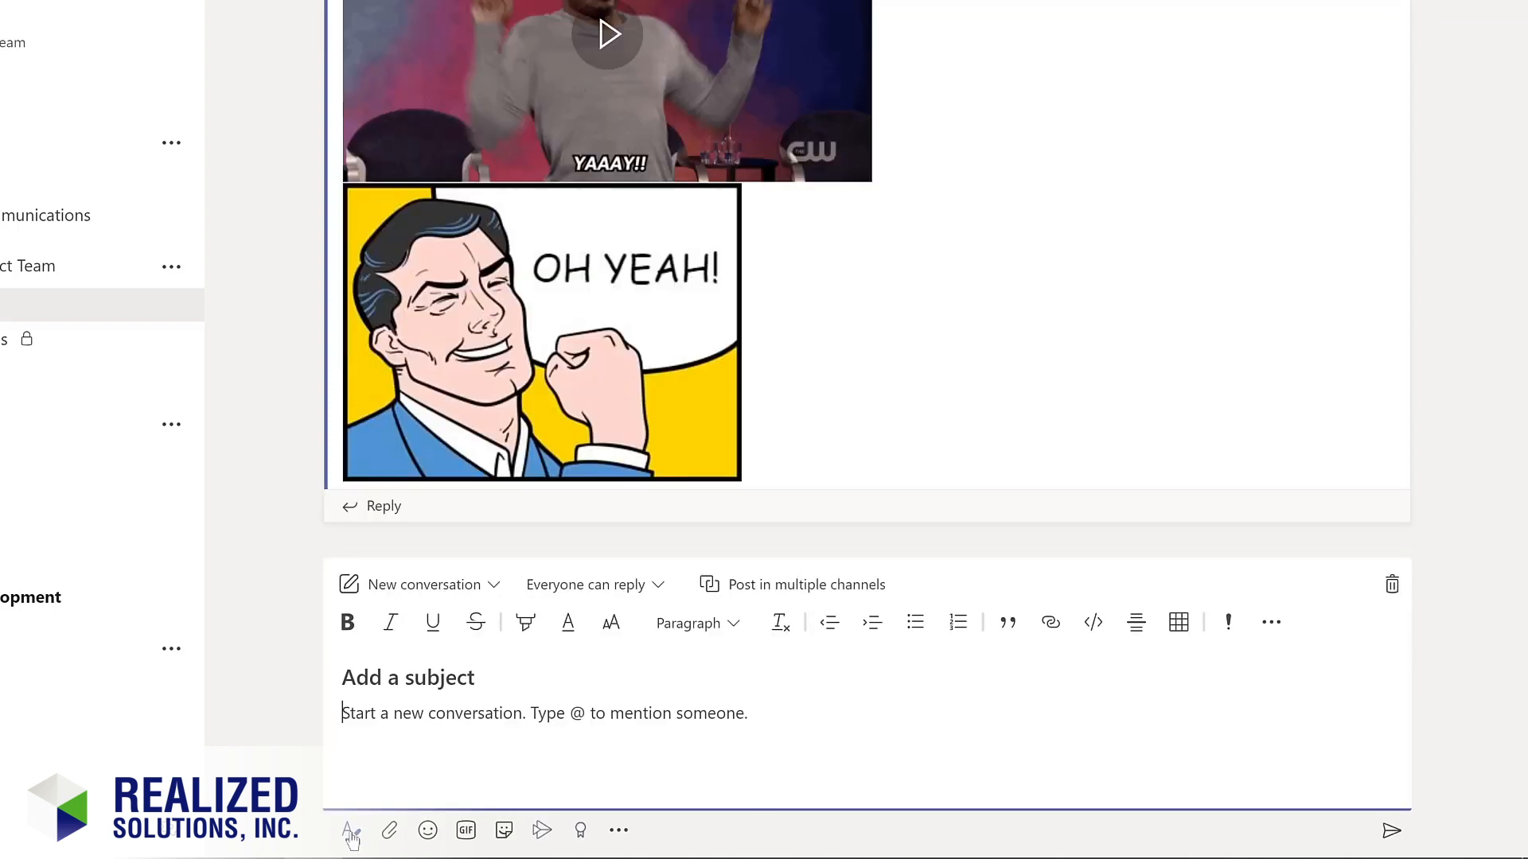
{"action": "left_click", "coordinate": [493, 589]}
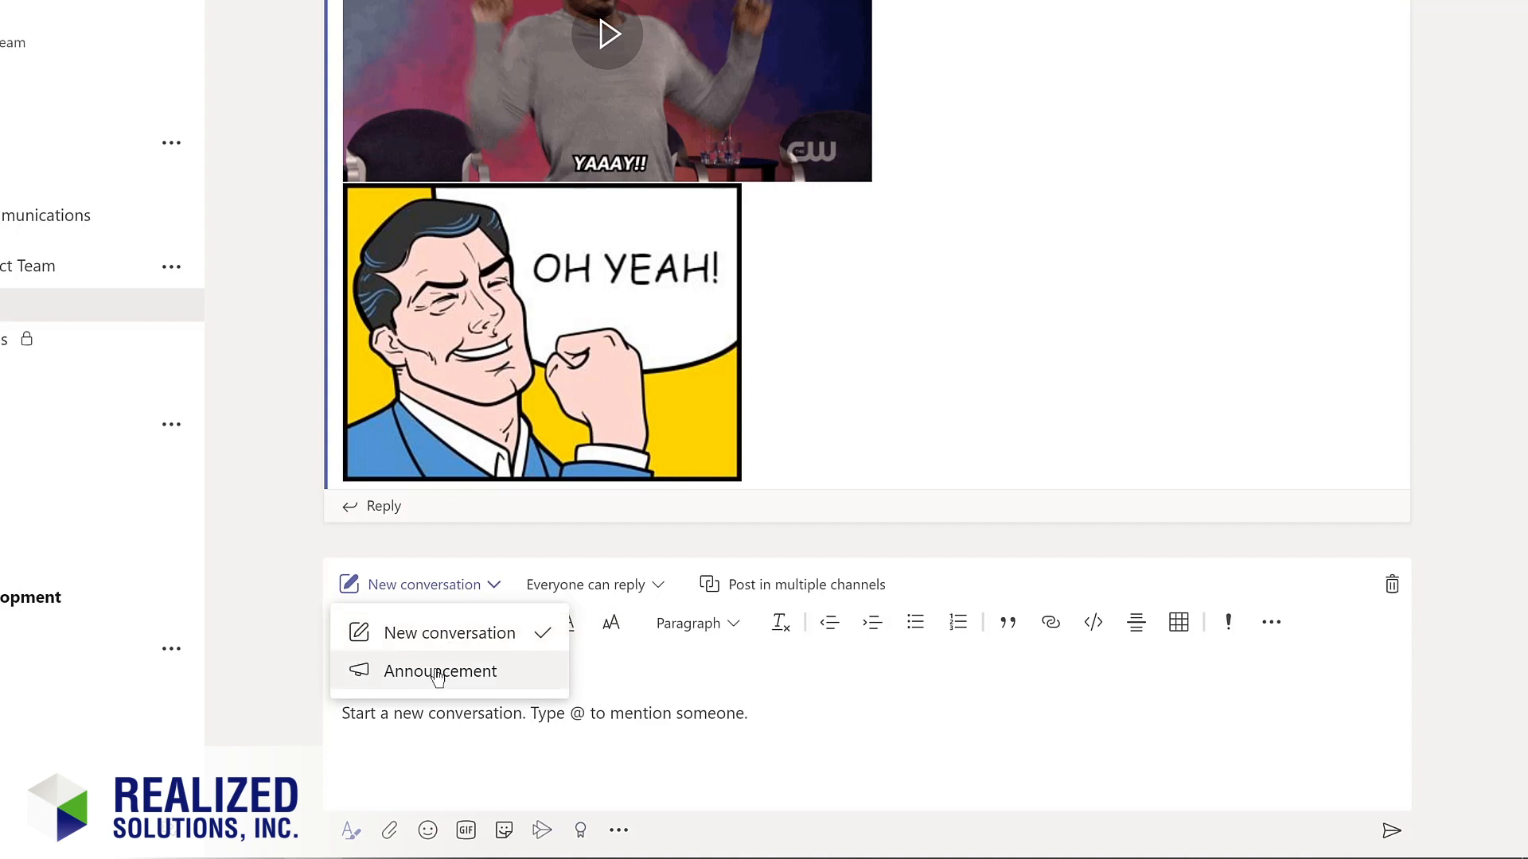
{"action": "left_click", "coordinate": [437, 676]}
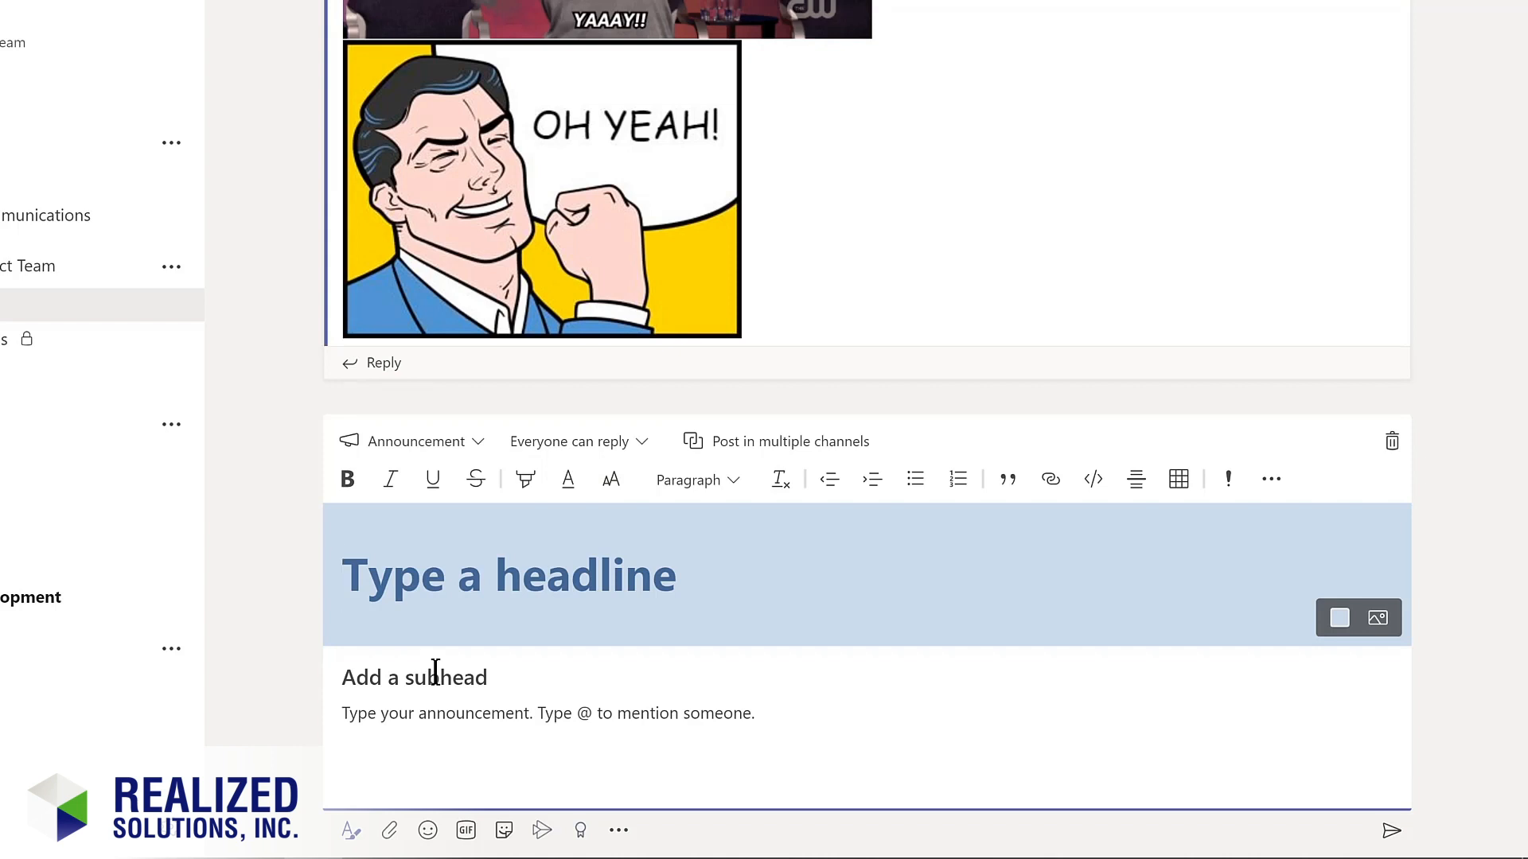
Write a headline and subhead welcoming the new project team member, with body text anticipating benefits from his extensive experience building and implementing learning systems.
{"action": "type", "text": "Welcome Nestor!"}
{"action": "key", "text": "Tab"}
{"action": "type", "text": "Welcome Nestor to the company and our project team!"}
{"action": "key", "text": "Tab"}
{"action": "type", "text": "We're looking forward to benefiting from his extensive experience building and implementing learning systems."}
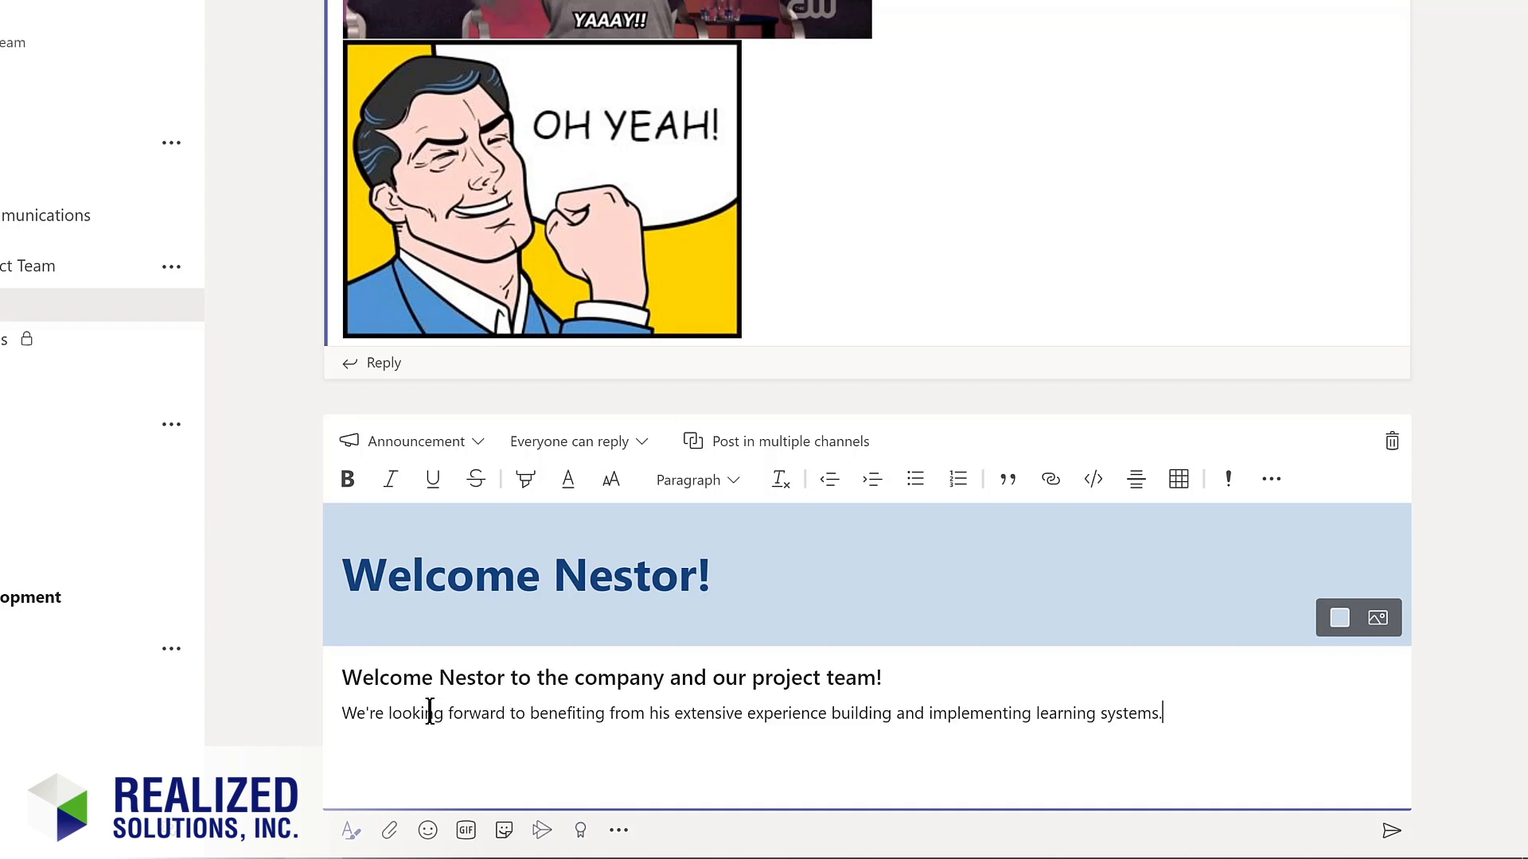
Change the announcement headline's background color to dark teal and post the announcement.
{"action": "left_click", "coordinate": [1342, 621]}
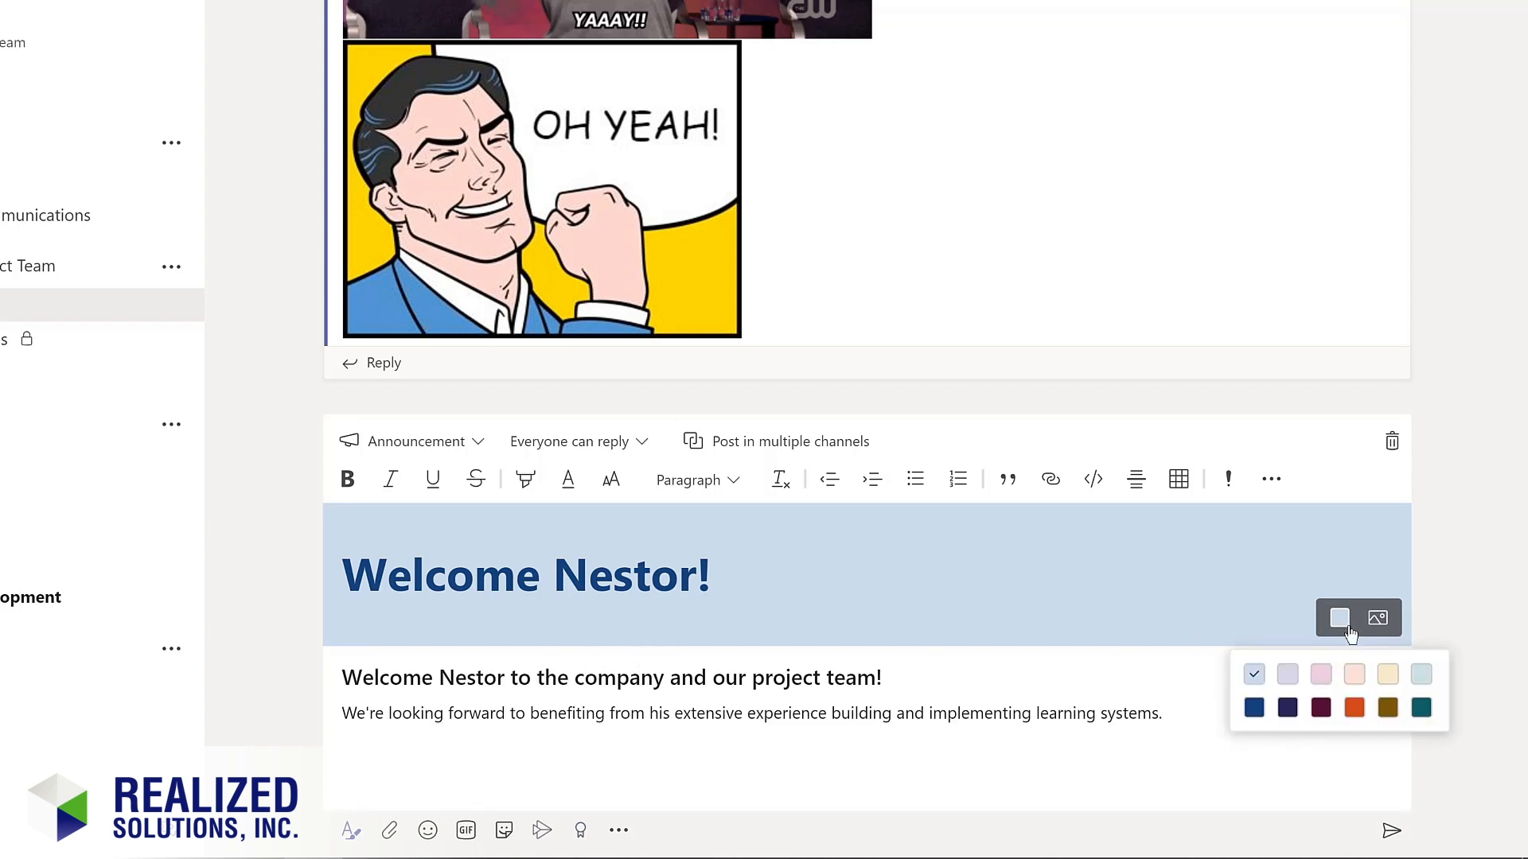
{"action": "left_click", "coordinate": [1421, 708]}
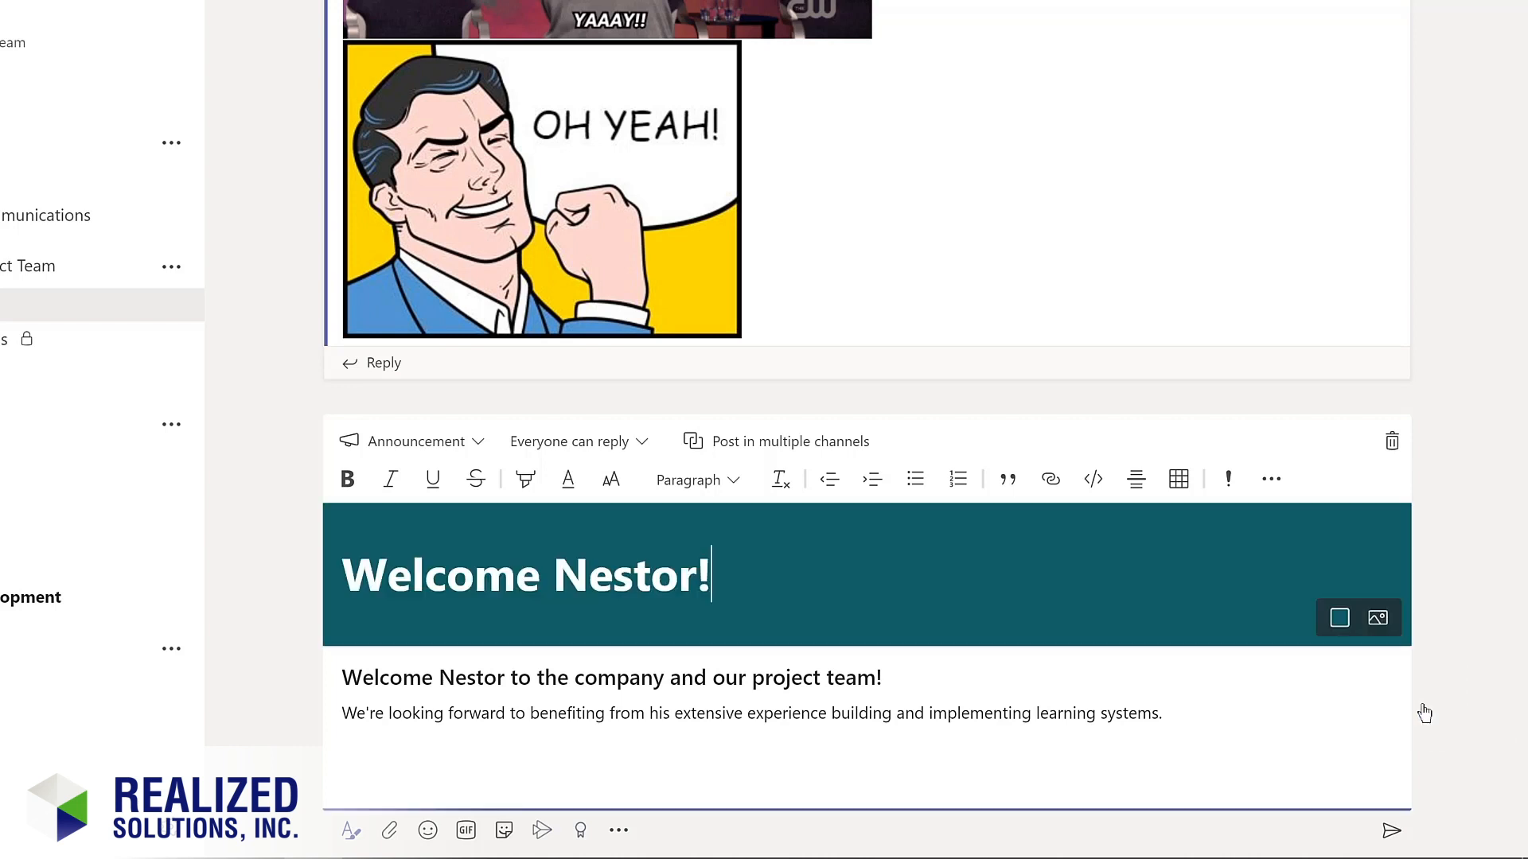
{"action": "left_click", "coordinate": [1391, 830]}
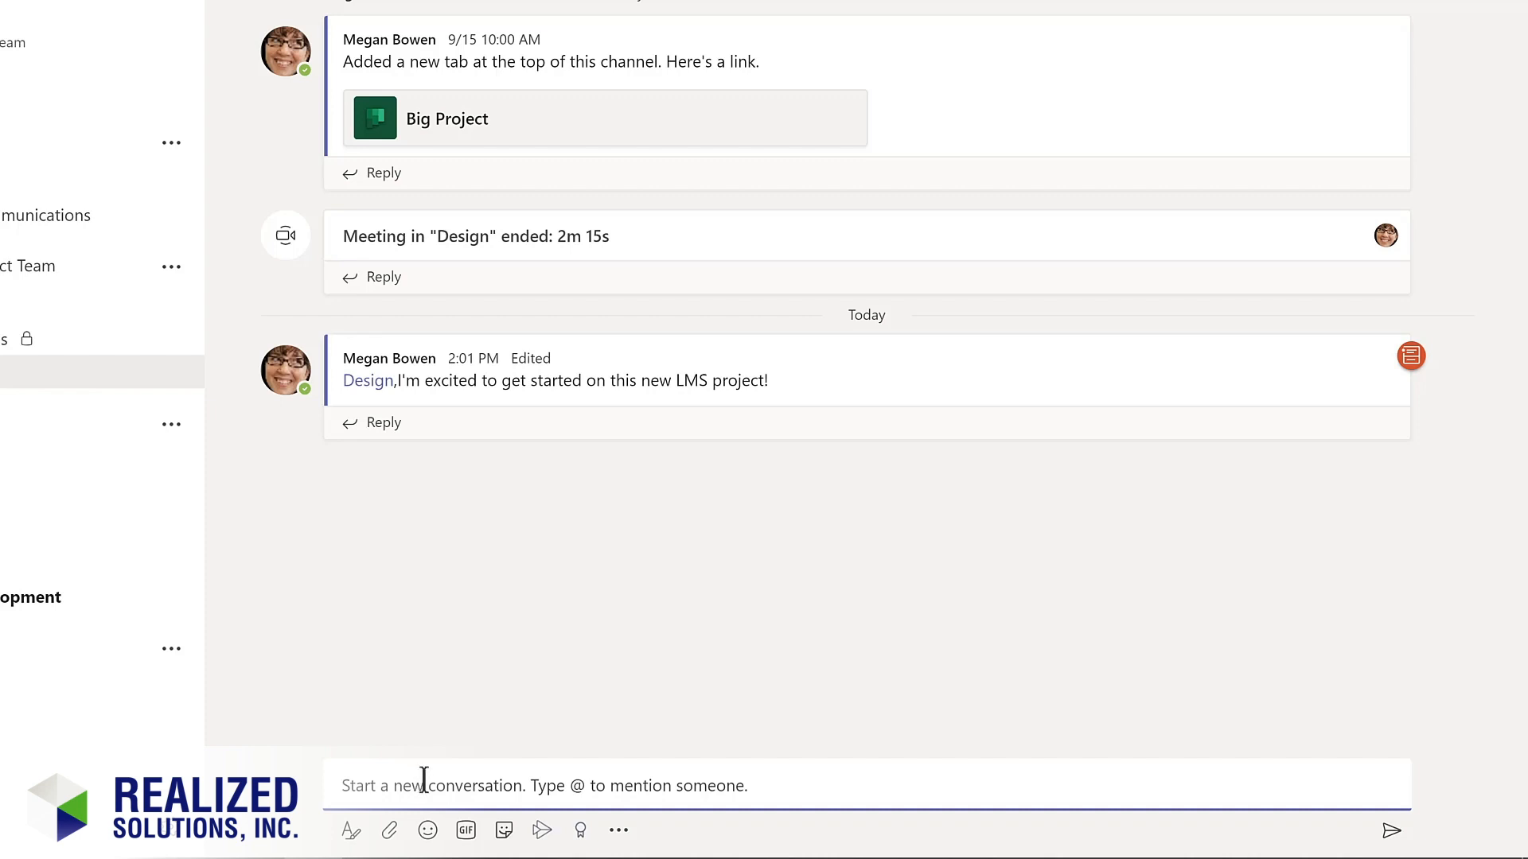
Start a praise message with the Awesome badge in the Design channel and add the colleague as its recipient.
{"action": "left_click", "coordinate": [581, 832]}
{"action": "left_click", "coordinate": [822, 261]}
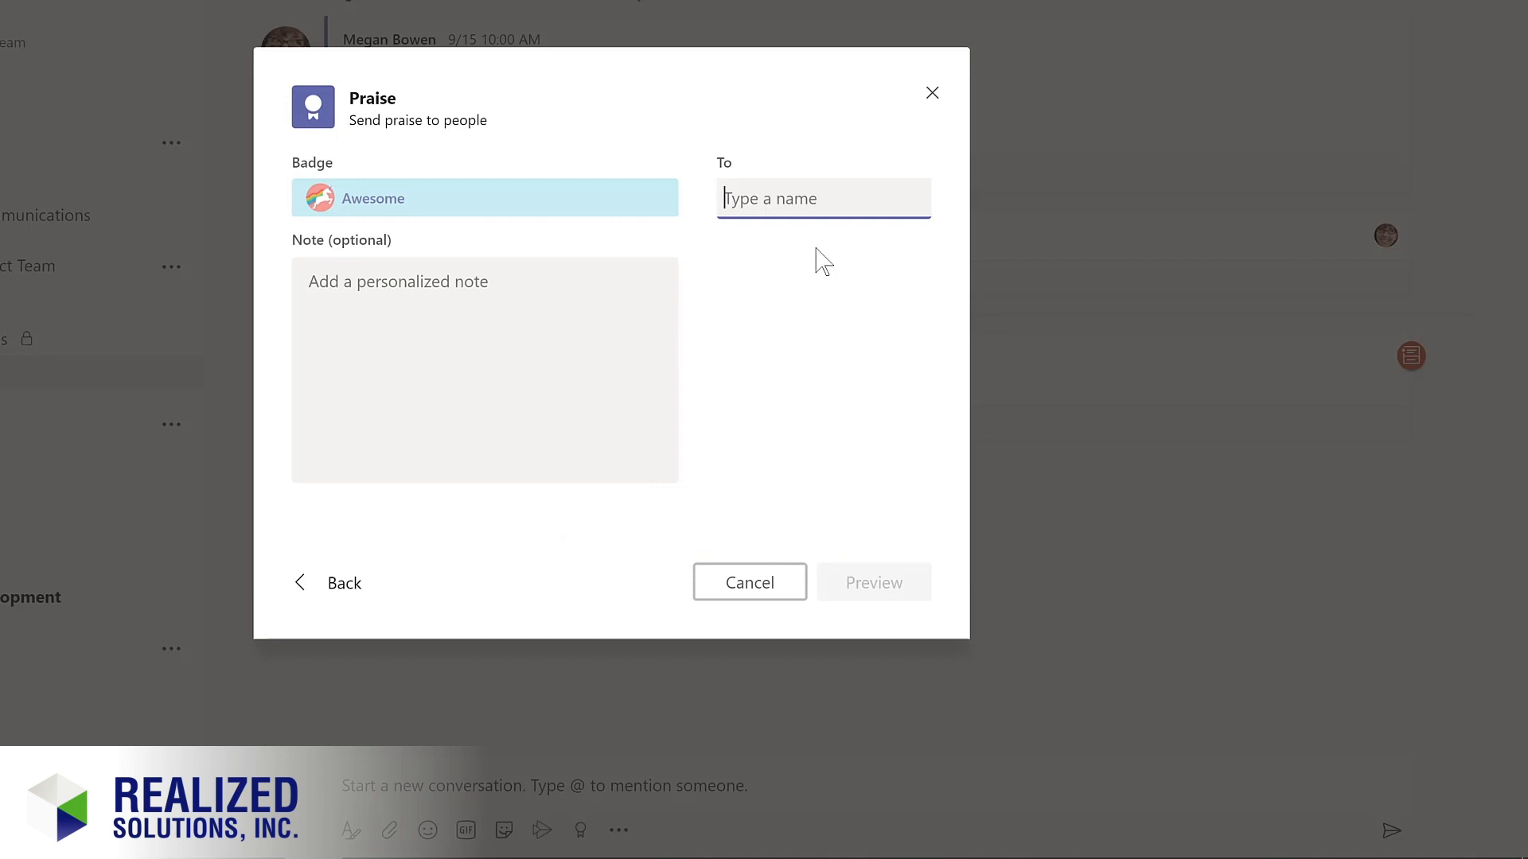
{"action": "type", "text": "lynn"}
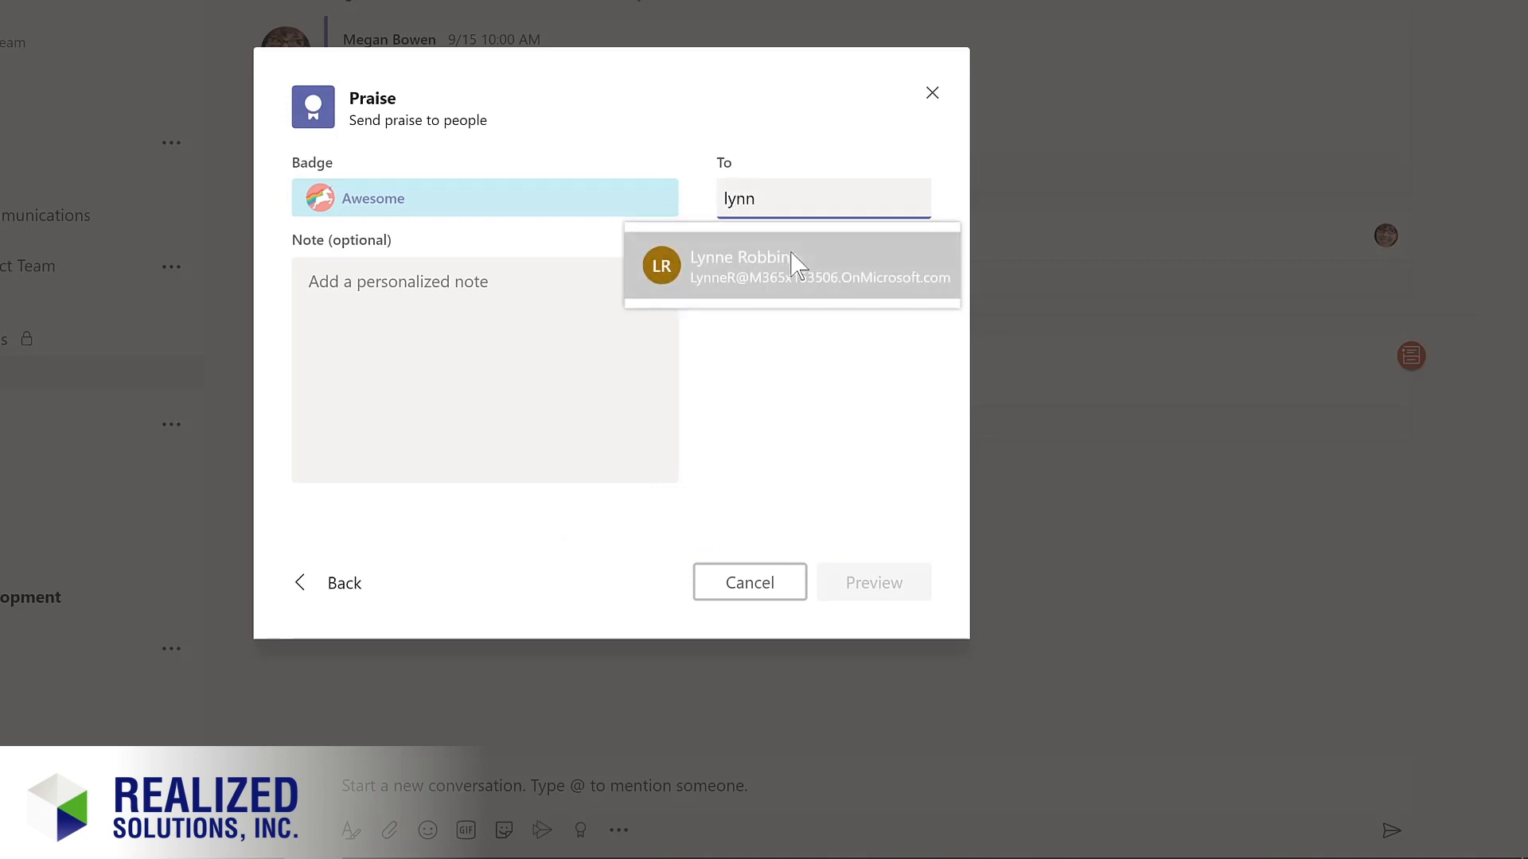
{"action": "left_click", "coordinate": [796, 263]}
Add a personalized note giving the recipient a big thanks for leading the first stage of our project plan, and send the praise.
{"action": "left_click", "coordinate": [372, 288]}
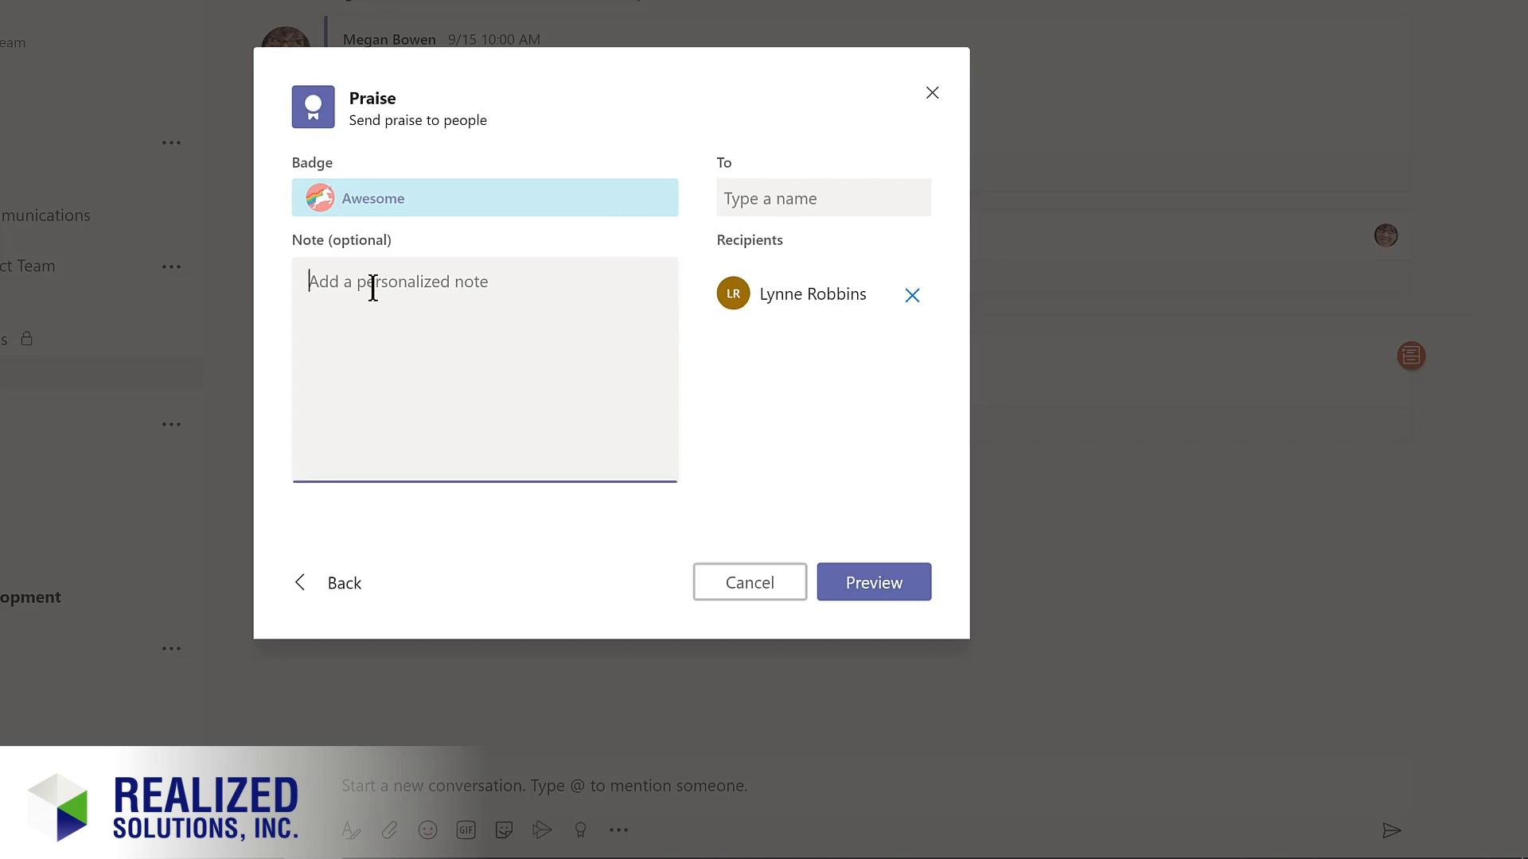
{"action": "type", "text": "A big thanks Lynne for leading the first stage of our project plan!"}
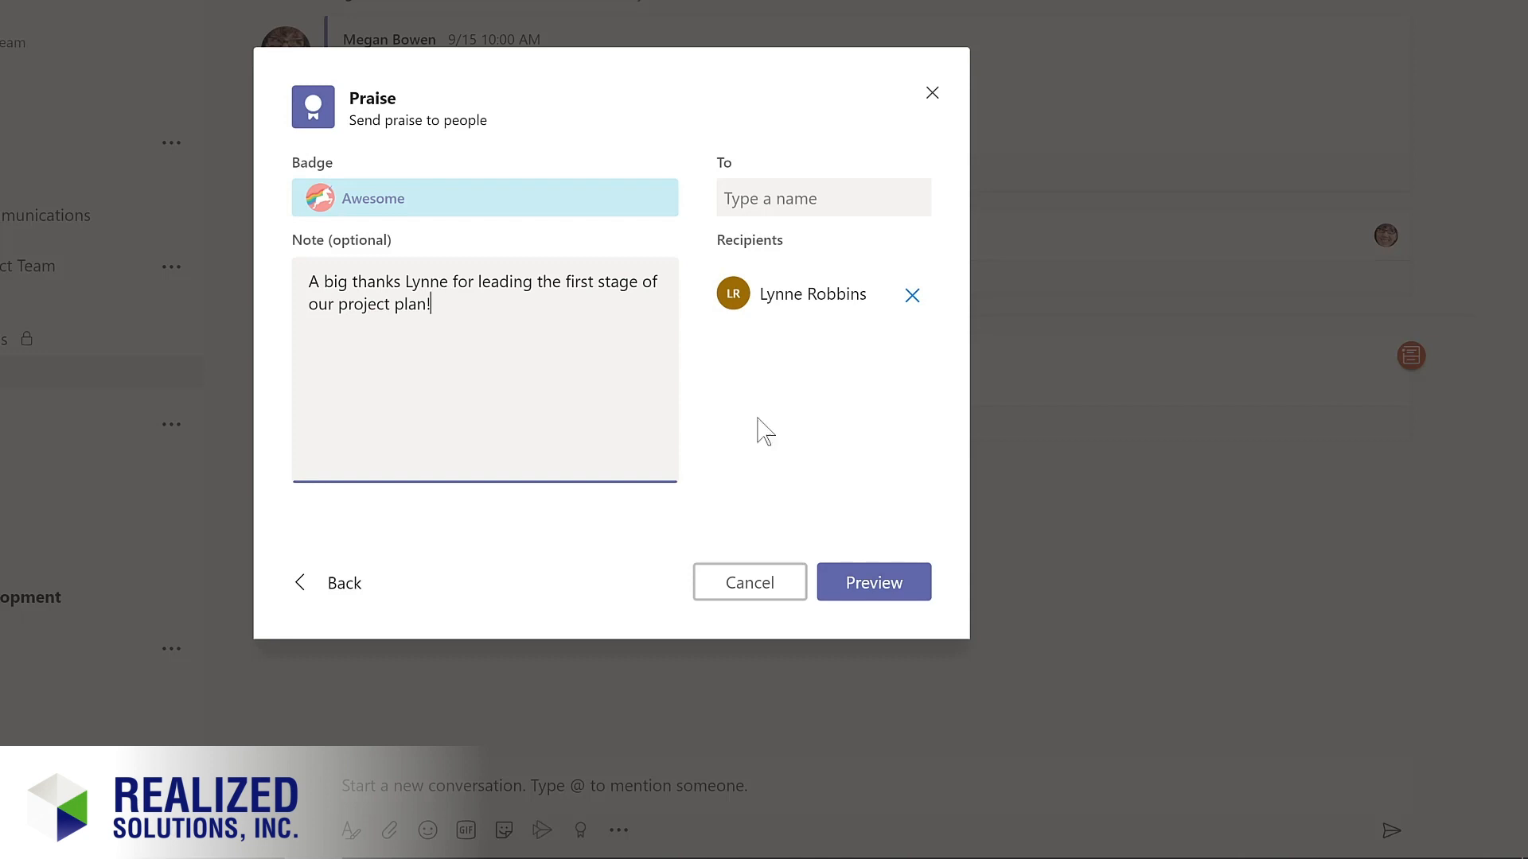
{"action": "left_click", "coordinate": [872, 588]}
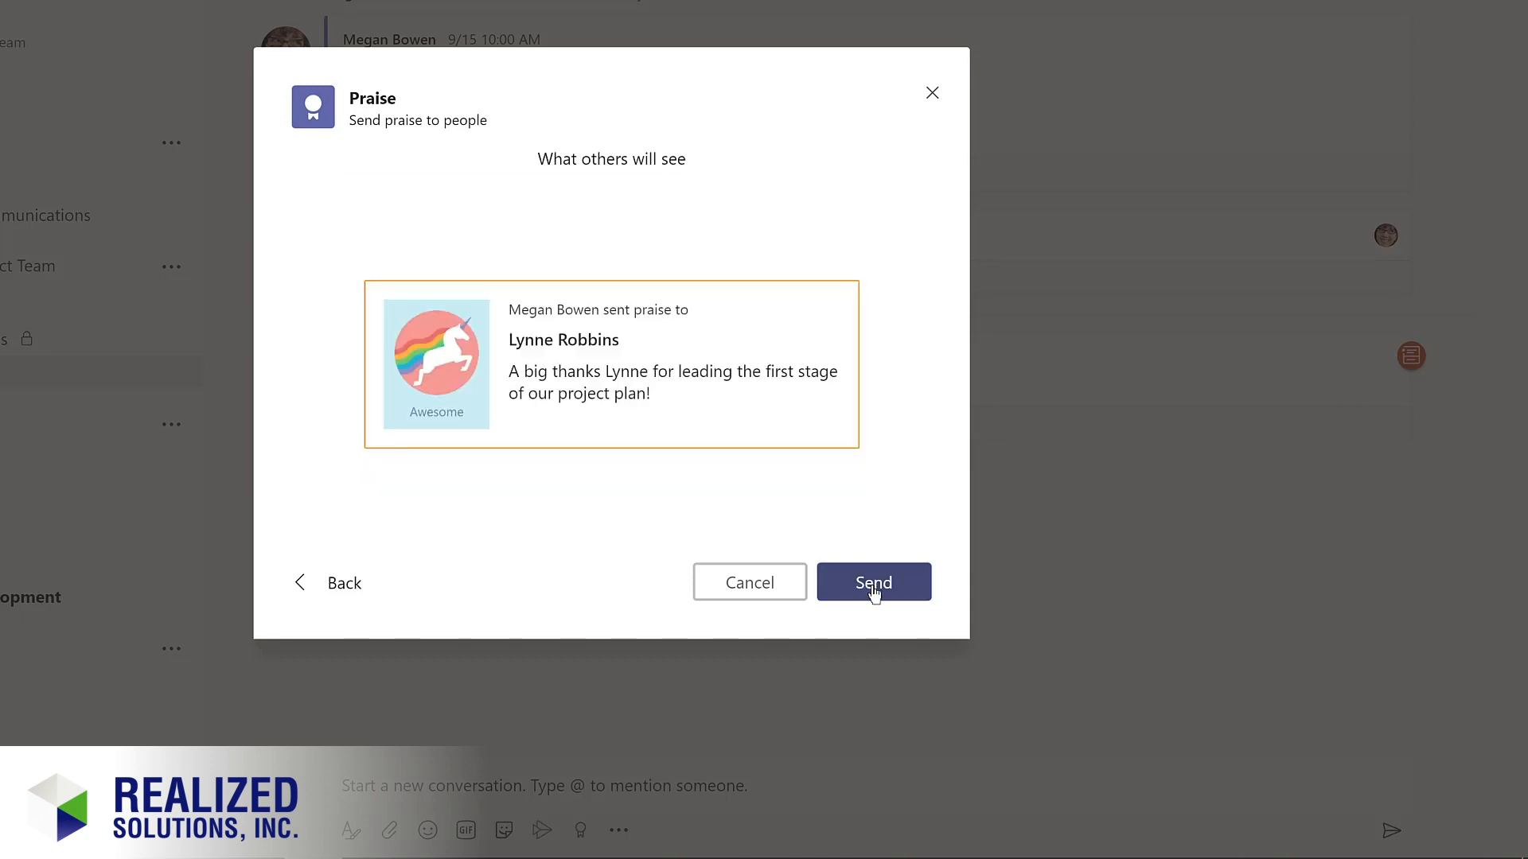
{"action": "left_click", "coordinate": [872, 587]}
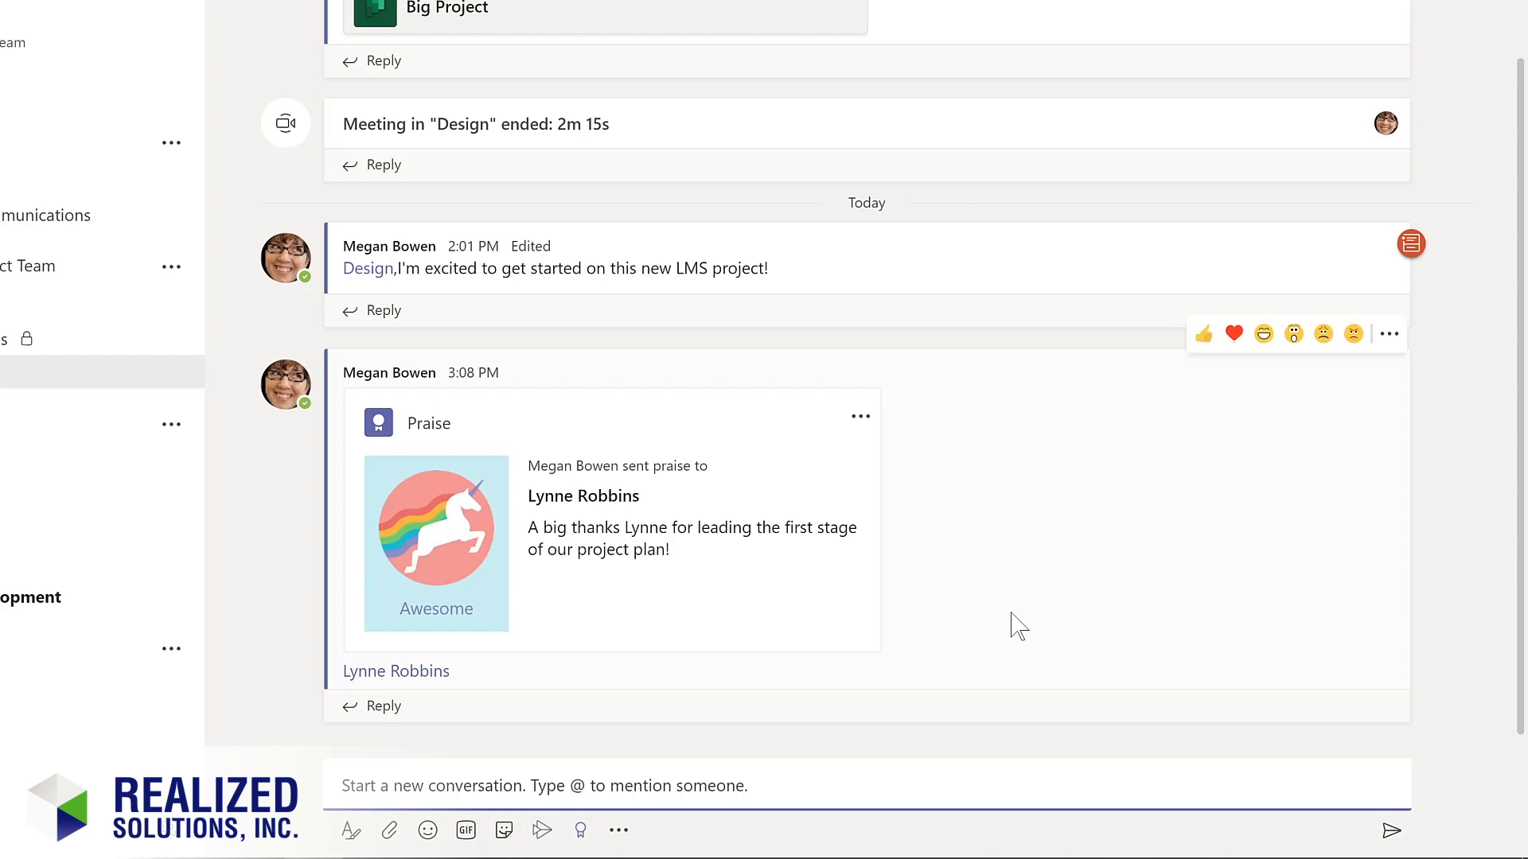